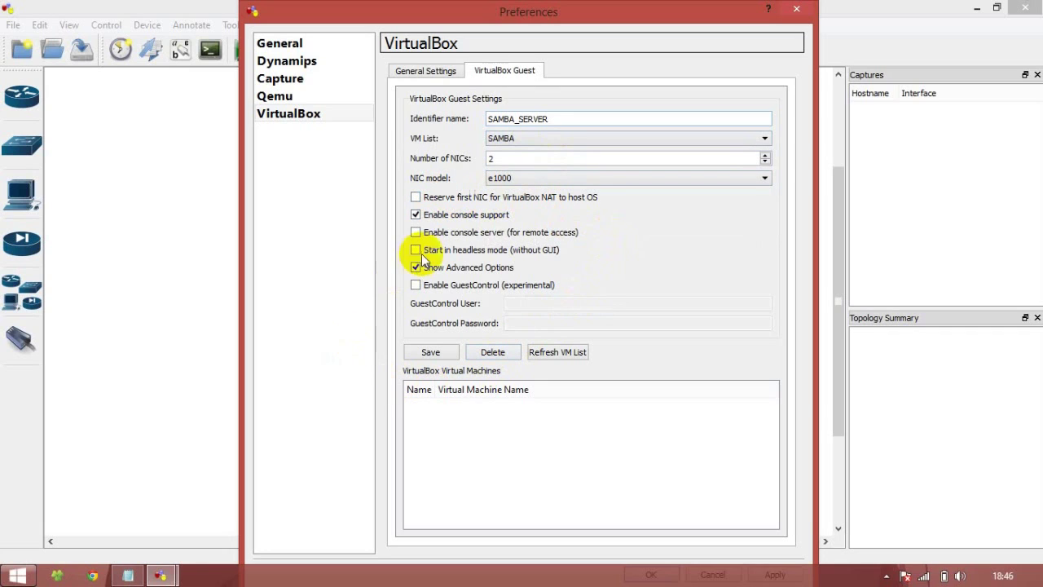
# Step: Save the SAMBA_SERVER guest, then add NFS_SERVER mapped to the NFS virtual machine
pyautogui.click(429, 352)
pyautogui.click(562, 117)
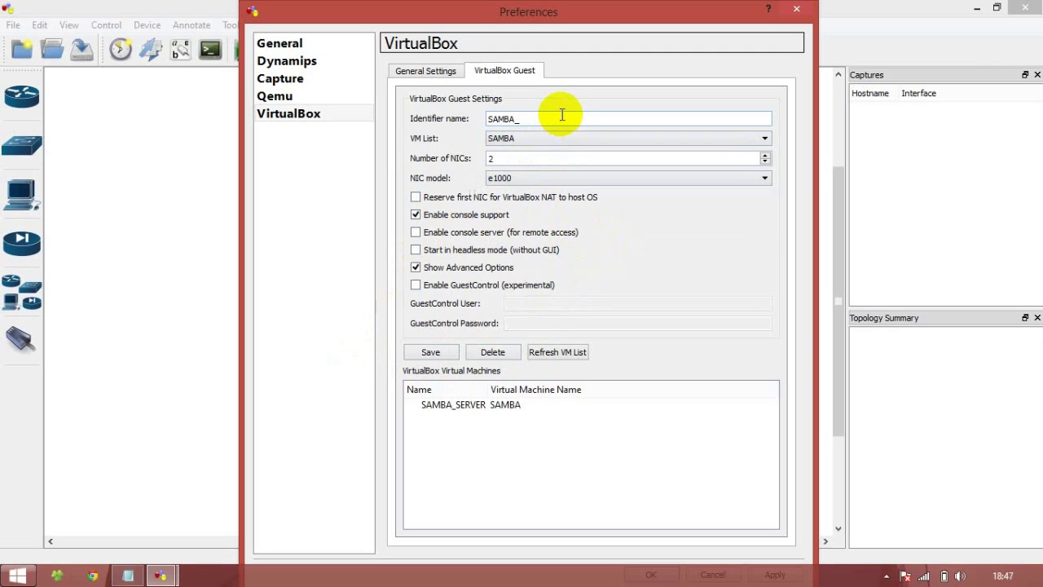
pyautogui.click(530, 137)
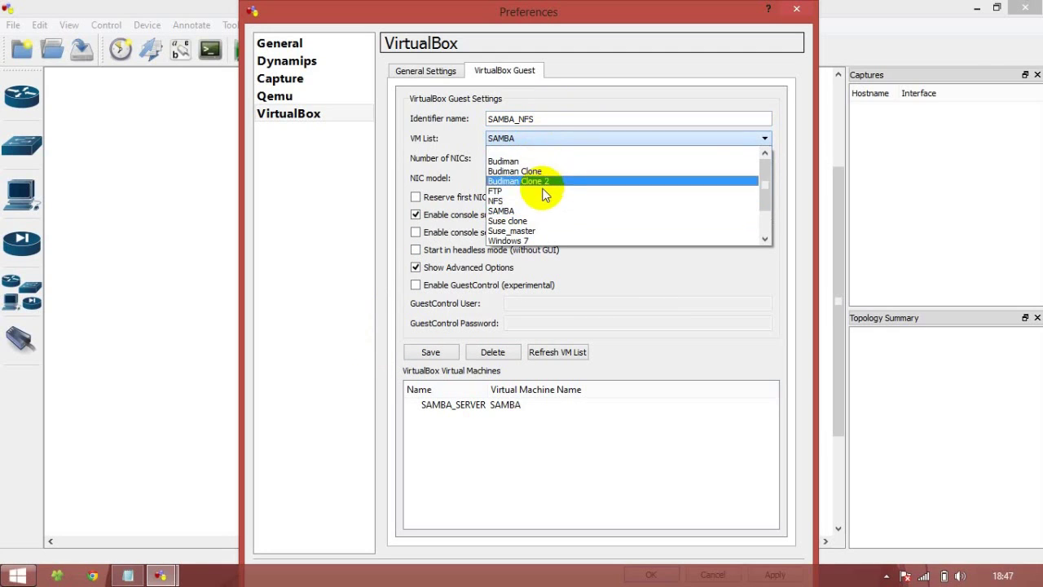
pyautogui.click(500, 190)
pyautogui.click(548, 117)
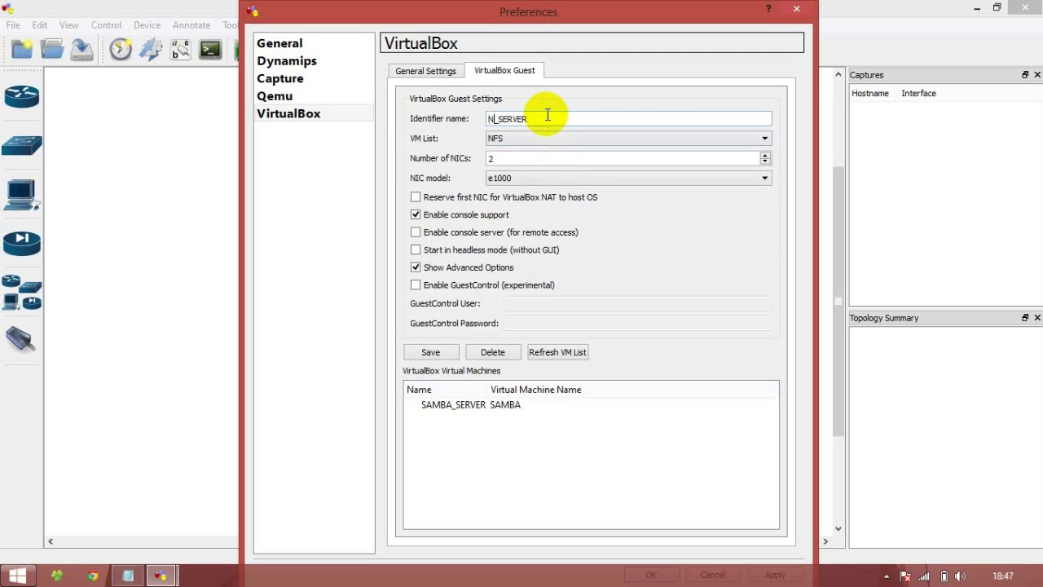
pyautogui.click(432, 351)
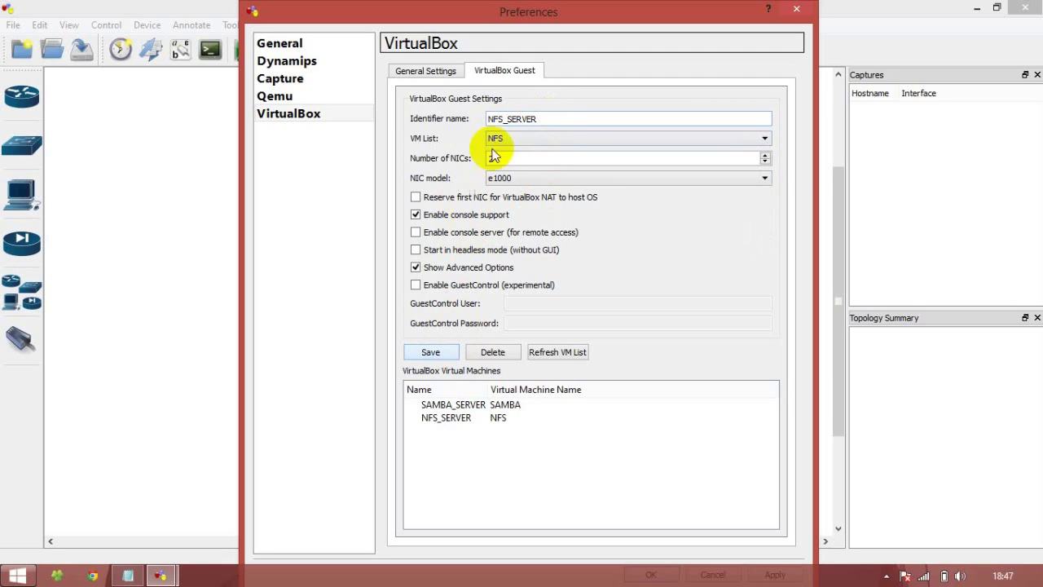
# Step: Add the FTP_SERVER guest mapped to the FTP virtual machine
pyautogui.click(552, 120)
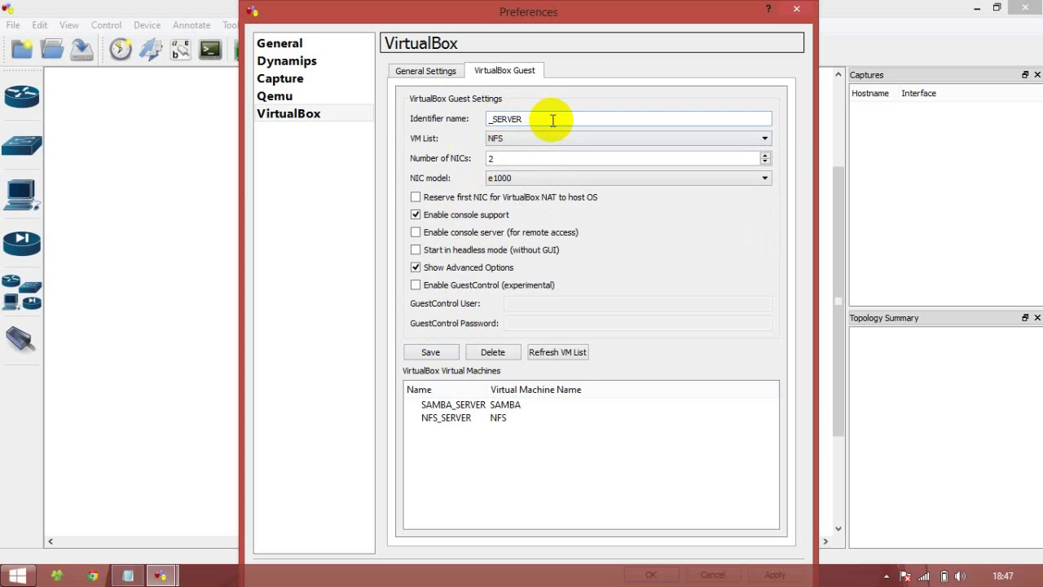
pyautogui.click(537, 137)
pyautogui.click(552, 195)
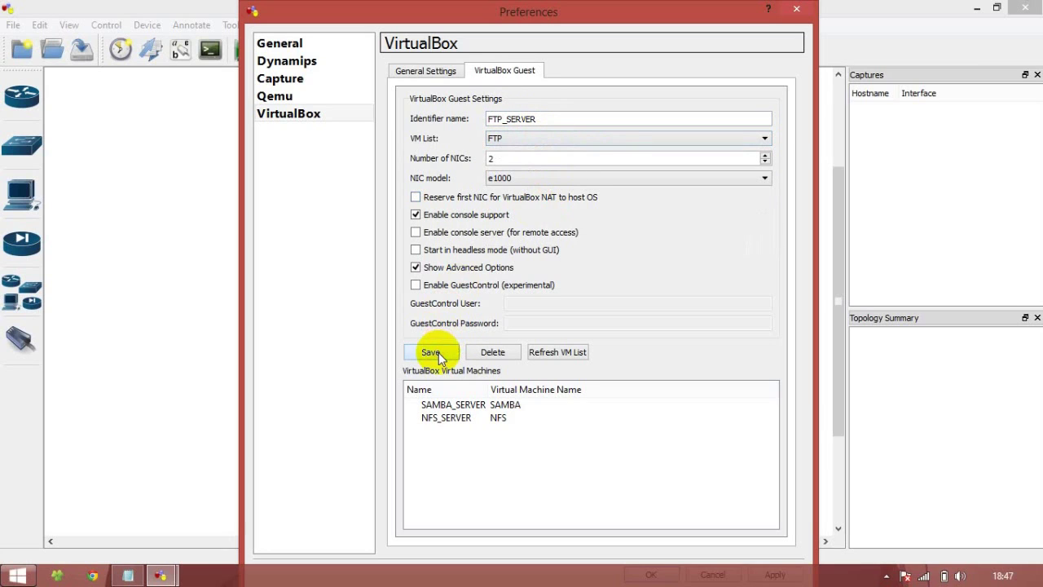
pyautogui.click(432, 352)
# Step: Add the CLIENT guest mapped to the Windows 7 Clone virtual machine
pyautogui.click(500, 121)
pyautogui.doubleClick(557, 116)
pyautogui.write('C')
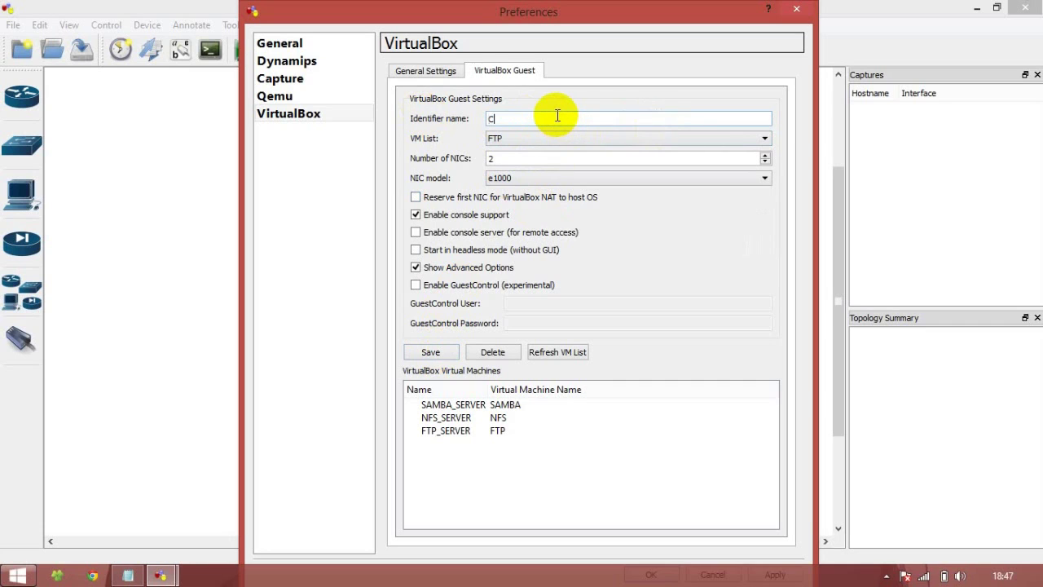
pyautogui.click(500, 139)
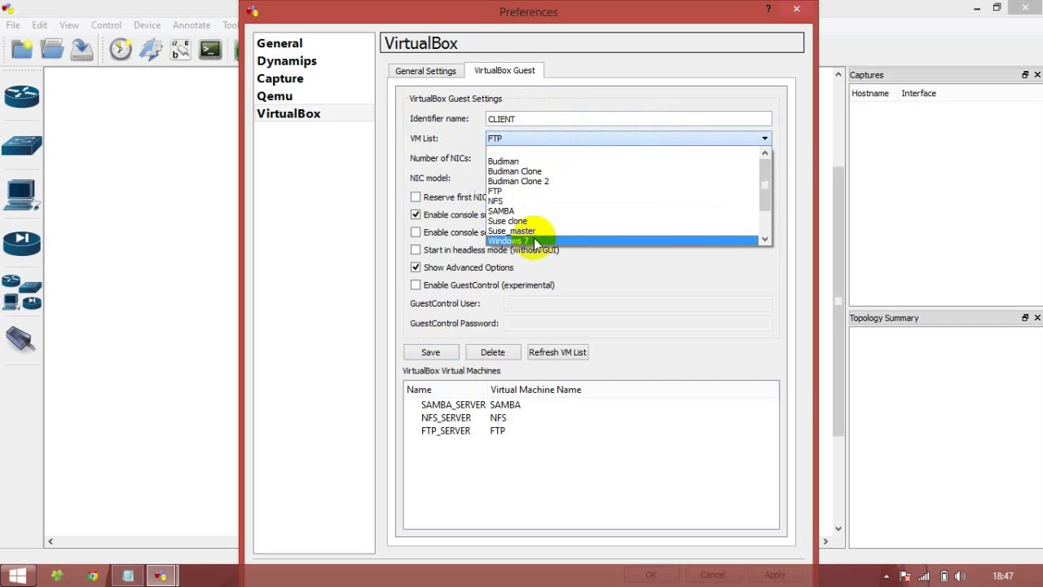
pyautogui.scroll(-1, 599, 218)
pyautogui.click(599, 213)
pyautogui.click(440, 354)
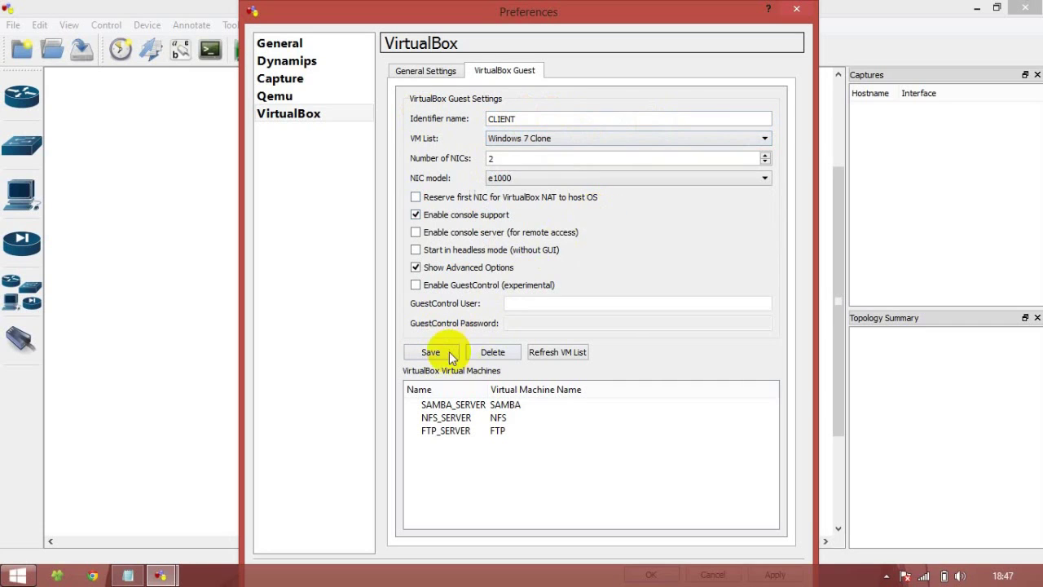
# Step: Turn on auto-hide for the Windows taskbar
pyautogui.rightClick(683, 574)
pyautogui.click(713, 566)
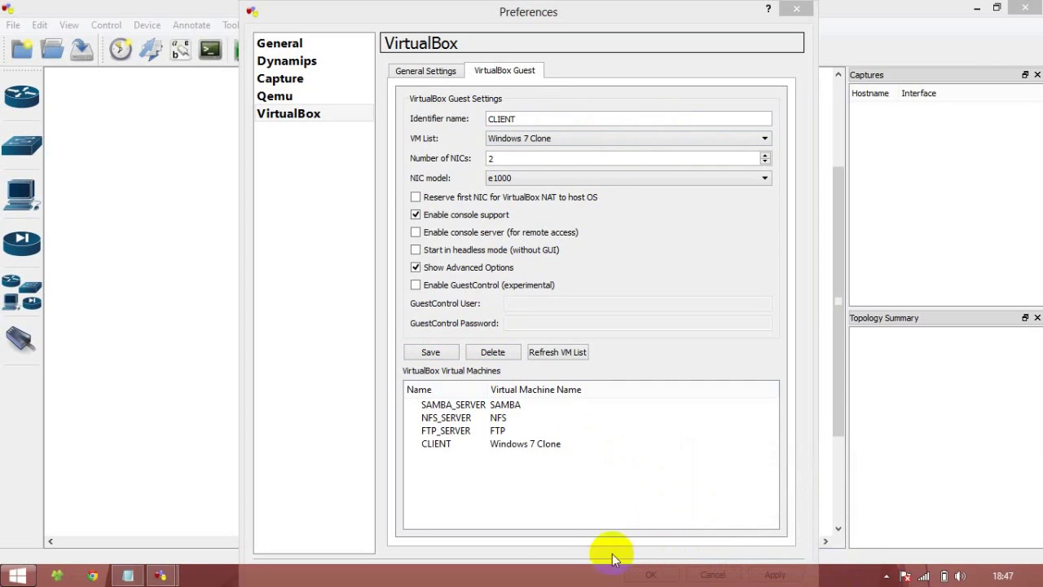
pyautogui.click(59, 267)
pyautogui.click(276, 540)
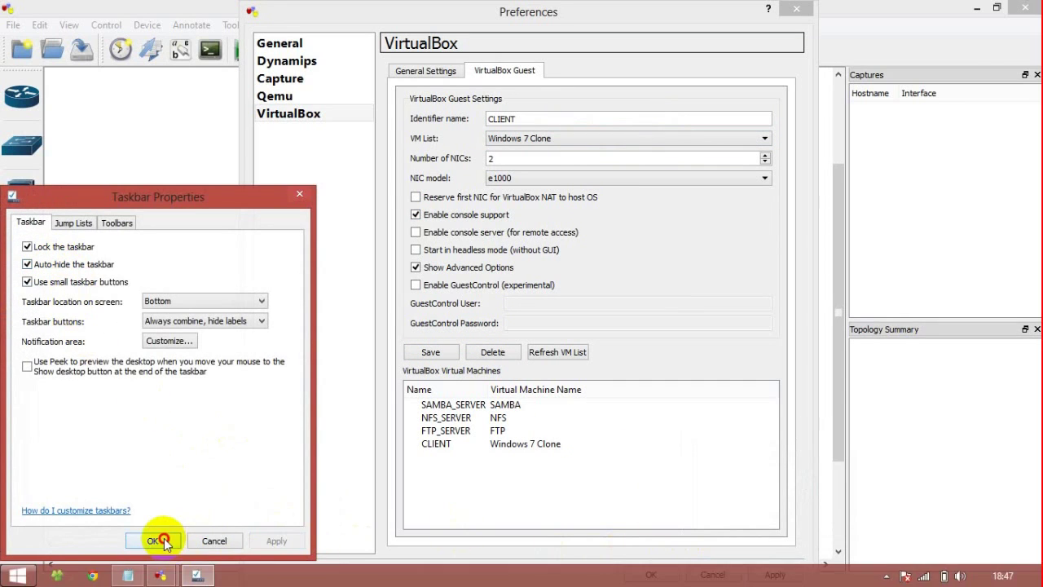
pyautogui.click(152, 541)
# Step: Create a custom SERVER node of type VirtualBox guest using the server symbol in Symbol Manager
pyautogui.click(655, 574)
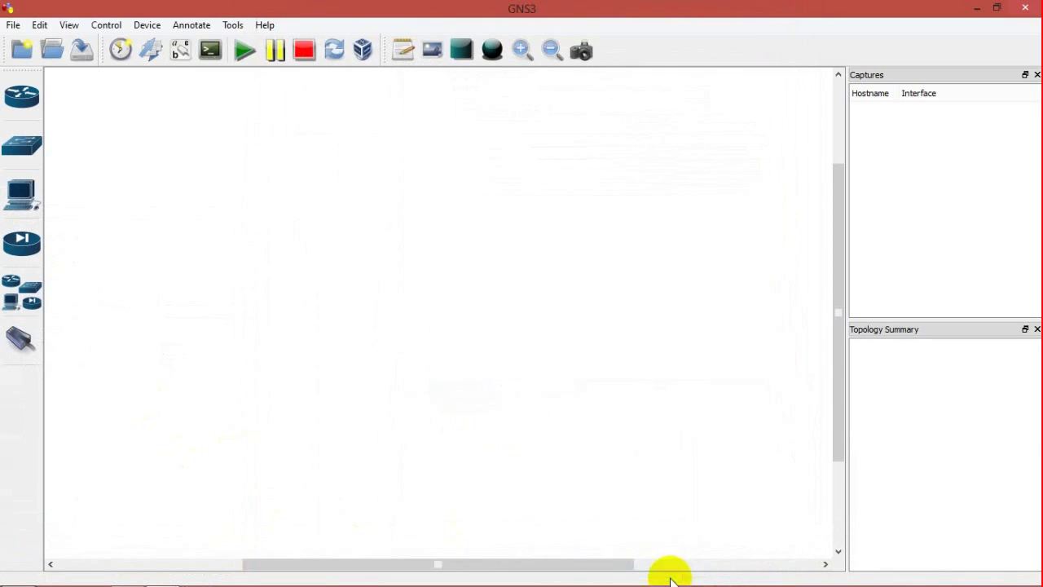
pyautogui.click(51, 25)
pyautogui.click(103, 138)
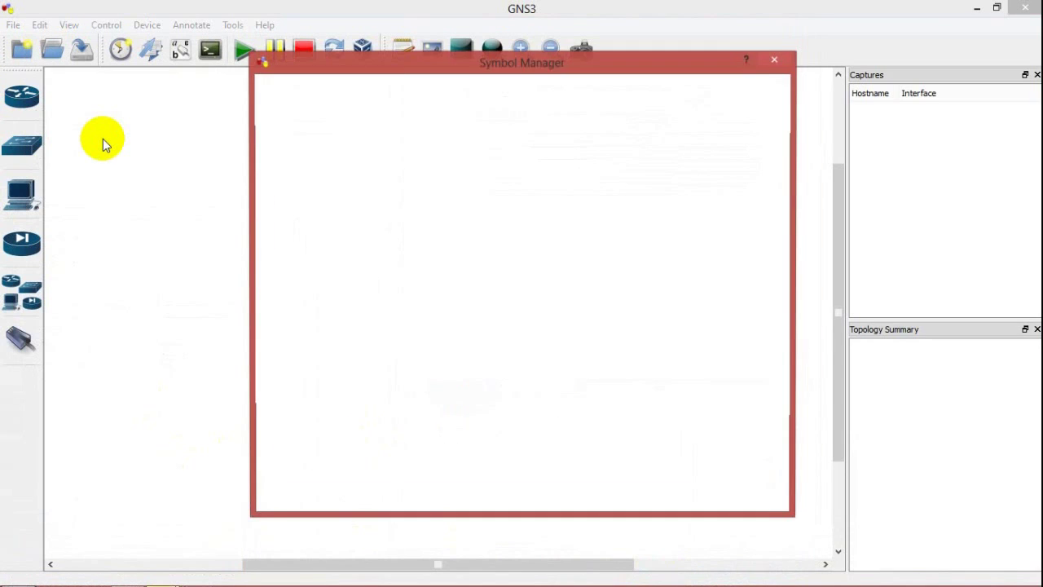
pyautogui.scroll(-3, 489, 387)
pyautogui.click(435, 470)
pyautogui.click(537, 272)
pyautogui.write('SERVER')
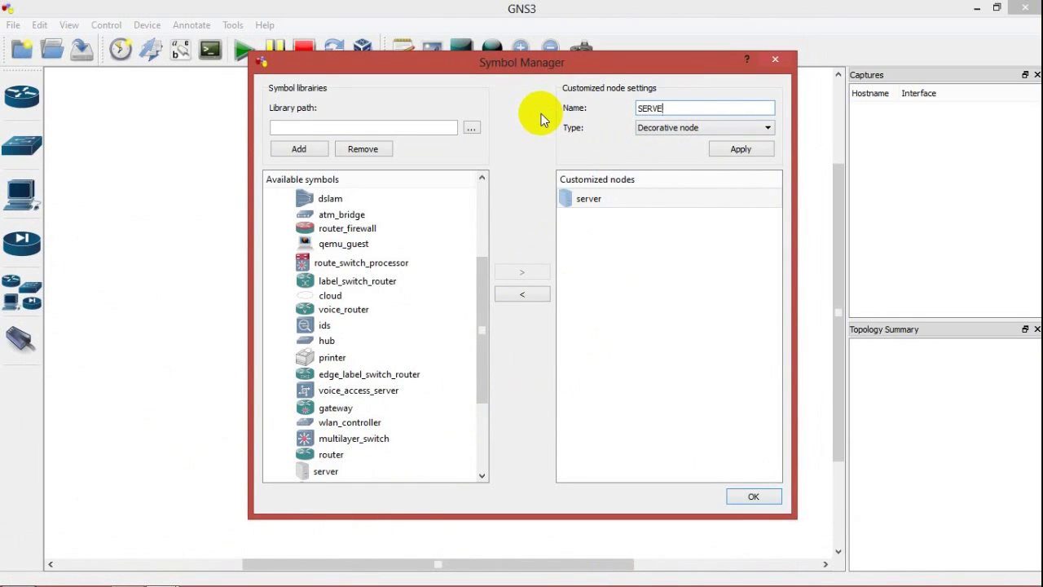
pyautogui.click(717, 128)
pyautogui.click(695, 176)
pyautogui.click(738, 149)
pyautogui.click(752, 494)
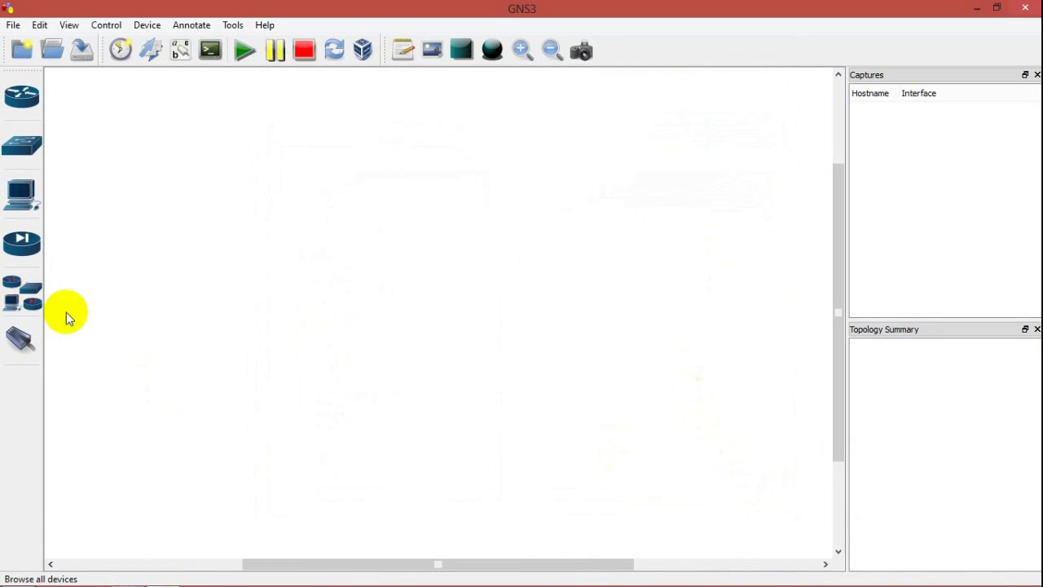
# Step: Place three SERVER nodes assigned to SAMBA_SERVER, NFS_SERVER and FTP_SERVER
pyautogui.moveTo(121, 415); pyautogui.dragTo(359, 197)
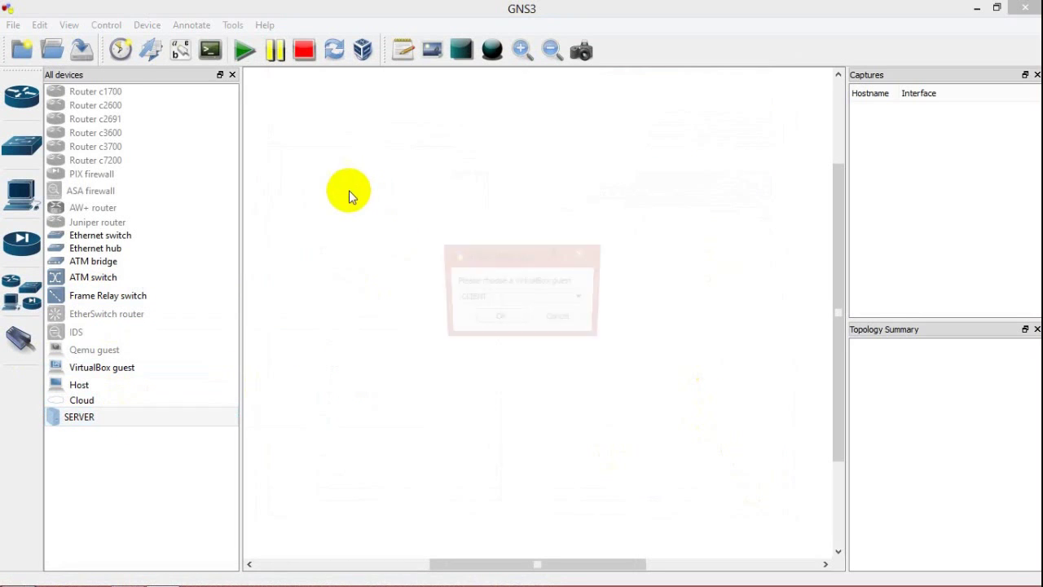
pyautogui.click(519, 298)
pyautogui.click(517, 341)
pyautogui.click(504, 322)
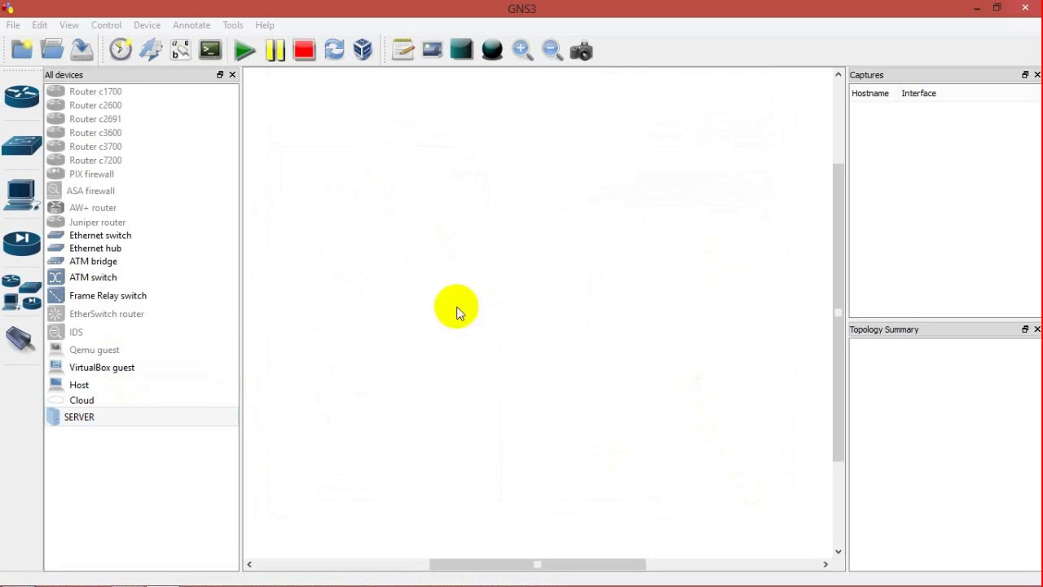
pyautogui.moveTo(98, 423); pyautogui.dragTo(563, 212)
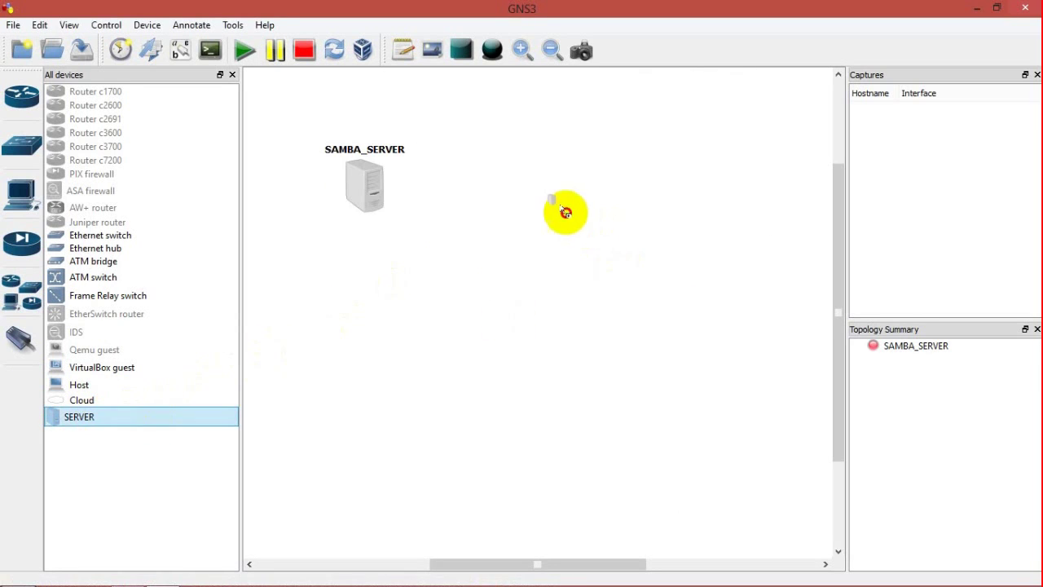
pyautogui.click(530, 298)
pyautogui.click(517, 334)
pyautogui.click(504, 323)
pyautogui.moveTo(81, 420); pyautogui.dragTo(717, 199)
pyautogui.click(531, 297)
pyautogui.click(523, 323)
pyautogui.click(514, 320)
# Step: Add the CLIENT guest below and line up the three servers in a row
pyautogui.moveTo(141, 368); pyautogui.dragTo(554, 388)
pyautogui.click(235, 75)
pyautogui.moveTo(263, 156)
pyautogui.mouseDown()
pyautogui.moveTo(204, 149)
pyautogui.moveTo(263, 156)
pyautogui.mouseUp()
pyautogui.click(552, 50)
pyautogui.moveTo(321, 208); pyautogui.dragTo(287, 191)
pyautogui.moveTo(460, 234); pyautogui.dragTo(455, 188)
pyautogui.moveTo(264, 186); pyautogui.dragTo(240, 180)
pyautogui.moveTo(566, 225); pyautogui.dragTo(665, 177)
pyautogui.click(21, 339)
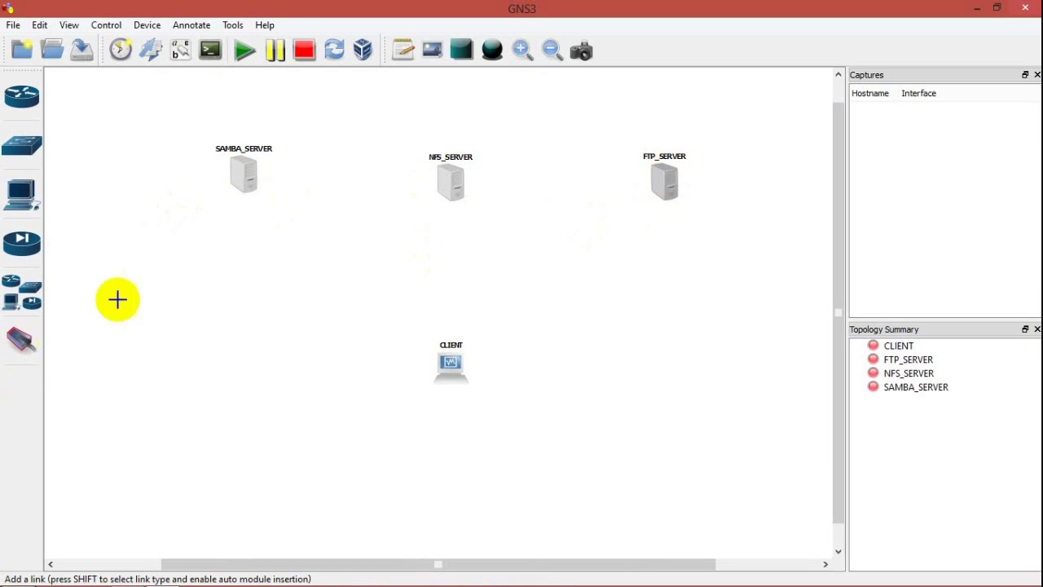
# Step: Link SAMBA_SERVER e0 to NFS_SERVER e0, and NFS_SERVER e1 to FTP_SERVER e0
pyautogui.click(253, 181)
pyautogui.click(279, 186)
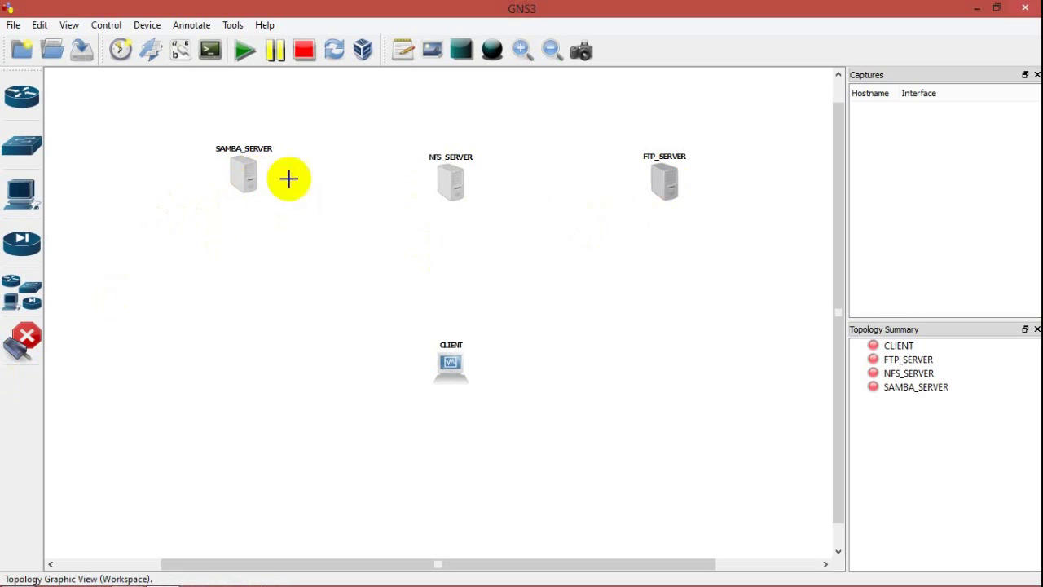
pyautogui.click(446, 177)
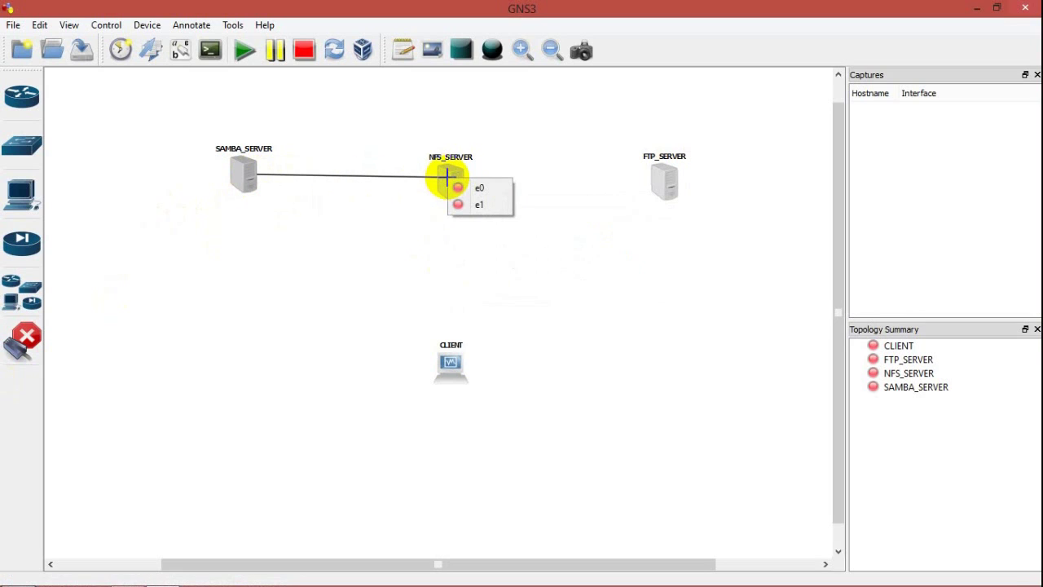
pyautogui.click(460, 186)
pyautogui.click(456, 185)
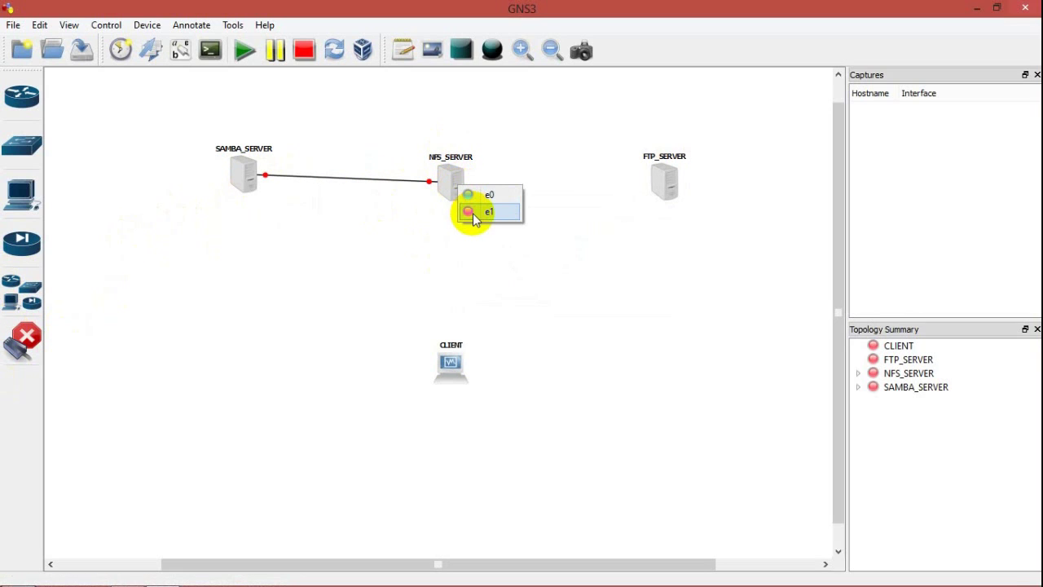
pyautogui.click(481, 212)
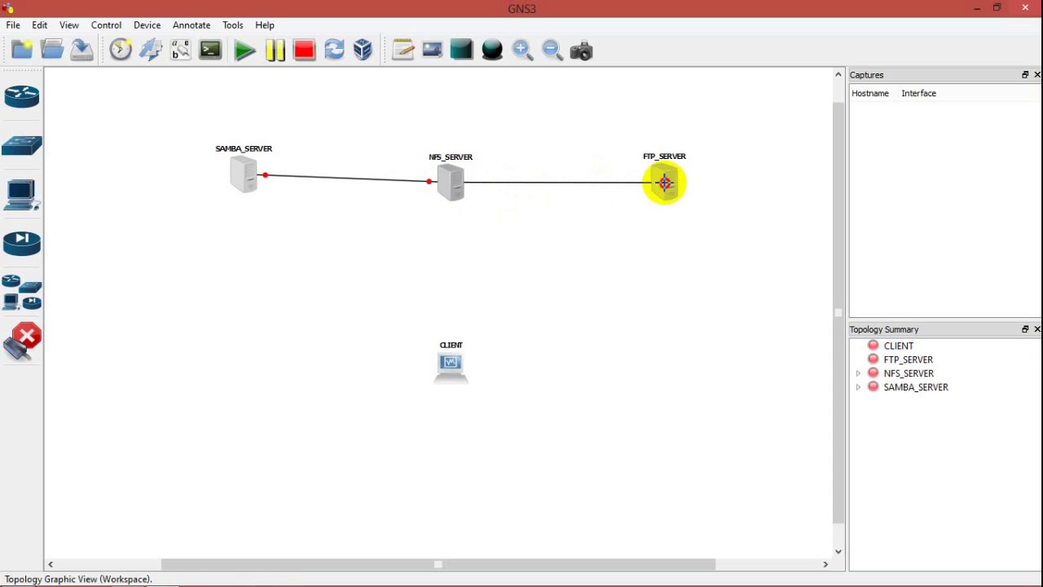
pyautogui.click(664, 181)
pyautogui.click(685, 191)
pyautogui.click(22, 338)
pyautogui.moveTo(235, 175); pyautogui.dragTo(219, 184)
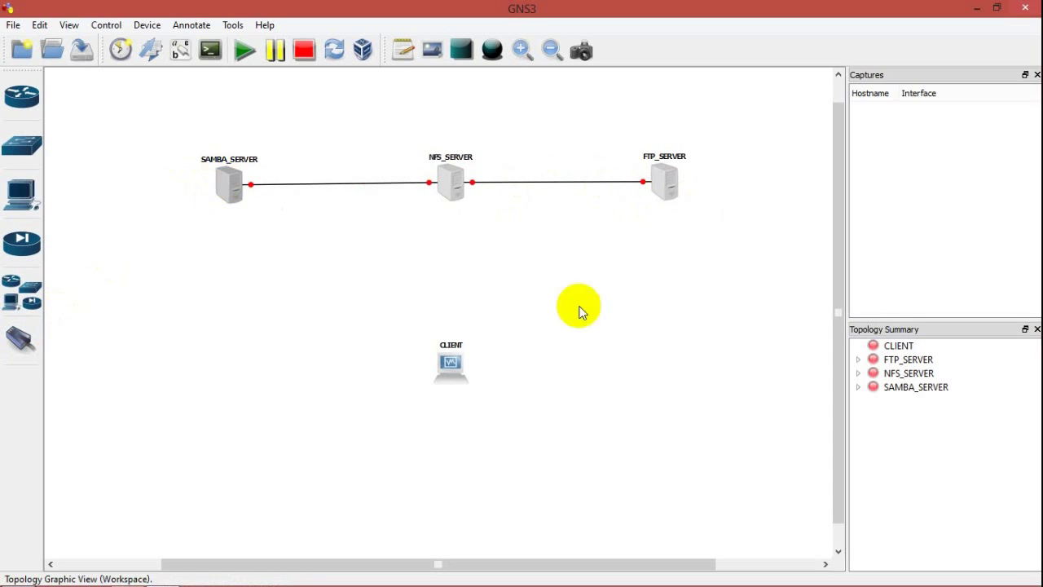
# Step: Add Ethernet switch SW1 between the servers and CLIENT
pyautogui.click(30, 294)
pyautogui.moveTo(103, 236); pyautogui.dragTo(559, 306)
pyautogui.click(232, 75)
pyautogui.moveTo(459, 380); pyautogui.dragTo(476, 457)
pyautogui.moveTo(460, 314); pyautogui.dragTo(459, 329)
pyautogui.moveTo(468, 428); pyautogui.dragTo(458, 439)
# Step: Cable SAMBA_SERVER e1, FTP_SERVER e1 and CLIENT e0 to SW1 ports 1, 2 and 3
pyautogui.click(18, 341)
pyautogui.click(223, 184)
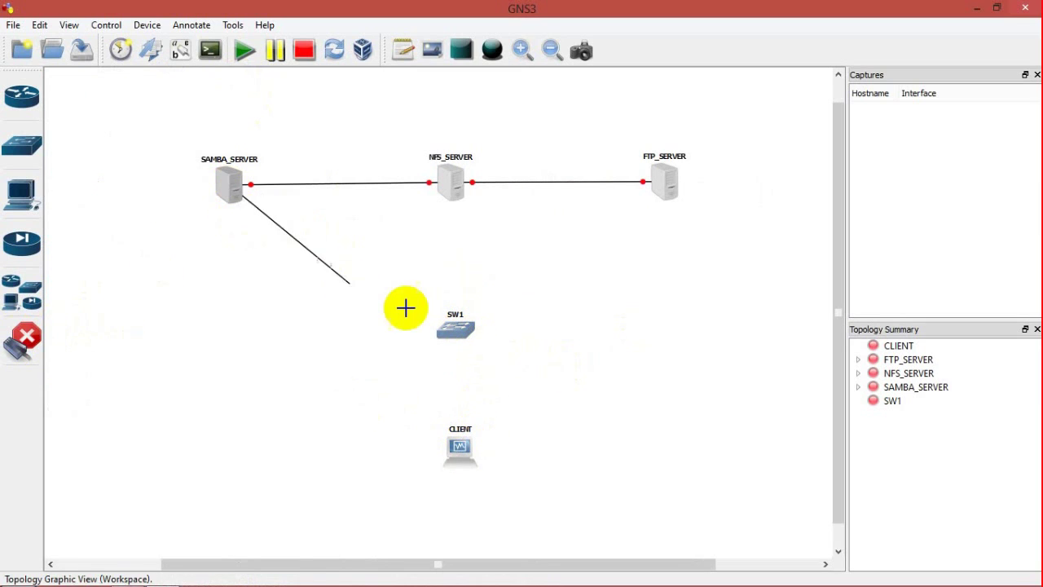
pyautogui.click(450, 326)
pyautogui.click(457, 338)
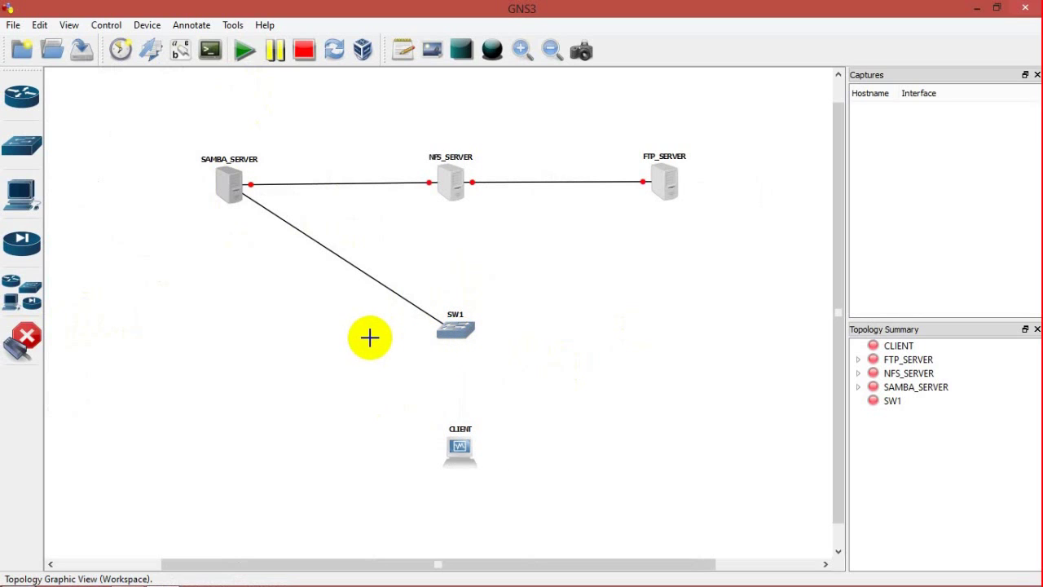
pyautogui.click(664, 188)
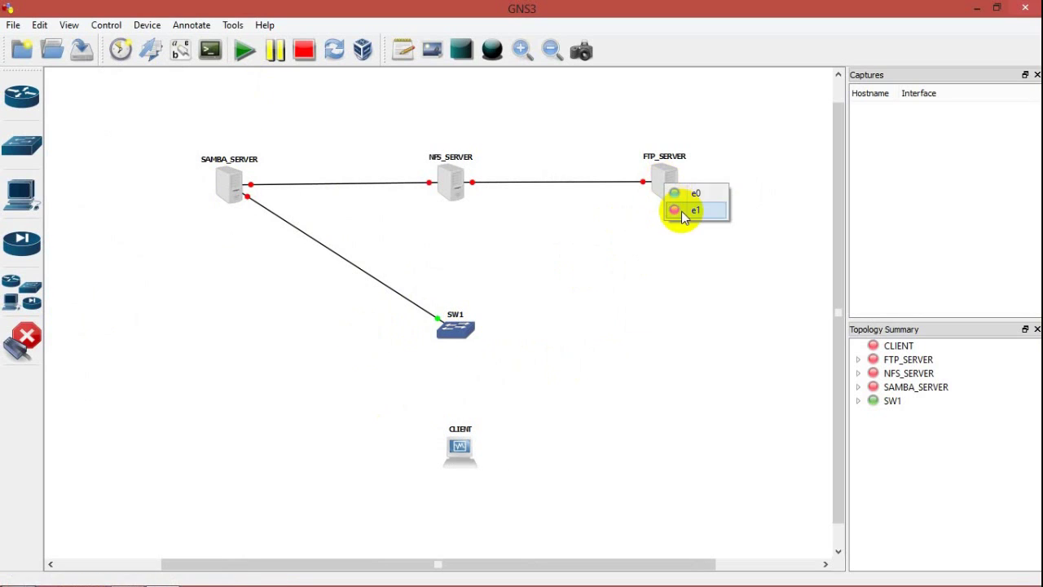
pyautogui.click(678, 214)
pyautogui.click(447, 333)
pyautogui.click(472, 357)
pyautogui.click(456, 328)
pyautogui.click(472, 373)
pyautogui.click(461, 447)
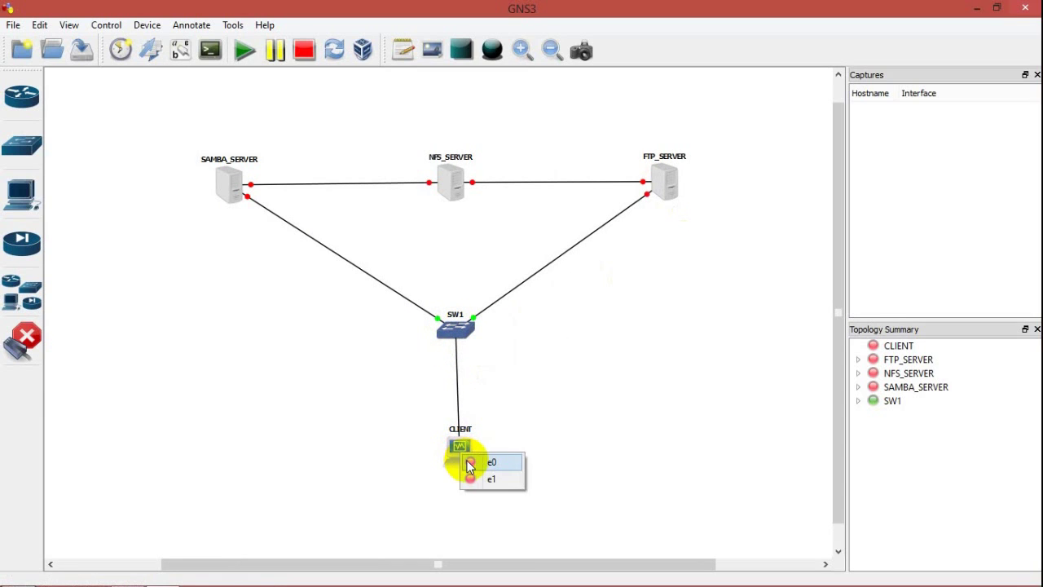
pyautogui.click(468, 461)
pyautogui.click(43, 345)
pyautogui.moveTo(459, 443); pyautogui.dragTo(454, 448)
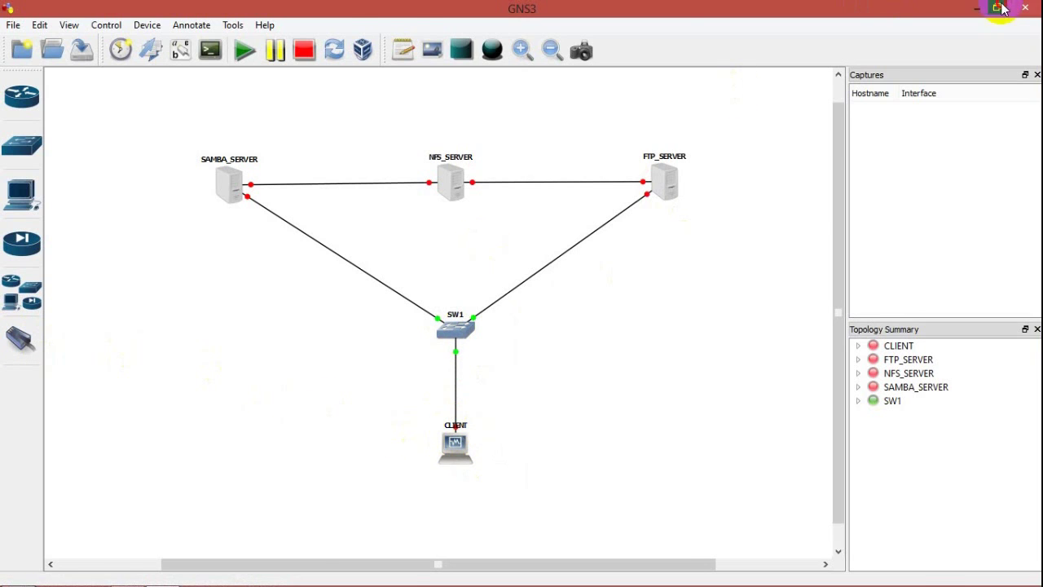
pyautogui.click(996, 7)
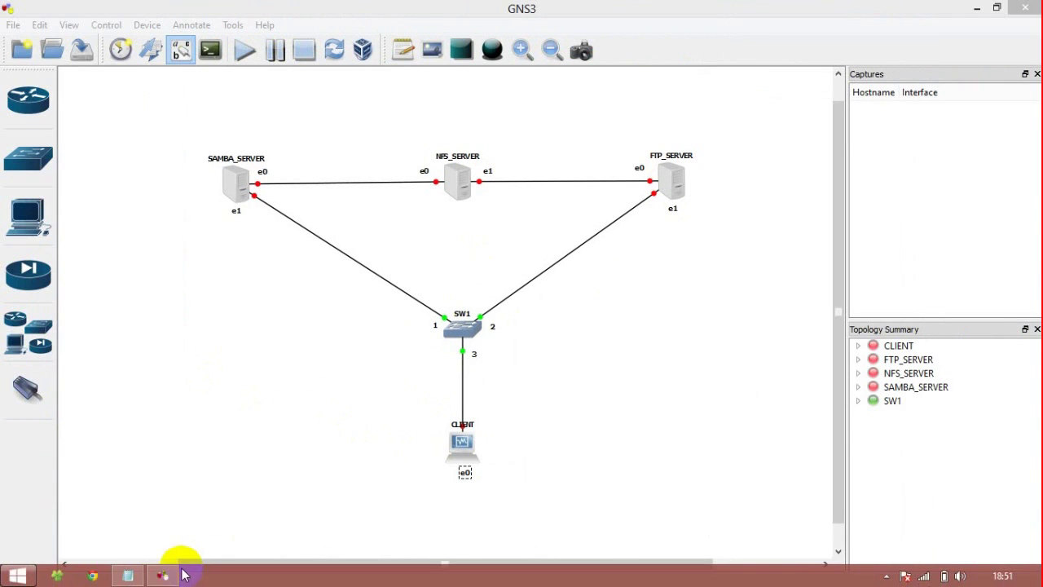
# Step: Label SAMBA_SERVER's e0 as 12.12.12.2/30 and e1 as 172.16.11.11/28
pyautogui.click(399, 52)
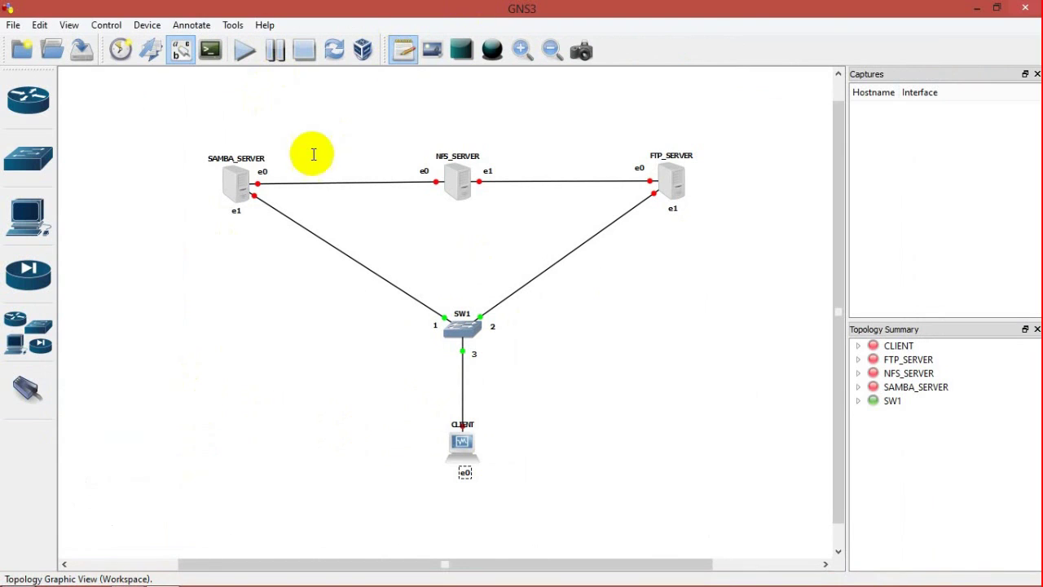
pyautogui.click(276, 171)
pyautogui.write('12.12.12.2/30')
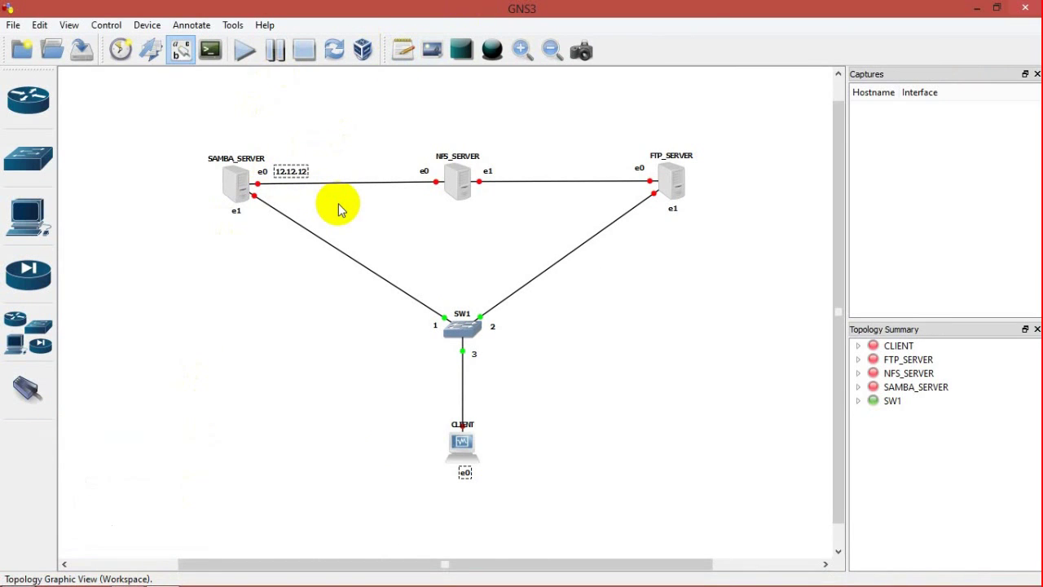
pyautogui.click(277, 218)
pyautogui.click(401, 51)
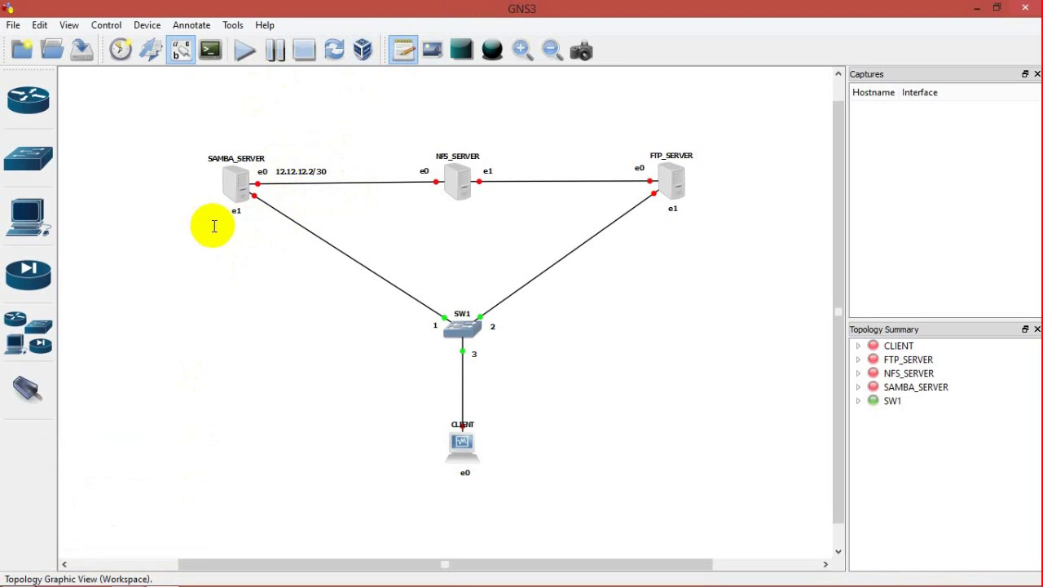
pyautogui.click(213, 224)
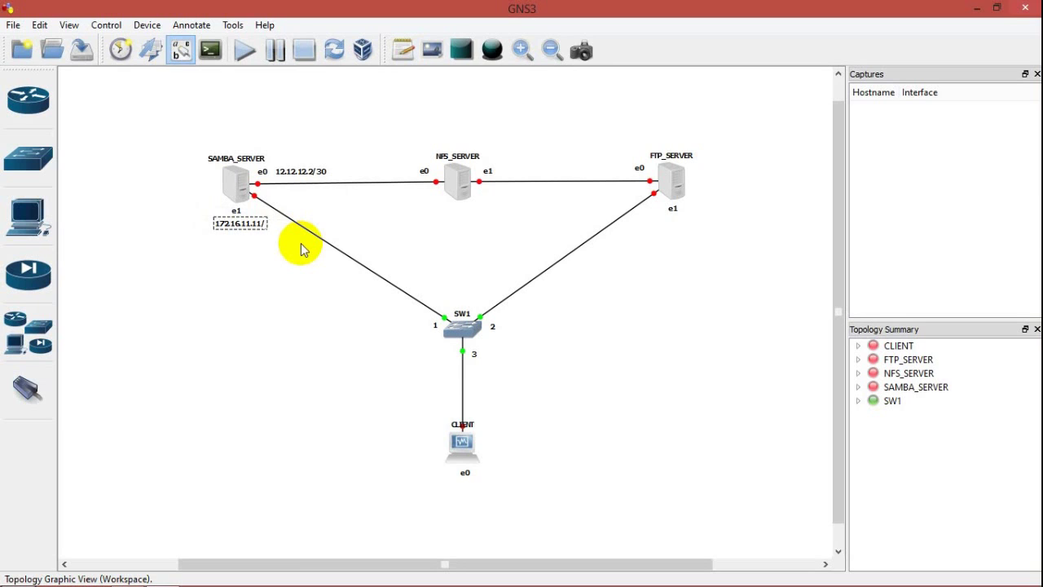
pyautogui.click(401, 51)
# Step: Add an 11.11.11.1/28 address note near NFS_SERVER's e0 port and select it for correction
pyautogui.click(407, 220)
pyautogui.click(402, 51)
pyautogui.click(382, 192)
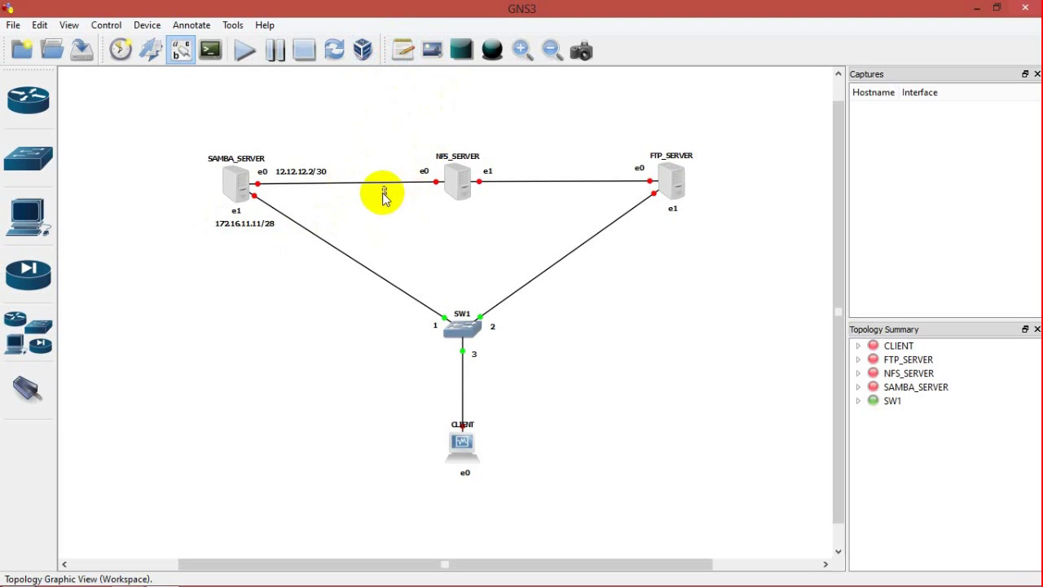
pyautogui.write('11.11.11.1/28')
pyautogui.click(444, 227)
pyautogui.click(402, 51)
pyautogui.click(482, 191)
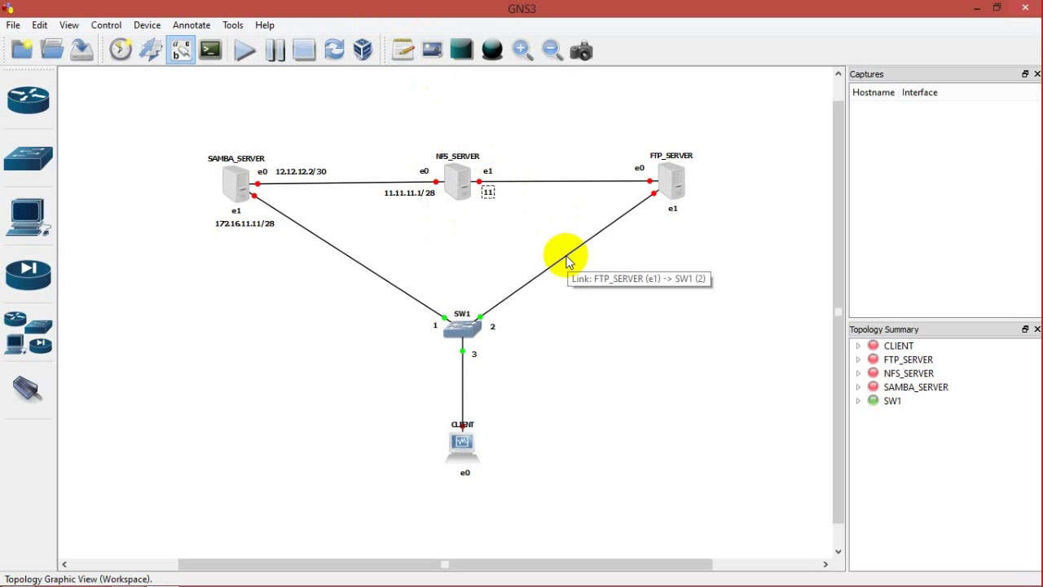
pyautogui.click(411, 193)
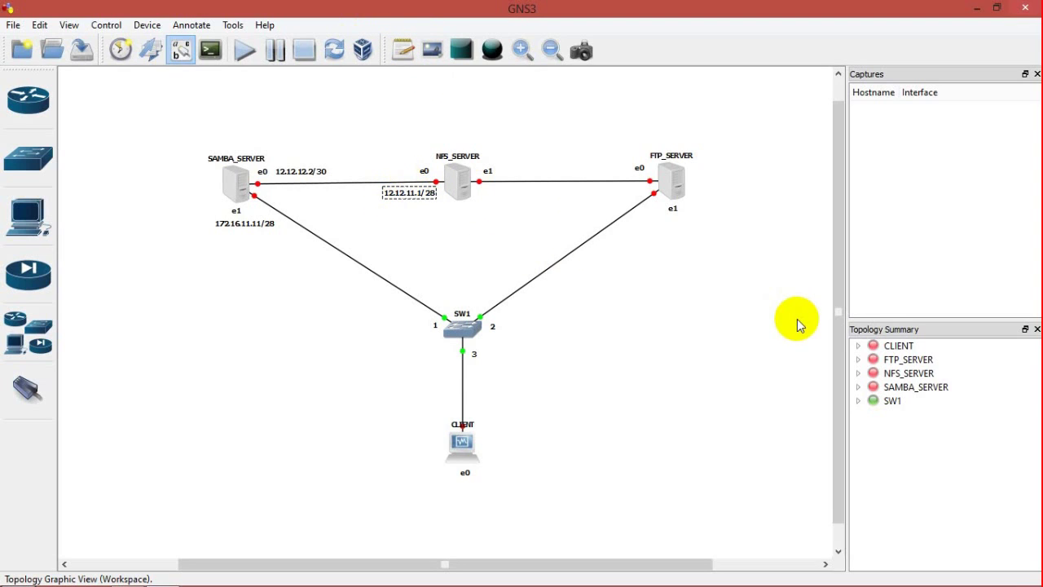
# Step: Label NFS_SERVER's e1 as 11.11.11.1/30 and fix its e0 note
pyautogui.click(558, 139)
pyautogui.click(403, 50)
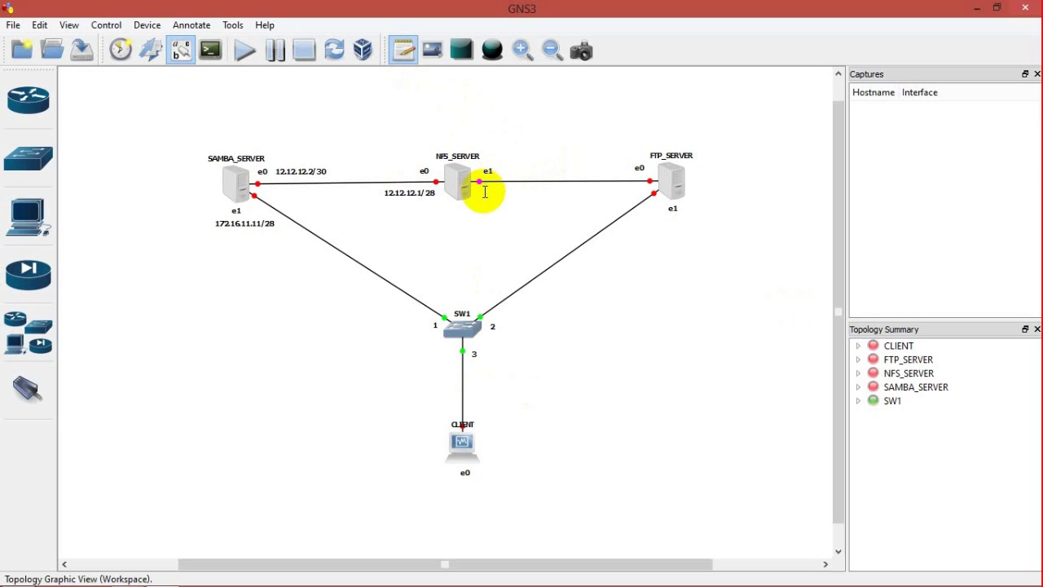
pyautogui.click(485, 188)
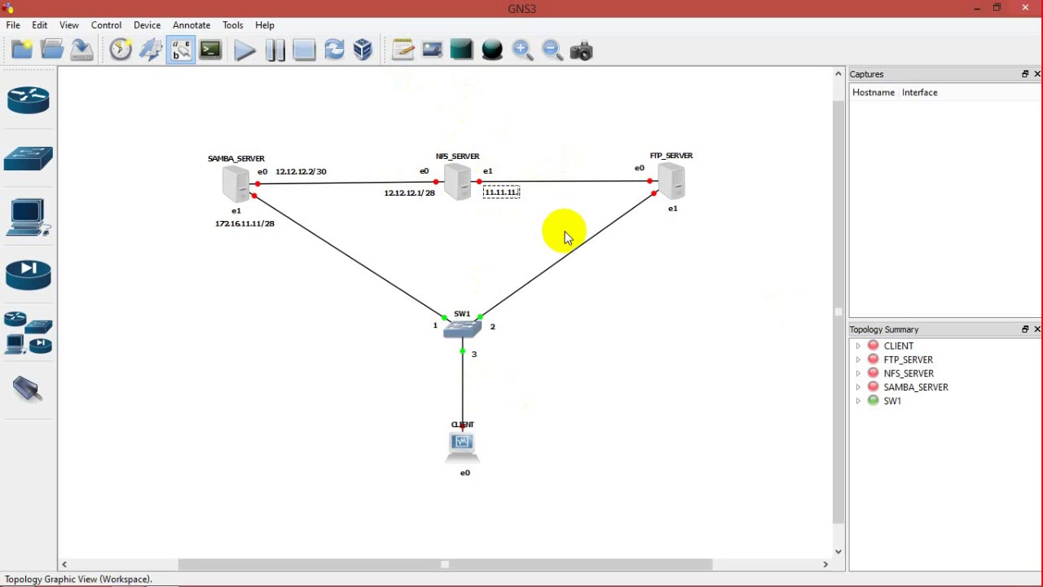
pyautogui.write('11.11.11.1/30')
pyautogui.doubleClick(428, 195)
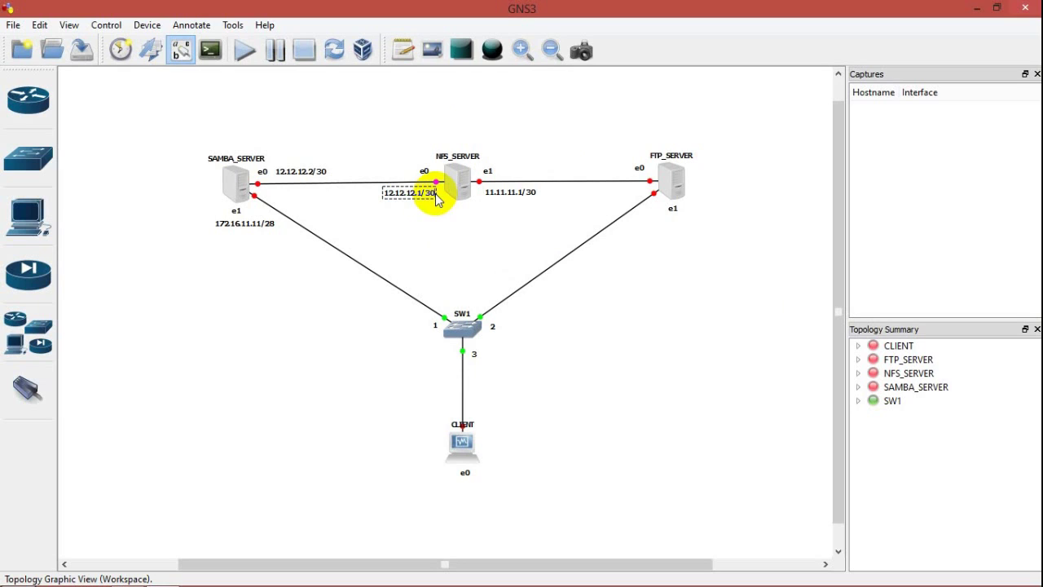
# Step: Label FTP_SERVER's e0 port 11.11.11.2/30
pyautogui.click(403, 50)
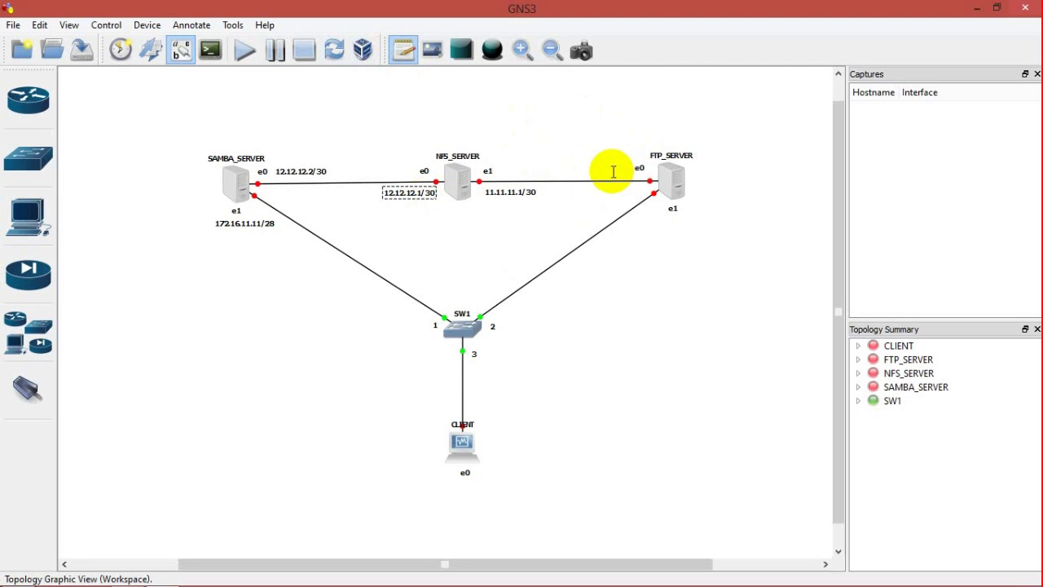
pyautogui.click(572, 167)
pyautogui.write('11')
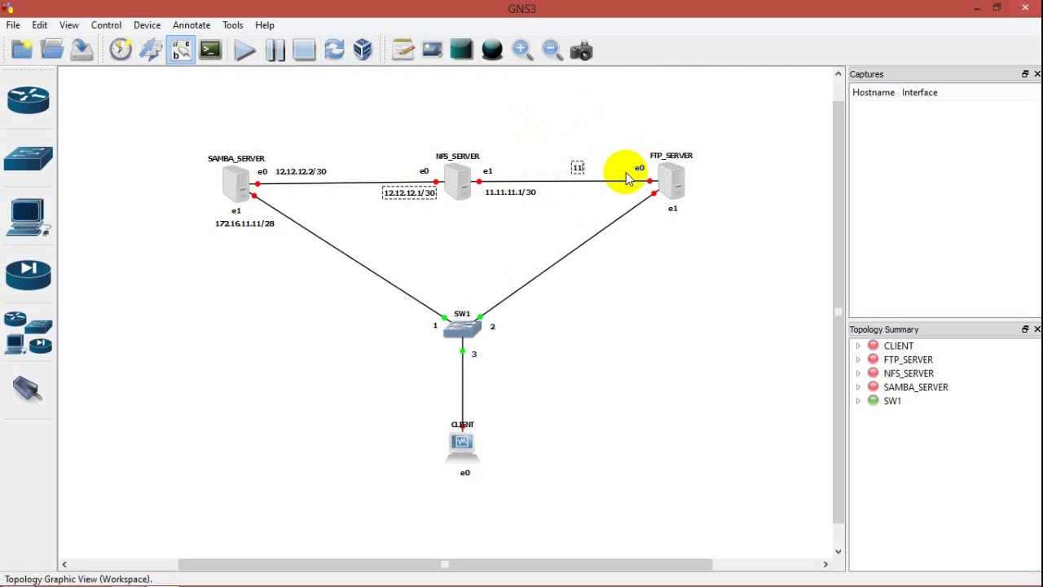
pyautogui.write('.11.11.2/30')
pyautogui.click(666, 252)
pyautogui.click(605, 168)
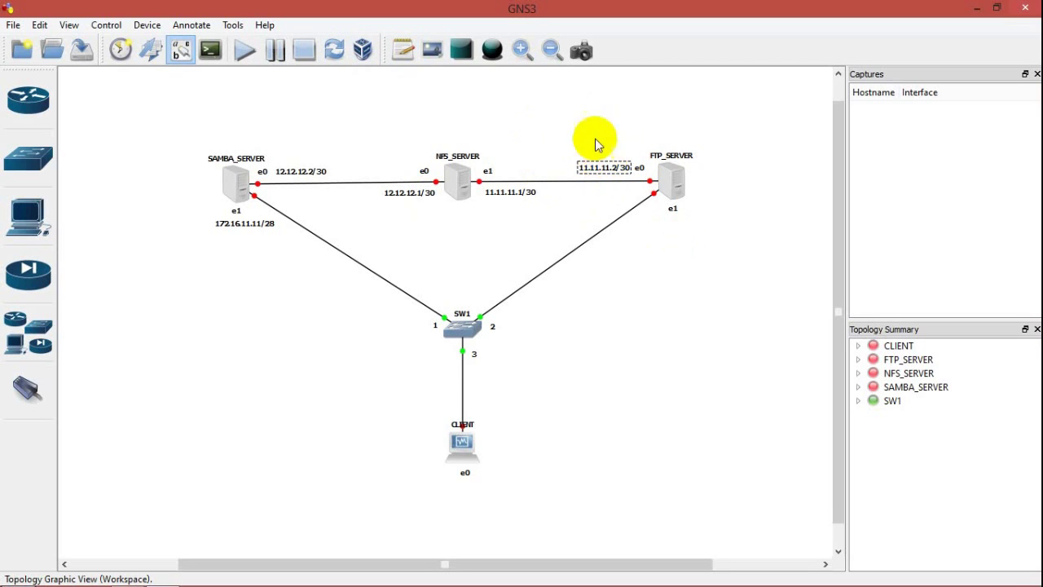
# Step: Label FTP_SERVER's e1 as 172.16.11.2/28 and correct SAMBA_SERVER's e1 note to 172.16.11.1/28
pyautogui.click(402, 50)
pyautogui.click(646, 219)
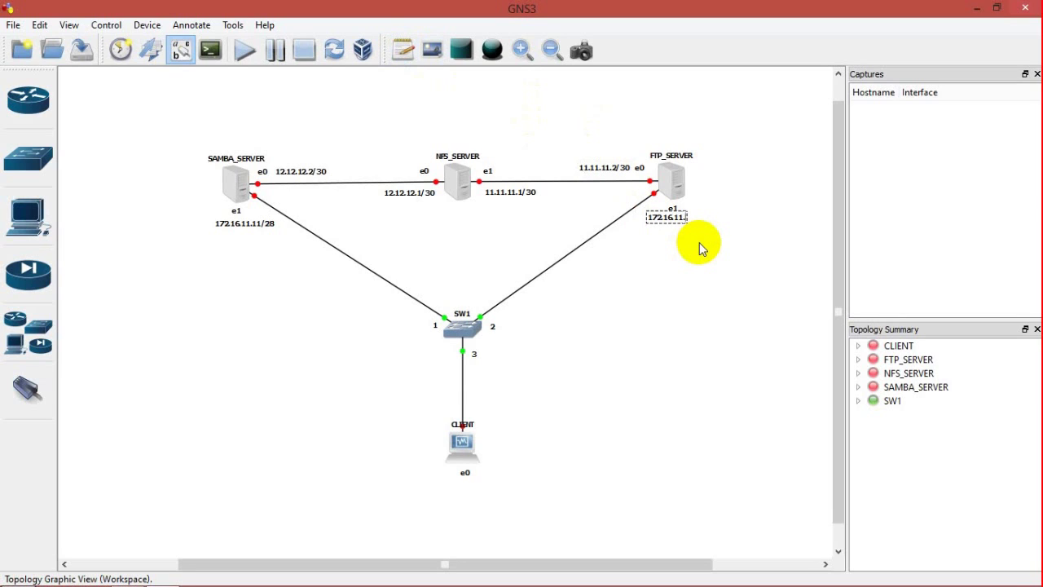
pyautogui.write('172.16.11.2/3')
pyautogui.press('BackSpace')
pyautogui.write('28')
pyautogui.doubleClick(260, 225)
pyautogui.click(405, 48)
# Step: Label CLIENT's e0 port 172.16.11.10/28 and zoom in on the topology
pyautogui.click(436, 483)
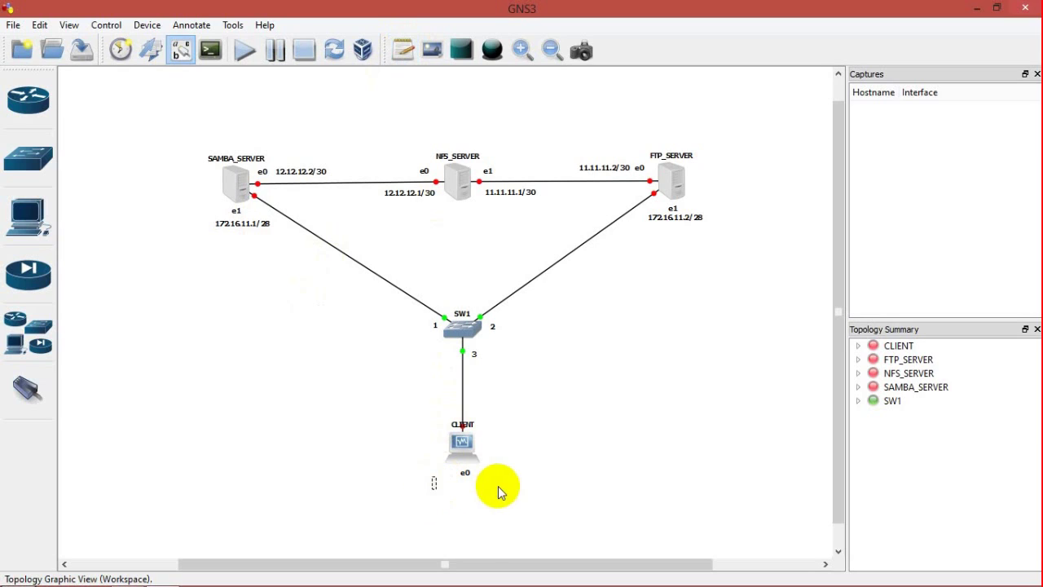
pyautogui.write('172.16.11.10/28')
pyautogui.click(574, 411)
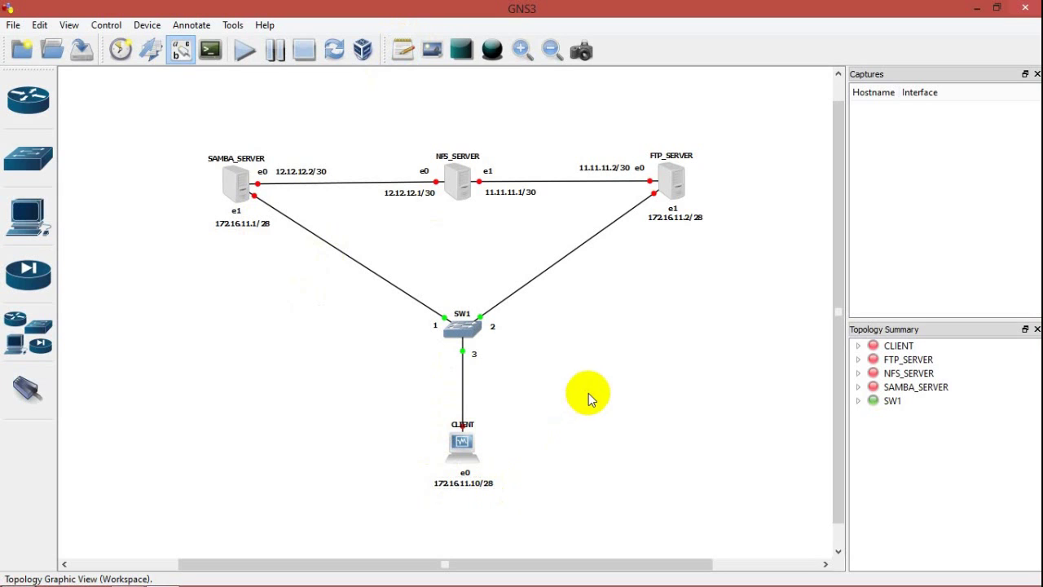
pyautogui.scroll(-1, 842, 427)
pyautogui.click(523, 50)
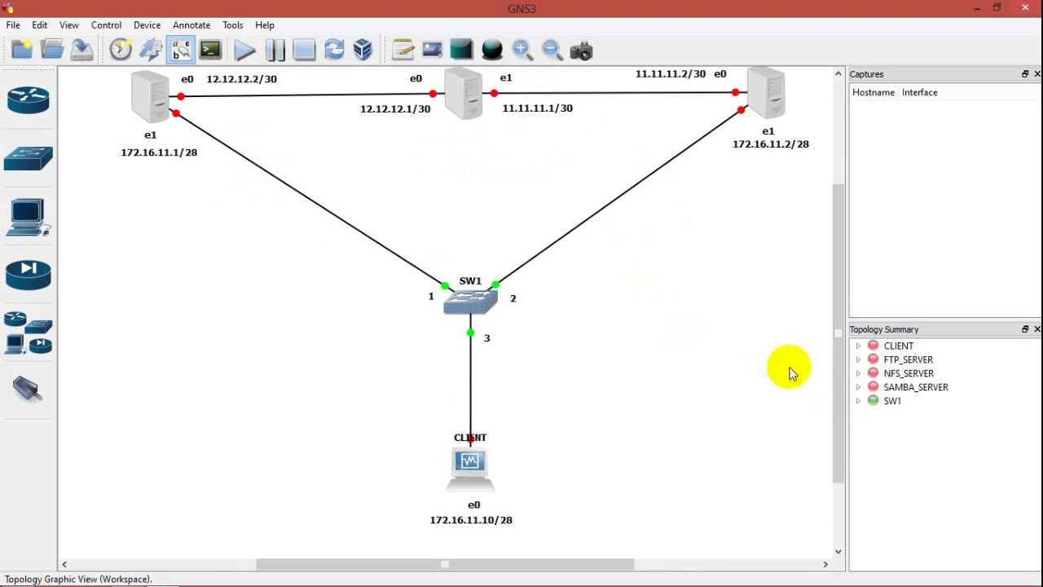
pyautogui.moveTo(839, 349); pyautogui.dragTo(842, 326)
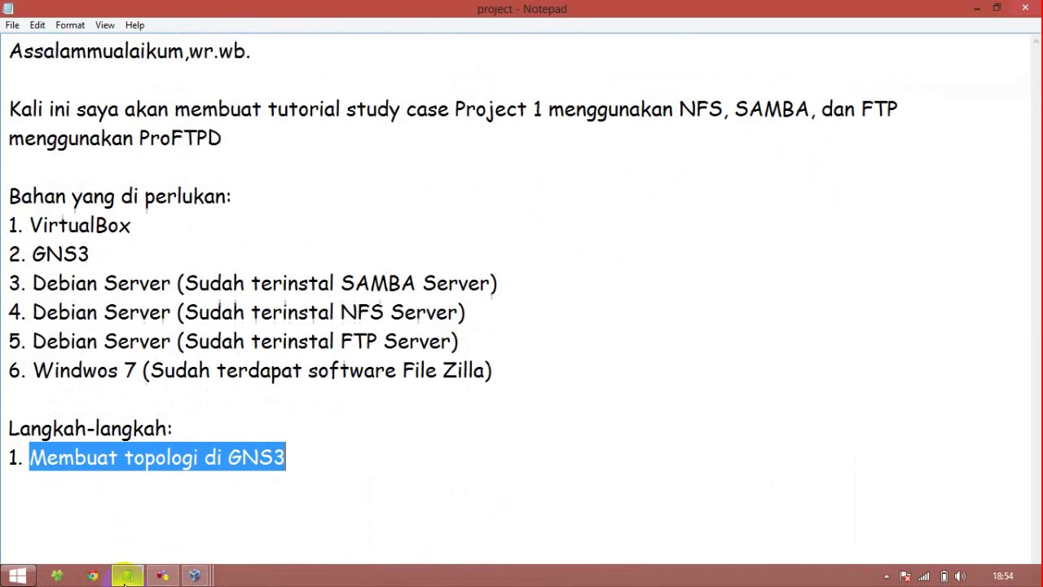
# Step: Add step 2, 'Ubah network VirtualBoxnya menjadi "host only"', to the notes and minimize Notepad
pyautogui.click(298, 462)
pyautogui.write('2. ')
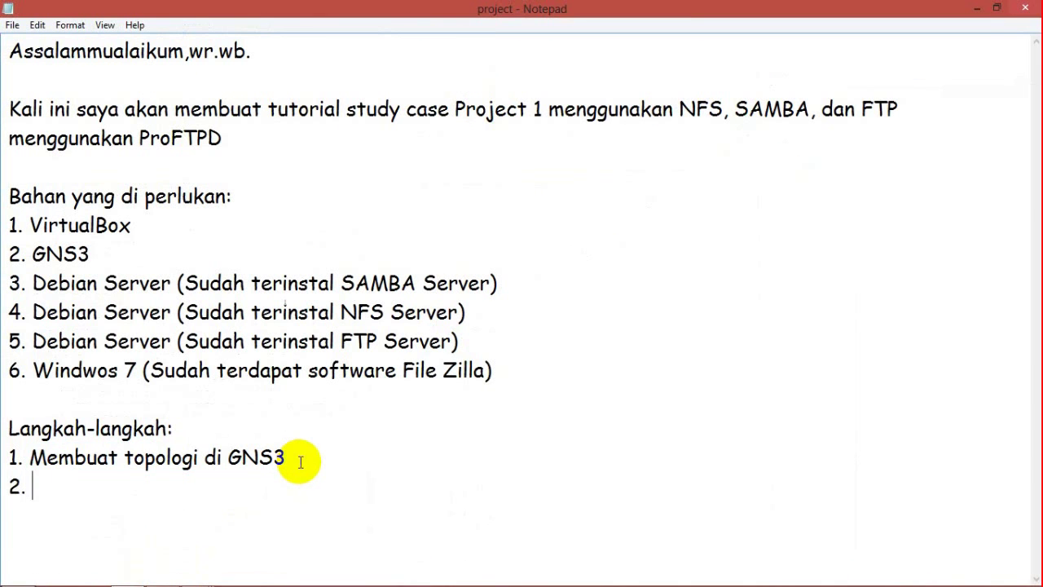
pyautogui.write('Atur')
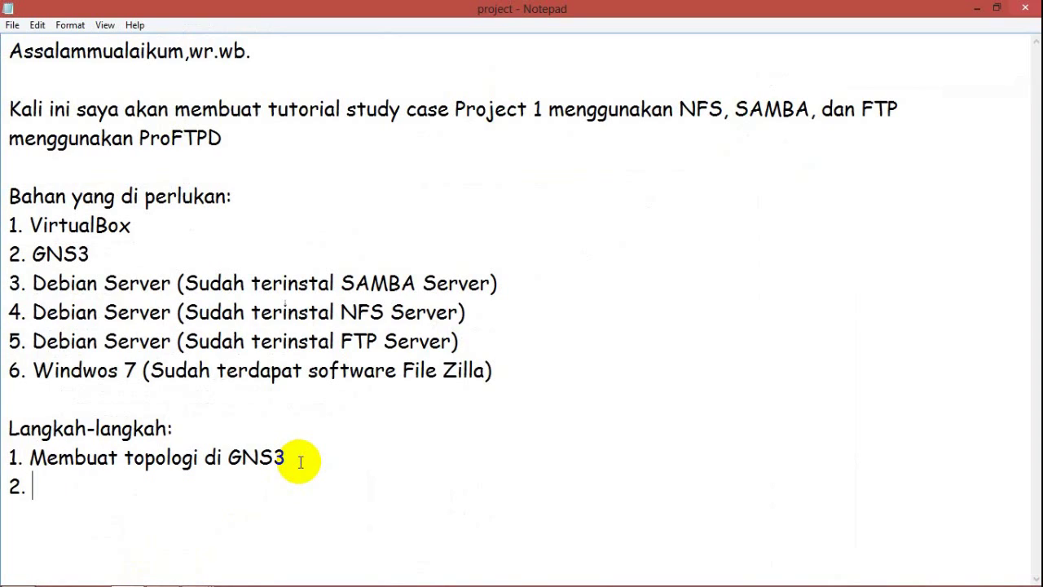
pyautogui.write('ah networknya')
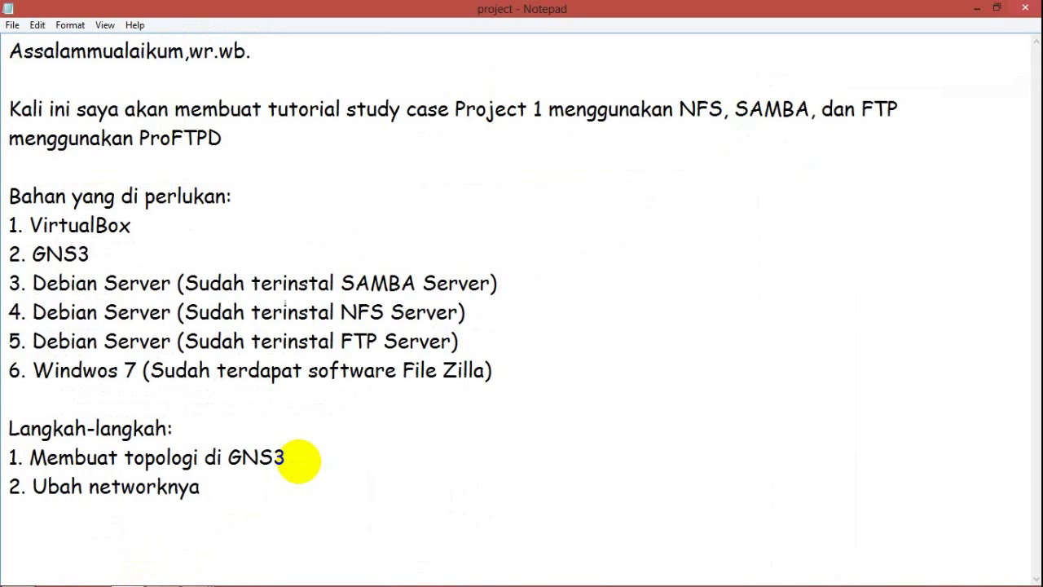
pyautogui.press('BackSpace')
pyautogui.press('BackSpace')
pyautogui.write('VirtualBoxnya men')
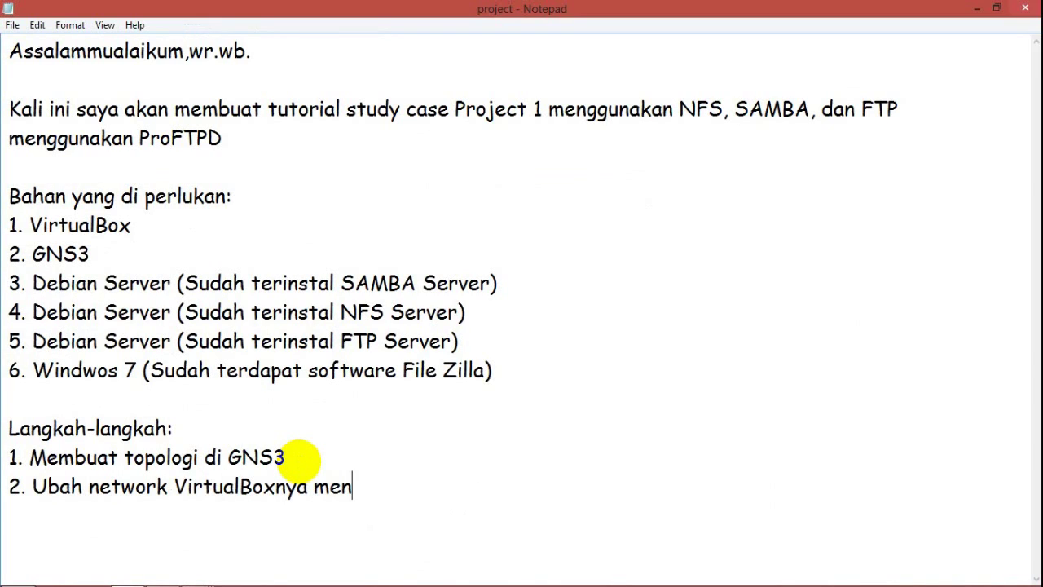
pyautogui.write('jadi "host only')
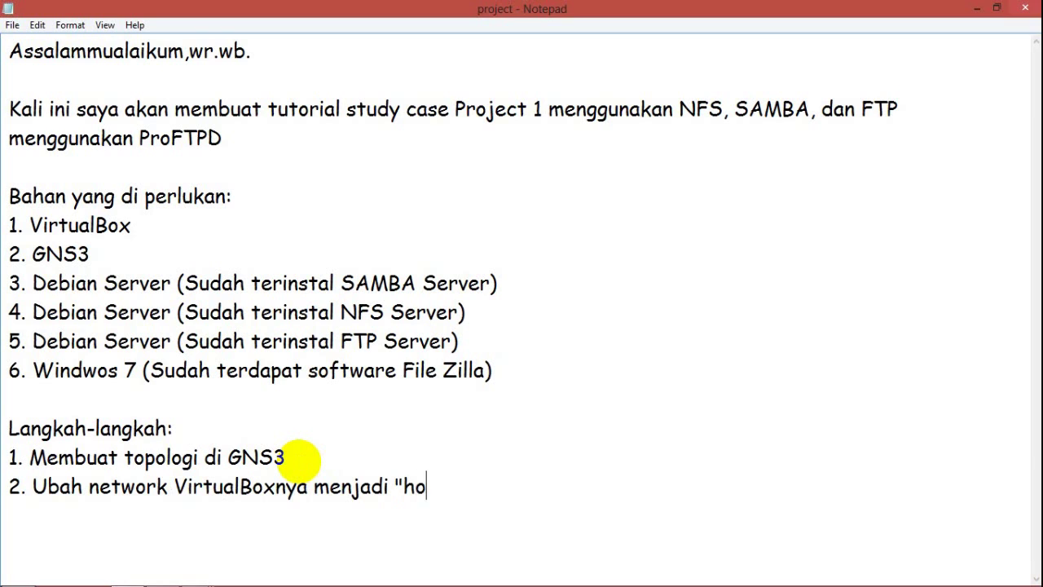
pyautogui.click(976, 8)
# Step: Attach both of the SAMBA VM's network adapters to Host-only Adapter
pyautogui.moveTo(195, 578)
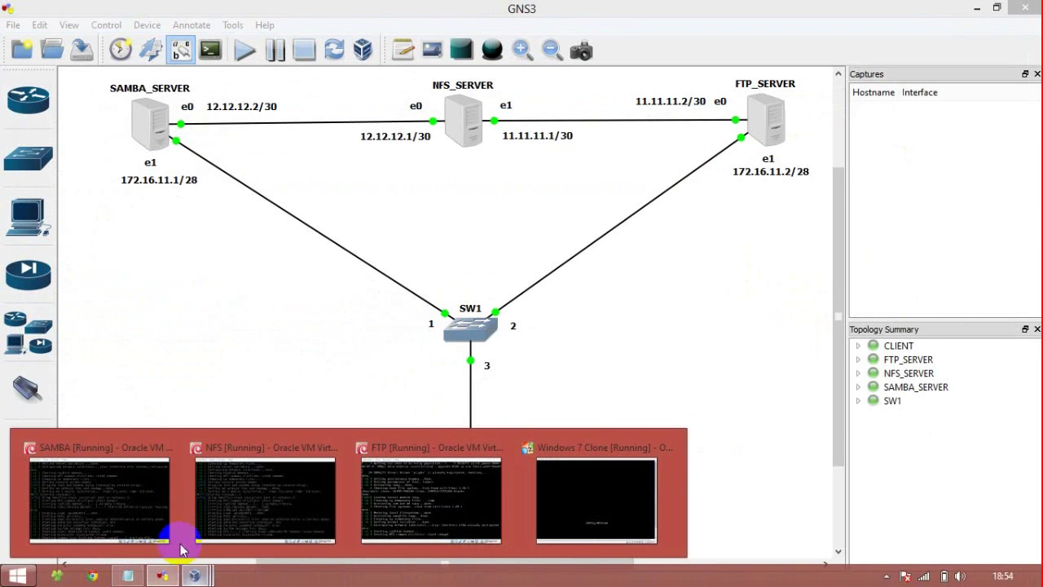
pyautogui.click(167, 526)
pyautogui.rightClick(457, 433)
pyautogui.click(462, 441)
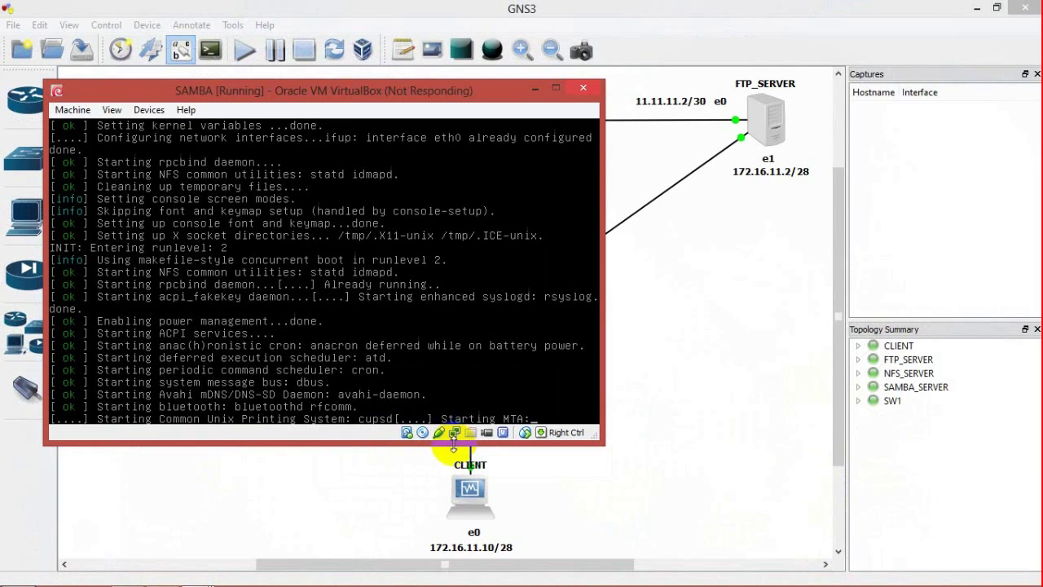
pyautogui.click(975, 8)
pyautogui.click(326, 187)
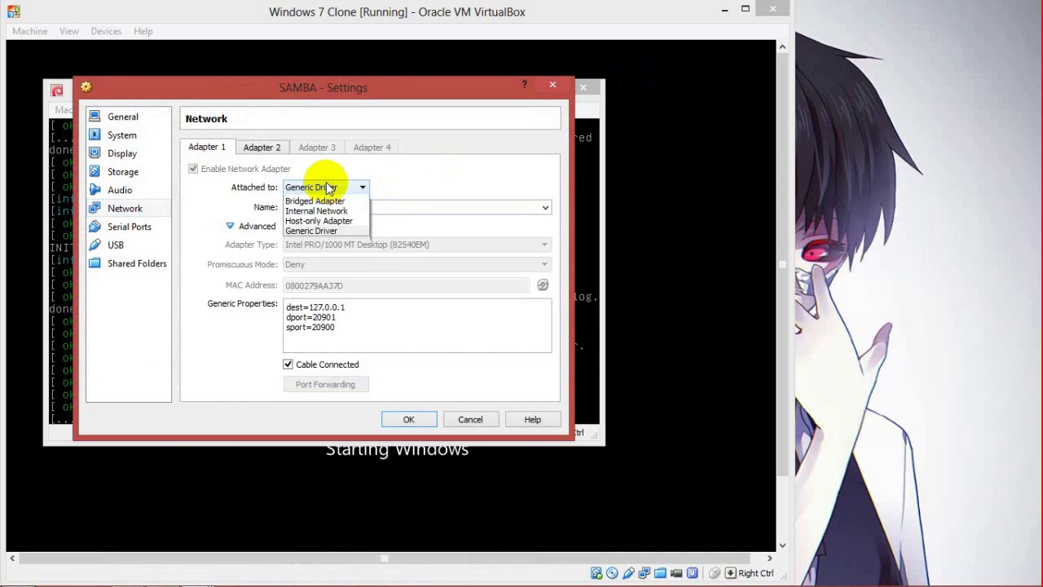
pyautogui.click(321, 250)
pyautogui.click(262, 147)
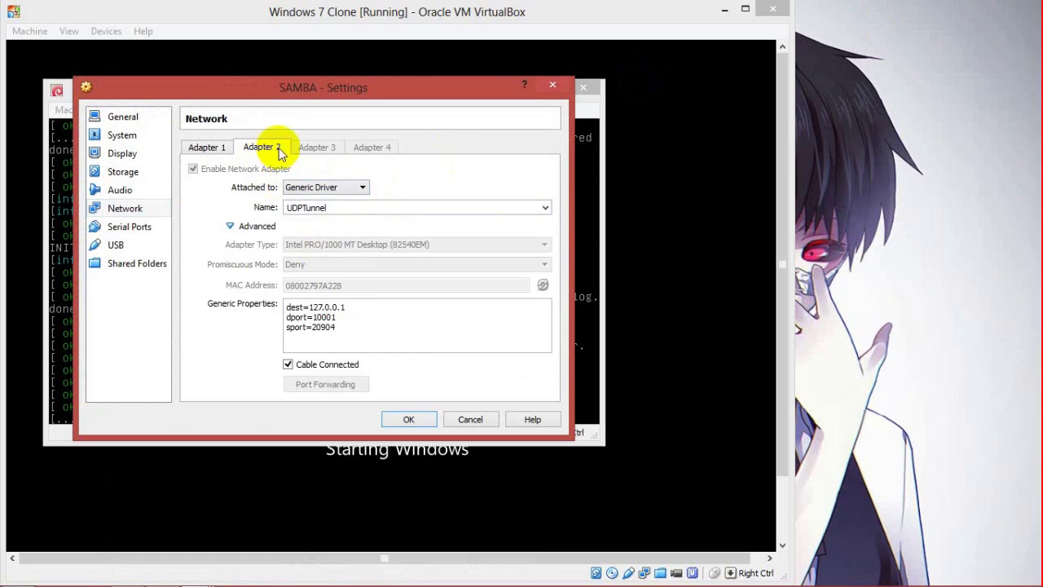
pyautogui.click(326, 187)
pyautogui.click(330, 249)
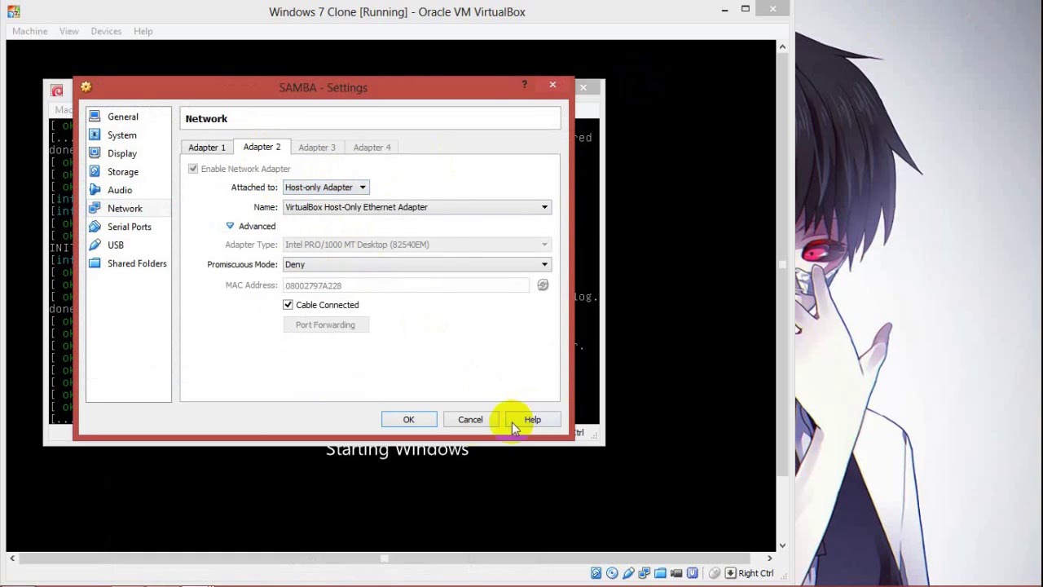
pyautogui.click(415, 419)
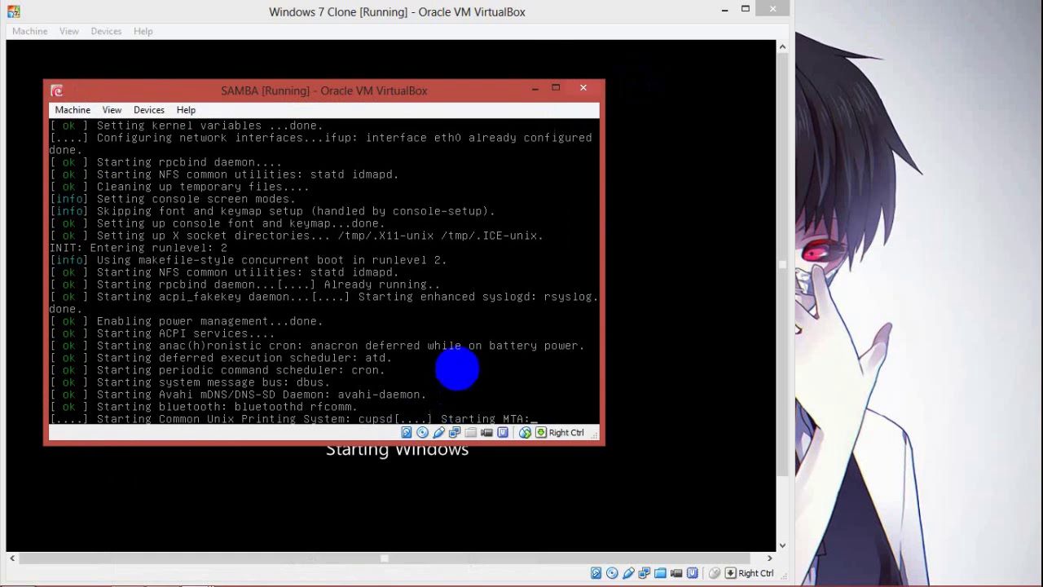
# Step: Attach both Windows 7 Clone adapters to Host-only Adapter, then bring the SAMBA console forward
pyautogui.rightClick(644, 573)
pyautogui.click(656, 547)
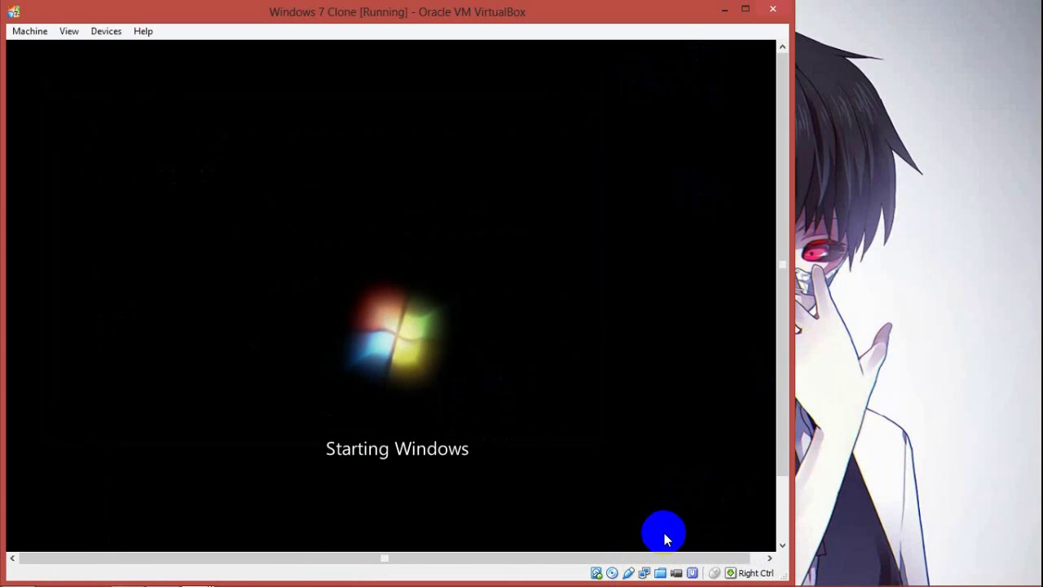
pyautogui.click(389, 218)
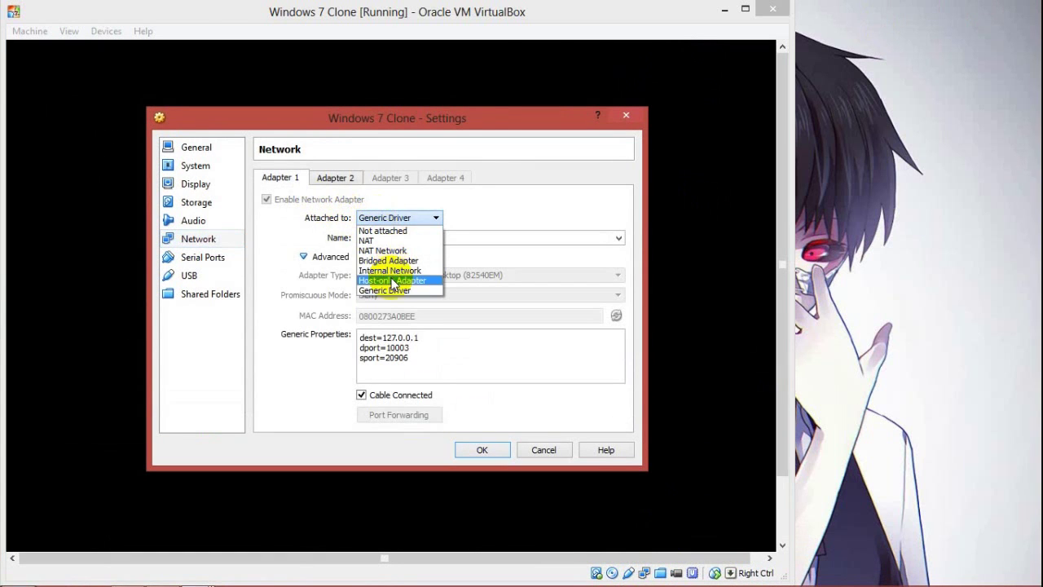
pyautogui.click(392, 281)
pyautogui.click(338, 177)
pyautogui.click(428, 218)
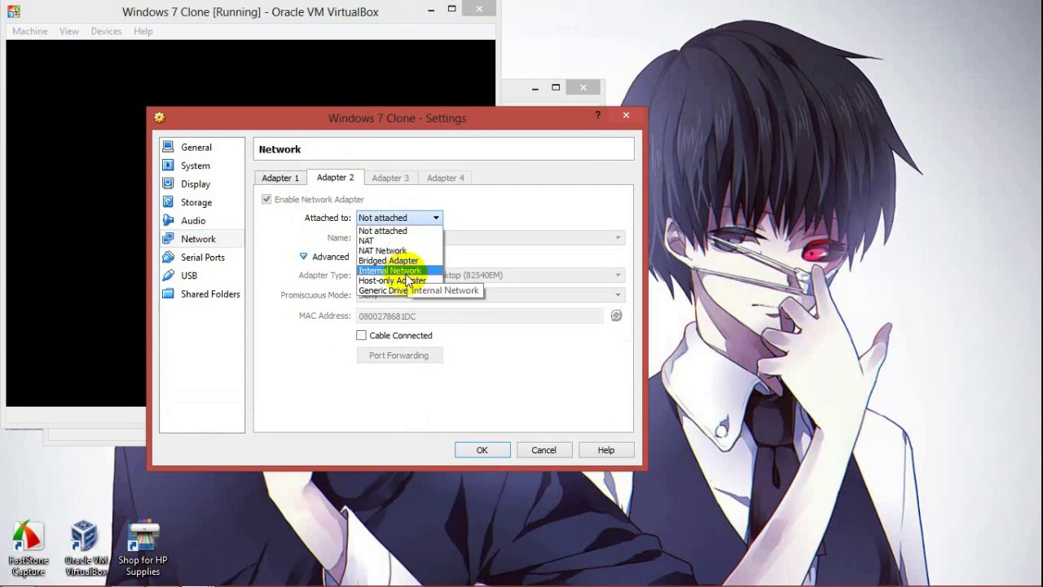
pyautogui.click(409, 280)
pyautogui.click(471, 449)
pyautogui.moveTo(307, 12)
pyautogui.mouseDown()
pyautogui.moveTo(394, 35)
pyautogui.moveTo(731, 38)
pyautogui.mouseUp()
pyautogui.click(325, 91)
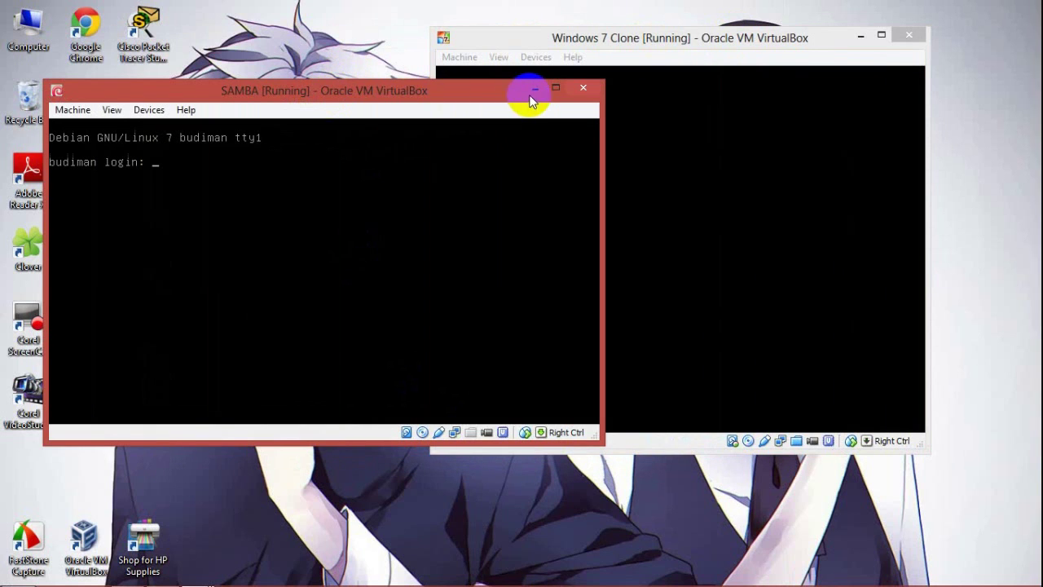
# Step: Attach both of the NFS VM's network adapters to Host-only Adapter
pyautogui.moveTo(196, 573)
pyautogui.click(242, 508)
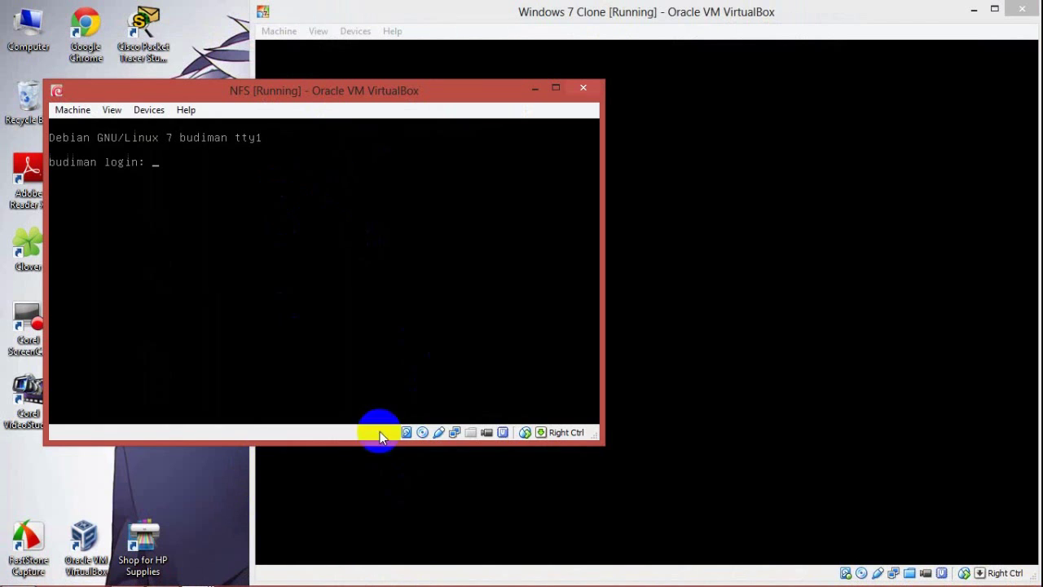
pyautogui.rightClick(454, 432)
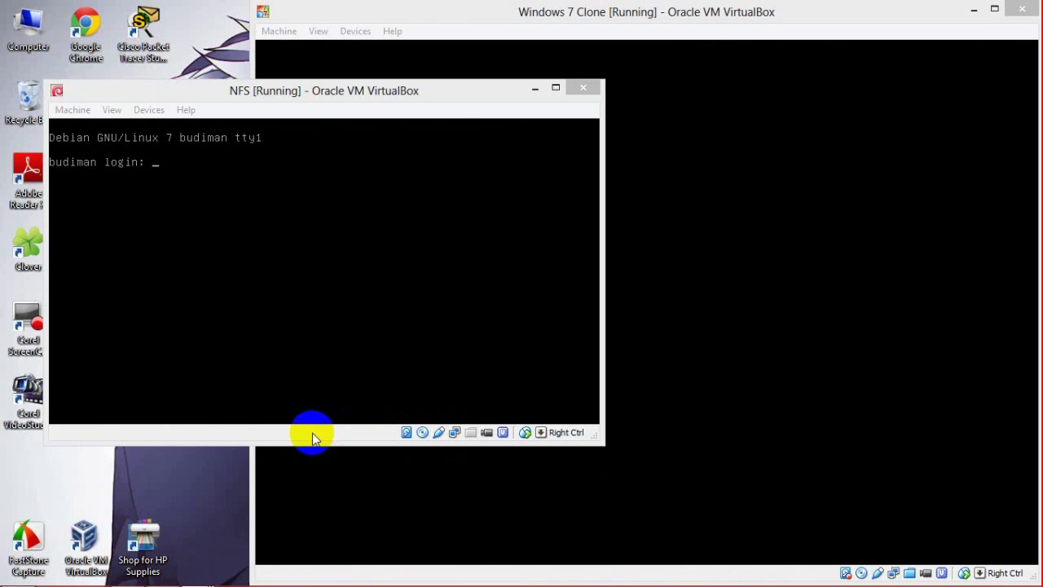
pyautogui.click(326, 187)
pyautogui.click(314, 234)
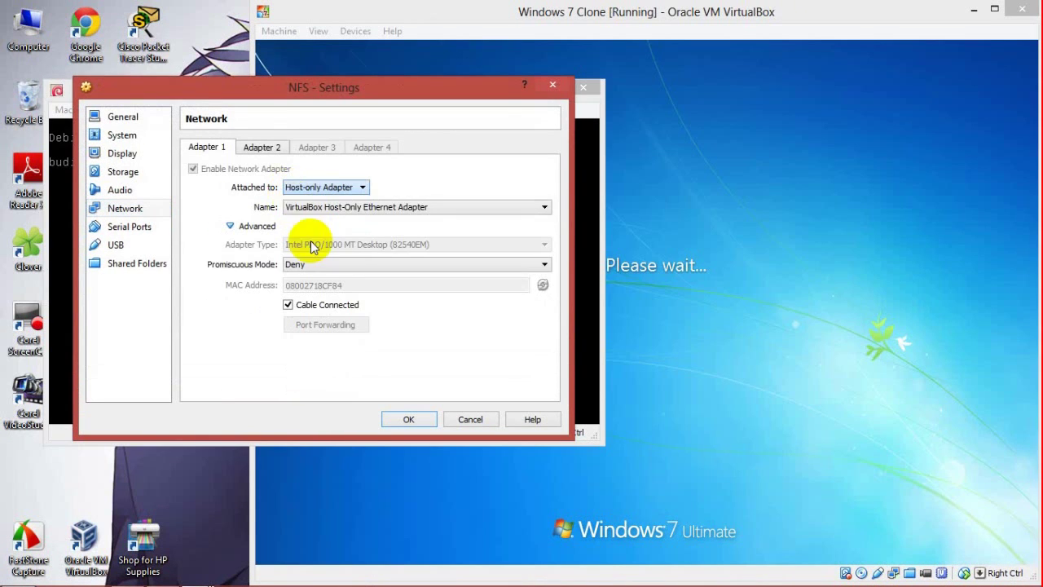
pyautogui.click(262, 146)
pyautogui.click(326, 188)
pyautogui.click(319, 250)
pyautogui.click(406, 419)
# Step: Attach both FTP VM adapters to Host-only Adapter and place its console beside NFS
pyautogui.moveTo(228, 576)
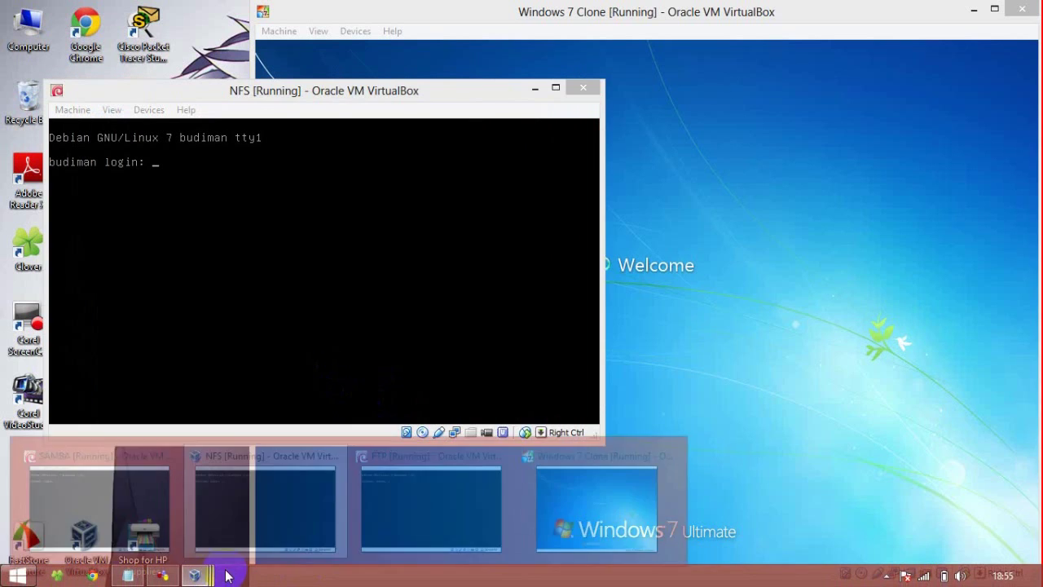
pyautogui.click(384, 512)
pyautogui.rightClick(454, 432)
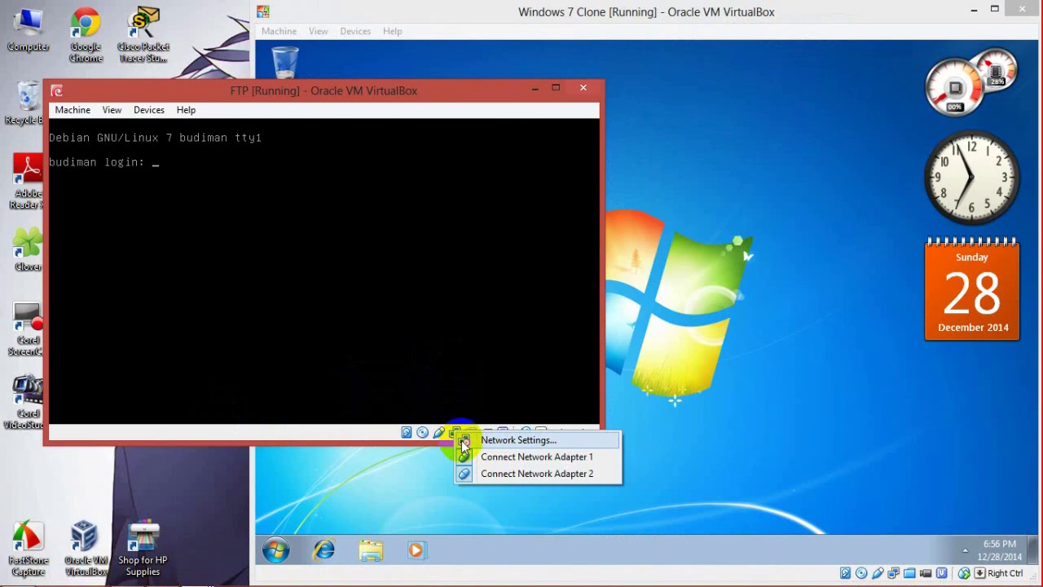
pyautogui.click(461, 439)
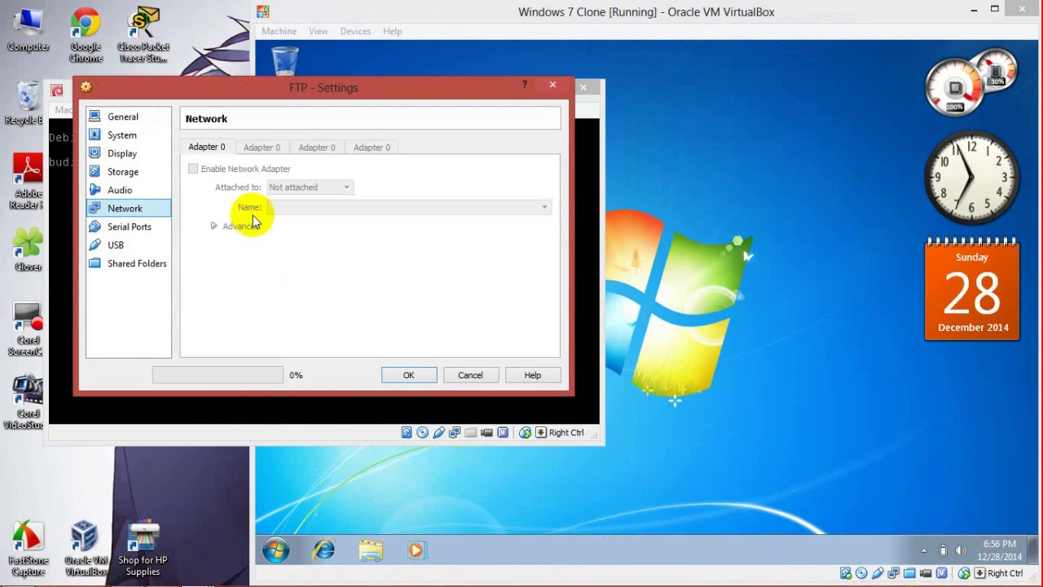
pyautogui.click(290, 190)
pyautogui.click(309, 252)
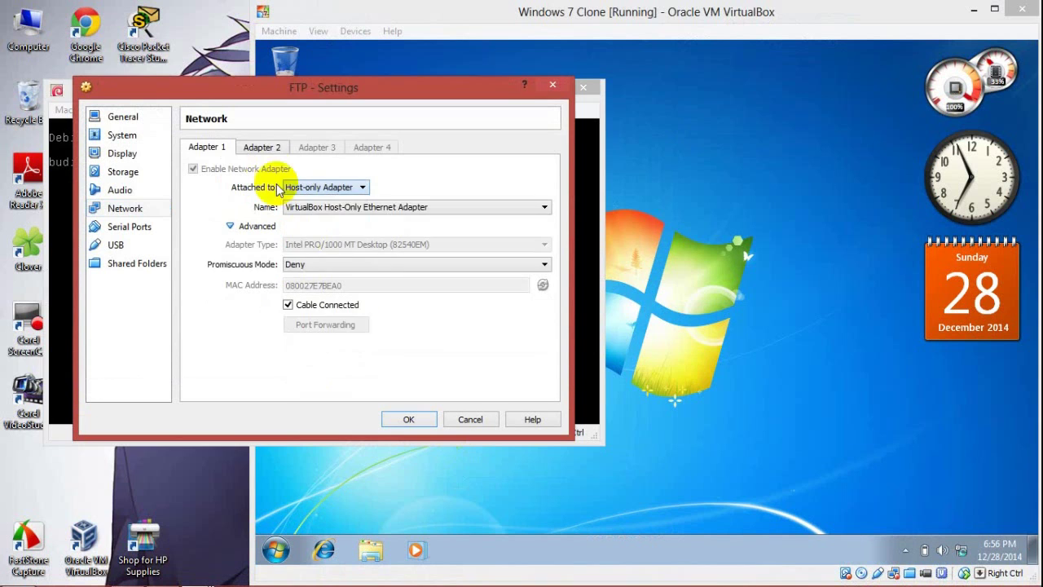
pyautogui.click(262, 147)
pyautogui.click(359, 186)
pyautogui.click(310, 249)
pyautogui.click(409, 419)
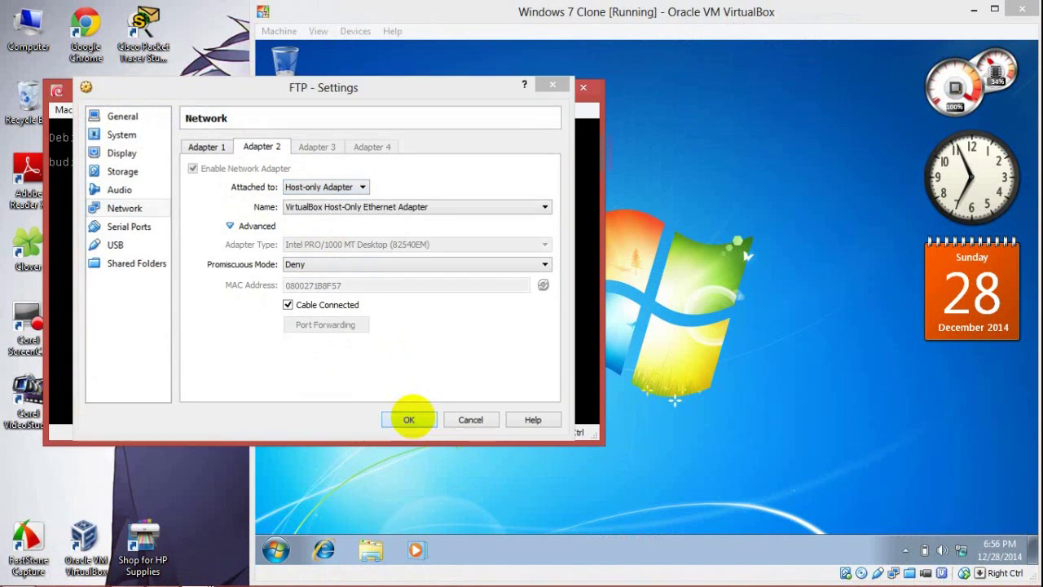
pyautogui.click(937, 11)
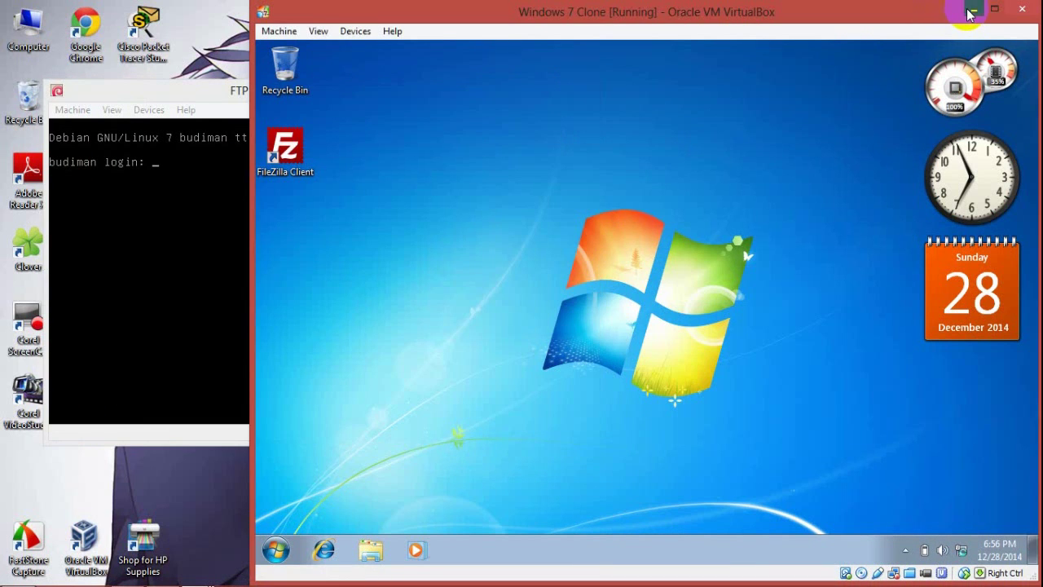
pyautogui.click(970, 14)
pyautogui.moveTo(347, 88)
pyautogui.mouseDown()
pyautogui.moveTo(813, 52)
pyautogui.moveTo(778, 40)
pyautogui.moveTo(782, 17)
pyautogui.moveTo(363, 103)
pyautogui.moveTo(348, 89)
pyautogui.mouseUp()
# Step: Review the Notepad project notes, then return to the GNS3 topology
pyautogui.click(129, 576)
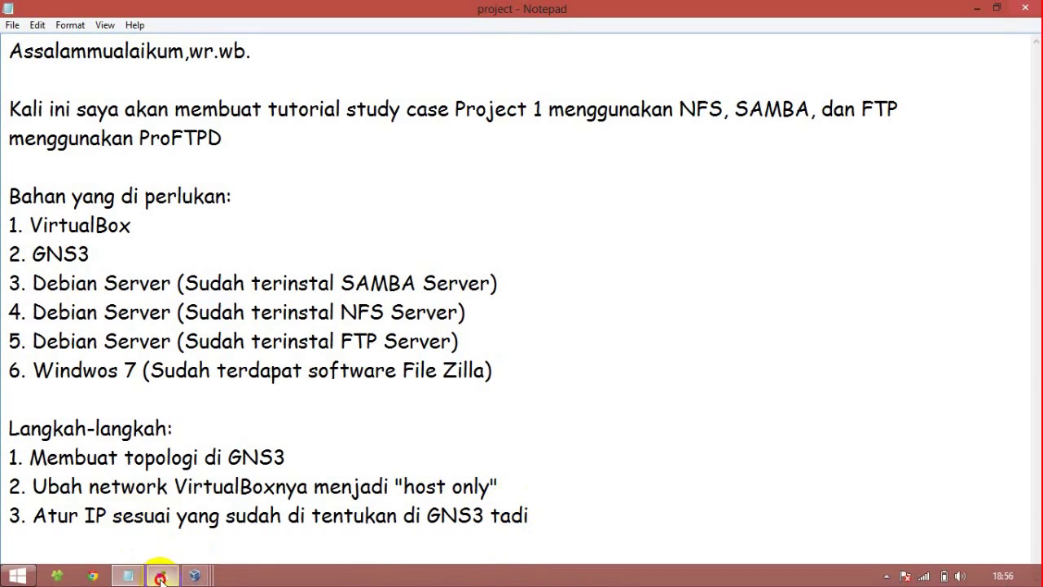
pyautogui.click(162, 575)
# Step: Log in to the SAMBA VM console and switch to root with su
pyautogui.moveTo(194, 575)
pyautogui.click(102, 538)
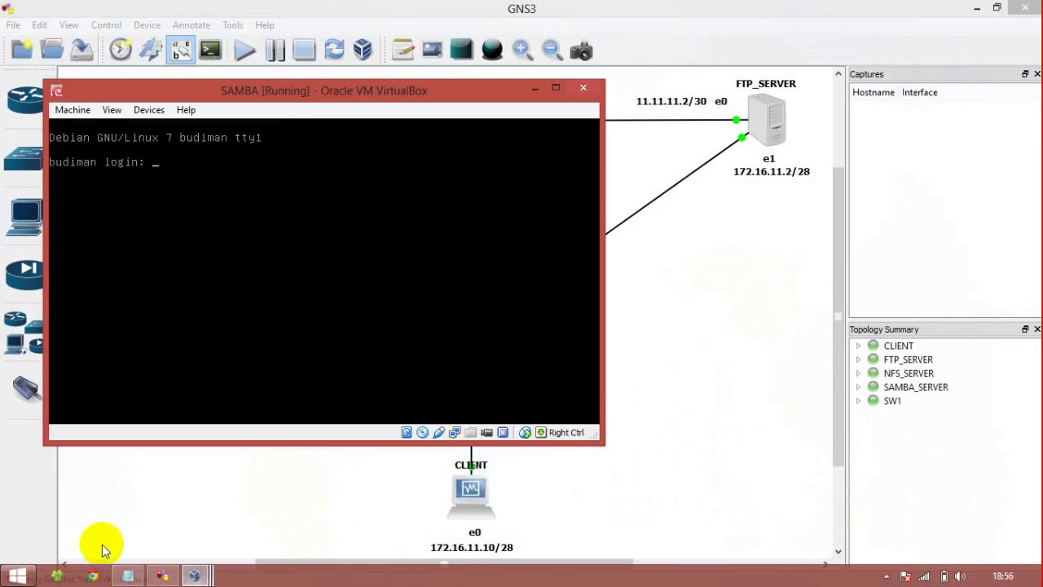
pyautogui.moveTo(279, 89); pyautogui.dragTo(355, 215)
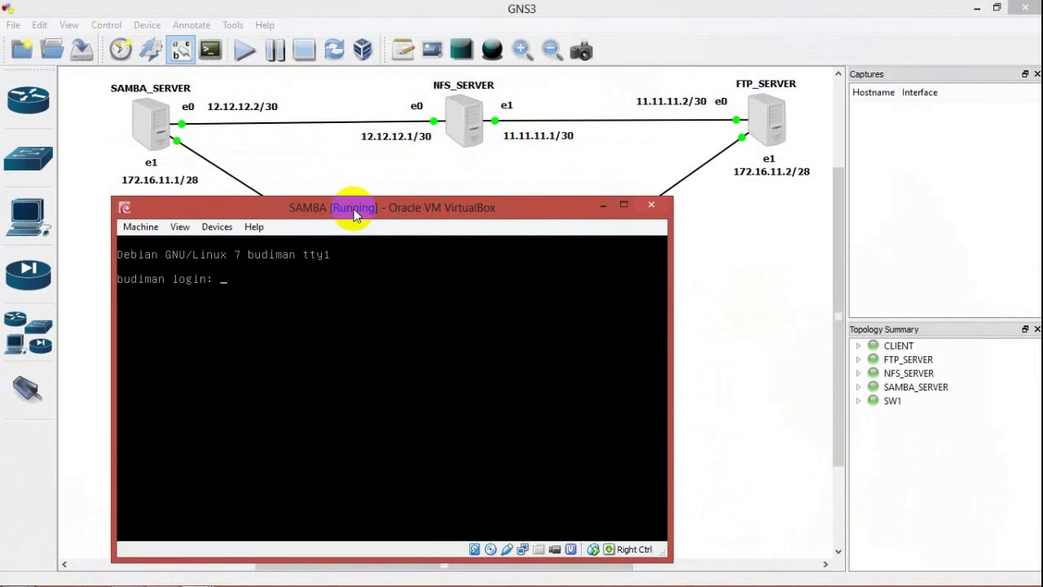
pyautogui.write('budiman')
pyautogui.press('Return')
pyautogui.press('Return')
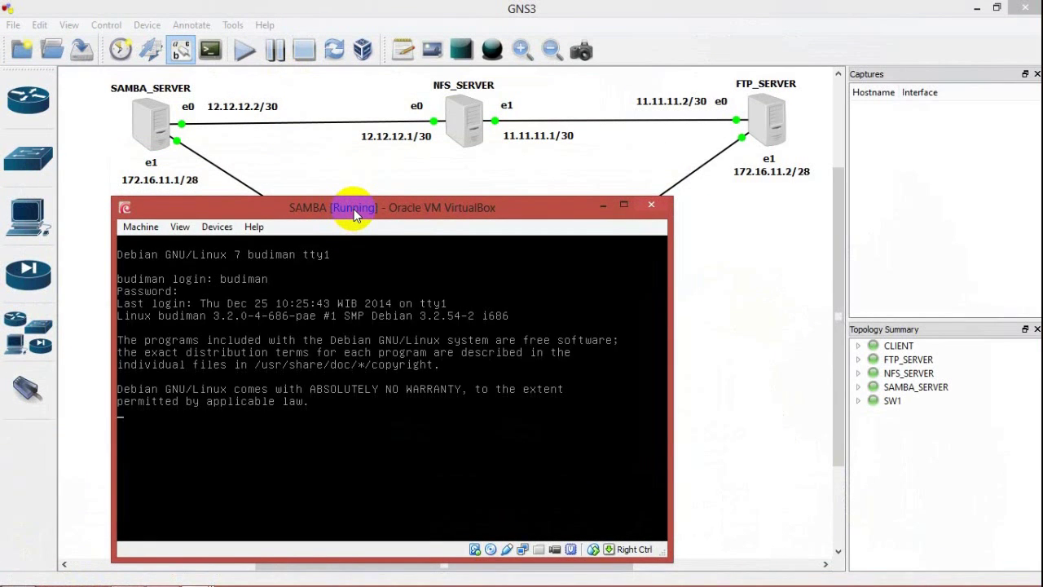
pyautogui.write('su')
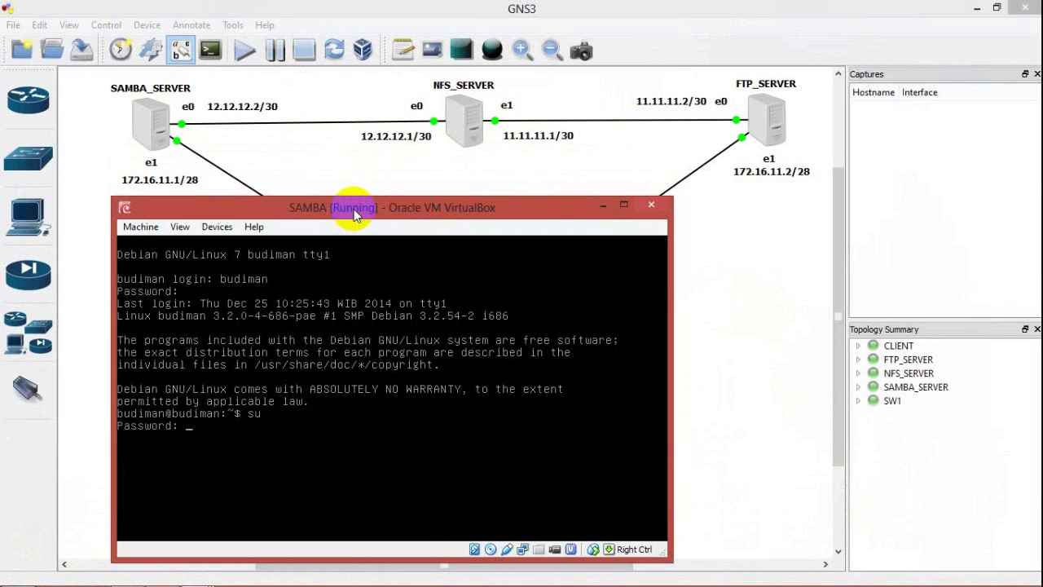
pyautogui.press('Return')
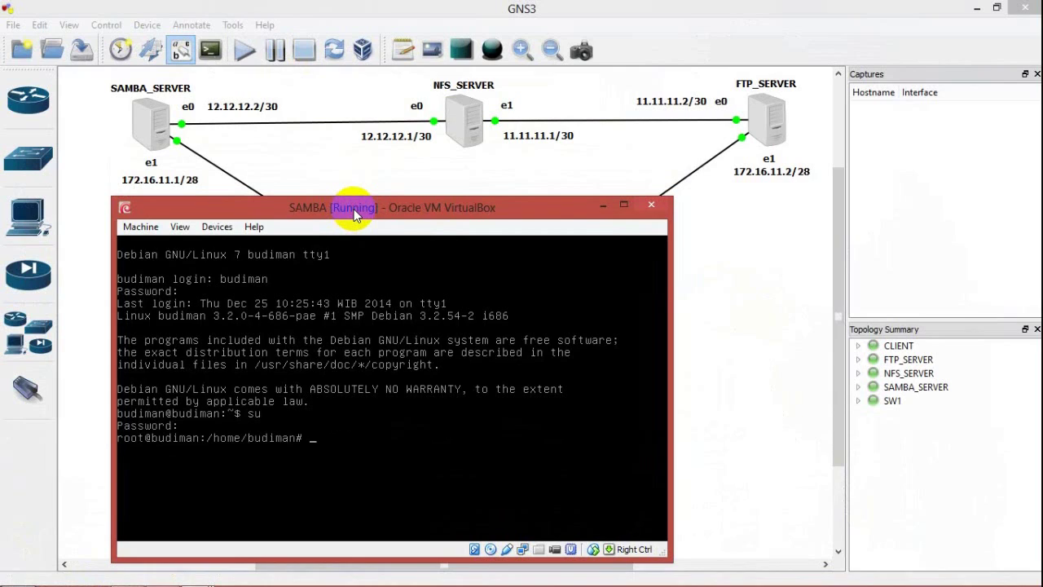
# Step: Clear the screen and open /etc/network/interfaces in nano
pyautogui.hotkey('ctrl', 'l')
pyautogui.write('nano /etc/init.')
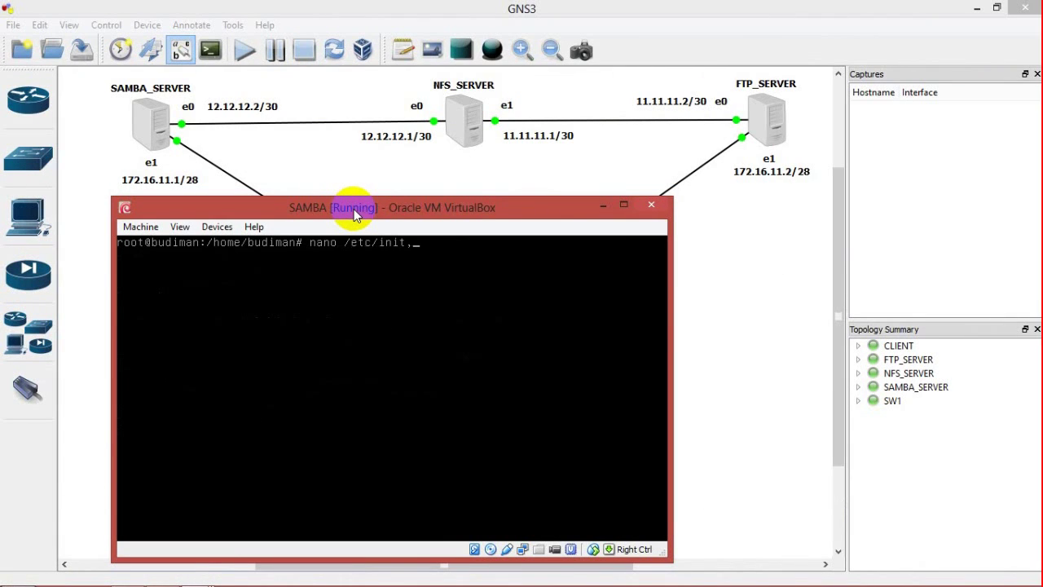
pyautogui.press('BackSpace')
pyautogui.press('BackSpace')
pyautogui.press('BackSpace')
pyautogui.write('network/interfaces')
pyautogui.press('Return')
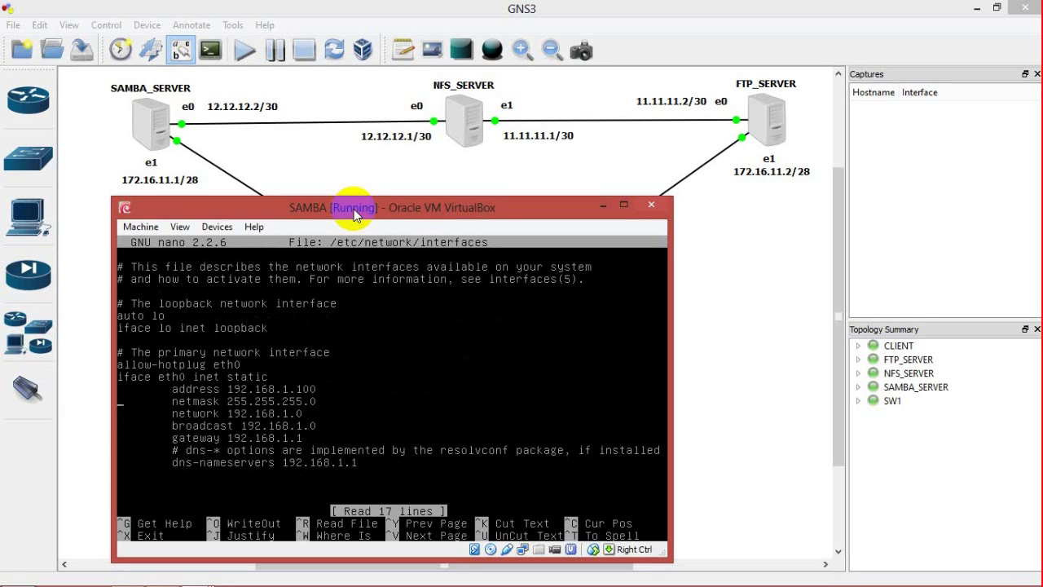
# Step: Change allow-hotplug to auto, drop gateway/broadcast/DNS lines, and duplicate the eth0 block
pyautogui.press('Right')
pyautogui.press('Right')
pyautogui.press('Right')
pyautogui.press('Right')
pyautogui.press('Right')
pyautogui.press('Right')
pyautogui.press('Right')
pyautogui.press('Right')
pyautogui.press('Right')
pyautogui.press('Right')
pyautogui.press('Right')
pyautogui.press('Right')
pyautogui.press('Right')
pyautogui.press('BackSpace')
pyautogui.press('BackSpace')
pyautogui.press('BackSpace')
pyautogui.press('BackSpace')
pyautogui.press('BackSpace')
pyautogui.press('BackSpace')
pyautogui.press('BackSpace')
pyautogui.press('BackSpace')
pyautogui.press('BackSpace')
pyautogui.press('BackSpace')
pyautogui.press('BackSpace')
pyautogui.press('BackSpace')
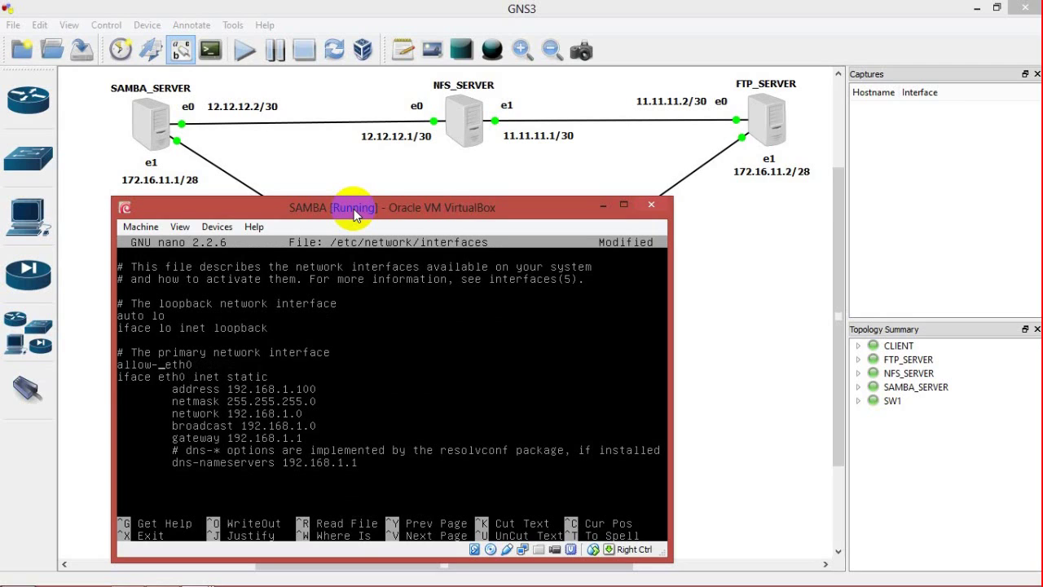
pyautogui.write('ut')
pyautogui.hotkey('ctrl', '6')
pyautogui.press('Right')
pyautogui.press('Right')
pyautogui.press('Right')
pyautogui.press('Right')
pyautogui.press('Right')
pyautogui.press('Right')
pyautogui.press('Down')
pyautogui.press('Down')
pyautogui.press('Down')
pyautogui.press('Down')
pyautogui.press('Down')
pyautogui.press('Right')
pyautogui.press('Right')
pyautogui.press('Right')
pyautogui.press('Right')
pyautogui.press('Right')
pyautogui.press('Right')
pyautogui.press('Right')
pyautogui.press('Right')
pyautogui.press('Right')
pyautogui.press('Right')
pyautogui.press('Right')
pyautogui.press('Right')
pyautogui.press('Right')
pyautogui.press('Right')
pyautogui.press('Right')
pyautogui.press('Right')
pyautogui.press('Right')
pyautogui.press('Up')
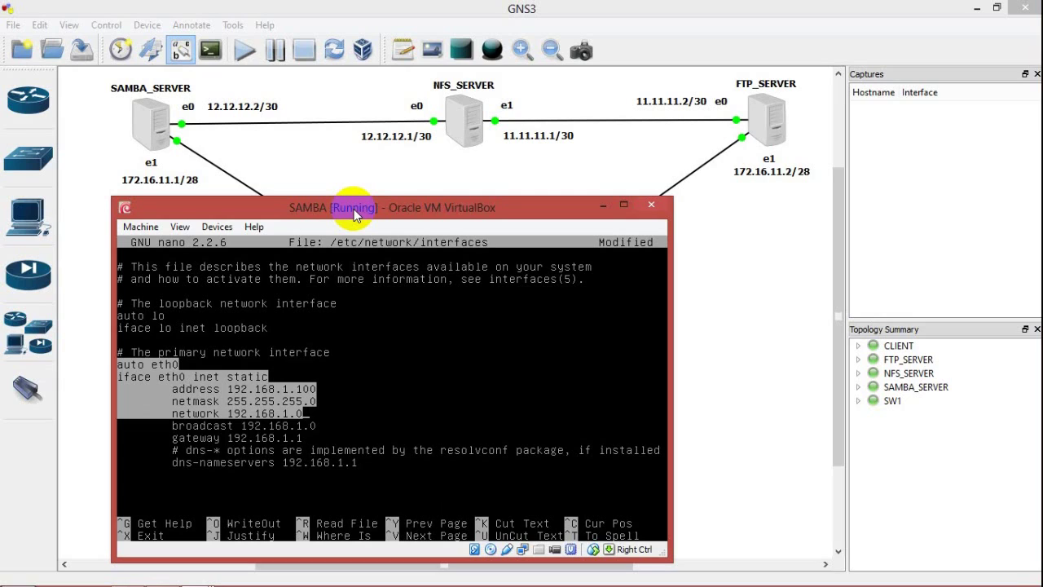
pyautogui.hotkey('alt', '6')
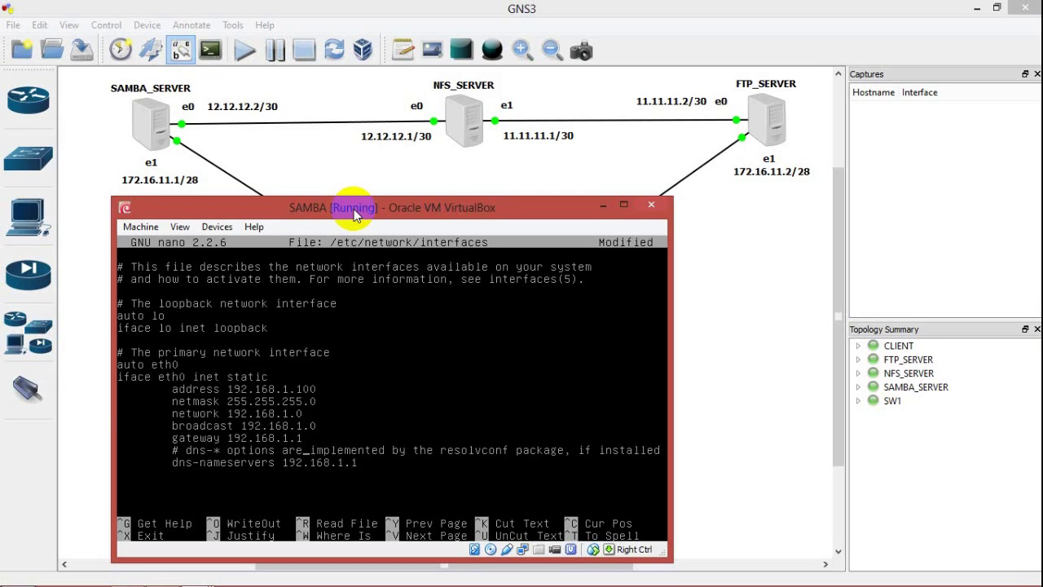
pyautogui.press('BackSpace')
pyautogui.press('BackSpace')
pyautogui.press('BackSpace')
pyautogui.press('BackSpace')
pyautogui.press('BackSpace')
pyautogui.press('BackSpace')
pyautogui.press('BackSpace')
pyautogui.press('BackSpace')
pyautogui.press('BackSpace')
pyautogui.press('BackSpace')
pyautogui.press('BackSpace')
pyautogui.press('BackSpace')
pyautogui.press('BackSpace')
pyautogui.press('BackSpace')
pyautogui.press('BackSpace')
pyautogui.press('BackSpace')
pyautogui.press('BackSpace')
pyautogui.press('BackSpace')
pyautogui.press('BackSpace')
pyautogui.press('BackSpace')
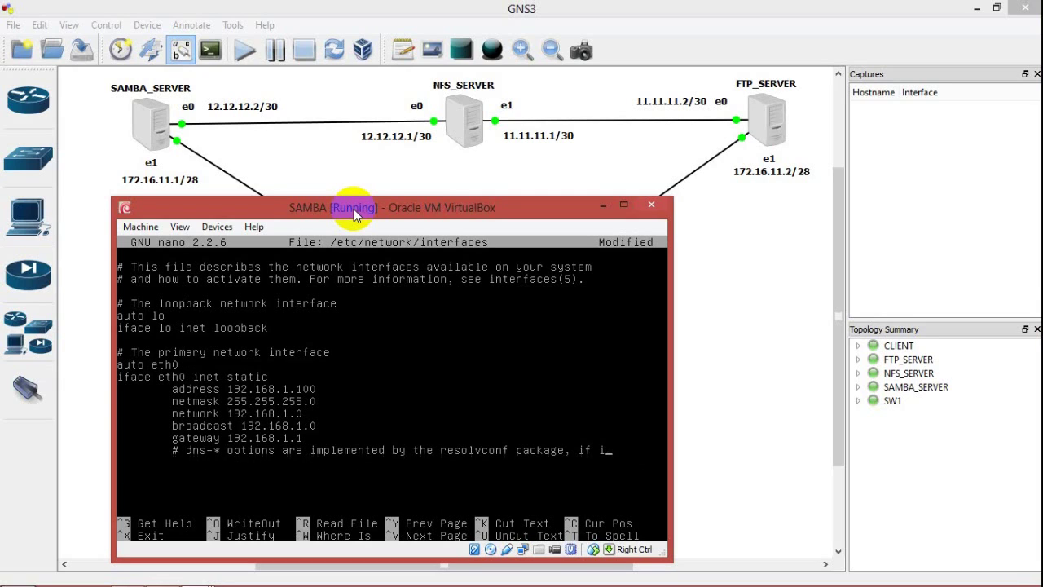
pyautogui.press('BackSpace')
pyautogui.press('BackSpace')
pyautogui.press('BackSpace')
pyautogui.press('BackSpace')
pyautogui.press('BackSpace')
pyautogui.press('BackSpace')
pyautogui.press('BackSpace')
pyautogui.press('BackSpace')
pyautogui.press('BackSpace')
pyautogui.press('BackSpace')
pyautogui.press('BackSpace')
pyautogui.press('BackSpace')
pyautogui.press('BackSpace')
pyautogui.press('BackSpace')
pyautogui.press('BackSpace')
pyautogui.press('BackSpace')
pyautogui.press('BackSpace')
pyautogui.press('BackSpace')
pyautogui.press('BackSpace')
pyautogui.press('BackSpace')
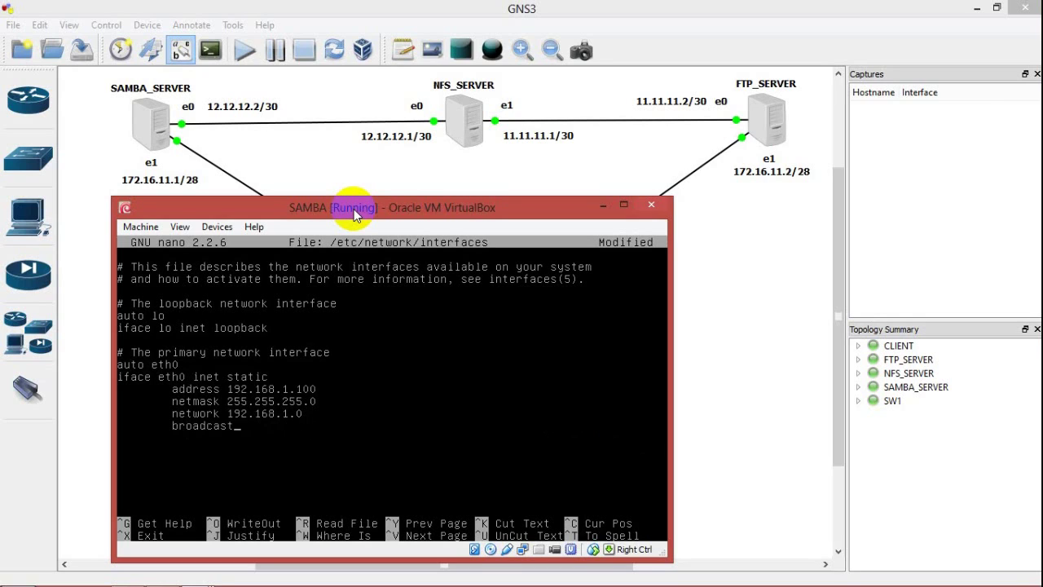
pyautogui.press('BackSpace')
pyautogui.press('BackSpace')
pyautogui.press('BackSpace')
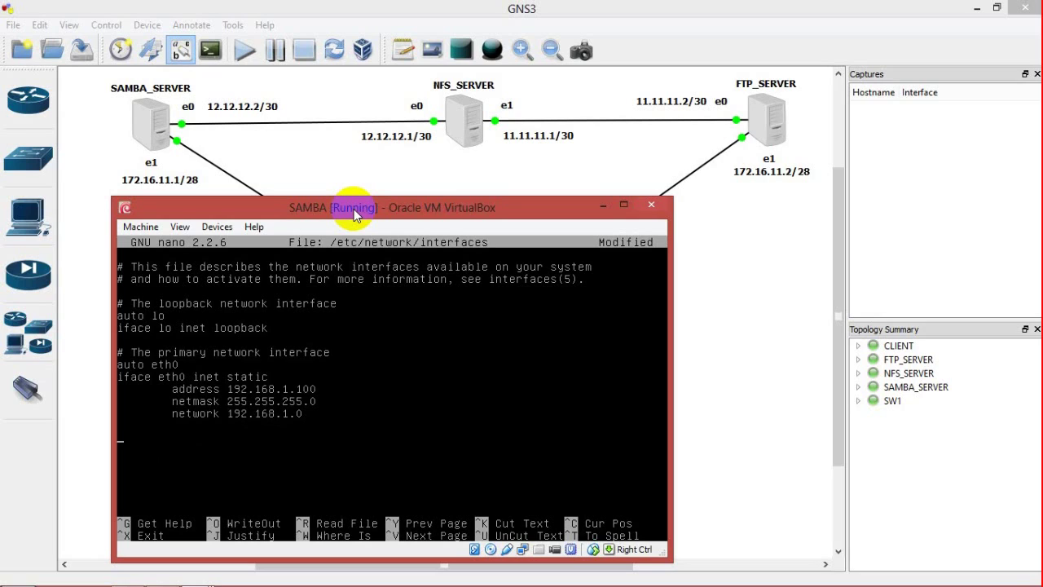
pyautogui.hotkey('ctrl', 'u')
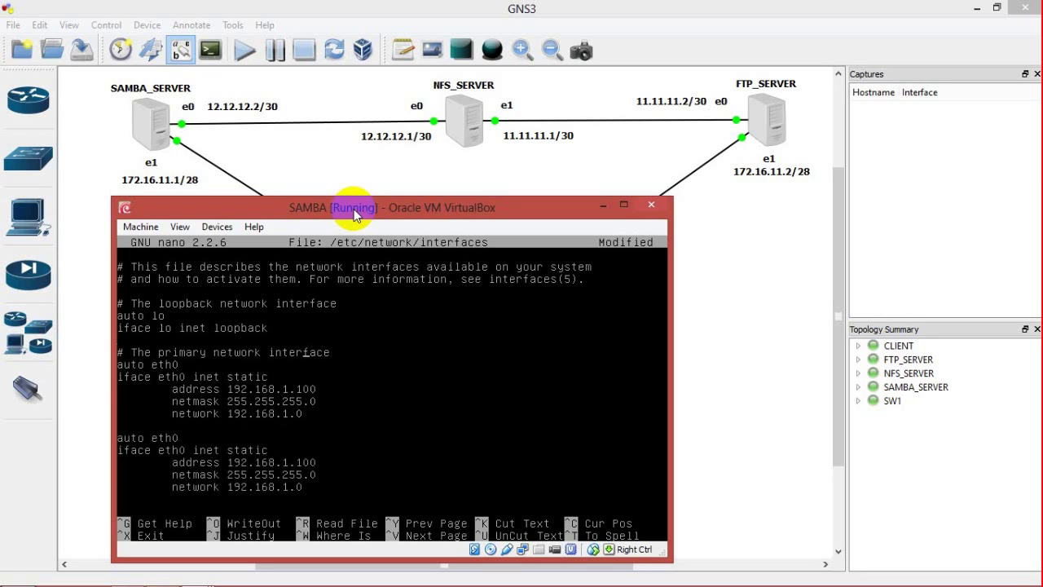
# Step: Set eth0 to 12.12.12.2, netmask 255.255.255.252, network 12.12.12.0
pyautogui.press('Down')
pyautogui.press('BackSpace')
pyautogui.press('Right')
pyautogui.press('Right')
pyautogui.press('Right')
pyautogui.press('Right')
pyautogui.press('Right')
pyautogui.press('Right')
pyautogui.press('Right')
pyautogui.write('2')
pyautogui.press('Right')
pyautogui.press('BackSpace')
pyautogui.press('BackSpace')
pyautogui.press('BackSpace')
pyautogui.write('255.252')
pyautogui.press('Down')
pyautogui.press('Right')
pyautogui.press('Right')
pyautogui.write('2')
pyautogui.press('Right')
pyautogui.press('Right')
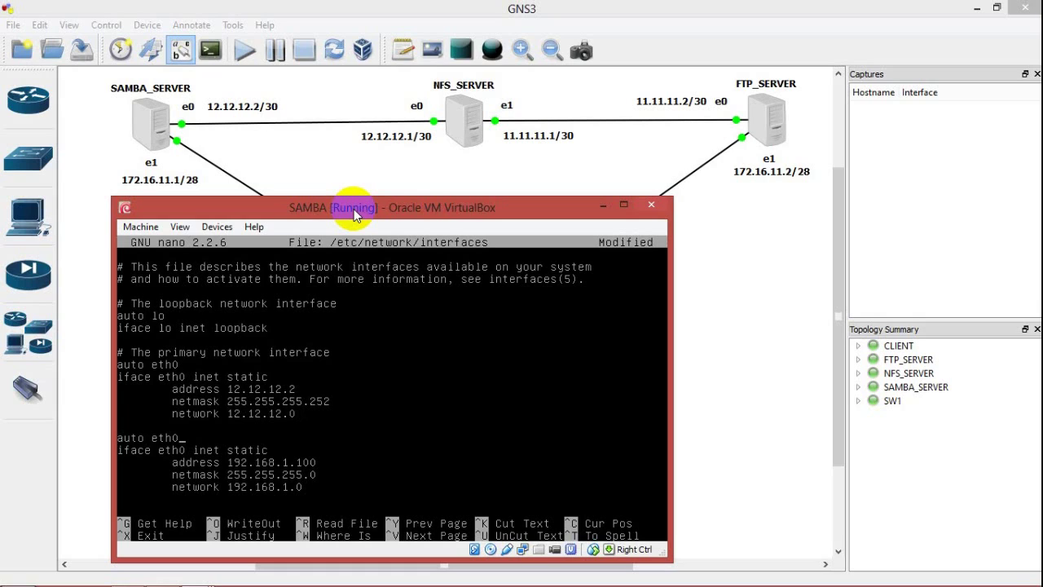
pyautogui.write('1')
# Step: Set eth1 to 172.16.11.1, netmask 255.255.255.240, network 172.16.11.0
pyautogui.press('BackSpace')
pyautogui.write('7')
pyautogui.press('BackSpace')
pyautogui.press('BackSpace')
pyautogui.write('.1')
pyautogui.press('Right')
pyautogui.press('BackSpace')
pyautogui.write('24')
pyautogui.press('Right')
pyautogui.write('7')
pyautogui.press('Right')
pyautogui.press('Right')
pyautogui.press('Right')
pyautogui.press('Right')
pyautogui.press('Right')
pyautogui.press('Right')
pyautogui.write('11')
pyautogui.press('Right')
pyautogui.press('Right')
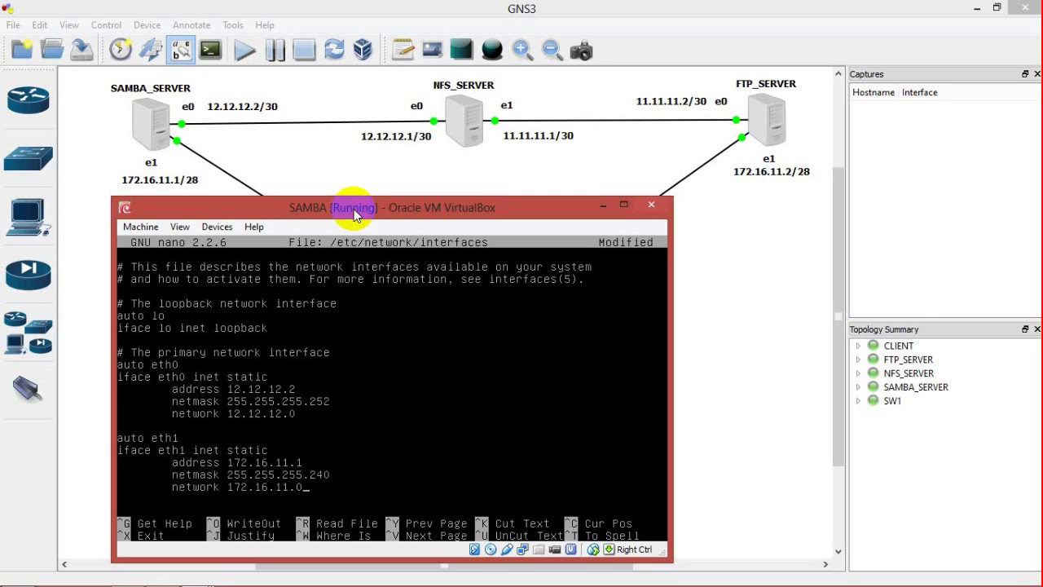
# Step: Save the interfaces file and enter /etc/init.d/networking restart
pyautogui.hotkey('ctrl', 'x')
pyautogui.press('y')
pyautogui.press('Return')
pyautogui.write('/et')
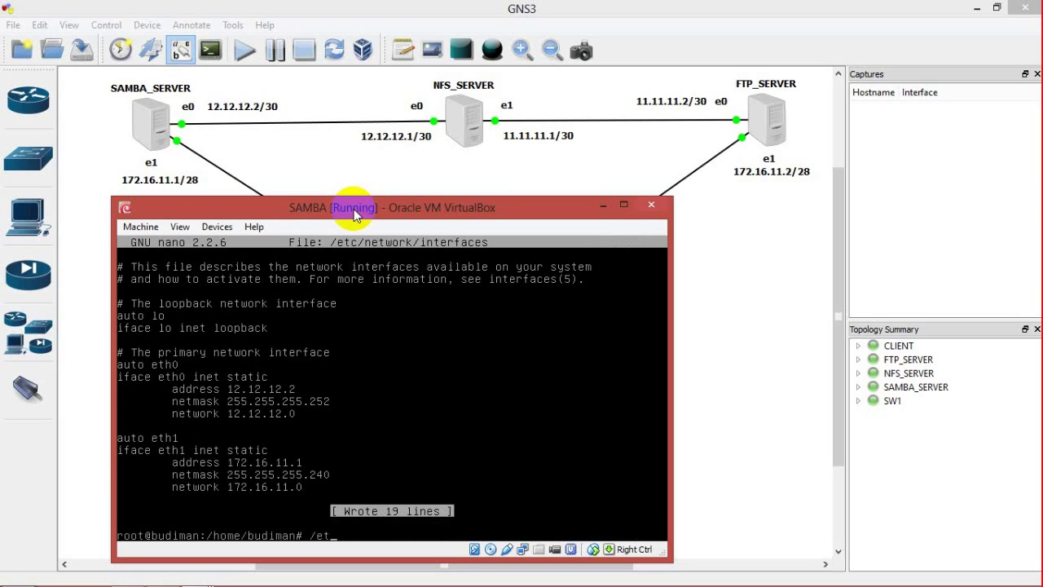
pyautogui.write('c/init.d/networking restart')
# Step: Restart SAMBA's networking, then log in at the NFS VM's Debian console
pyautogui.press('Return')
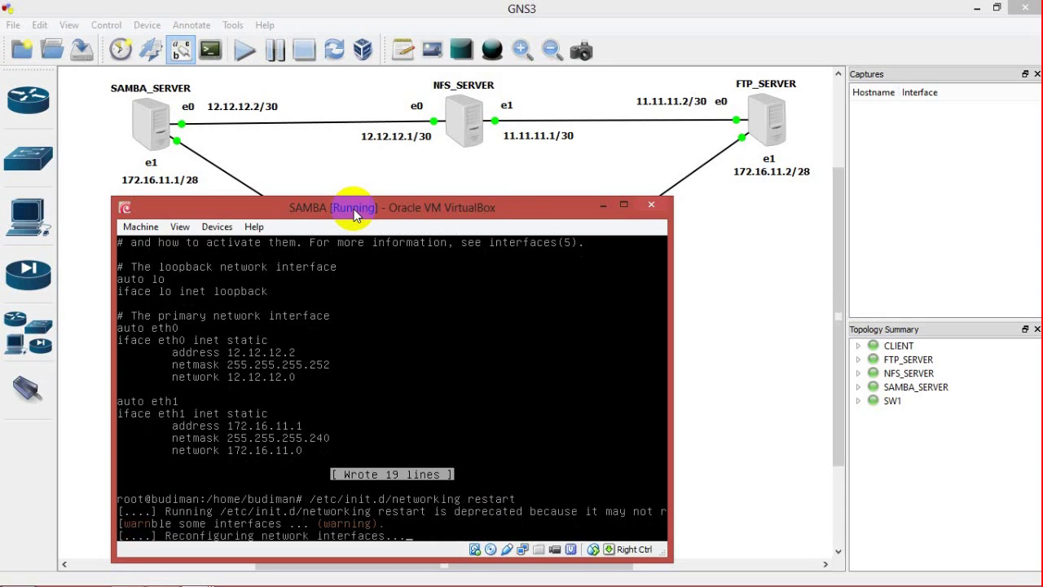
pyautogui.click(602, 204)
pyautogui.moveTo(173, 579)
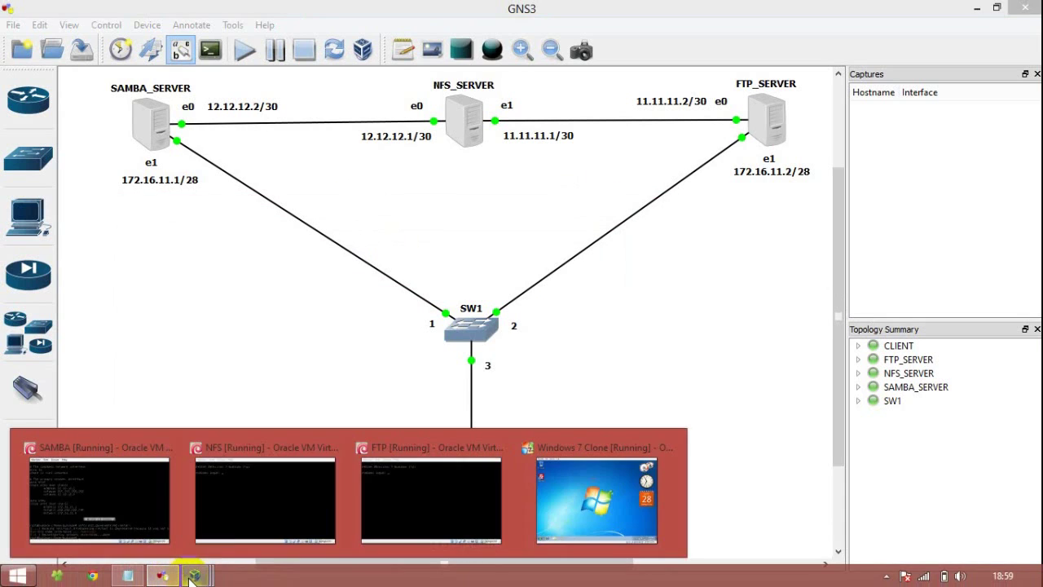
pyautogui.click(229, 512)
pyautogui.write('budiman')
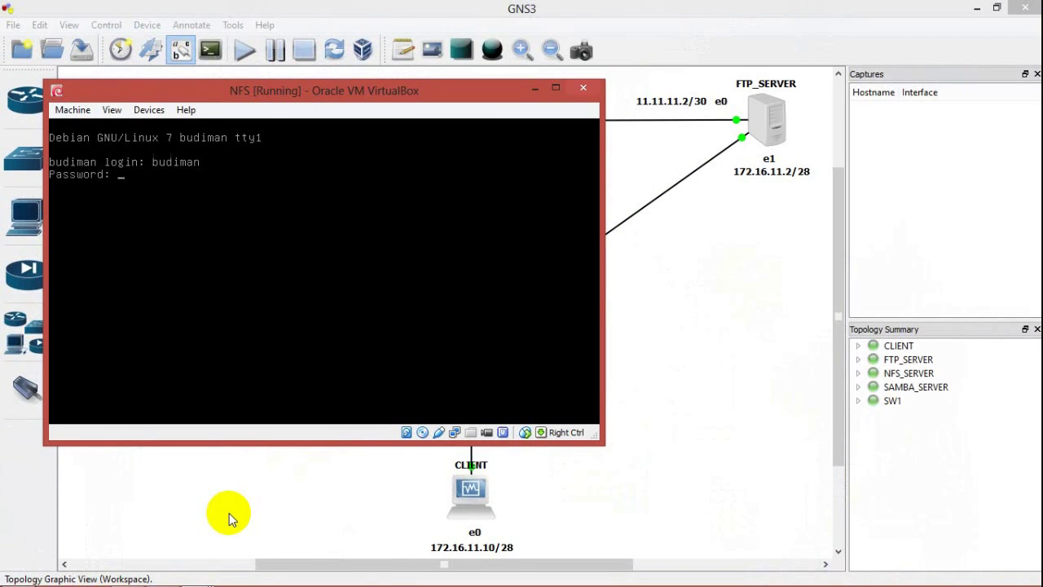
pyautogui.press('Return')
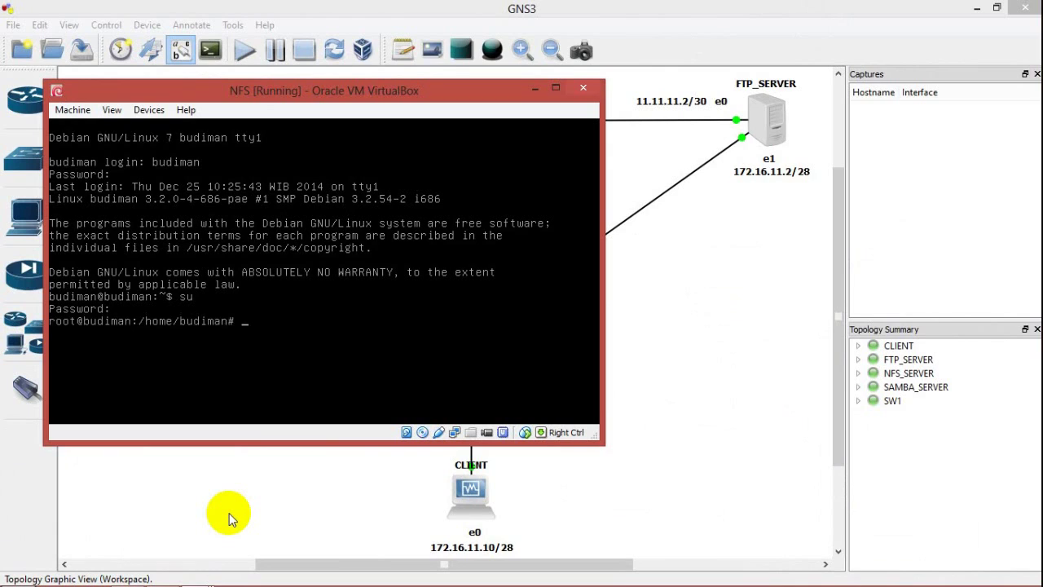
# Step: Open NFS's /etc/network/interfaces in nano and change allow-hotplug eth0 to auto
pyautogui.write('ear')
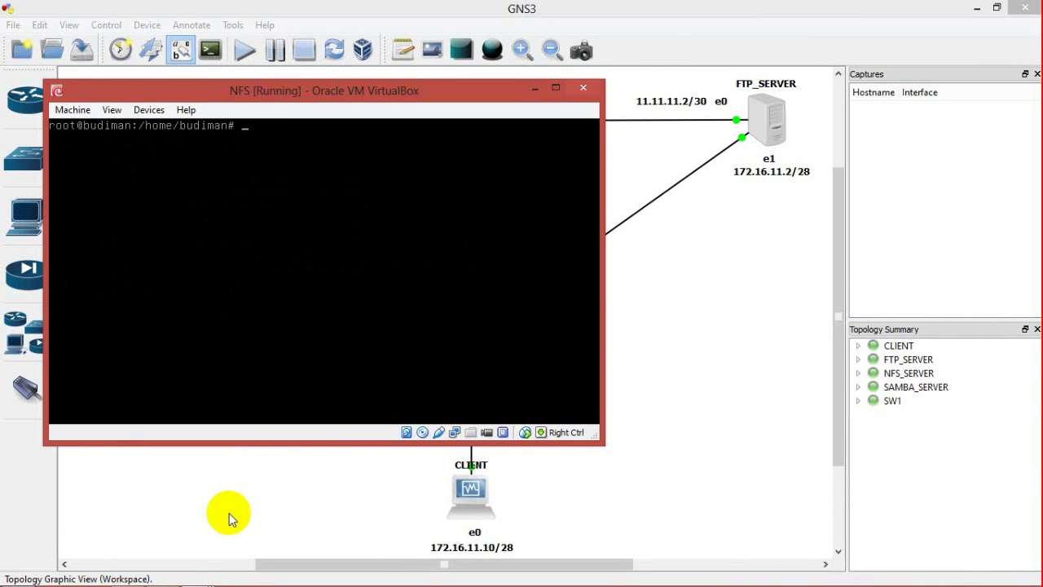
pyautogui.write('nano /etc/ini')
pyautogui.press('BackSpace')
pyautogui.press('BackSpace')
pyautogui.press('BackSpace')
pyautogui.write('network/interfaces')
pyautogui.press('Return')
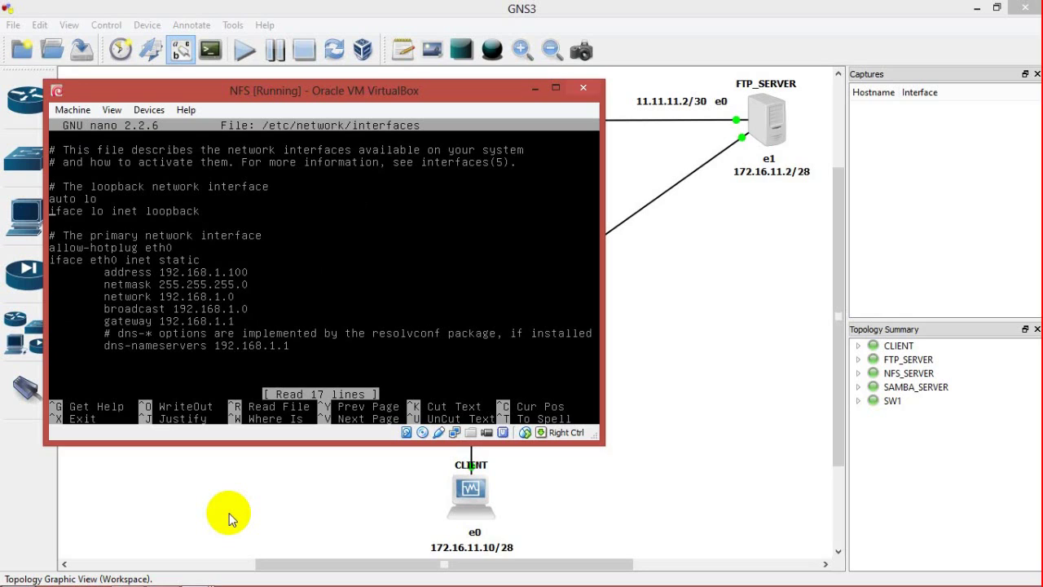
pyautogui.press('BackSpace')
pyautogui.press('BackSpace')
pyautogui.press('BackSpace')
pyautogui.press('BackSpace')
pyautogui.press('BackSpace')
pyautogui.press('BackSpace')
pyautogui.press('BackSpace')
pyautogui.press('BackSpace')
pyautogui.press('BackSpace')
pyautogui.press('BackSpace')
pyautogui.press('Delete')
pyautogui.press('Delete')
pyautogui.write('u')
# Step: Copy the eth0 block, delete DNS, gateway and broadcast lines, and paste a duplicate
pyautogui.press('Home')
pyautogui.hotkey('ctrl', '6')
pyautogui.press('Right')
pyautogui.press('Right')
pyautogui.press('Right')
pyautogui.press('Right')
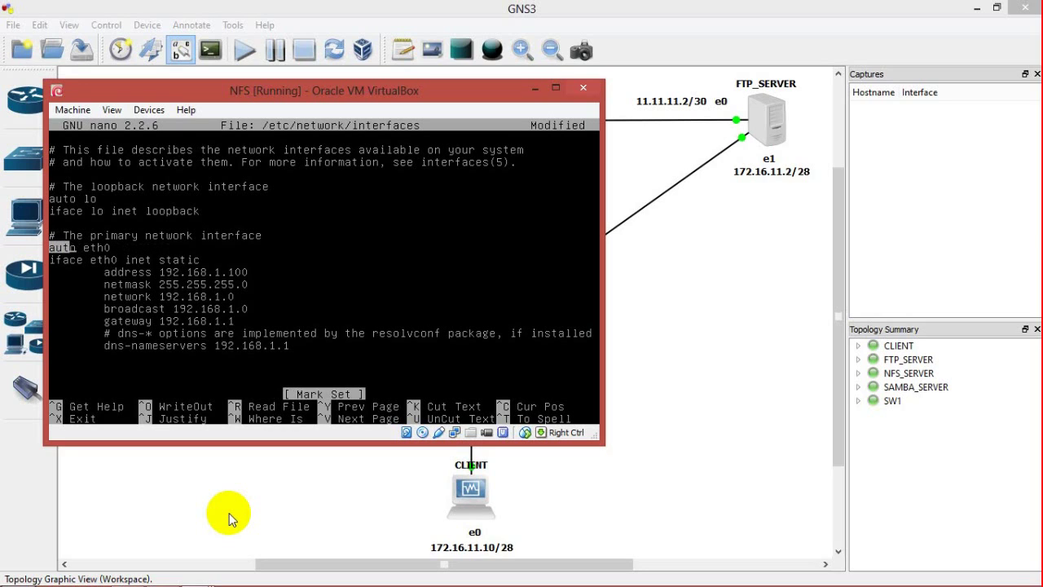
pyautogui.press('Down')
pyautogui.press('Down')
pyautogui.press('End')
pyautogui.press('Down')
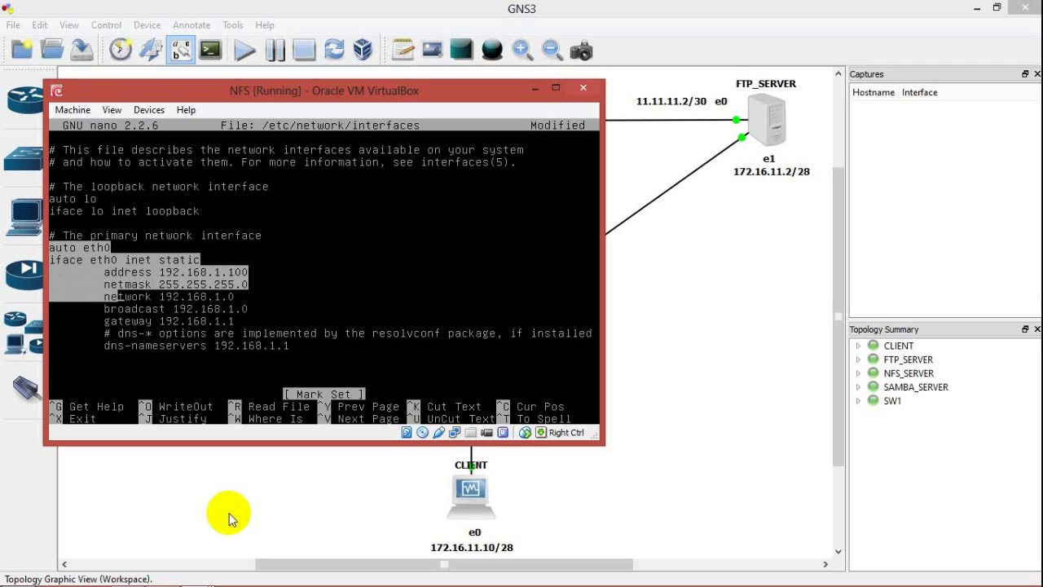
pyautogui.press('Down')
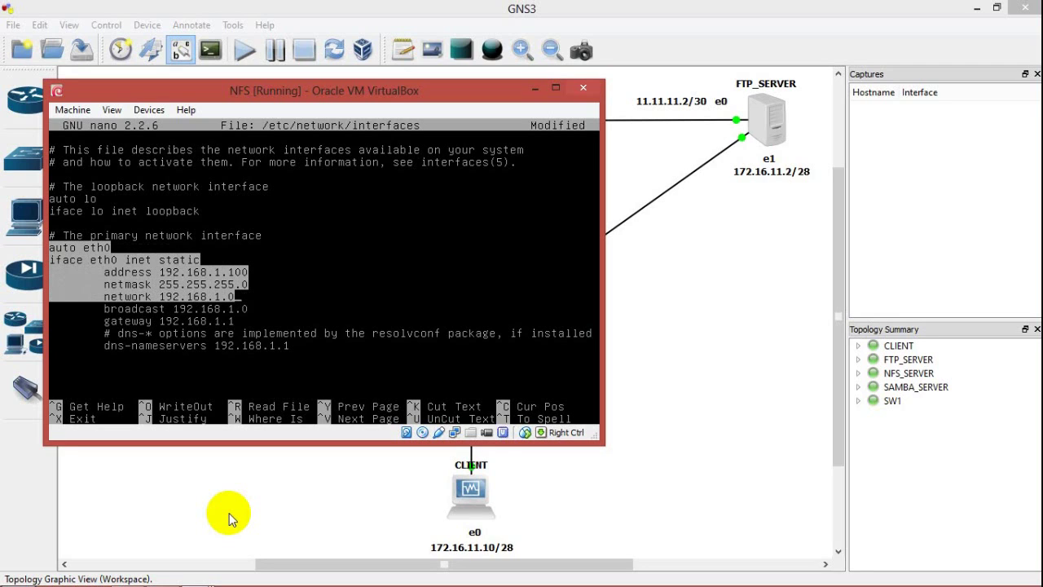
pyautogui.hotkey('alt', '6')
pyautogui.press('End')
pyautogui.press('BackSpace')
pyautogui.press('BackSpace')
pyautogui.press('BackSpace')
pyautogui.press('BackSpace')
pyautogui.press('BackSpace')
pyautogui.press('BackSpace')
pyautogui.press('BackSpace')
pyautogui.press('BackSpace')
pyautogui.press('BackSpace')
pyautogui.press('BackSpace')
pyautogui.press('BackSpace')
pyautogui.press('BackSpace')
pyautogui.press('BackSpace')
pyautogui.press('BackSpace')
pyautogui.press('BackSpace')
pyautogui.press('BackSpace')
pyautogui.press('BackSpace')
pyautogui.press('BackSpace')
pyautogui.press('BackSpace')
pyautogui.press('BackSpace')
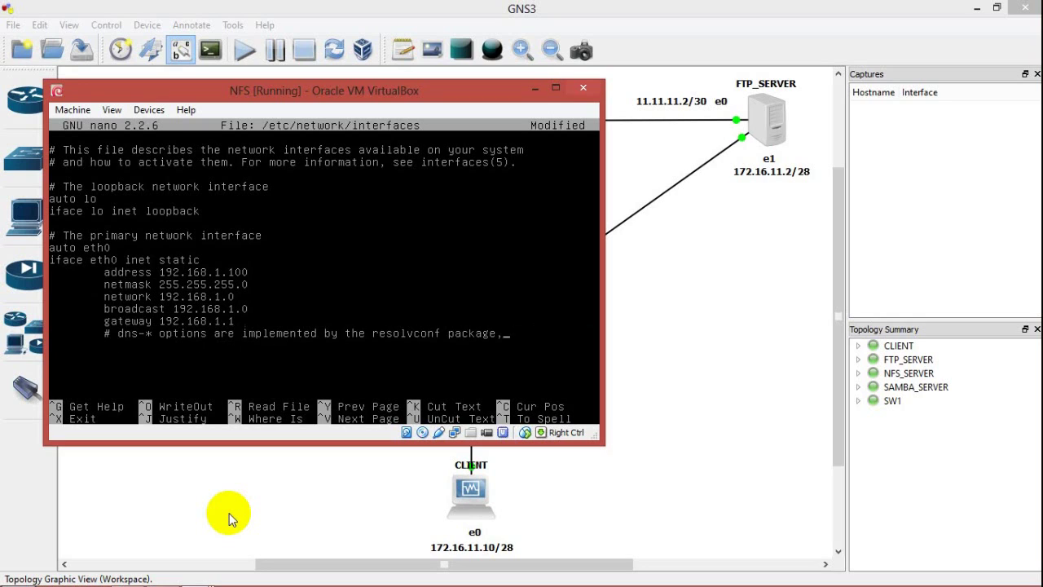
pyautogui.press('BackSpace')
pyautogui.press('BackSpace')
pyautogui.press('BackSpace')
pyautogui.press('BackSpace')
pyautogui.press('BackSpace')
pyautogui.press('BackSpace')
pyautogui.press('BackSpace')
pyautogui.press('BackSpace')
pyautogui.press('BackSpace')
pyautogui.press('BackSpace')
pyautogui.press('BackSpace')
pyautogui.press('BackSpace')
pyautogui.press('BackSpace')
pyautogui.press('BackSpace')
pyautogui.press('BackSpace')
pyautogui.press('BackSpace')
pyautogui.press('BackSpace')
pyautogui.press('BackSpace')
pyautogui.press('BackSpace')
pyautogui.press('BackSpace')
pyautogui.press('BackSpace')
pyautogui.press('BackSpace')
pyautogui.press('BackSpace')
pyautogui.hotkey('ctrl', 'u')
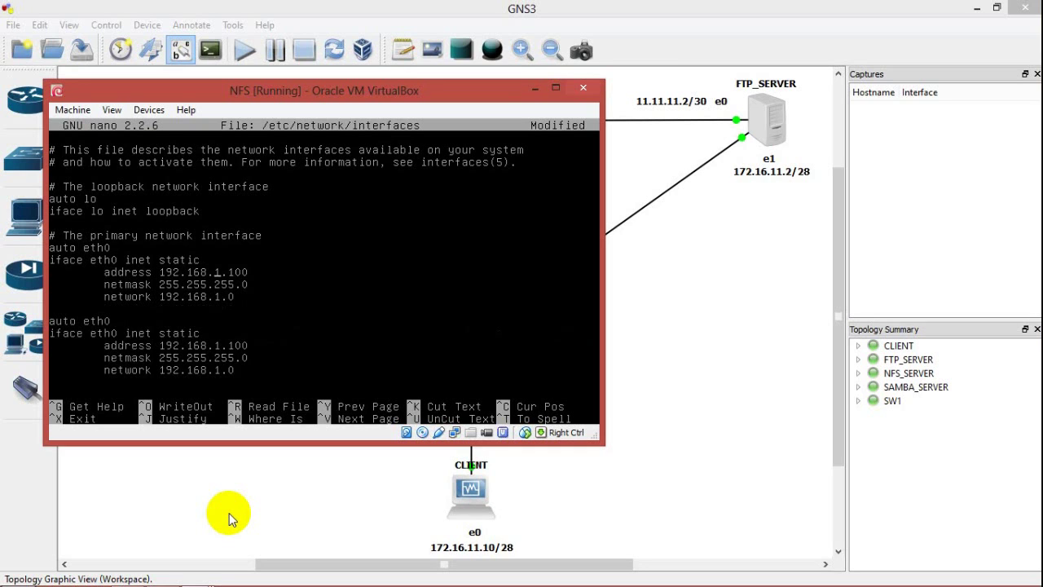
# Step: Edit the eth0 stanza to address 12.12.12.1, netmask 255.255.255.252, network 12.12.12.0
pyautogui.moveTo(324, 93); pyautogui.dragTo(368, 178)
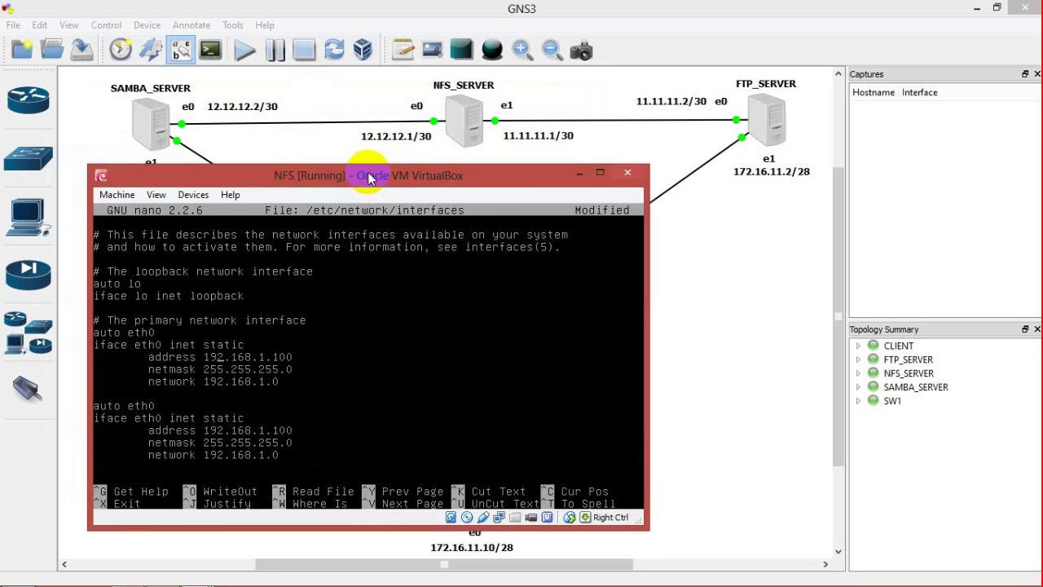
pyautogui.write('1')
pyautogui.press('BackSpace')
pyautogui.write('1')
pyautogui.press('Right')
pyautogui.press('BackSpace')
pyautogui.press('Delete')
pyautogui.write('2')
pyautogui.press('BackSpace')
pyautogui.press('BackSpace')
pyautogui.press('Left')
pyautogui.press('Left')
pyautogui.press('Left')
pyautogui.press('Left')
pyautogui.press('Left')
pyautogui.press('Left')
pyautogui.press('Left')
pyautogui.press('Left')
pyautogui.press('Left')
pyautogui.press('Delete')
pyautogui.write('2')
pyautogui.press('BackSpace')
pyautogui.press('BackSpace')
pyautogui.write('2')
pyautogui.press('BackSpace')
pyautogui.press('BackSpace')
pyautogui.press('BackSpace')
pyautogui.write('12')
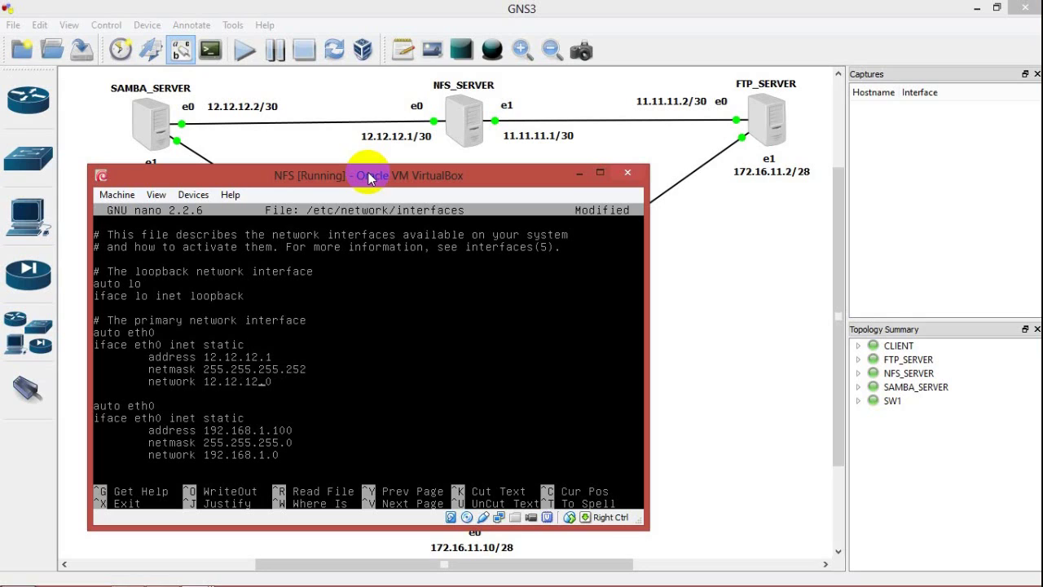
# Step: Rename the second stanza to eth1 with address 11.11.11.1, netmask 255.255.255.252, network 11.11.11.0
pyautogui.press('BackSpace')
pyautogui.write('1')
pyautogui.press('Down')
pyautogui.press('Delete')
pyautogui.write('1')
pyautogui.press('Down')
pyautogui.press('BackSpace')
pyautogui.press('BackSpace')
pyautogui.write('1')
pyautogui.press('Right')
pyautogui.press('Right')
pyautogui.press('Right')
pyautogui.press('Right')
pyautogui.press('BackSpace')
pyautogui.press('BackSpace')
pyautogui.write('1')
pyautogui.press('Down')
pyautogui.press('BackSpace')
pyautogui.write('25')
pyautogui.press('BackSpace')
pyautogui.press('BackSpace')
pyautogui.press('BackSpace')
pyautogui.write('11')
pyautogui.press('Right')
pyautogui.press('Delete')
pyautogui.press('Delete')
pyautogui.press('Delete')
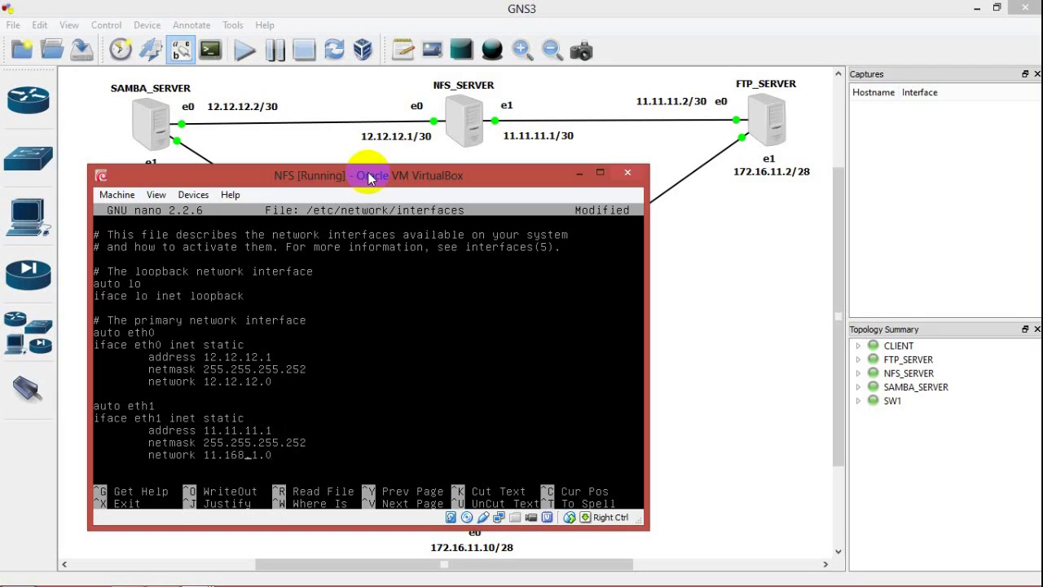
pyautogui.write('11.1')
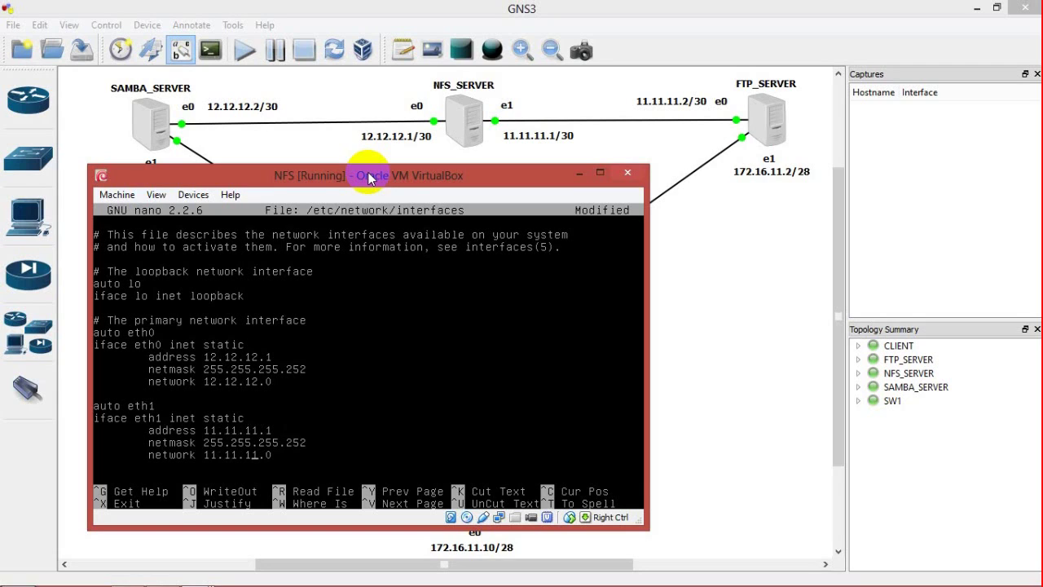
# Step: Save the interfaces file and run /etc/init.d/networking restart
pyautogui.hotkey('ctrl', 'x')
pyautogui.press('y')
pyautogui.press('Return')
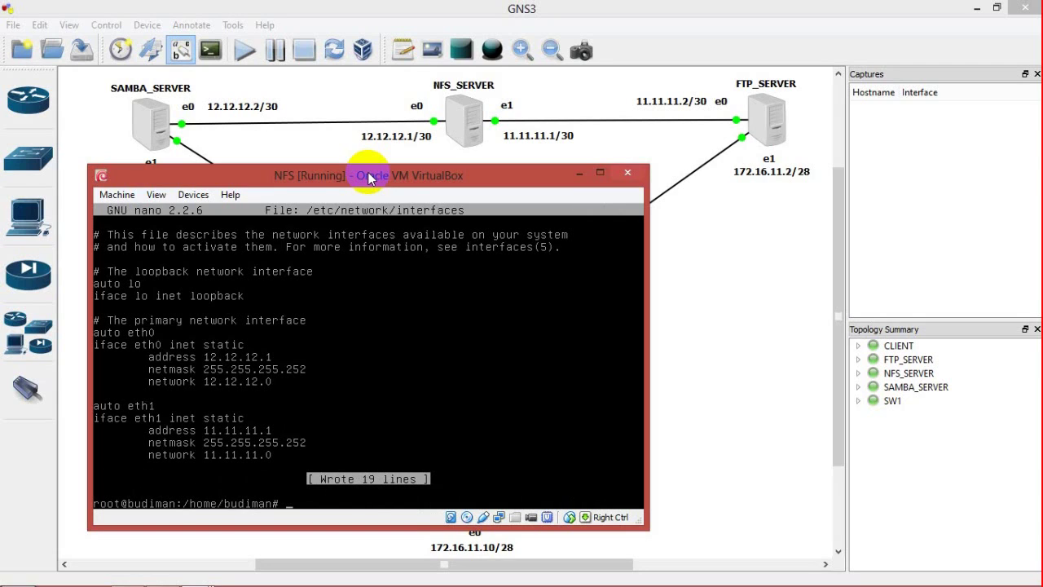
pyautogui.write('/etc/init.d/netowk')
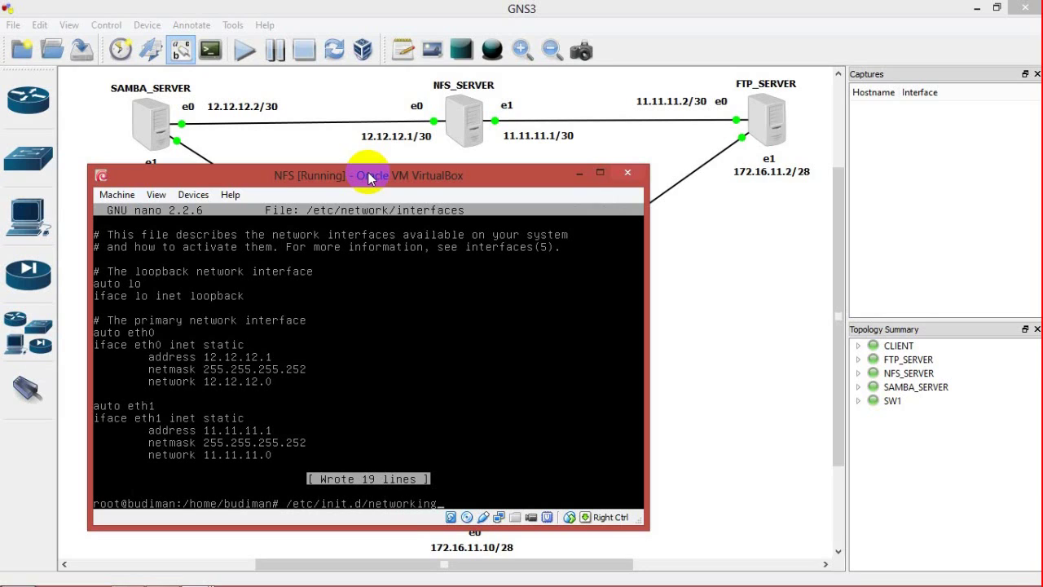
pyautogui.press('Return')
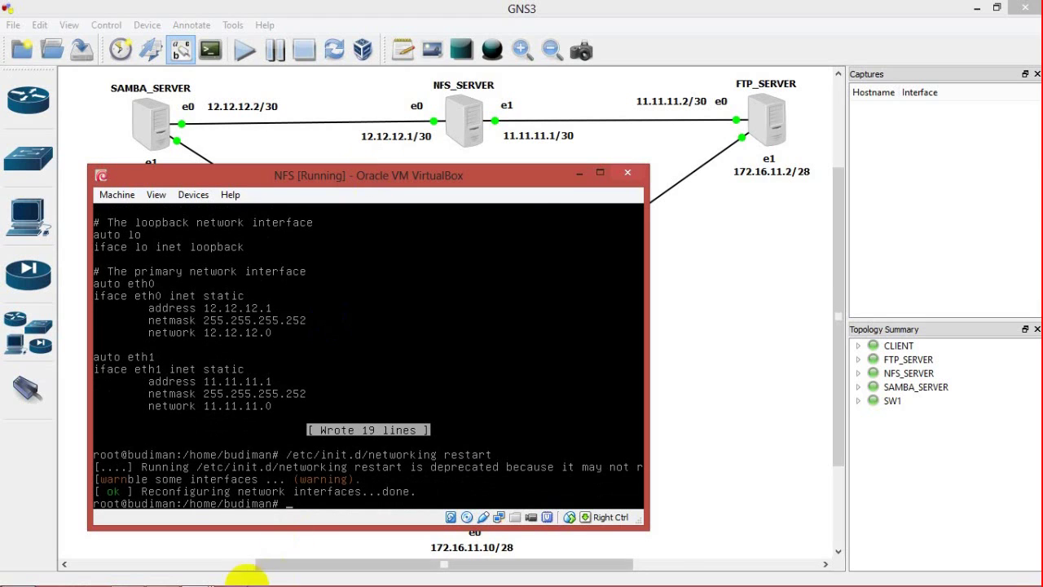
# Step: Minimize the SAMBA and NFS VM windows and bring the FTP VM window forward
pyautogui.moveTo(194, 574)
pyautogui.click(142, 509)
pyautogui.press('Up')
pyautogui.press('Up')
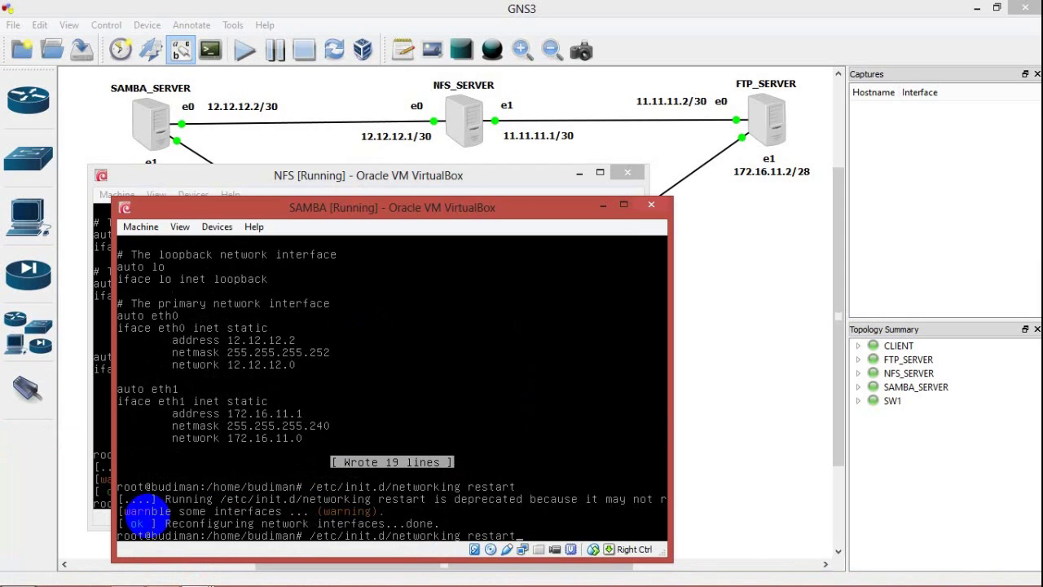
pyautogui.click(603, 204)
pyautogui.click(579, 173)
pyautogui.moveTo(187, 577)
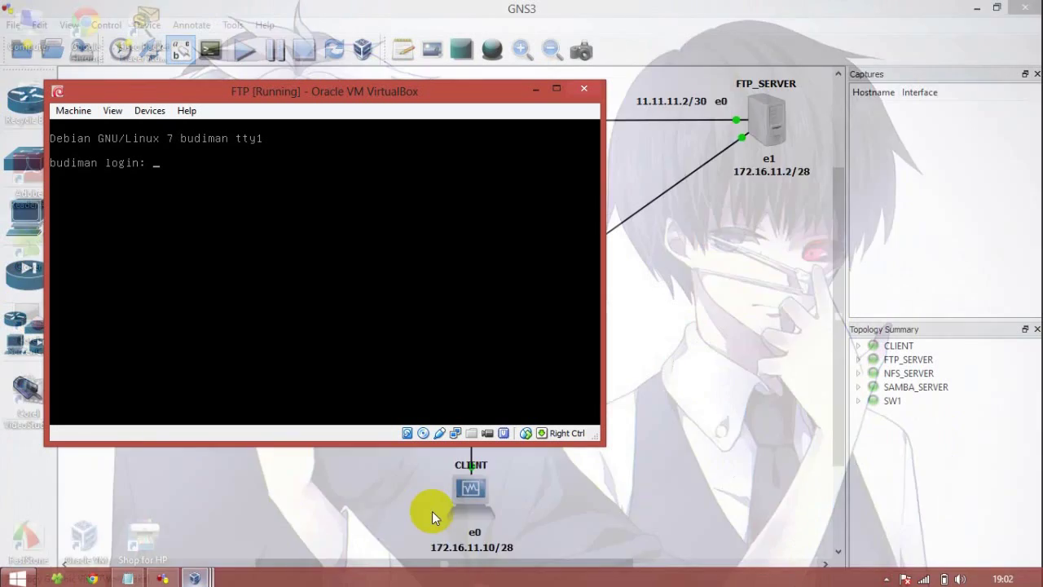
pyautogui.click(432, 511)
pyautogui.moveTo(349, 93); pyautogui.dragTo(381, 197)
# Step: Become root with su and open /etc/network/interfaces in nano
pyautogui.write('budiman:~$ ')
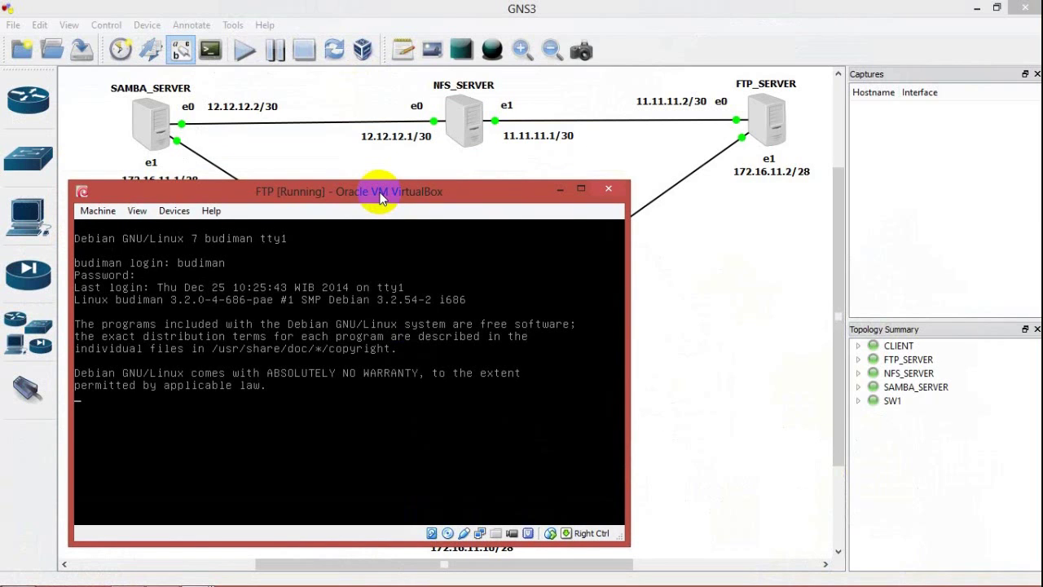
pyautogui.write('su')
pyautogui.press('Return')
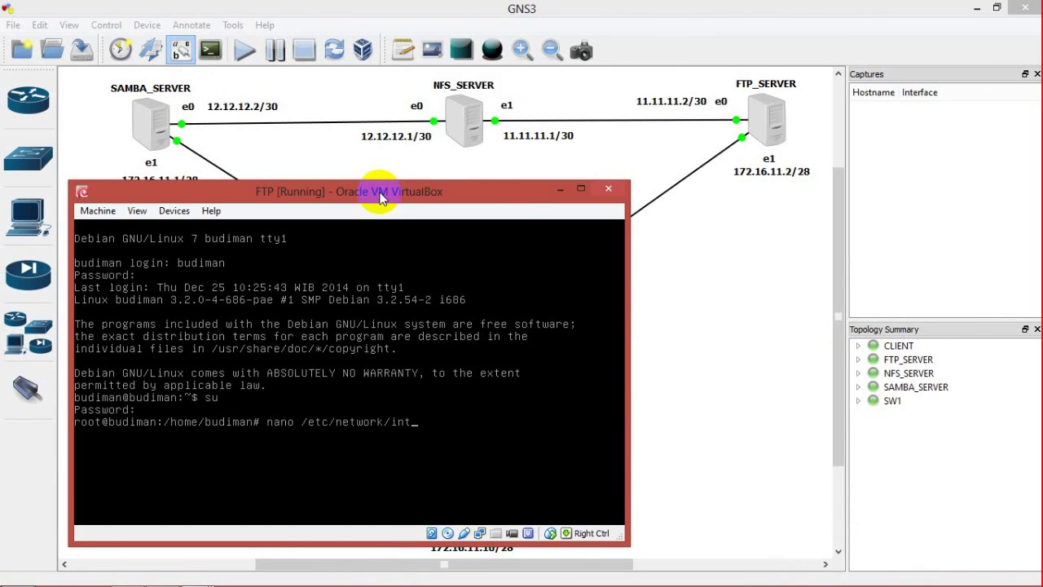
pyautogui.write('erfaces')
pyautogui.press('Return')
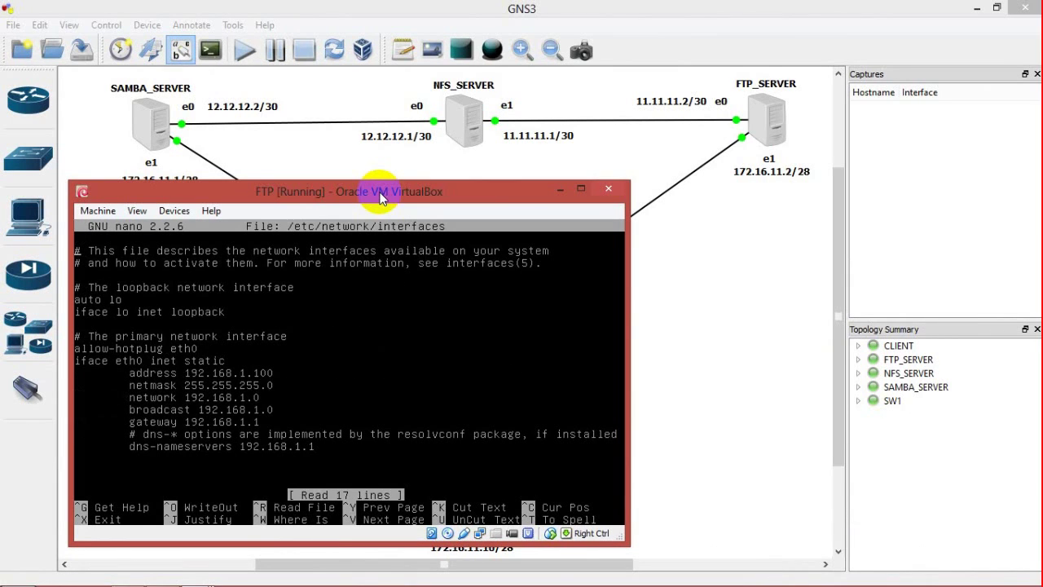
# Step: Change allow-hotplug to auto, copy the eth0 block, and delete the dns, gateway and broadcast lines
pyautogui.hotkey('ctrl', '6')
pyautogui.hotkey('ctrl', '6')
pyautogui.press('Right')
pyautogui.press('Right')
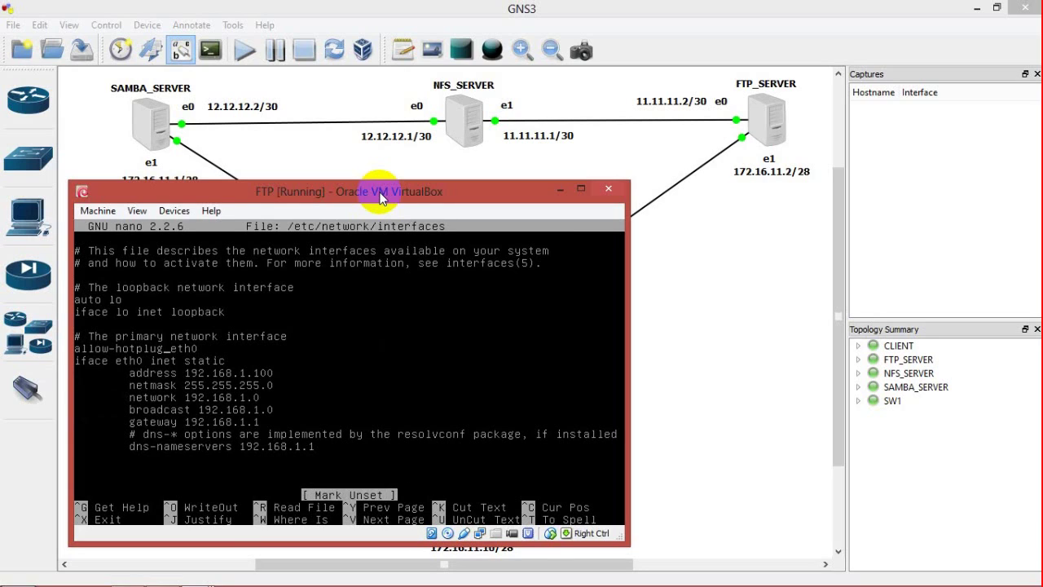
pyautogui.press('BackSpace')
pyautogui.press('BackSpace')
pyautogui.press('BackSpace')
pyautogui.press('BackSpace')
pyautogui.press('BackSpace')
pyautogui.press('BackSpace')
pyautogui.press('BackSpace')
pyautogui.press('BackSpace')
pyautogui.press('BackSpace')
pyautogui.press('BackSpace')
pyautogui.press('BackSpace')
pyautogui.press('BackSpace')
pyautogui.write('uto')
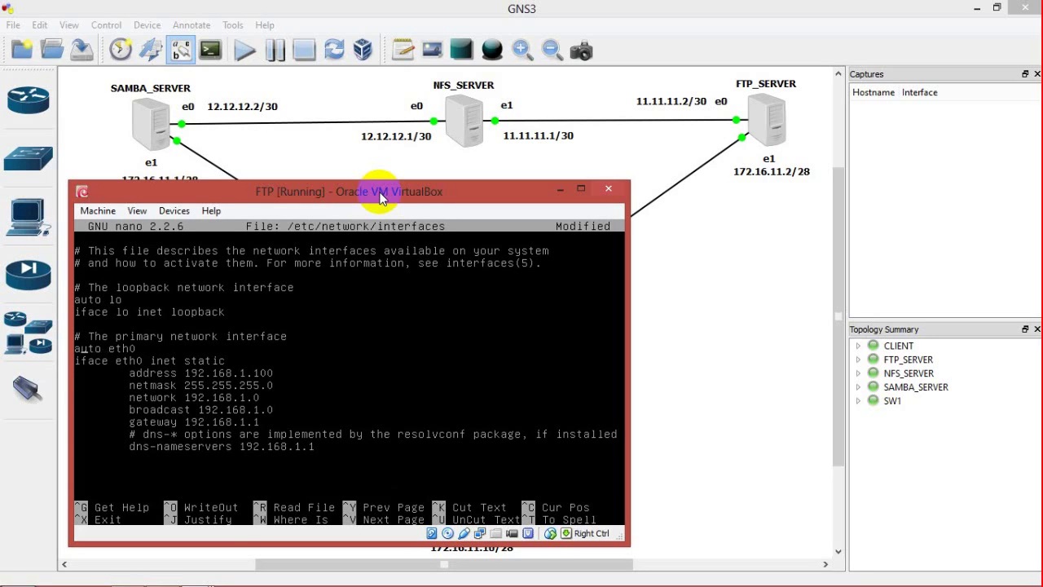
pyautogui.press('Home')
pyautogui.hotkey('ctrl', '6')
pyautogui.press('Down')
pyautogui.press('Right')
pyautogui.press('Right')
pyautogui.press('Right')
pyautogui.press('Right')
pyautogui.press('Right')
pyautogui.press('Right')
pyautogui.press('Right')
pyautogui.press('Right')
pyautogui.press('Right')
pyautogui.press('Right')
pyautogui.press('Right')
pyautogui.press('Right')
pyautogui.press('Right')
pyautogui.press('Right')
pyautogui.press('Right')
pyautogui.press('Right')
pyautogui.press('Right')
pyautogui.press('Right')
pyautogui.press('Right')
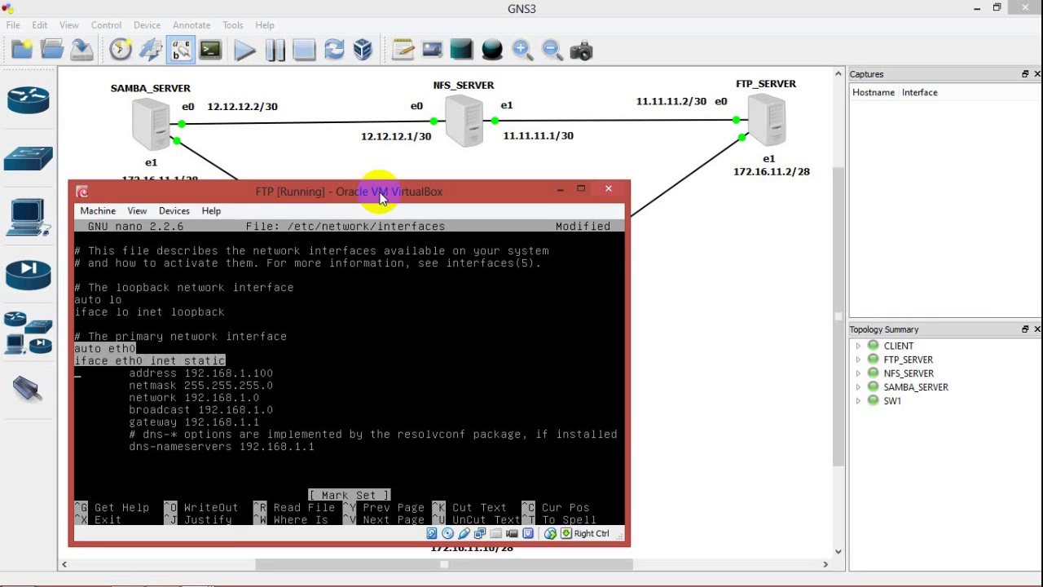
pyautogui.press('Down')
pyautogui.press('Down')
pyautogui.press('Down')
pyautogui.press('Right')
pyautogui.press('Right')
pyautogui.press('Right')
pyautogui.press('Right')
pyautogui.press('Right')
pyautogui.press('Right')
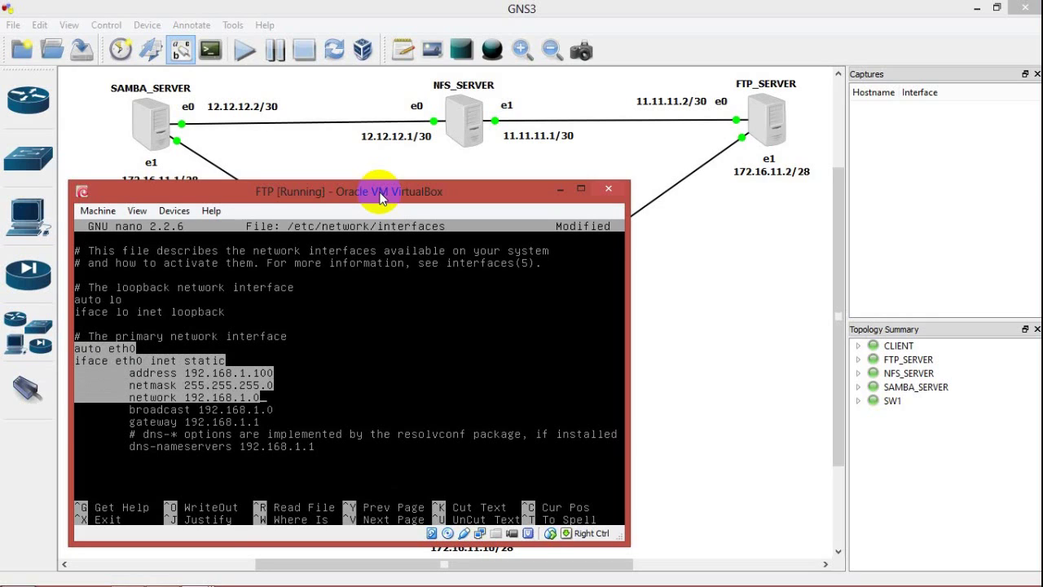
pyautogui.hotkey('alt', '6')
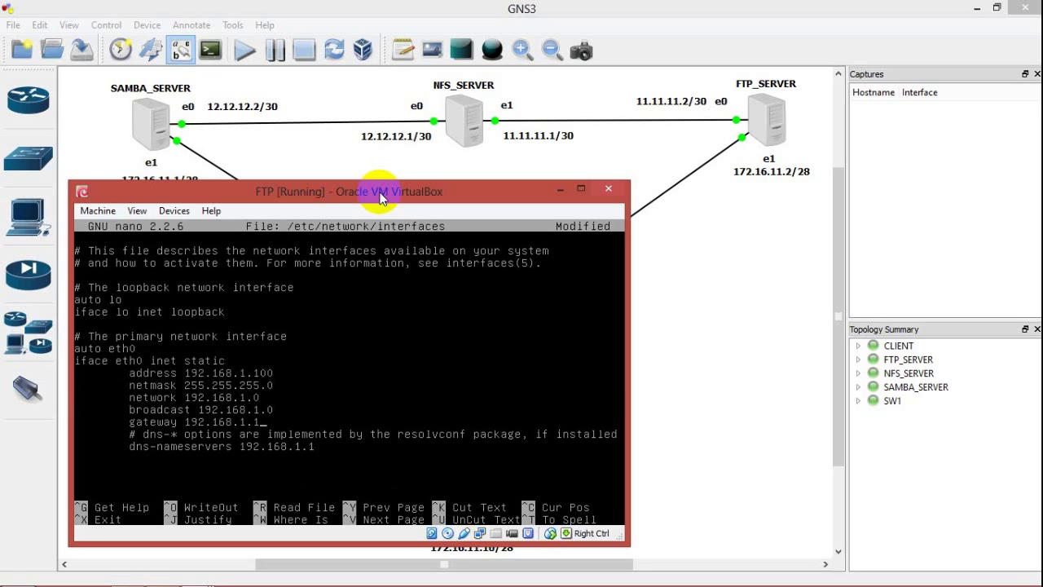
pyautogui.press('BackSpace')
pyautogui.press('BackSpace')
pyautogui.press('BackSpace')
pyautogui.press('BackSpace')
pyautogui.press('BackSpace')
pyautogui.press('BackSpace')
pyautogui.press('BackSpace')
pyautogui.press('BackSpace')
pyautogui.press('BackSpace')
pyautogui.press('BackSpace')
pyautogui.press('BackSpace')
pyautogui.press('BackSpace')
pyautogui.press('BackSpace')
pyautogui.press('BackSpace')
pyautogui.press('BackSpace')
pyautogui.press('BackSpace')
pyautogui.press('BackSpace')
pyautogui.press('BackSpace')
pyautogui.press('BackSpace')
pyautogui.press('BackSpace')
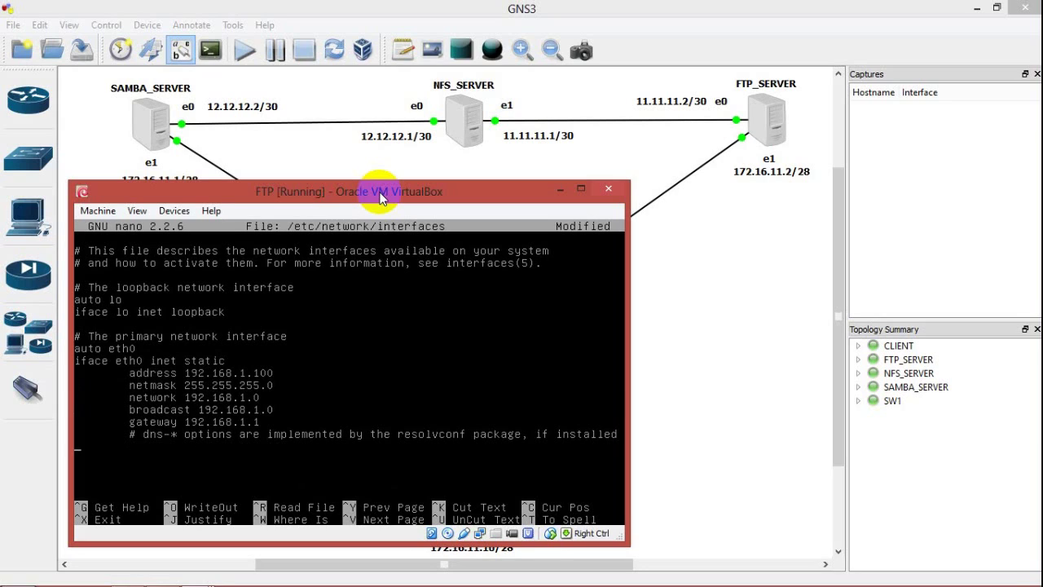
pyautogui.press('BackSpace')
pyautogui.press('BackSpace')
pyautogui.press('BackSpace')
pyautogui.press('BackSpace')
pyautogui.press('BackSpace')
pyautogui.press('BackSpace')
pyautogui.press('BackSpace')
pyautogui.press('BackSpace')
pyautogui.press('BackSpace')
pyautogui.press('BackSpace')
pyautogui.press('BackSpace')
pyautogui.press('BackSpace')
pyautogui.press('BackSpace')
pyautogui.press('BackSpace')
pyautogui.press('BackSpace')
pyautogui.press('BackSpace')
pyautogui.press('BackSpace')
pyautogui.press('BackSpace')
pyautogui.press('BackSpace')
pyautogui.press('BackSpace')
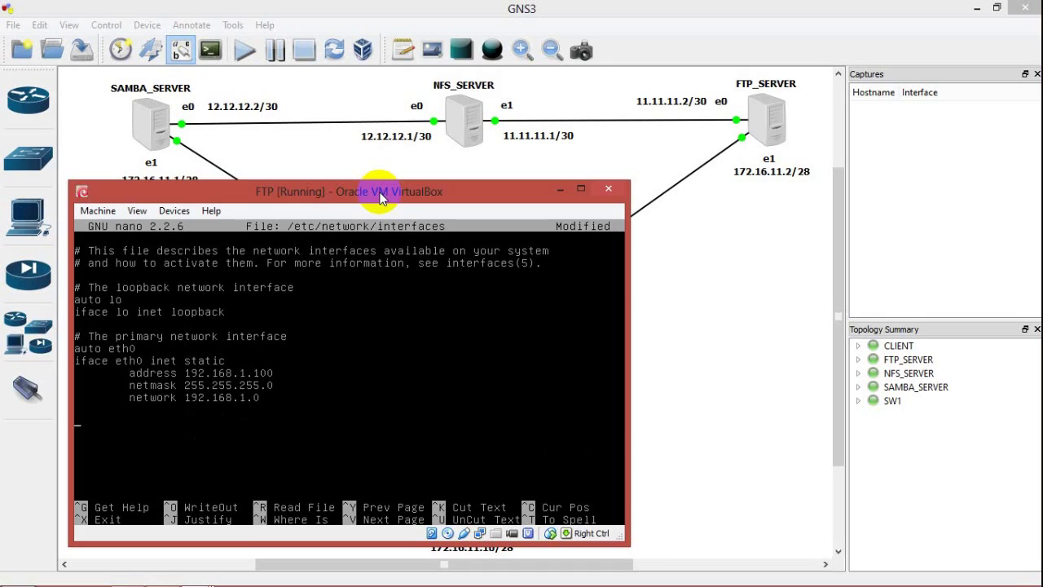
# Step: Mark and copy the eth0 static block again, then paste a second copy below it
pyautogui.hotkey('ctrl', '6')
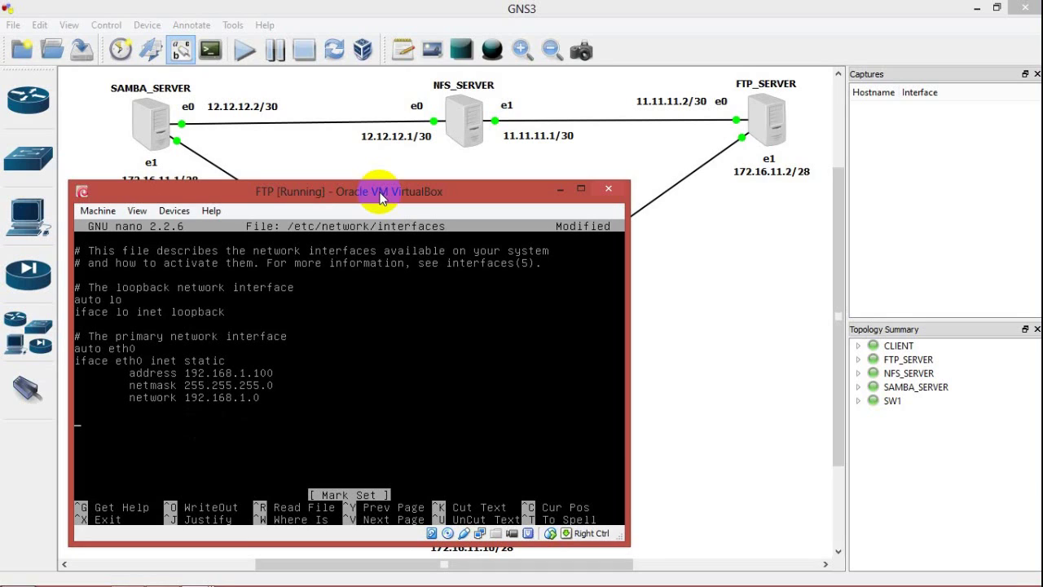
pyautogui.hotkey('ctrl', '6')
pyautogui.hotkey('ctrl', '6')
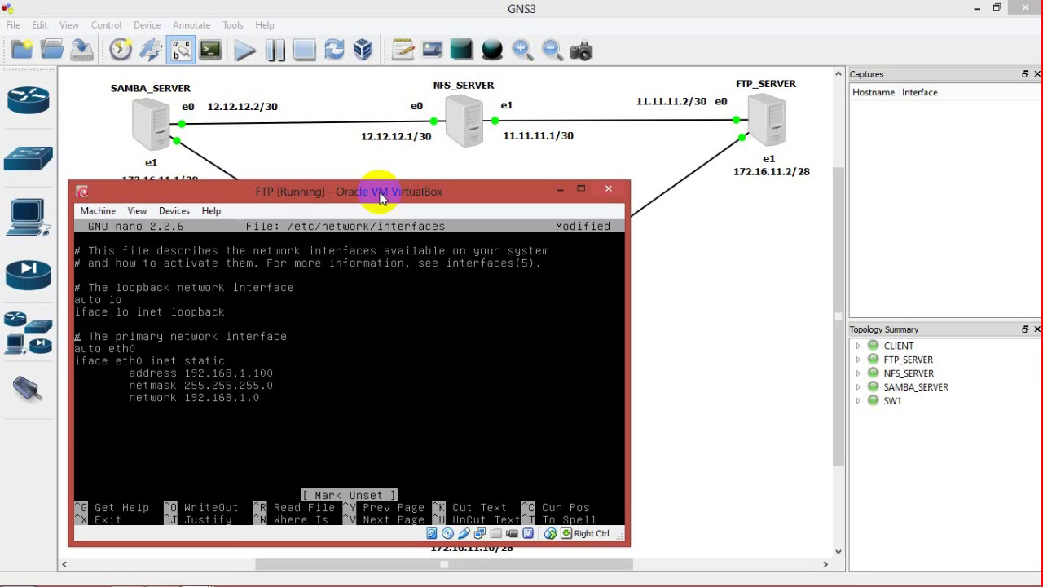
pyautogui.hotkey('ctrl', '6')
pyautogui.press('Right')
pyautogui.press('Right')
pyautogui.press('Right')
pyautogui.press('Right')
pyautogui.press('Right')
pyautogui.press('Right')
pyautogui.press('Right')
pyautogui.press('Right')
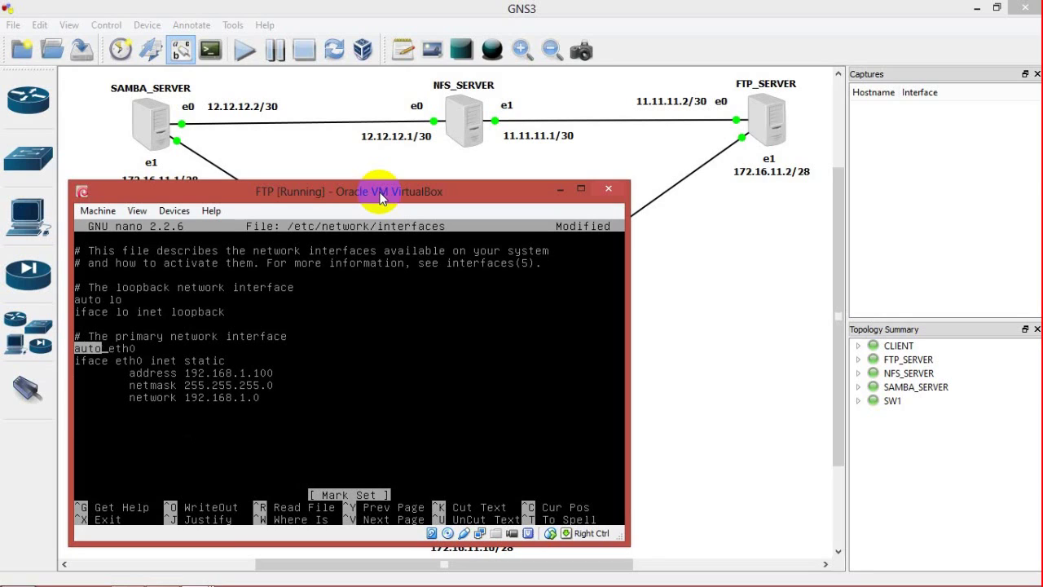
pyautogui.press('Down')
pyautogui.press('Down')
pyautogui.press('Right')
pyautogui.press('Right')
pyautogui.press('Right')
pyautogui.press('Right')
pyautogui.press('Right')
pyautogui.press('Right')
pyautogui.press('Right')
pyautogui.press('Right')
pyautogui.press('Right')
pyautogui.press('Right')
pyautogui.press('Right')
pyautogui.press('Right')
pyautogui.press('Right')
pyautogui.press('Right')
pyautogui.press('Right')
pyautogui.press('Right')
pyautogui.press('Right')
pyautogui.press('Right')
pyautogui.press('Right')
pyautogui.press('Right')
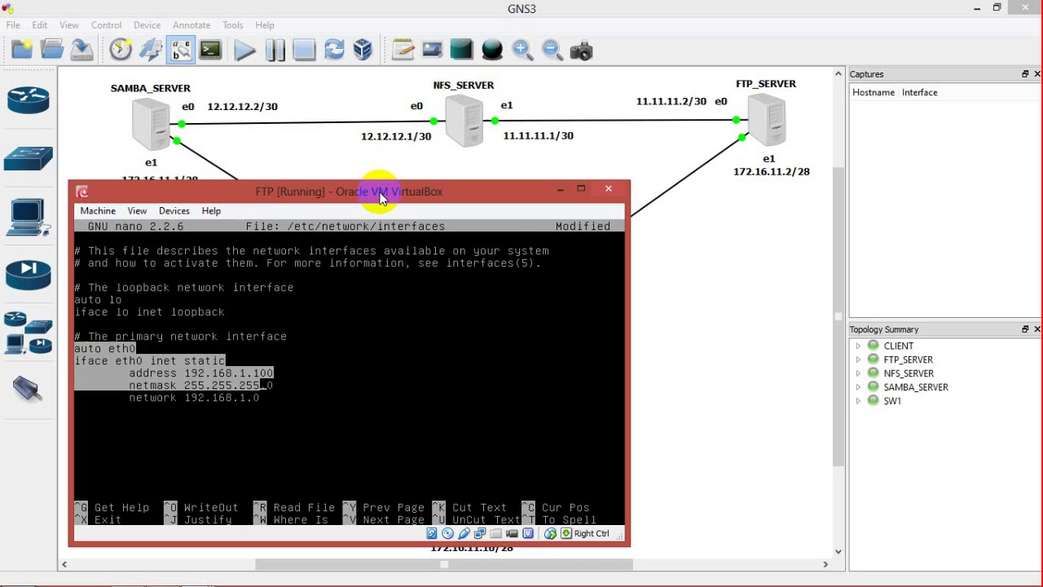
pyautogui.press('Down')
pyautogui.hotkey('alt', '6')
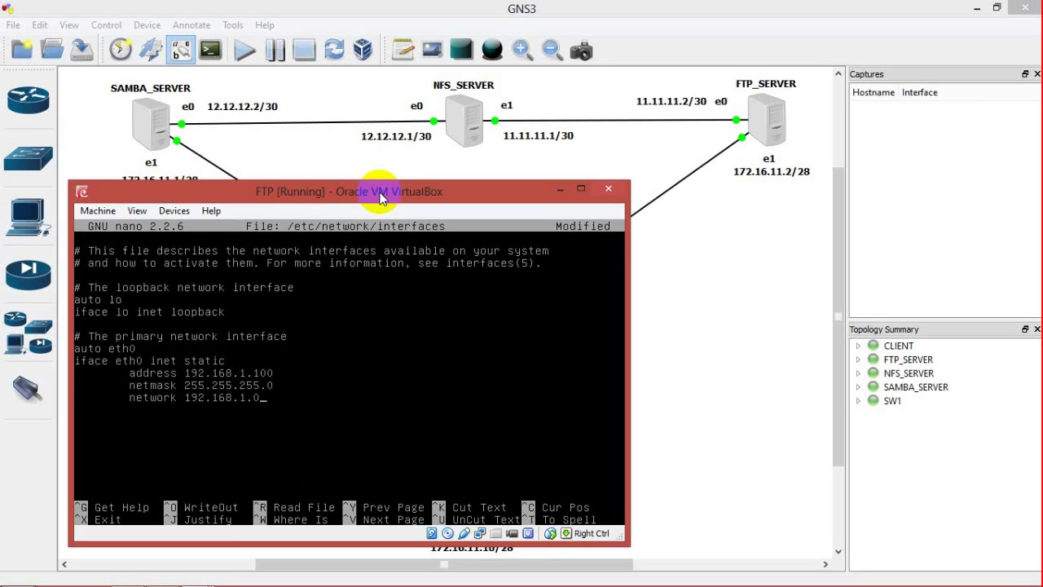
pyautogui.hotkey('ctrl', 'u')
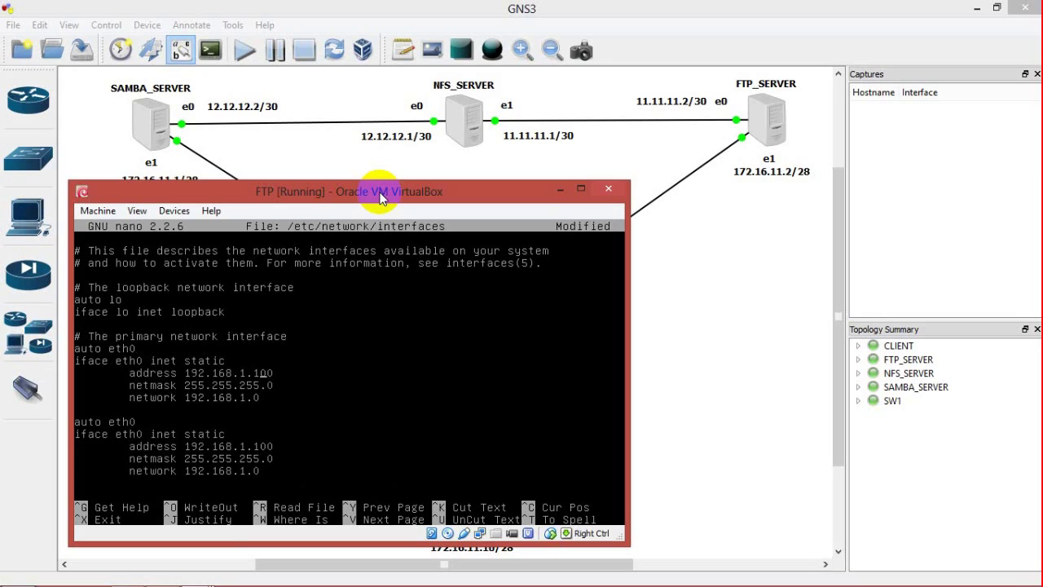
# Step: Set eth0 to address 11.11.11.2, netmask 255.255.255.252, network 11.11.11.0
pyautogui.press('Left')
pyautogui.press('Right')
pyautogui.press('Right')
pyautogui.press('Right')
pyautogui.press('Right')
pyautogui.press('BackSpace')
pyautogui.press('BackSpace')
pyautogui.write('1')
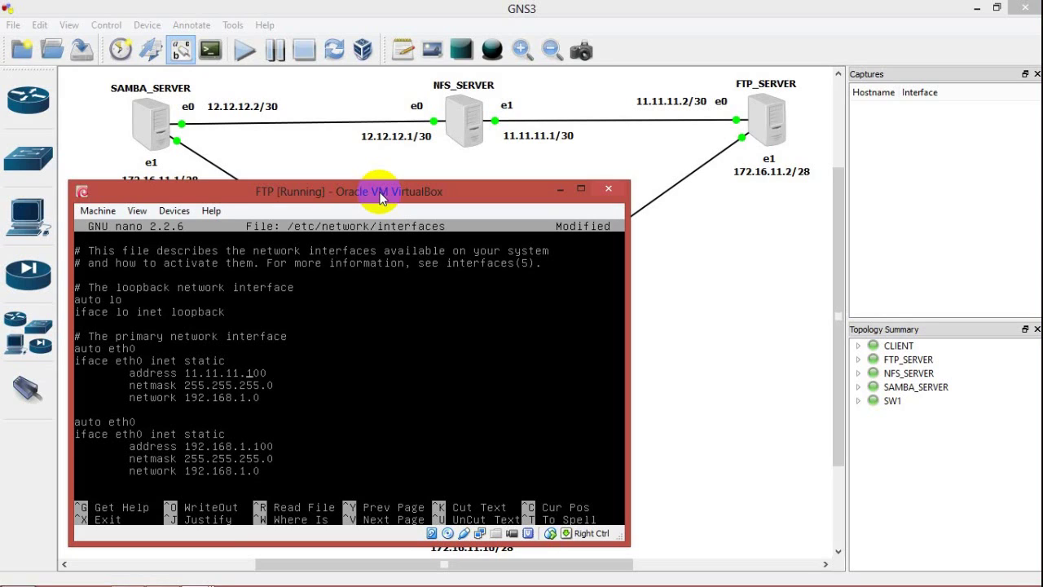
pyautogui.press('BackSpace')
pyautogui.press('BackSpace')
pyautogui.press('BackSpace')
pyautogui.write('255.252')
pyautogui.press('BackSpace')
pyautogui.press('BackSpace')
pyautogui.press('BackSpace')
pyautogui.press('BackSpace')
pyautogui.write('1')
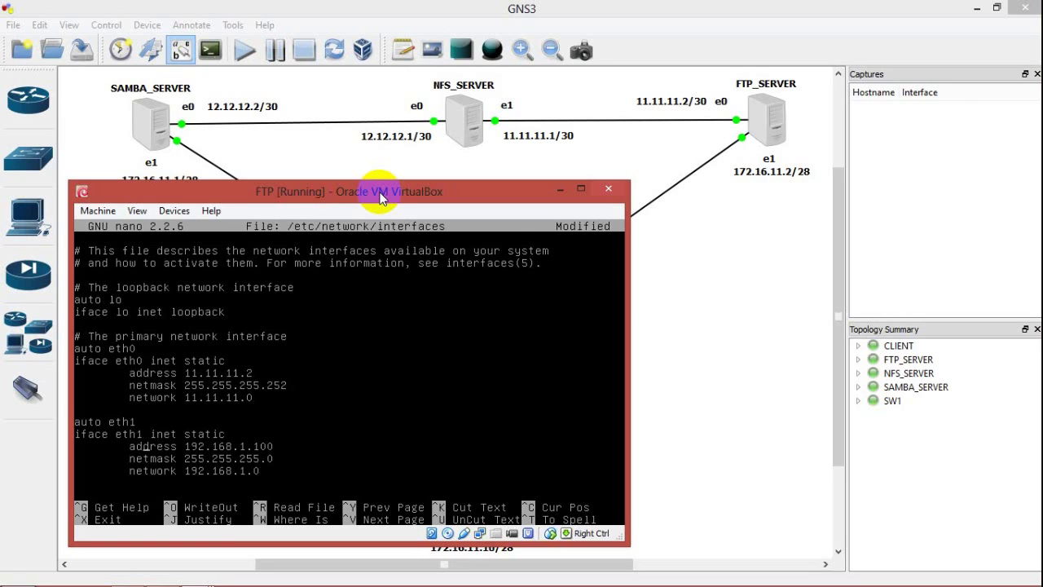
# Step: Set eth1 to address 172.16.11.2, netmask 255.255.255.240, network 172.16.11.0
pyautogui.press('Left')
pyautogui.press('BackSpace')
pyautogui.write('1')
pyautogui.press('End')
pyautogui.press('BackSpace')
pyautogui.press('BackSpace')
pyautogui.press('BackSpace')
pyautogui.write('240')
pyautogui.press('Left')
pyautogui.press('BackSpace')
pyautogui.write('72.')
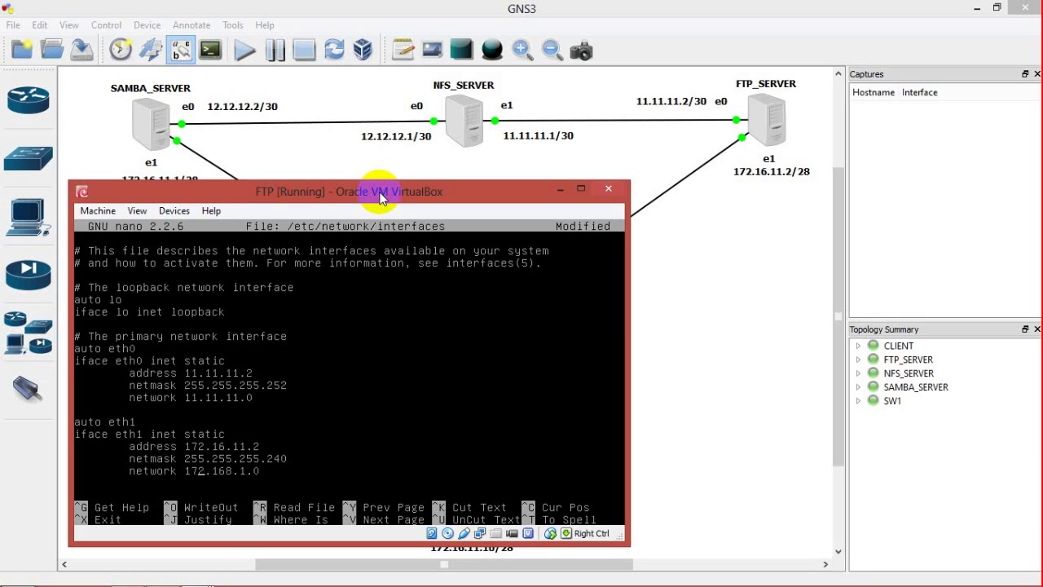
pyautogui.write('1')
# Step: Save the interfaces file and restart networking on the FTP VM
pyautogui.hotkey('ctrl', 'x')
pyautogui.press('y')
pyautogui.press('Return')
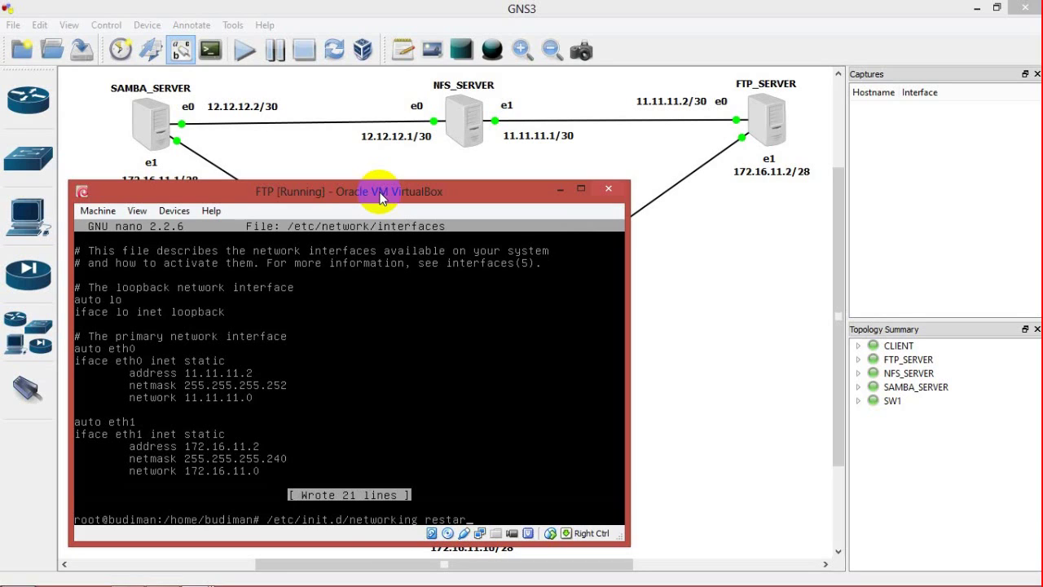
pyautogui.press('Return')
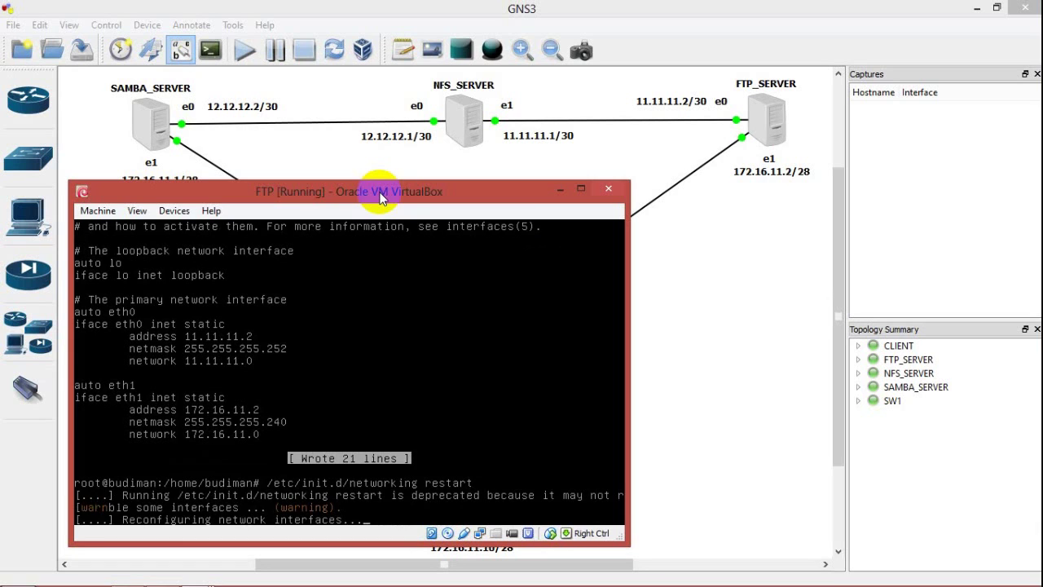
pyautogui.click(194, 575)
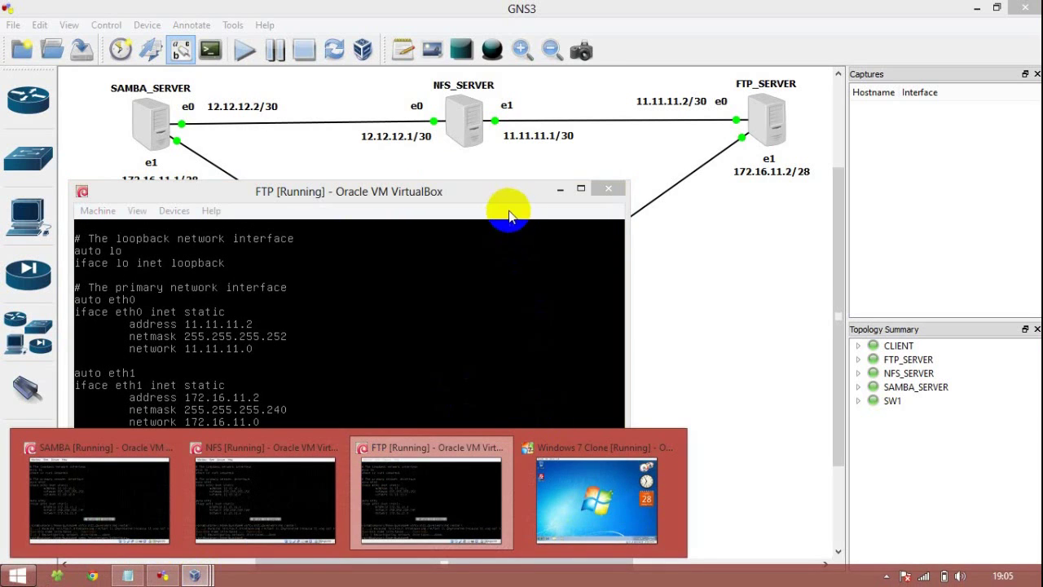
# Step: On the Windows 7 client, view Local Area Connection details showing 172.16.11.10 / 255.255.255.240
pyautogui.click(560, 189)
pyautogui.moveTo(194, 575)
pyautogui.click(627, 526)
pyautogui.rightClick(943, 548)
pyautogui.click(937, 531)
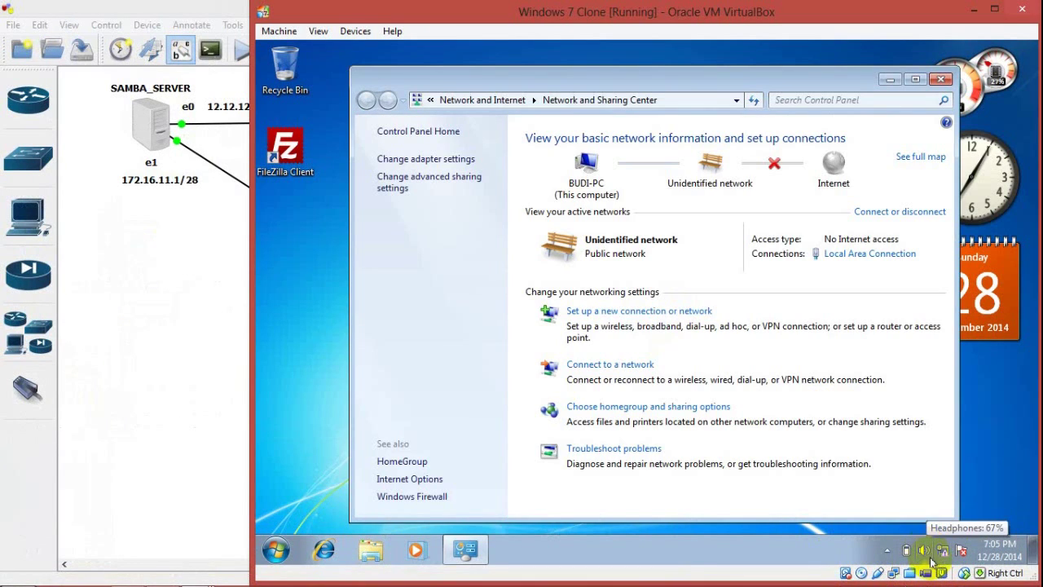
pyautogui.click(862, 254)
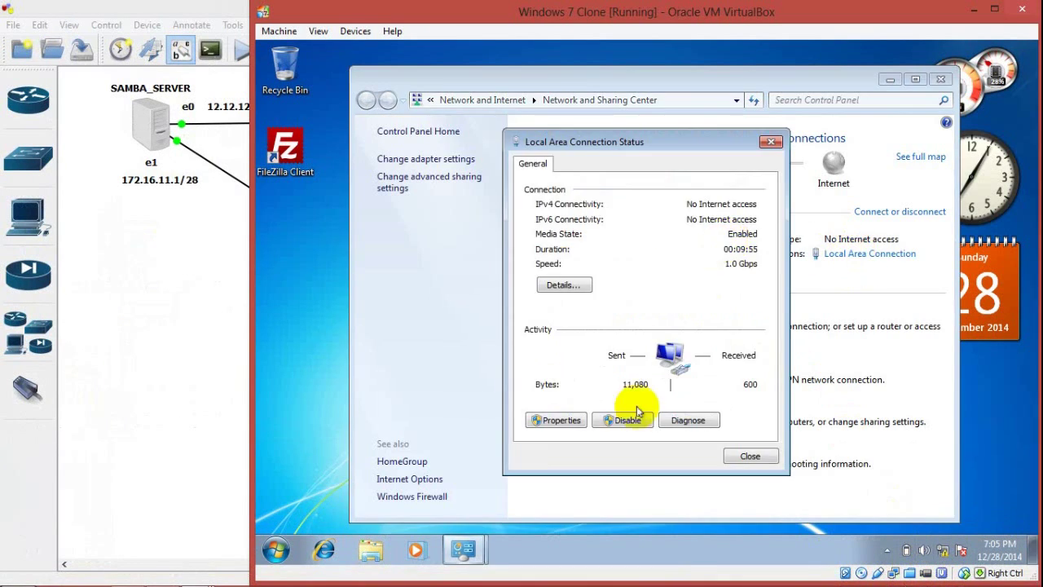
pyautogui.click(771, 142)
pyautogui.click(869, 254)
pyautogui.click(564, 285)
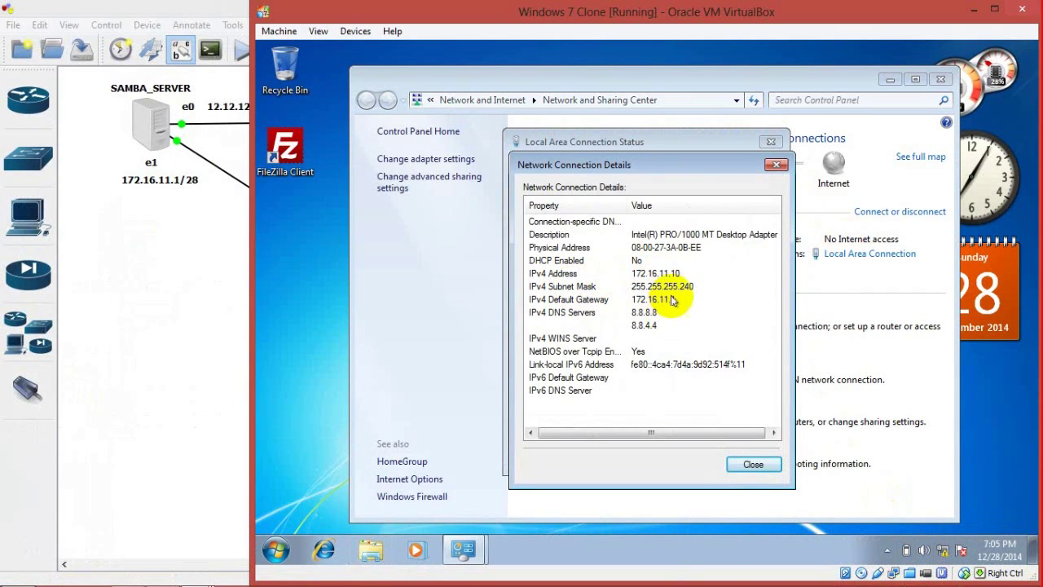
# Step: Close the connection windows and Network and Sharing Center, then minimize the VM and GNS3
pyautogui.click(746, 464)
pyautogui.click(747, 455)
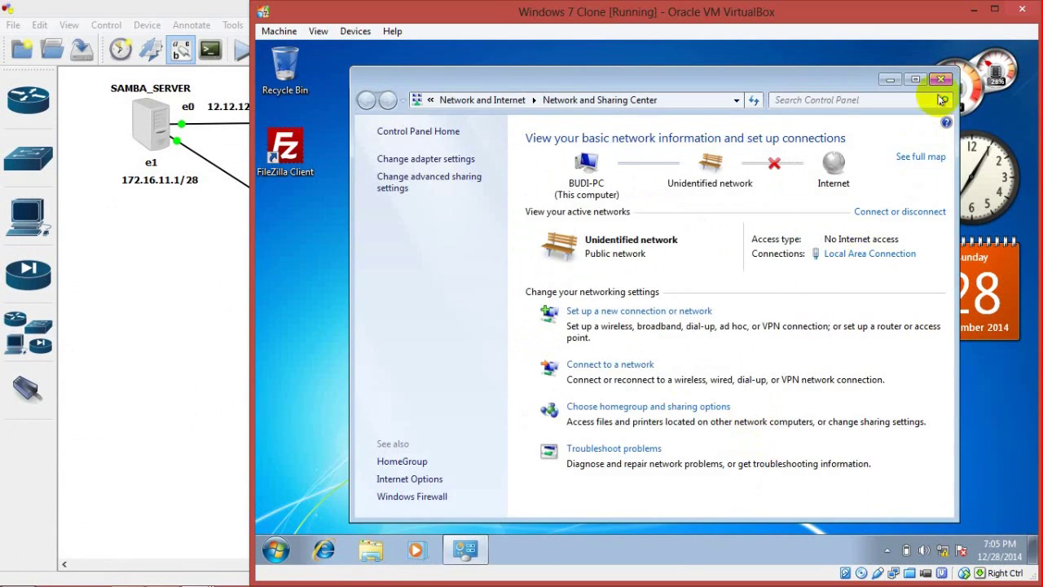
pyautogui.click(941, 79)
pyautogui.click(973, 8)
pyautogui.click(973, 9)
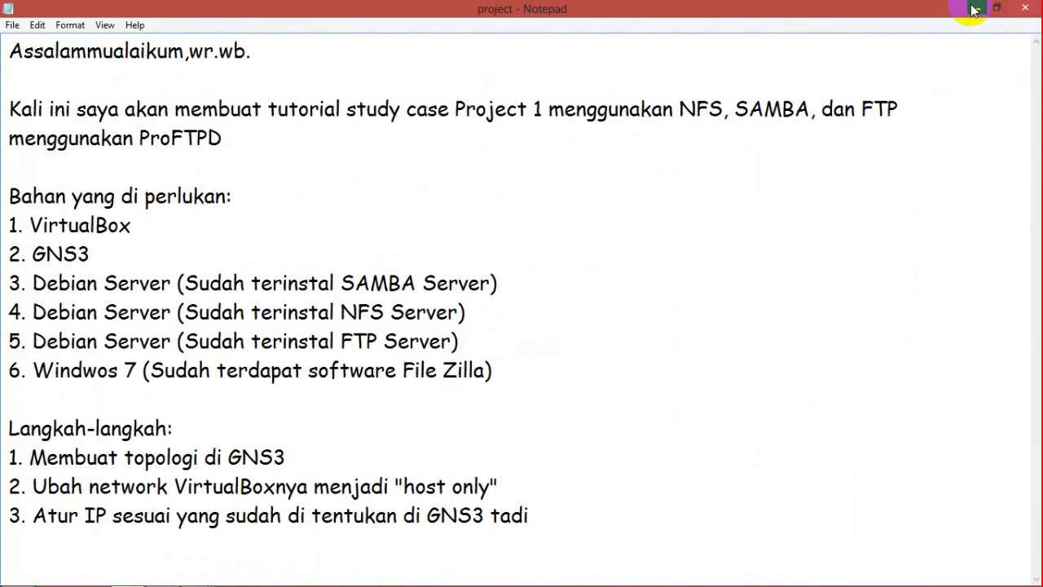
# Step: Add note line '4. Konfigurasikan SAMBA servernya', restore Notepad, and delete SAMBA from it
pyautogui.write('4. Konfigurasikan SAMBA servernya')
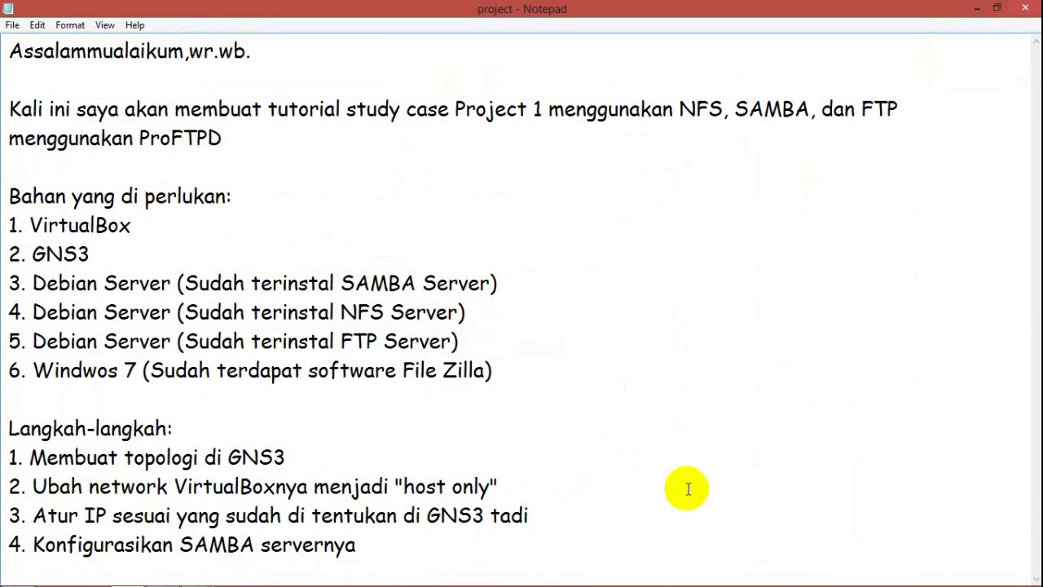
pyautogui.click(996, 7)
pyautogui.moveTo(866, 205); pyautogui.dragTo(929, 306)
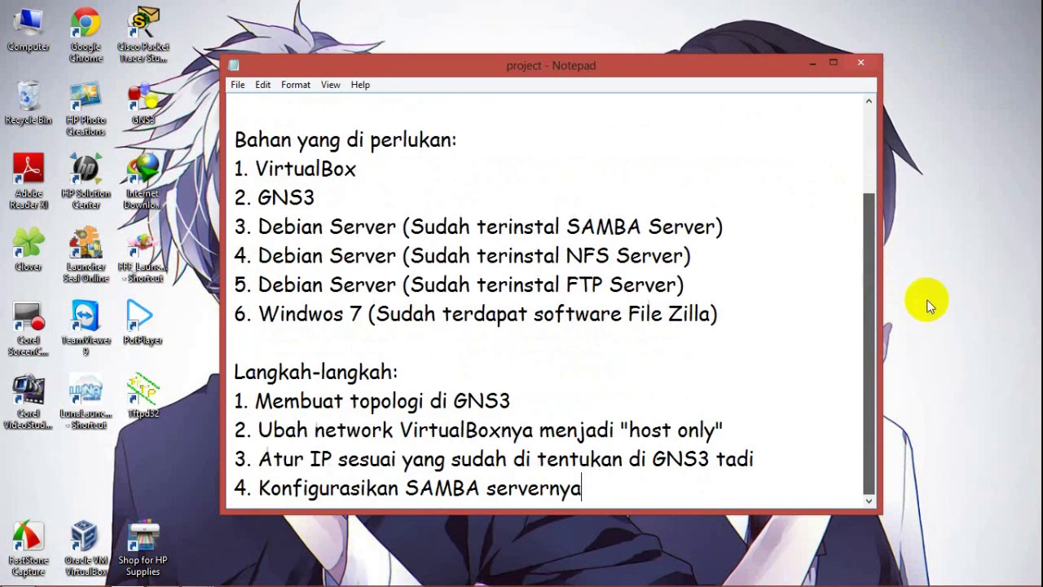
pyautogui.click(481, 487)
pyautogui.press('BackSpace')
pyautogui.press('BackSpace')
pyautogui.press('BackSpace')
pyautogui.press('BackSpace')
pyautogui.press('BackSpace')
# Step: Complete step 4 with NFS, then bring up the NFS VM and clear its terminal
pyautogui.write('NFS')
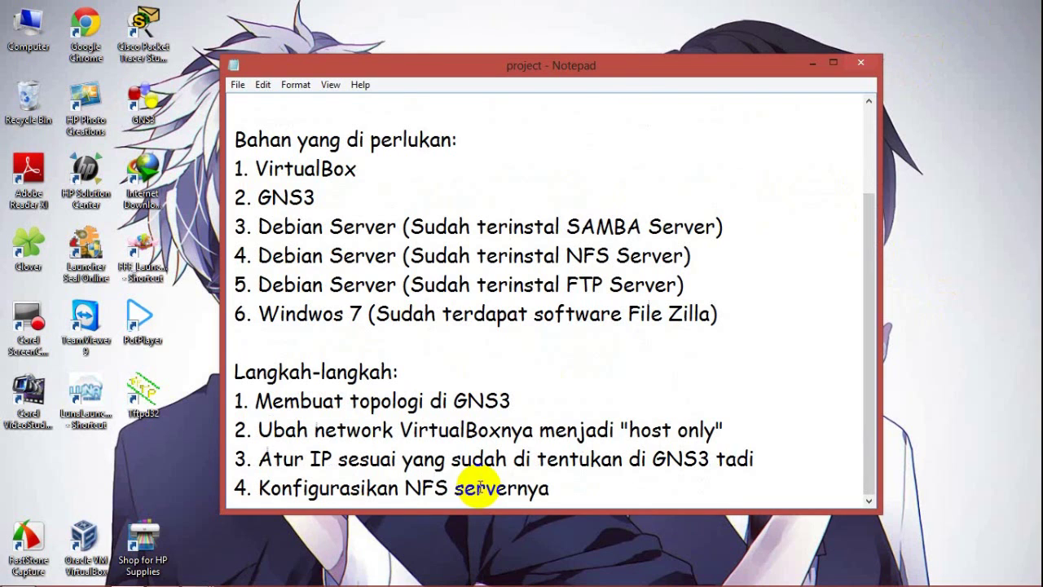
pyautogui.moveTo(194, 575)
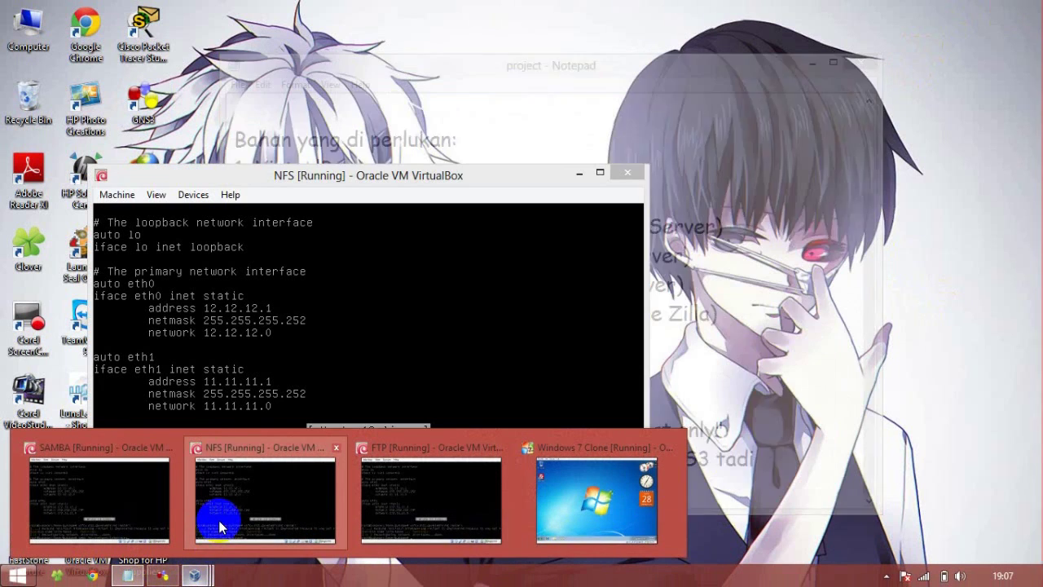
pyautogui.click(219, 520)
pyautogui.moveTo(279, 174); pyautogui.dragTo(458, 108)
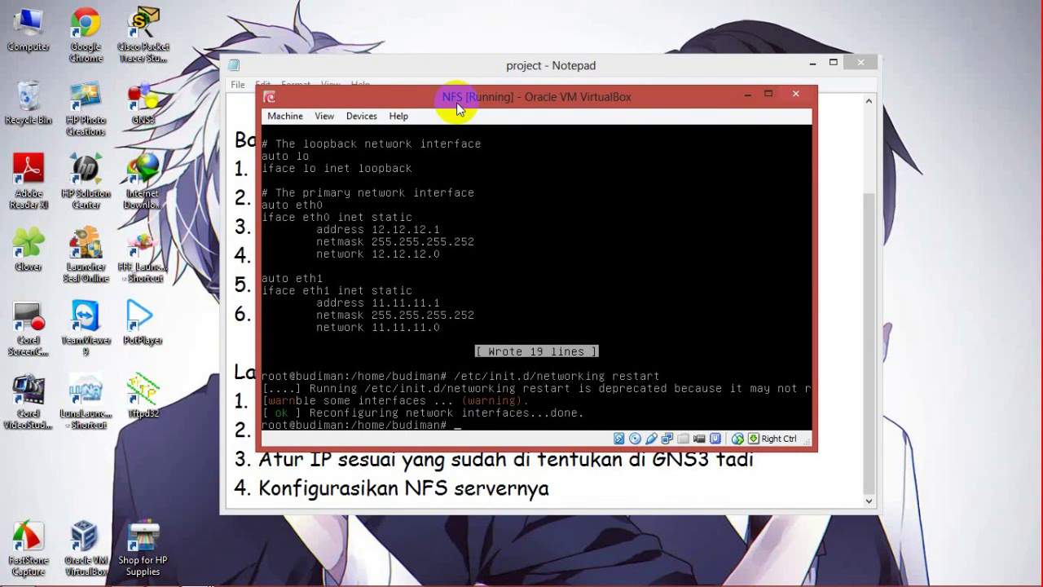
pyautogui.press('BackSpace')
pyautogui.write('clear')
pyautogui.press('Return')
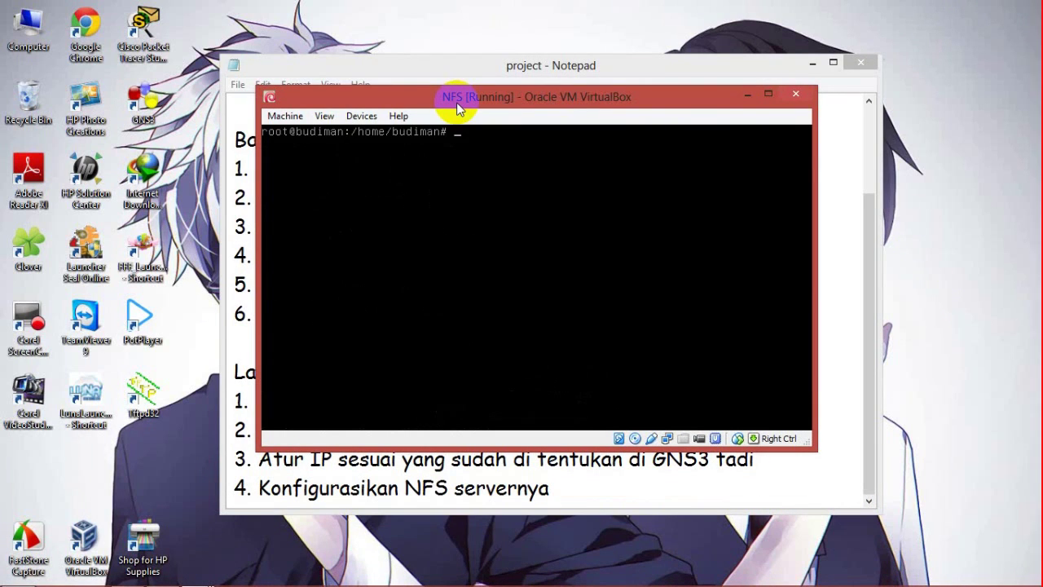
# Step: Install nfs-kernel-server, supplying debian-7.4.0-i386-DVD-1.iso as the install disc
pyautogui.click(956, 214)
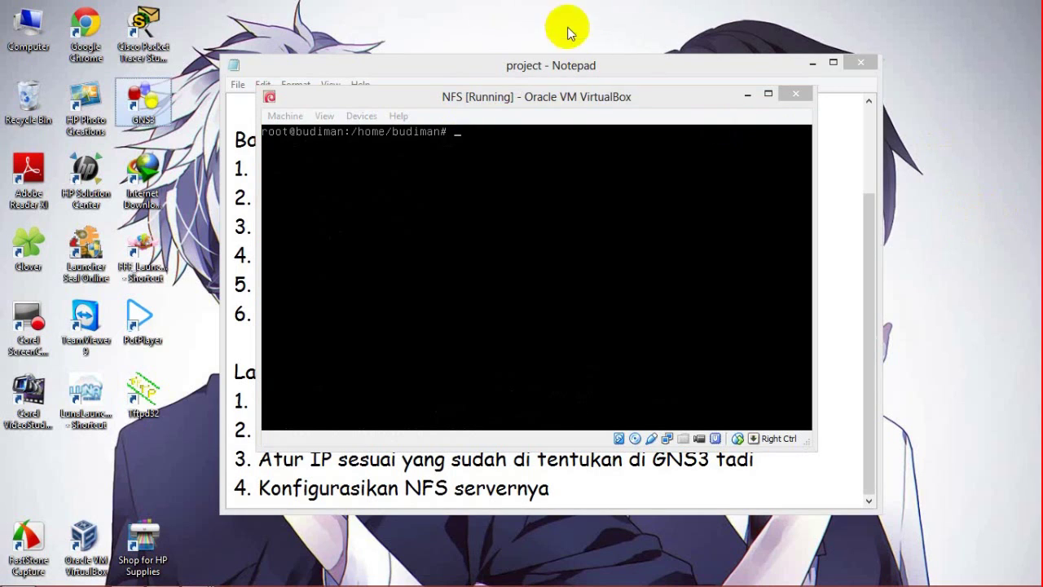
pyautogui.click(559, 104)
pyautogui.write('apt')
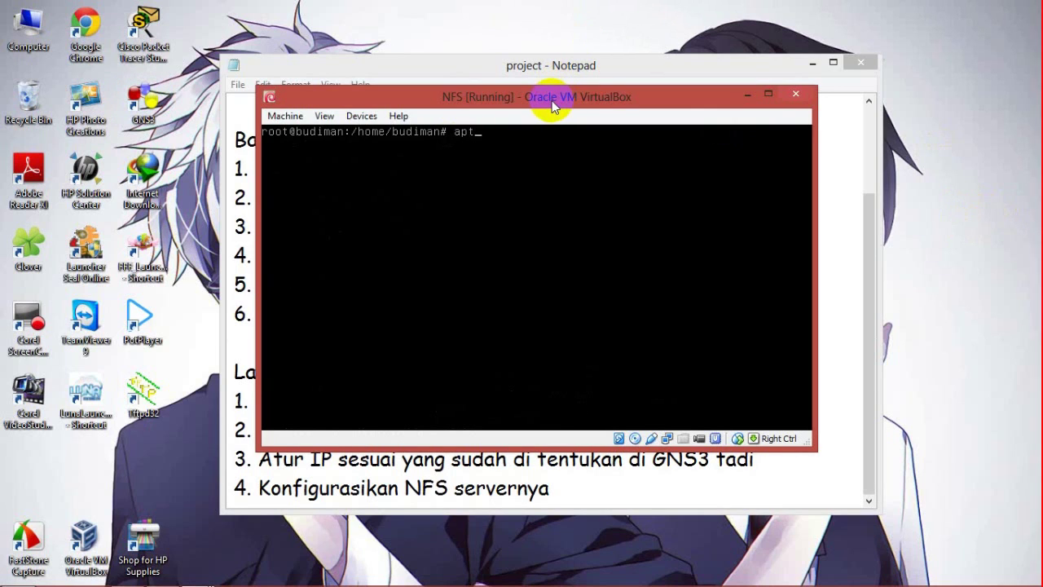
pyautogui.write('-get install nfs-kernel-server')
pyautogui.press('Return')
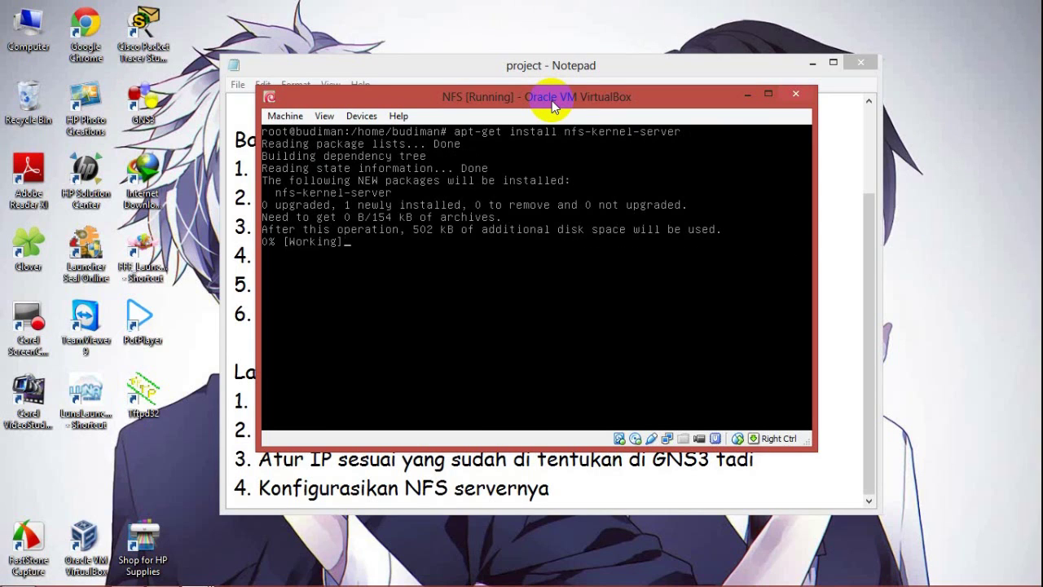
pyautogui.click(635, 439)
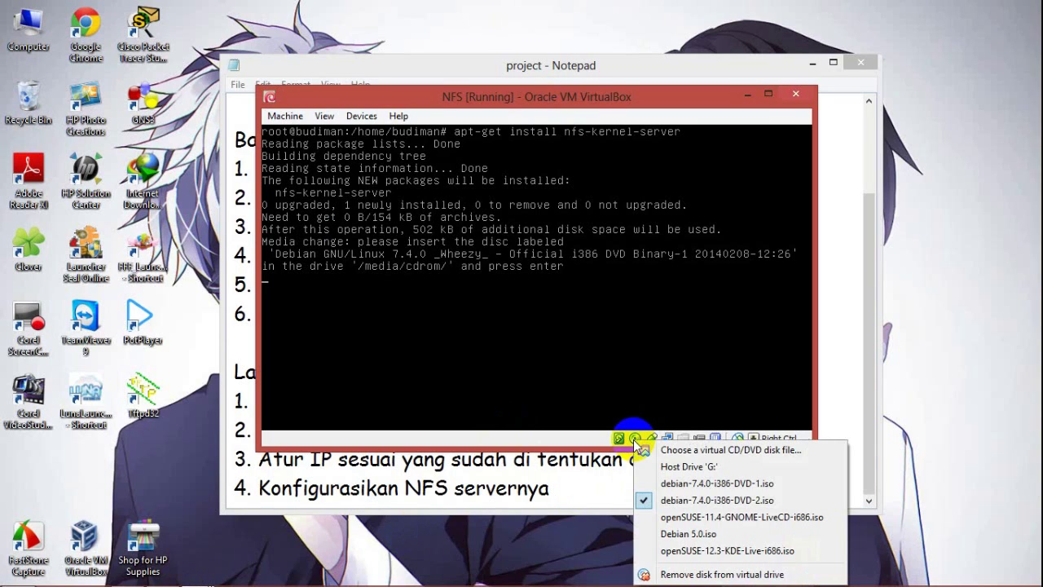
pyautogui.click(658, 484)
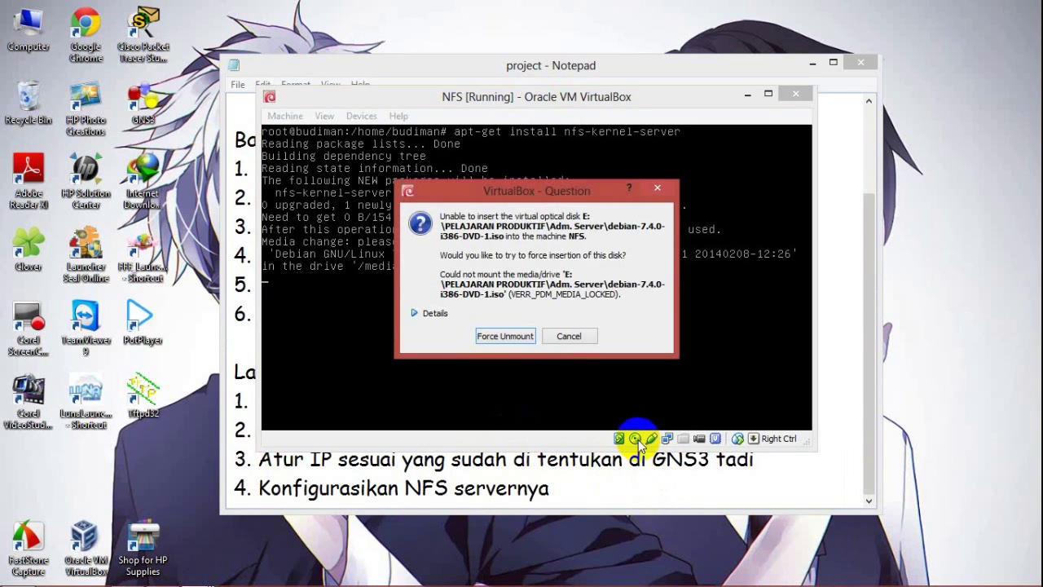
pyautogui.click(527, 338)
pyautogui.press('Return')
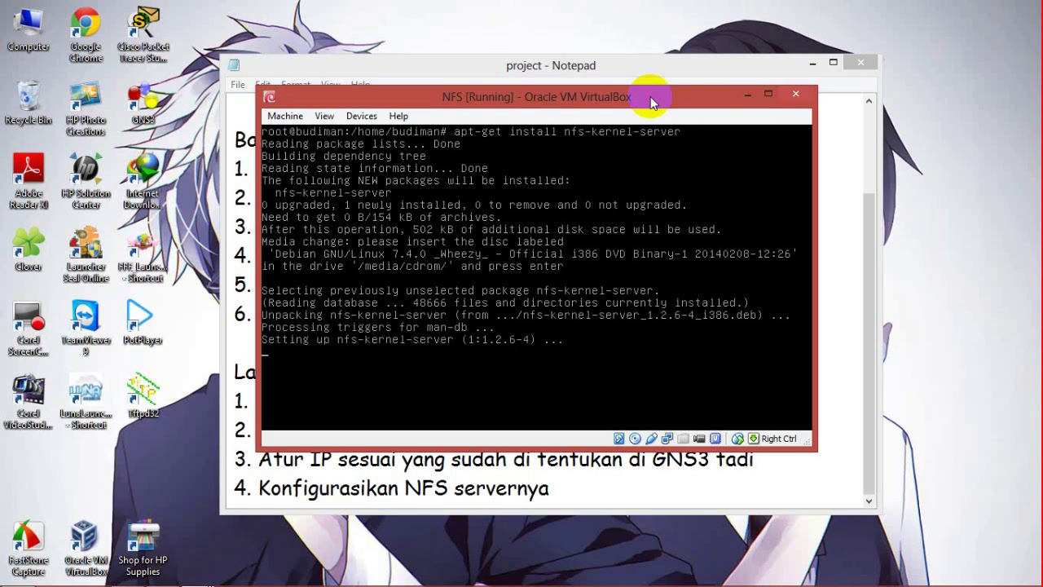
pyautogui.click(811, 63)
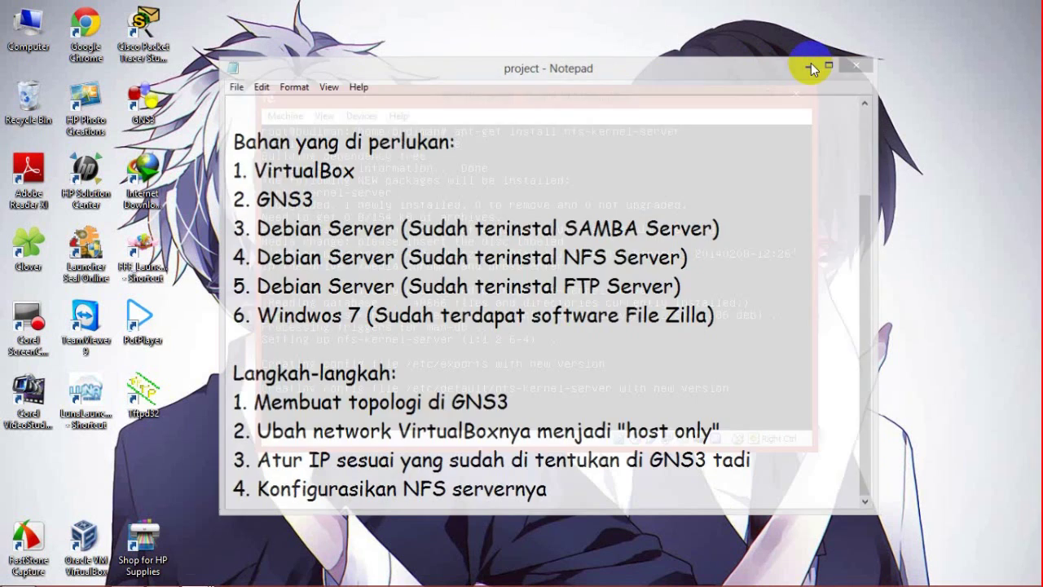
# Step: Bring the NFS VM window forward and switch its terminal to the root directory, cleared
pyautogui.click(163, 575)
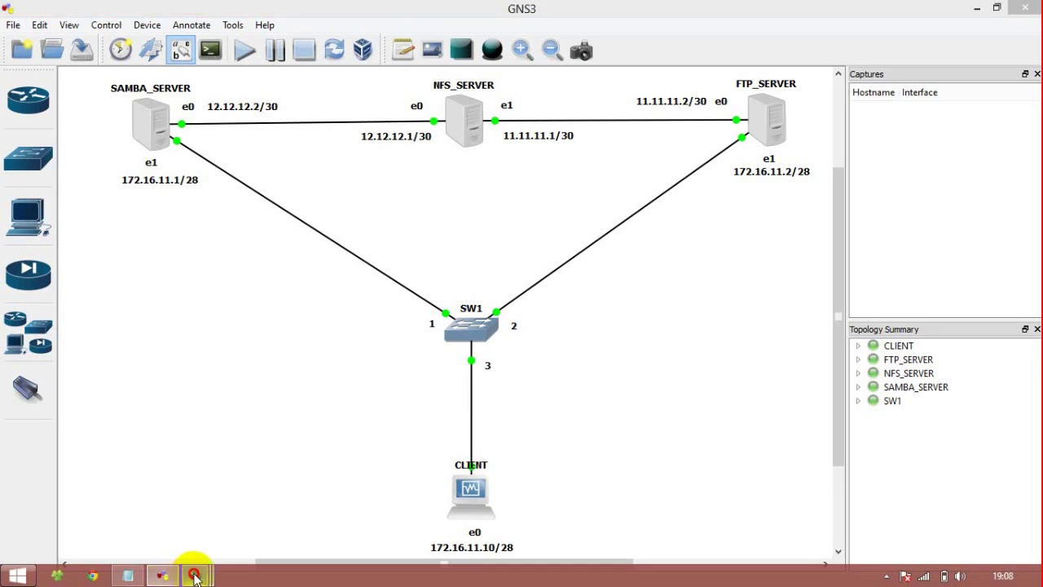
pyautogui.moveTo(196, 574)
pyautogui.click(233, 521)
pyautogui.click(477, 204)
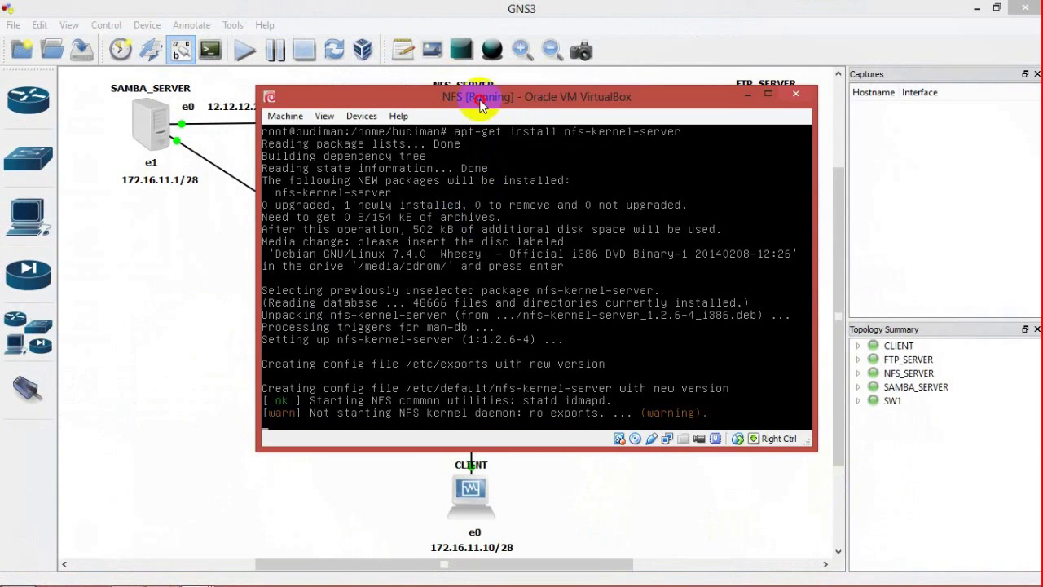
pyautogui.moveTo(465, 96); pyautogui.dragTo(391, 86)
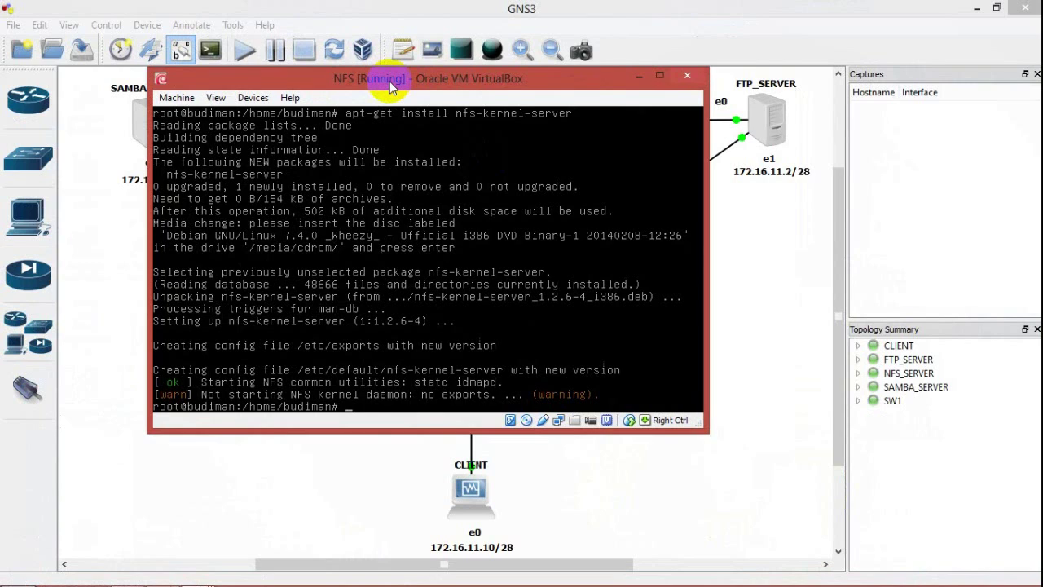
pyautogui.write('cd /')
pyautogui.press('Return')
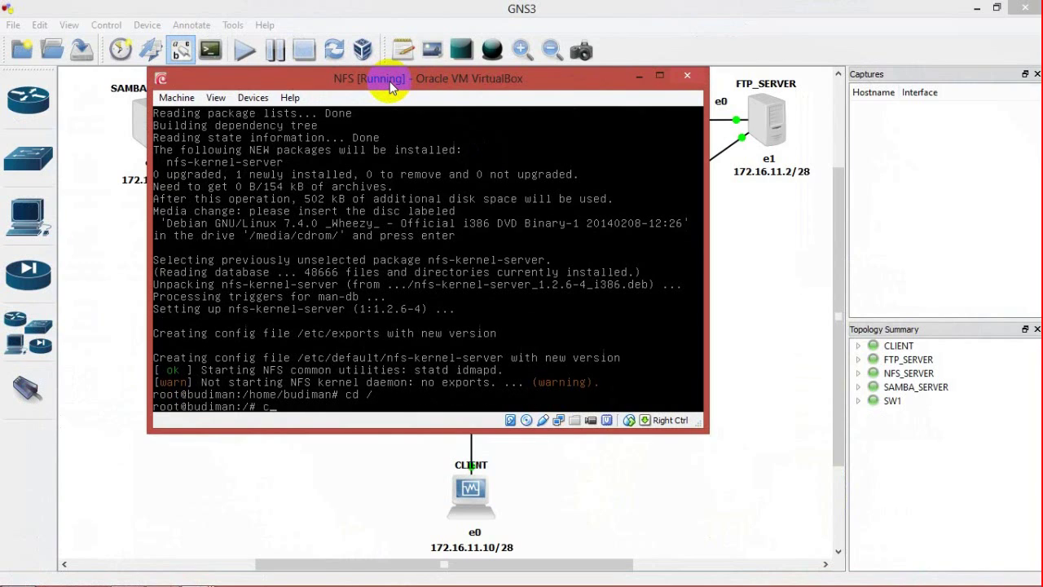
pyautogui.write('clear')
pyautogui.press('Return')
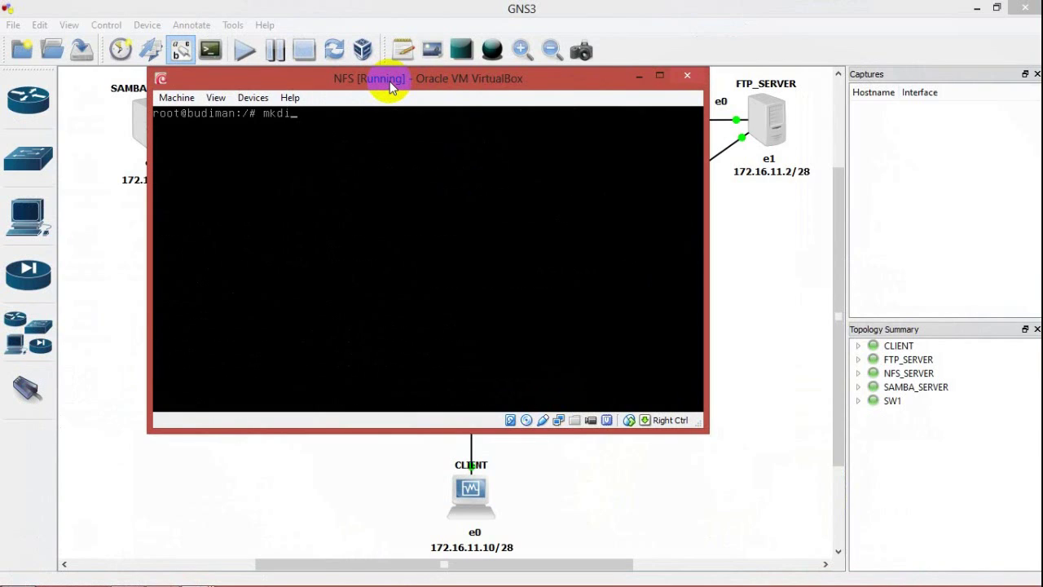
# Step: Create /dataNFS containing an empty file.txt and give the folder 777 permissions
pyautogui.write('mkdir /dataNFS')
pyautogui.press('Return')
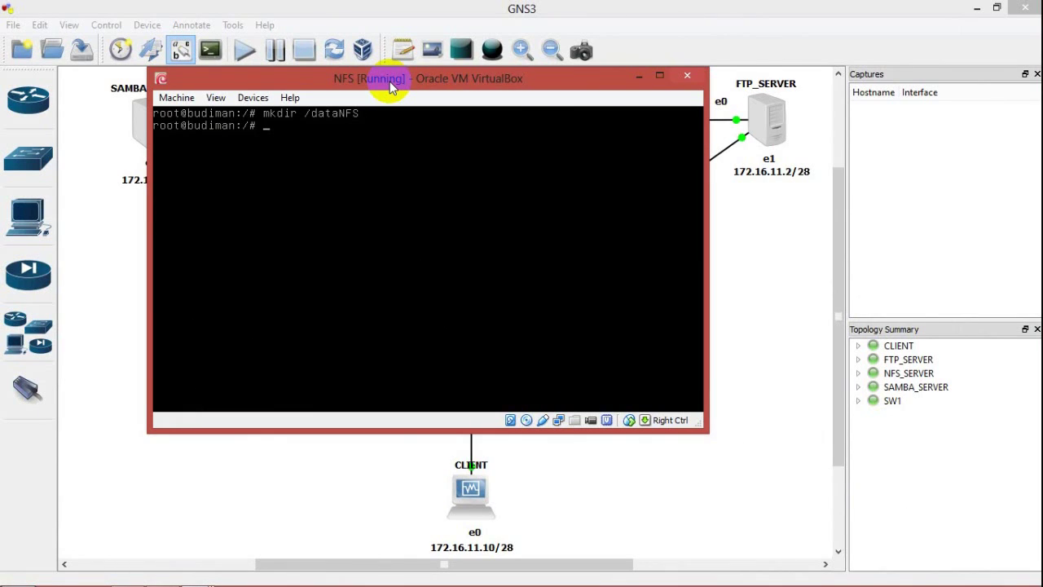
pyautogui.write('touch /dataNFS/file.txt')
pyautogui.press('Return')
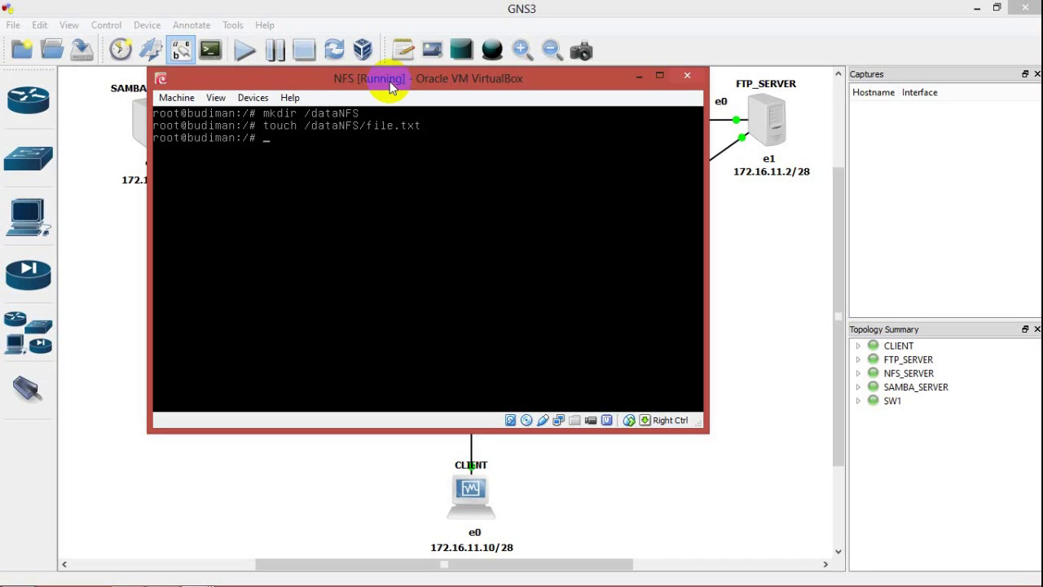
pyautogui.write('chmod ')
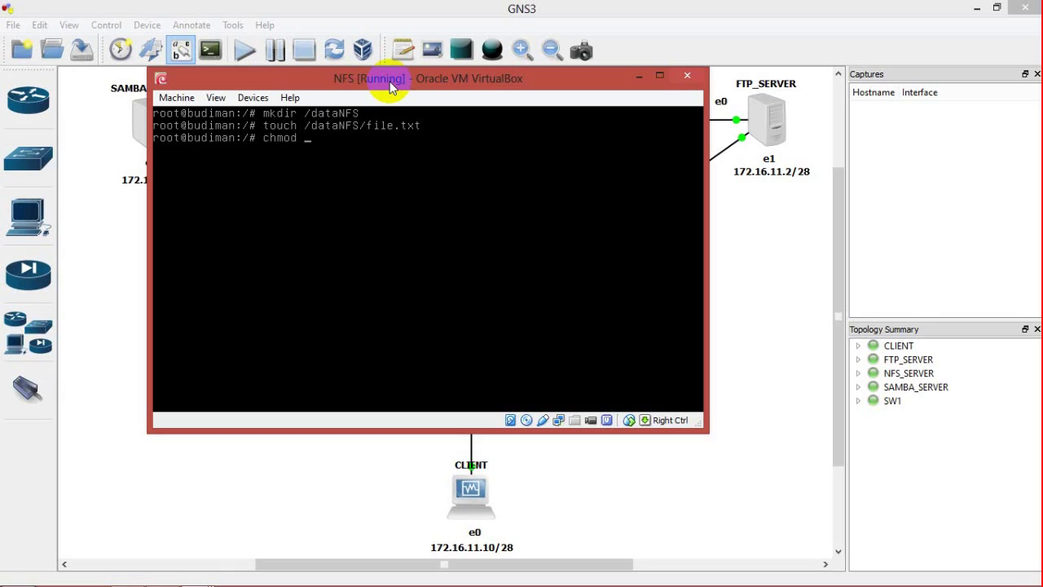
pyautogui.write('777 /dat')
pyautogui.write('aNFS')
pyautogui.write('/')
pyautogui.press('Return')
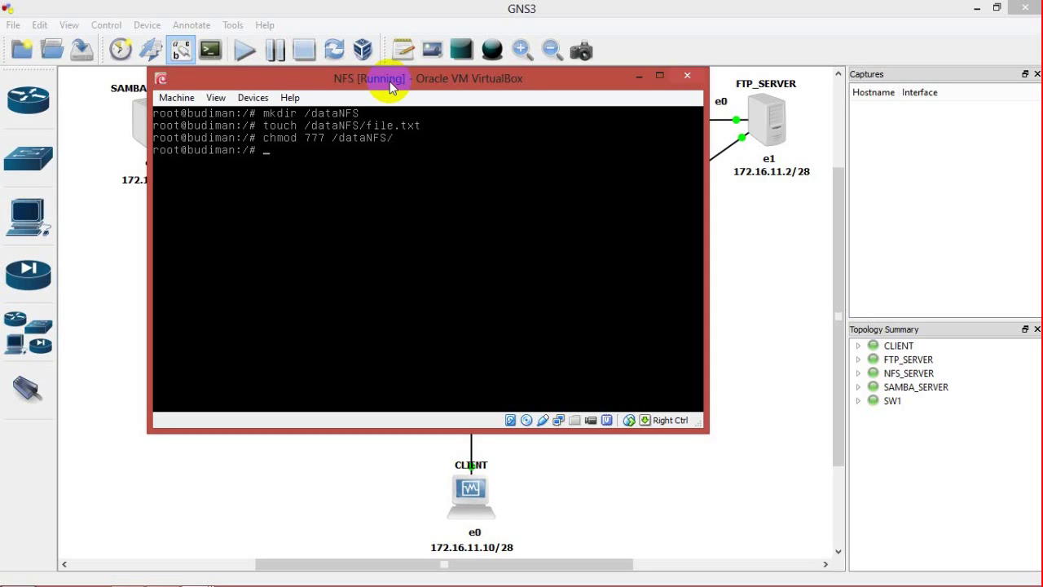
pyautogui.write('nano /etc/exports')
# Step: Add /dataNFS exports for 12.12.12.0/30 and 11.11.11.0/30 with rw,no_root_squash,no_subtree_check,async
pyautogui.press('Return')
pyautogui.press('Down')
pyautogui.press('Down')
pyautogui.press('Down')
pyautogui.press('Down')
pyautogui.press('Down')
pyautogui.press('Down')
pyautogui.press('Down')
pyautogui.press('Down')
pyautogui.press('Down')
pyautogui.press('Delete')
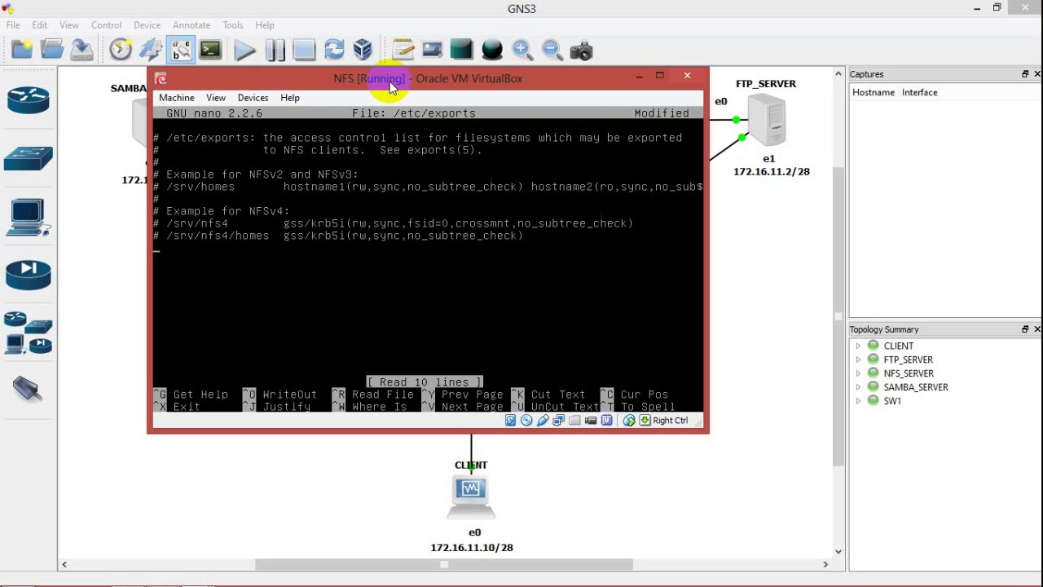
pyautogui.press('Return')
pyautogui.write('/dataNFS 12.12.12')
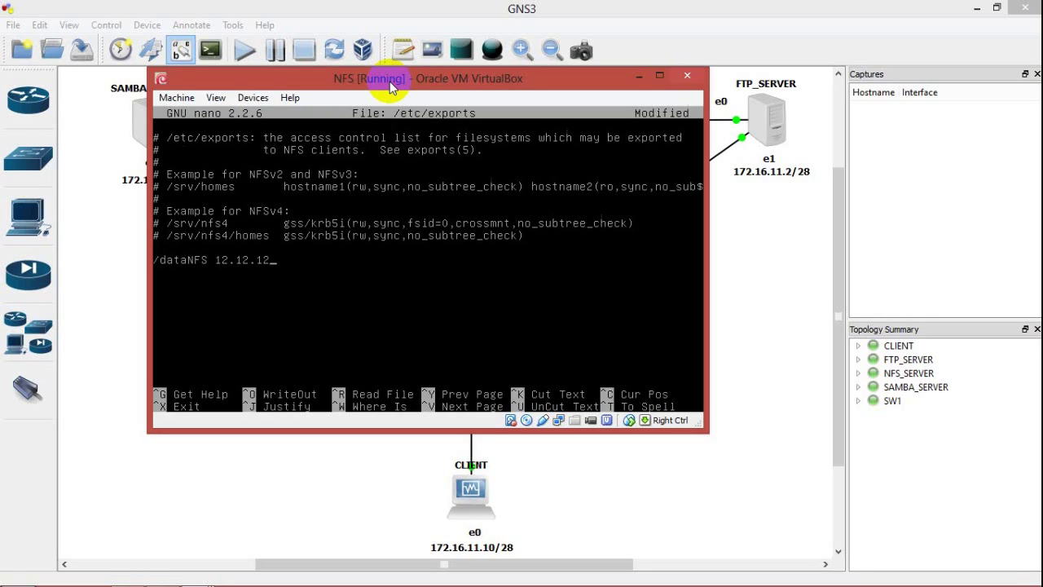
pyautogui.write('.0/30(rw,no_root_squash,no_subtre')
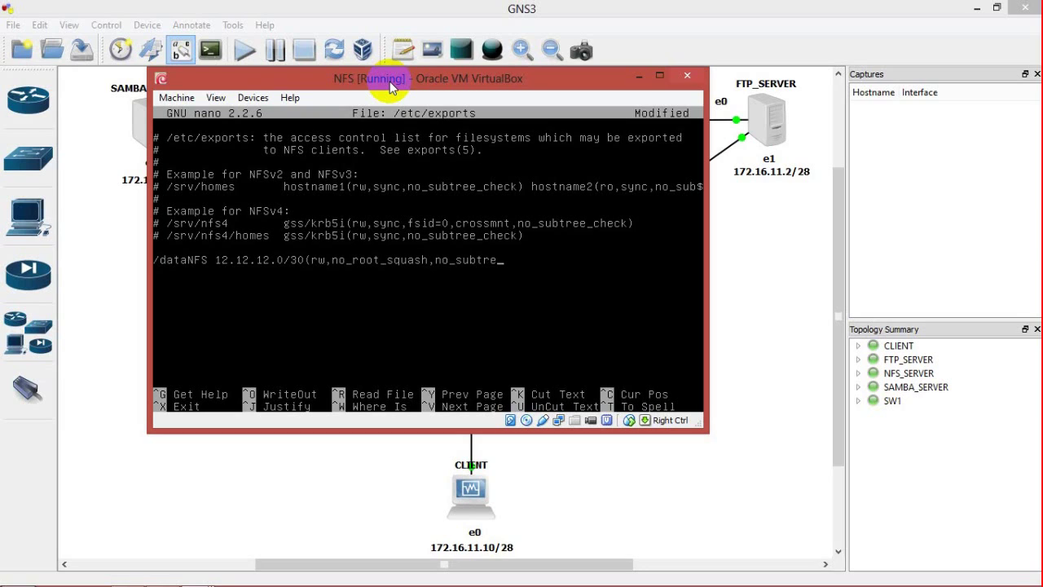
pyautogui.write('e_check,async)')
pyautogui.press('Return')
pyautogui.write('/dataNFS 1')
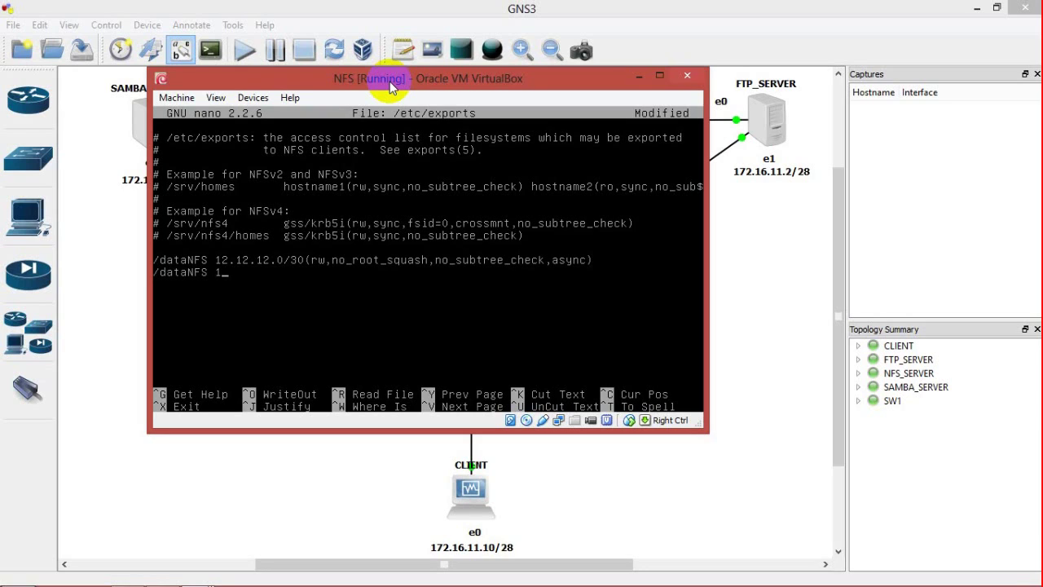
pyautogui.write('1.11.11.0')
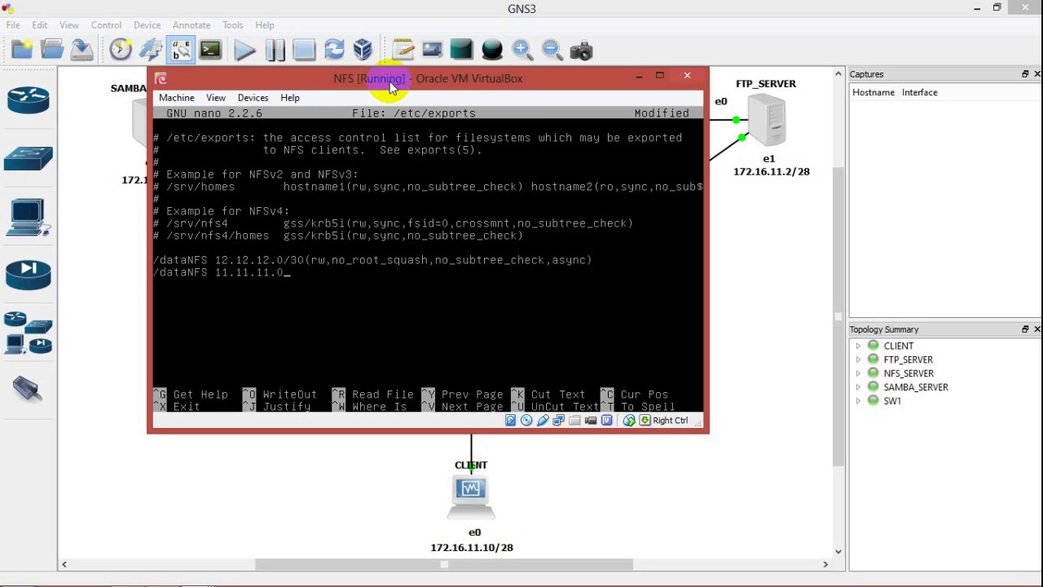
pyautogui.write('/30(rw,no_root_squash,no_')
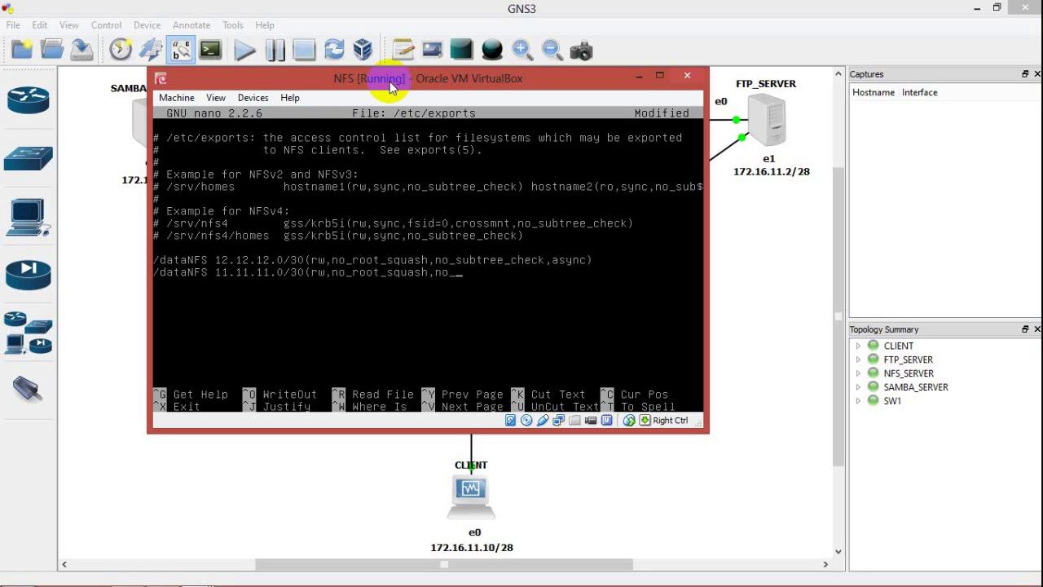
pyautogui.write('subtree_check,asyn')
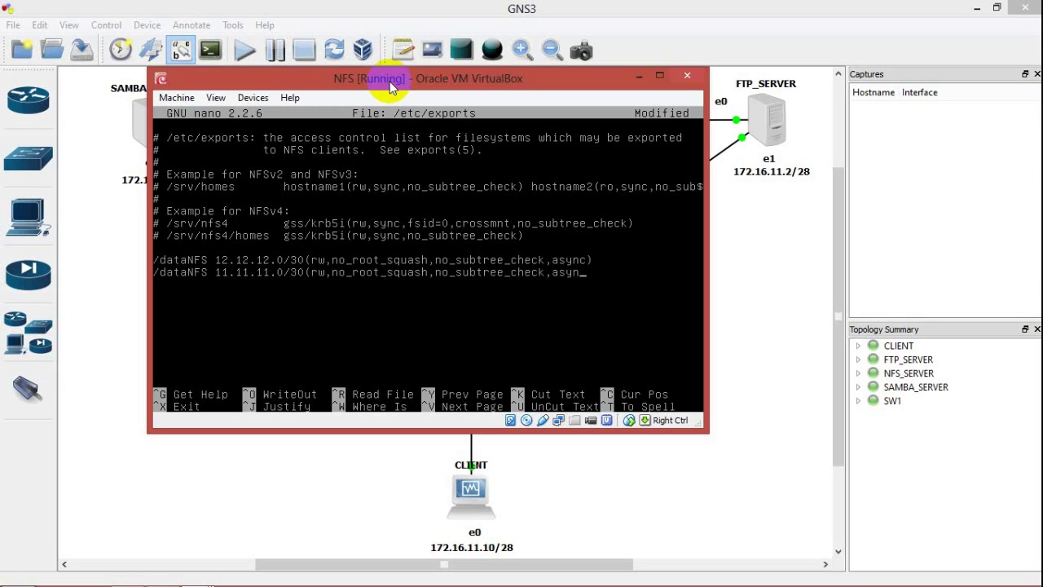
pyautogui.write('c)')
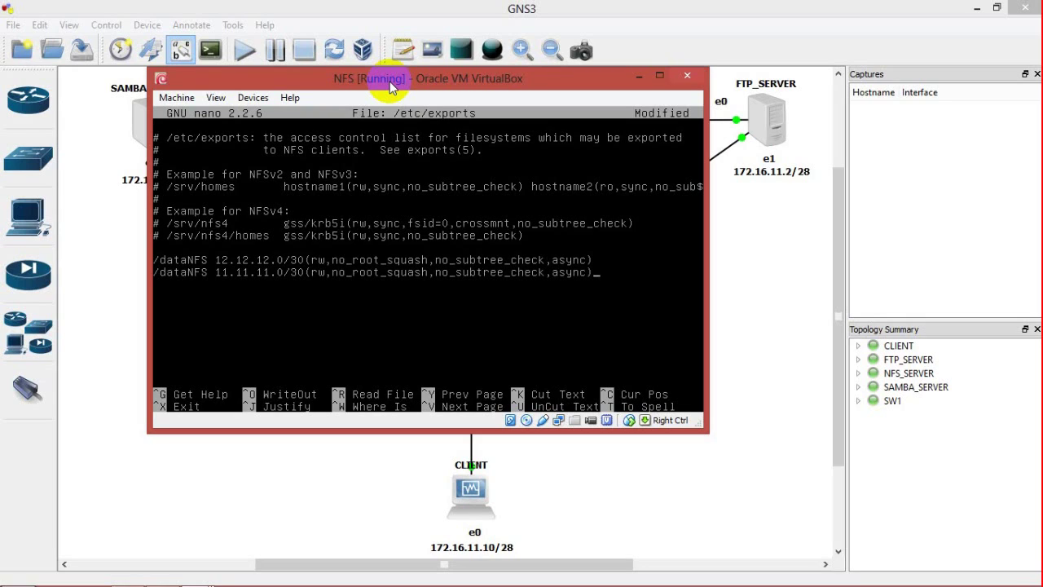
# Step: Save /etc/exports and restart nfs-kernel-server to apply the shares
pyautogui.hotkey('ctrl', 'x')
pyautogui.press('y')
pyautogui.press('Return')
pyautogui.write('/etc/init.d/nfs-kernel-server')
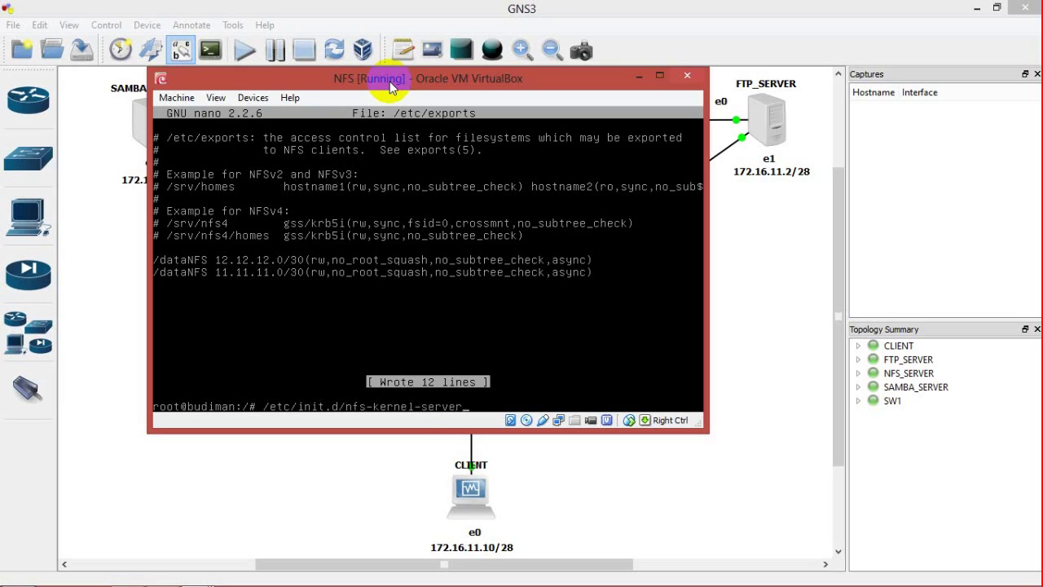
pyautogui.write(' restart')
pyautogui.press('Return')
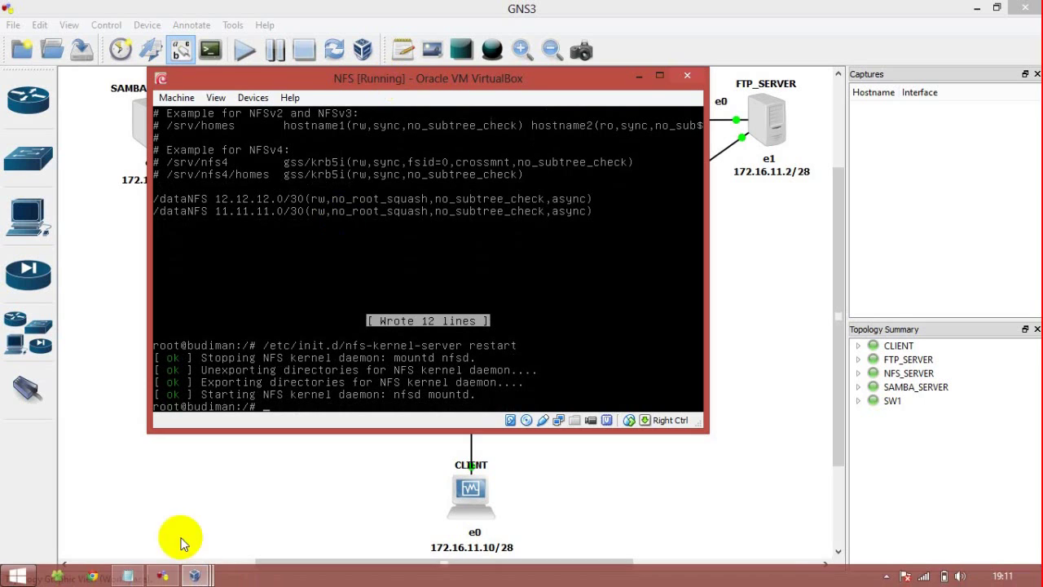
pyautogui.click(156, 570)
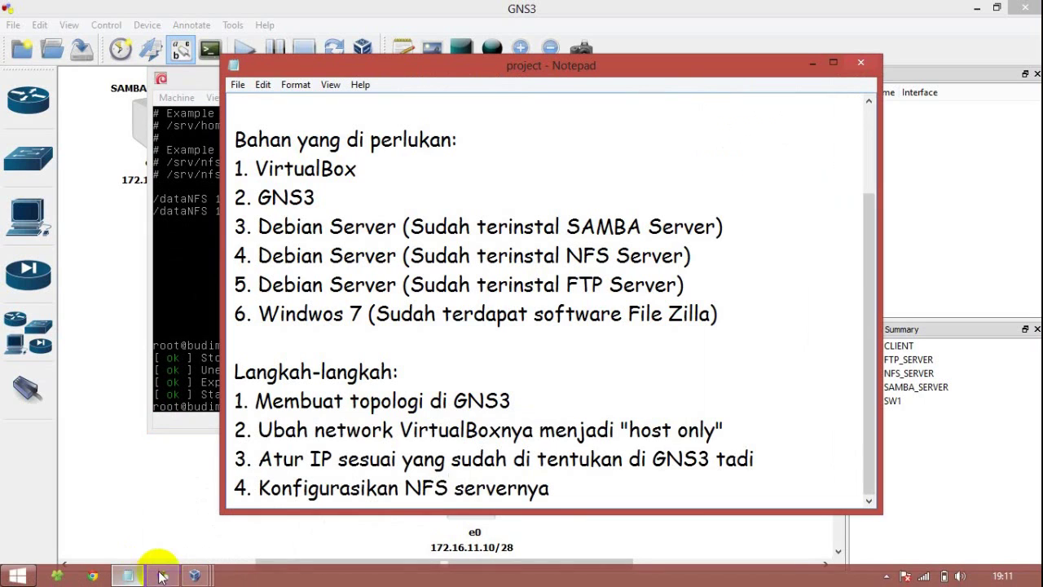
# Step: Add '5. Konfigurasikan SAMBA servernya' to the notes, then minimize Notepad and the NFS VM
pyautogui.click(587, 489)
pyautogui.press('Return')
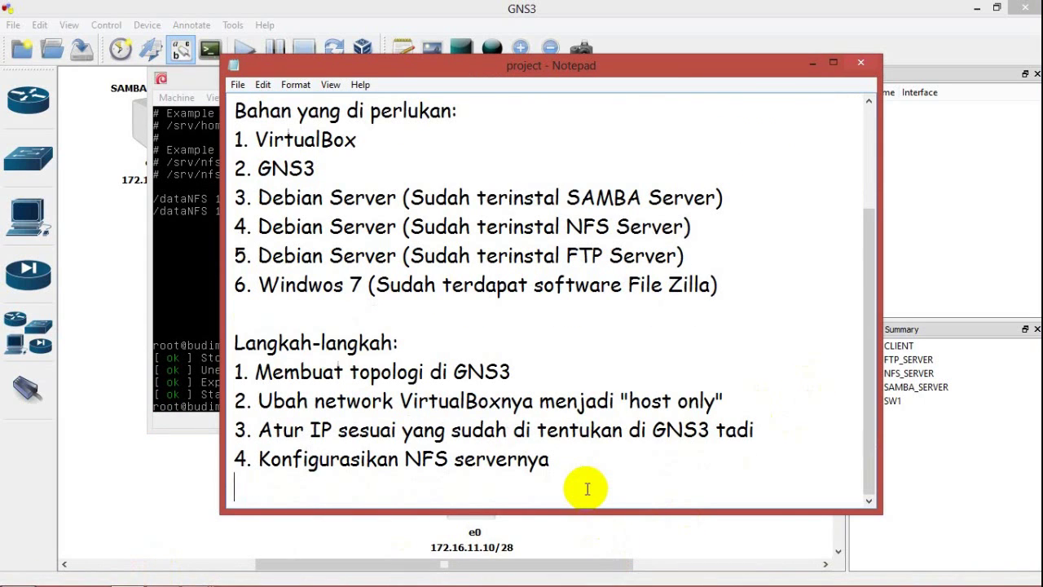
pyautogui.write('5. Konfi')
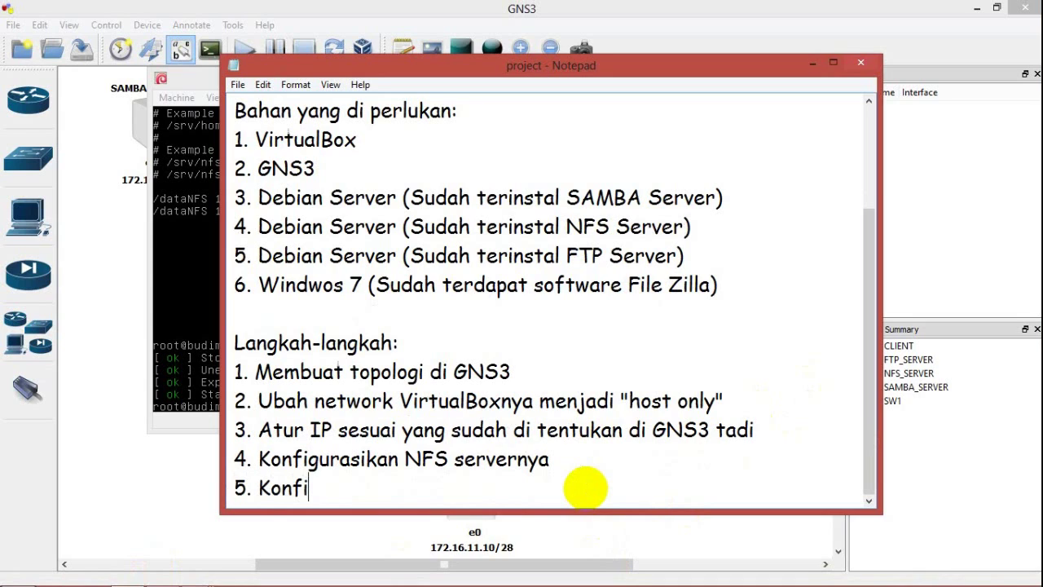
pyautogui.write('gurasikan SAMBA servernya')
pyautogui.click(811, 63)
pyautogui.click(349, 233)
pyautogui.click(638, 75)
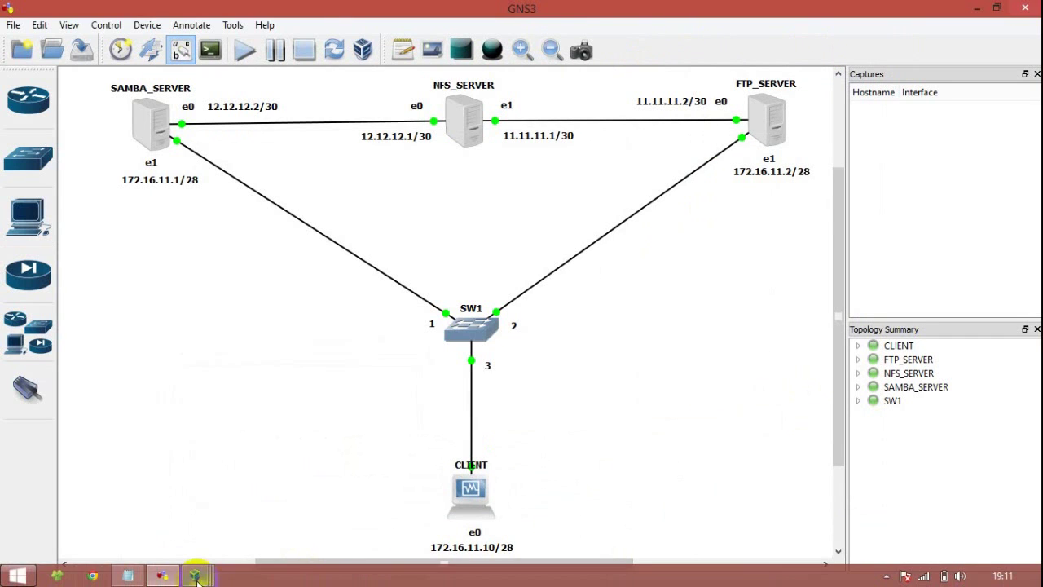
# Step: Restore the SAMBA VM window and move its terminal to the root directory, cleared
pyautogui.moveTo(197, 580)
pyautogui.click(261, 499)
pyautogui.moveTo(303, 190); pyautogui.dragTo(416, 64)
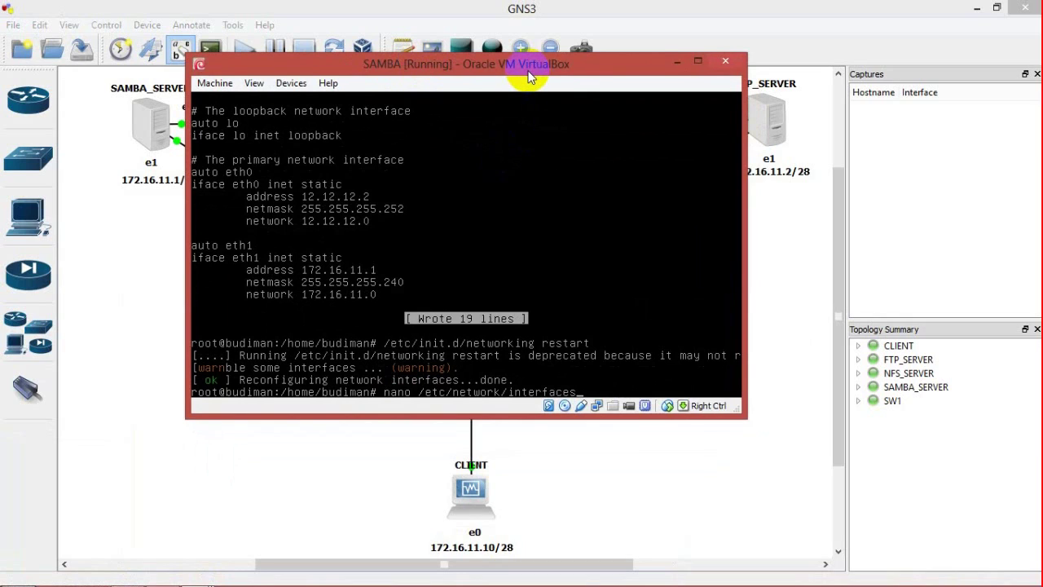
pyautogui.press('BackSpace')
pyautogui.press('BackSpace')
pyautogui.press('BackSpace')
pyautogui.press('BackSpace')
pyautogui.press('BackSpace')
pyautogui.press('BackSpace')
pyautogui.press('BackSpace')
pyautogui.press('BackSpace')
pyautogui.press('BackSpace')
pyautogui.press('BackSpace')
pyautogui.press('BackSpace')
pyautogui.press('BackSpace')
pyautogui.press('BackSpace')
pyautogui.press('BackSpace')
pyautogui.press('BackSpace')
pyautogui.press('BackSpace')
pyautogui.press('BackSpace')
pyautogui.press('BackSpace')
pyautogui.press('BackSpace')
pyautogui.press('BackSpace')
pyautogui.write('clear')
pyautogui.press('Return')
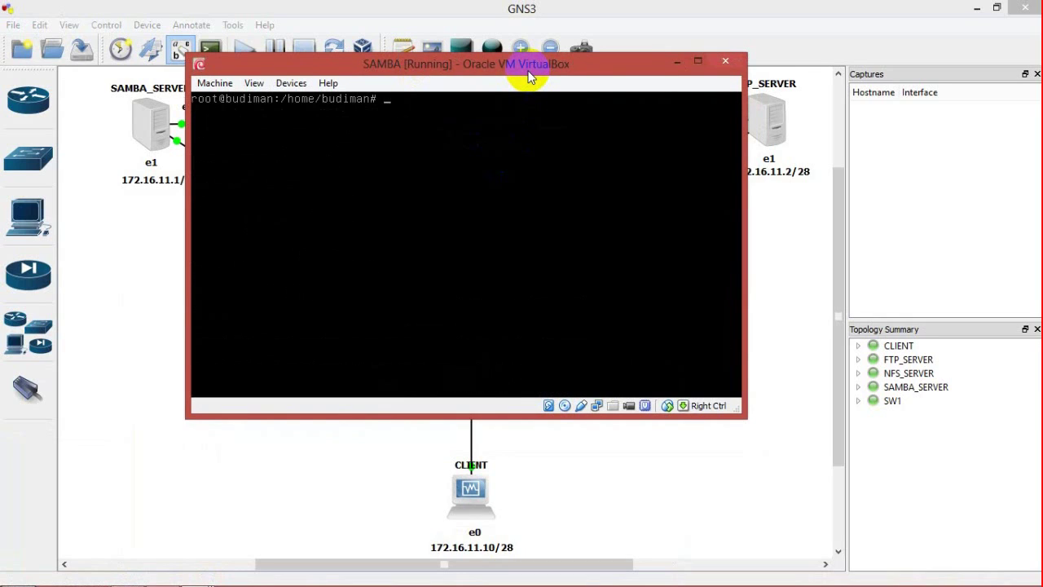
pyautogui.write('cd /')
pyautogui.press('Return')
pyautogui.write('clear')
pyautogui.press('Return')
# Step: Run apt-get install samba -y and check the installed package with dpkg -l samba
pyautogui.write('apt-get install samba -y')
pyautogui.press('Return')
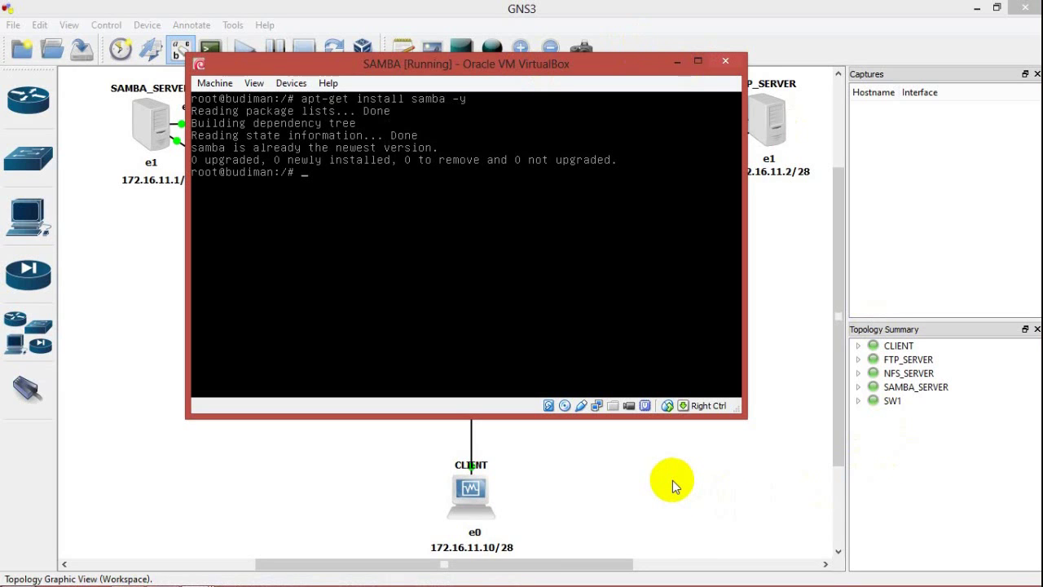
pyautogui.click(975, 8)
pyautogui.write('dpkg -l samb')
pyautogui.write('a')
pyautogui.press('Return')
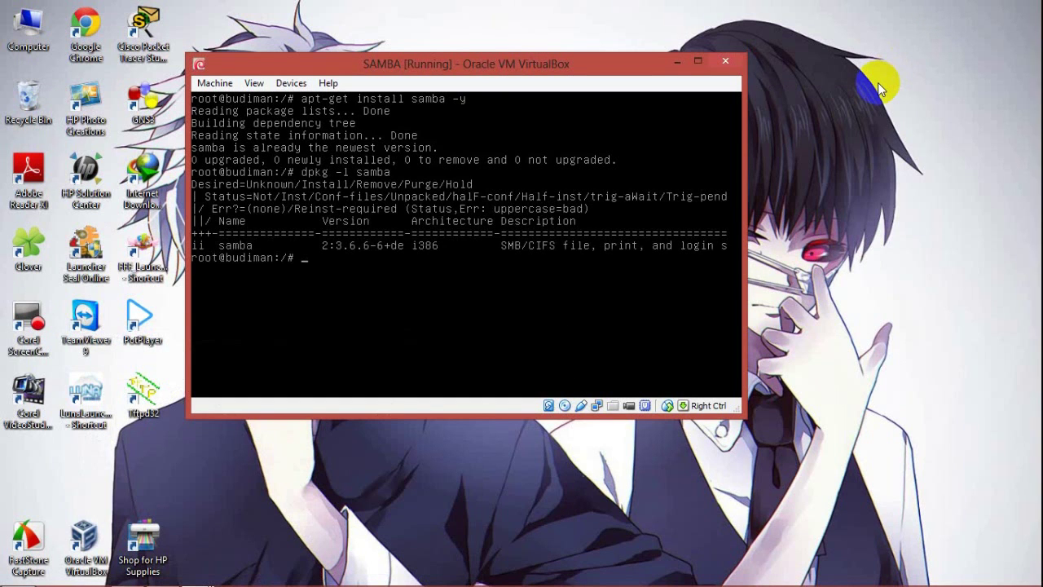
# Step: Create /datamount with 777 permissions, mount 12.12.12.1:/dataNFS on it, and verify with df
pyautogui.write('clear')
pyautogui.press('Return')
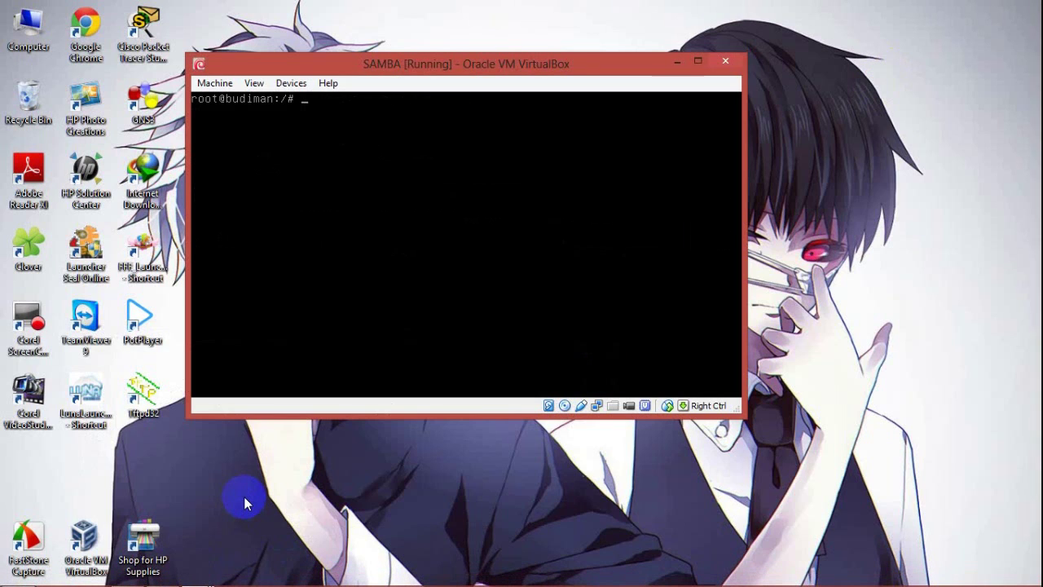
pyautogui.write('mkdir /datamount')
pyautogui.press('Return')
pyautogui.write('chmod 777 ')
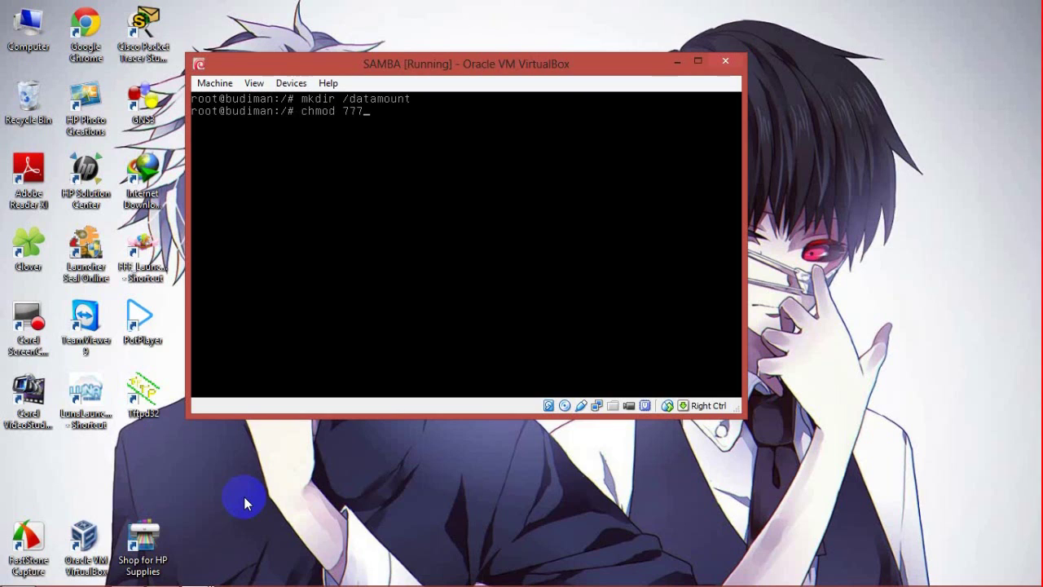
pyautogui.write('/datamount/')
pyautogui.press('Return')
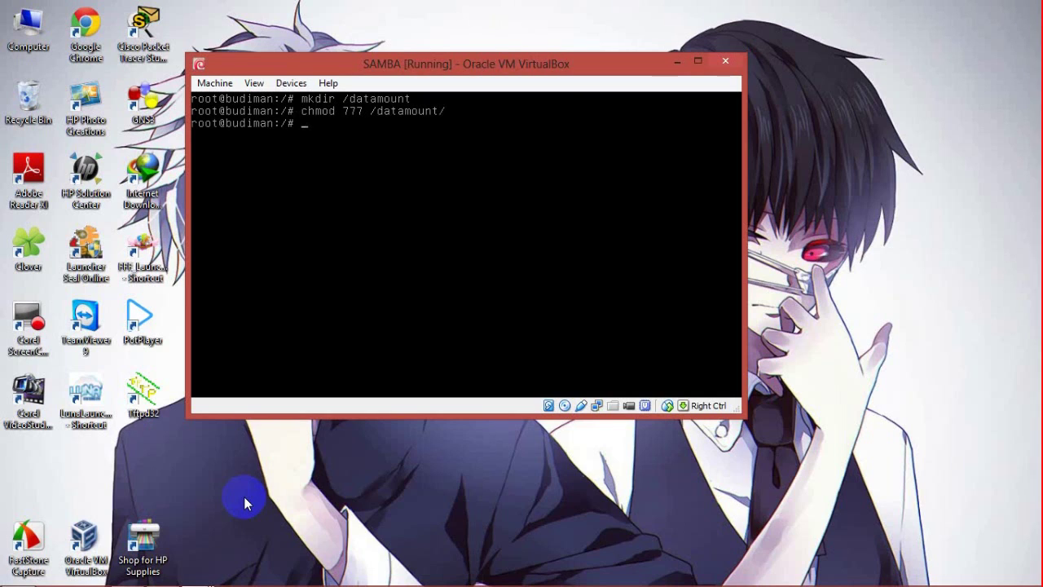
pyautogui.write('mount i')
pyautogui.write('2.12.12.1:/dataNFS /datamount')
pyautogui.press('Return')
pyautogui.write('df')
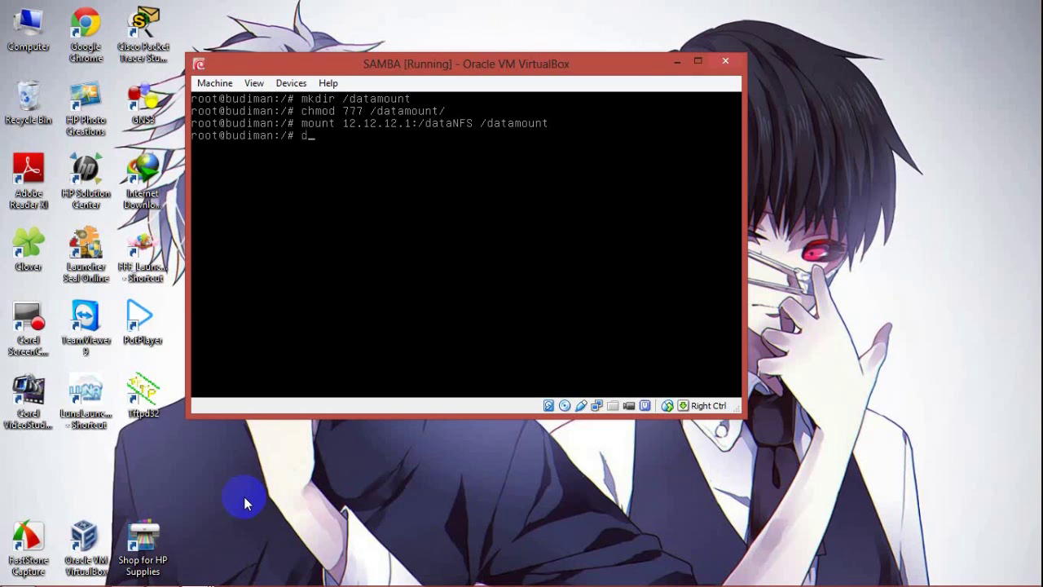
pyautogui.press('Return')
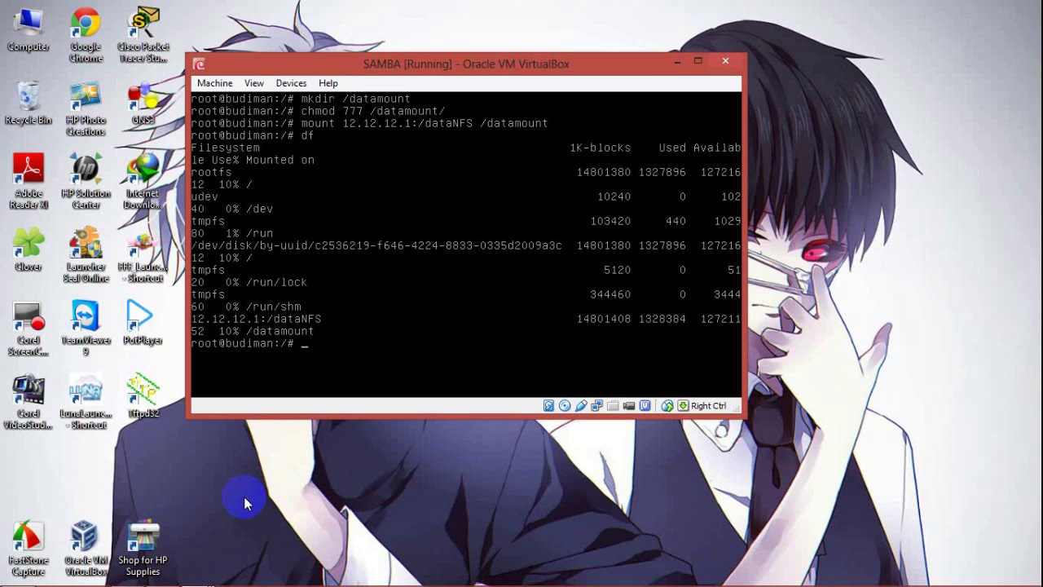
# Step: Enter /datamount and list its contents, showing file.txt
pyautogui.write('clear')
pyautogui.press('Return')
pyautogui.write('cd /datamount.')
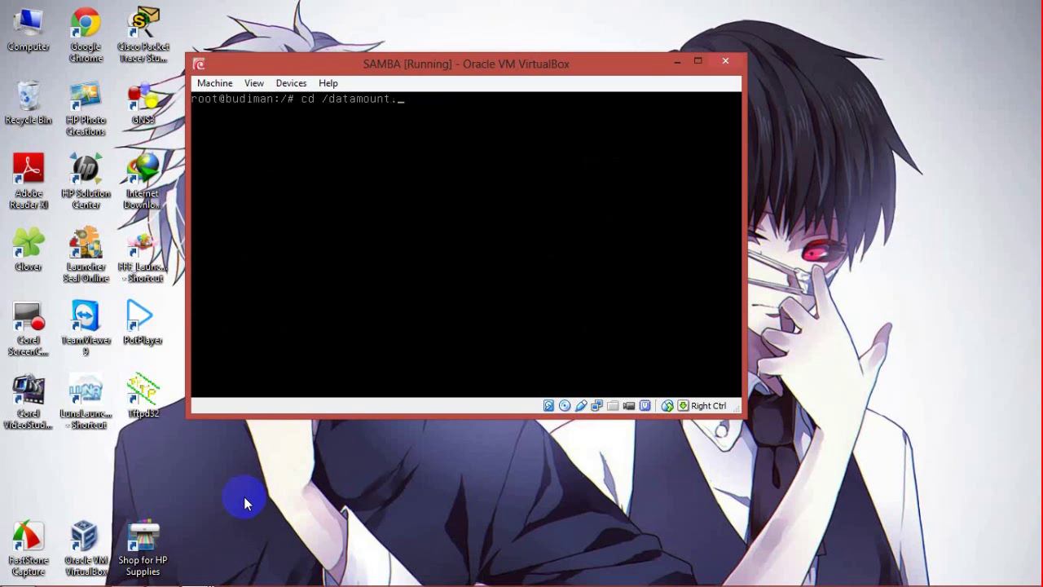
pyautogui.press('Return')
pyautogui.press('Up')
pyautogui.press('BackSpace')
pyautogui.write('/')
pyautogui.press('Return')
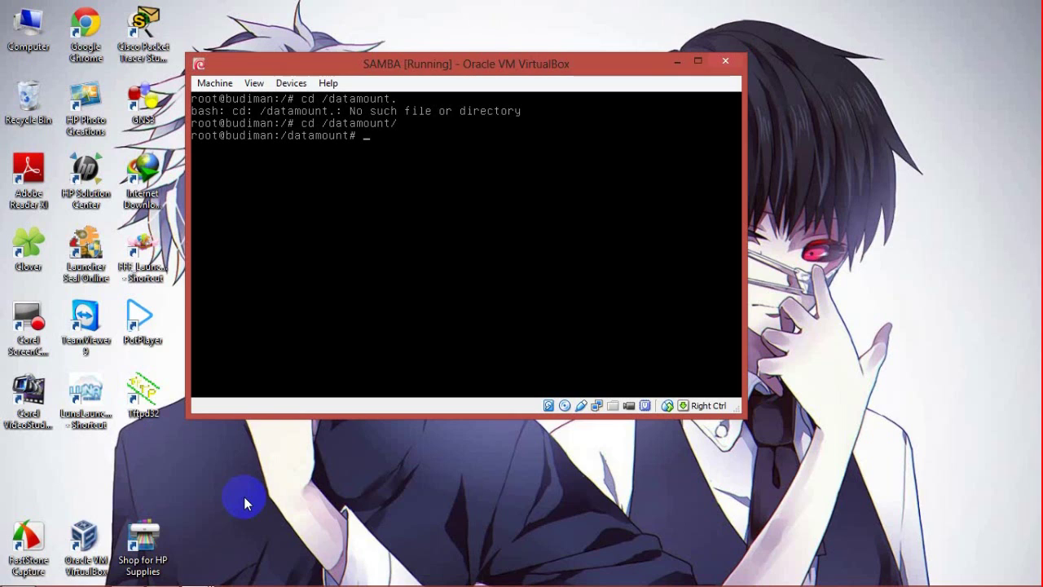
pyautogui.write('ls')
pyautogui.press('Return')
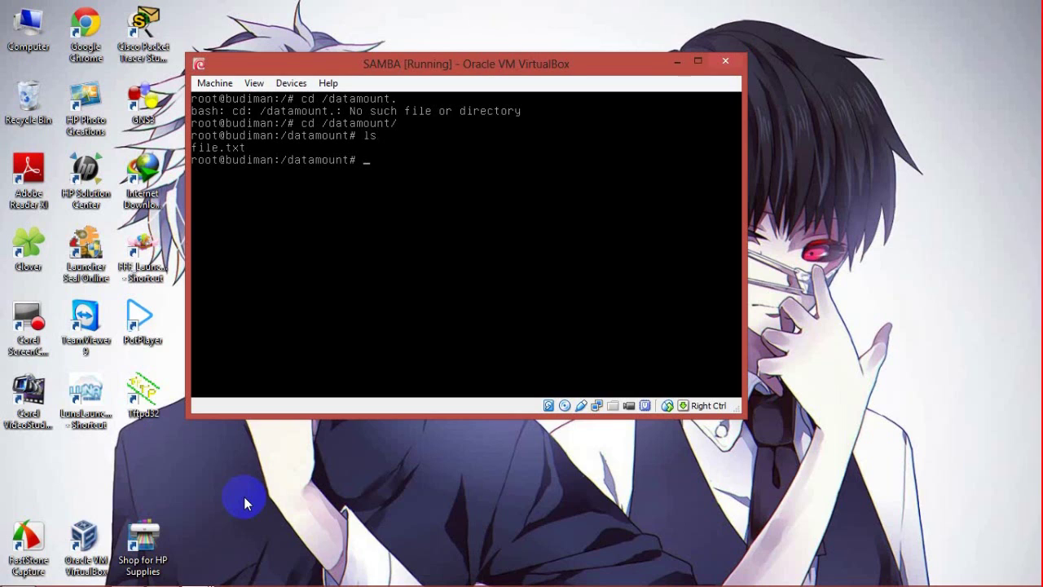
# Step: Open file.txt in nano and type 'data samba'
pyautogui.write('nano file.tx')
pyautogui.write('t')
pyautogui.press('Return')
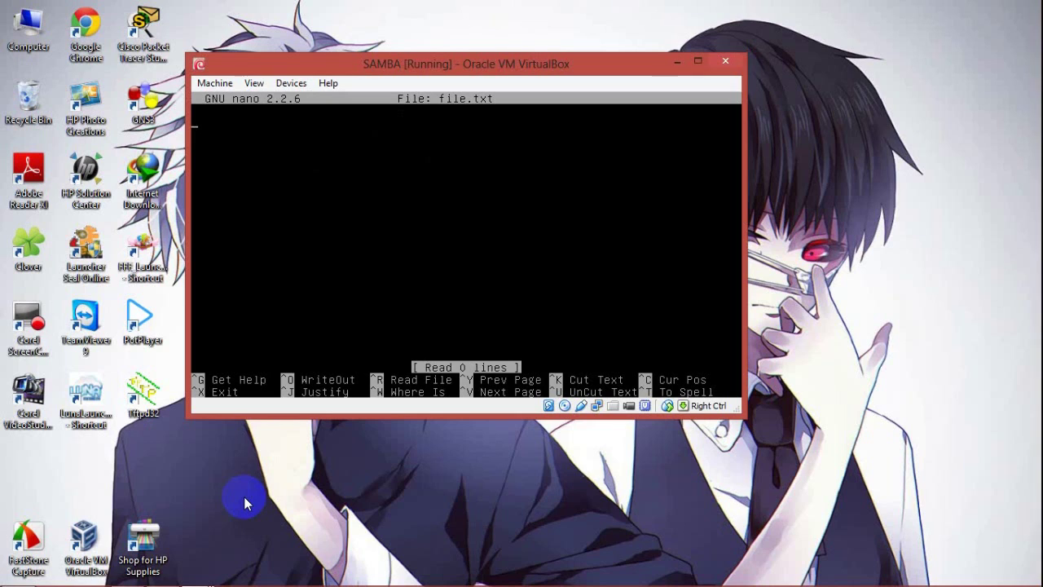
pyautogui.write('data samba')
# Step: Save file.txt and bring the NFS VM window to the front
pyautogui.hotkey('ctrl', 'x')
pyautogui.press('y')
pyautogui.press('Return')
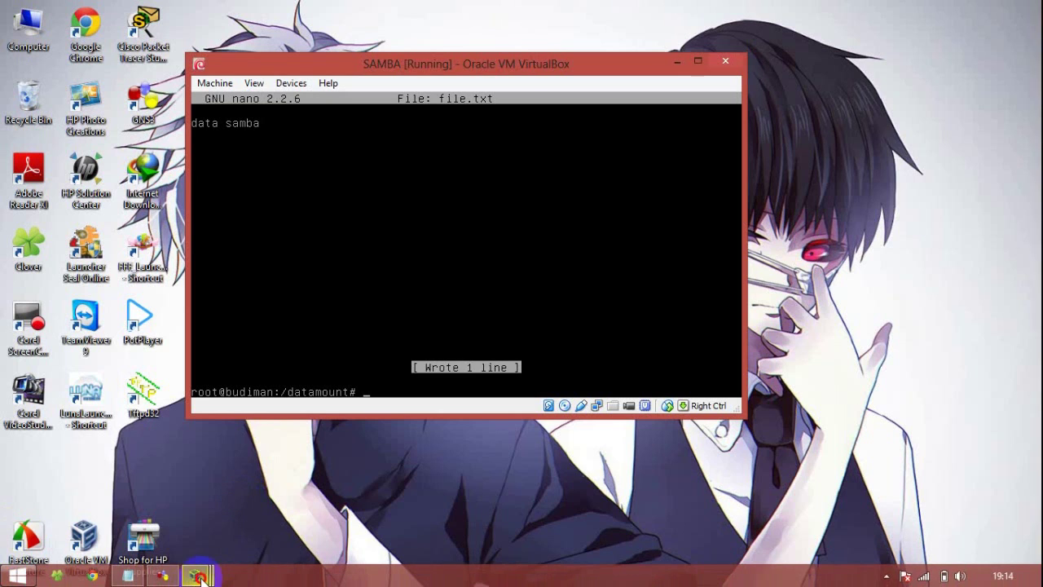
pyautogui.moveTo(195, 574)
pyautogui.click(214, 523)
# Step: Check the mounted filesystems with df
pyautogui.write('cd /')
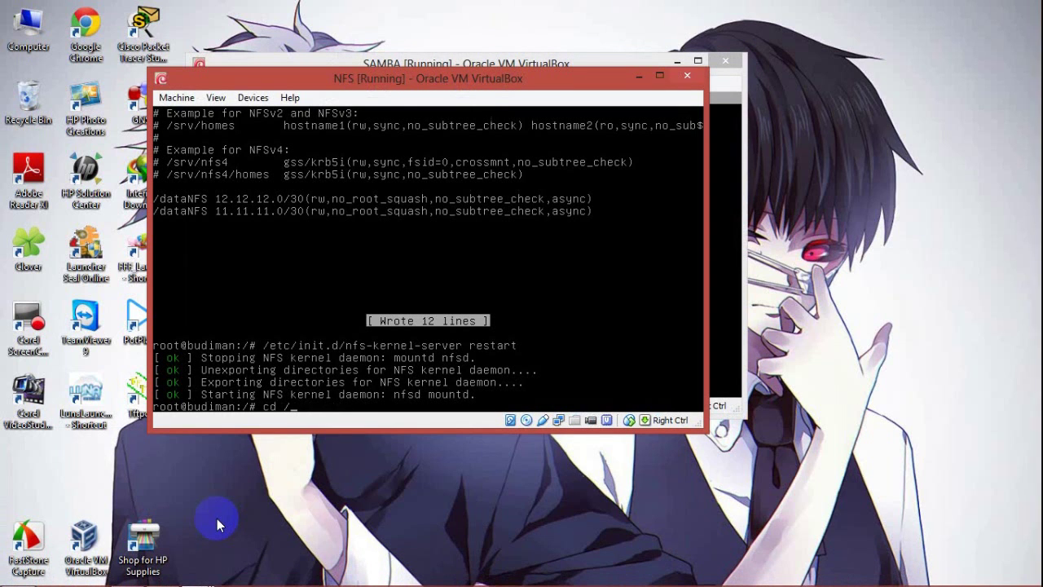
pyautogui.press('BackSpace')
pyautogui.press('BackSpace')
pyautogui.press('BackSpace')
pyautogui.press('BackSpace')
pyautogui.write('df')
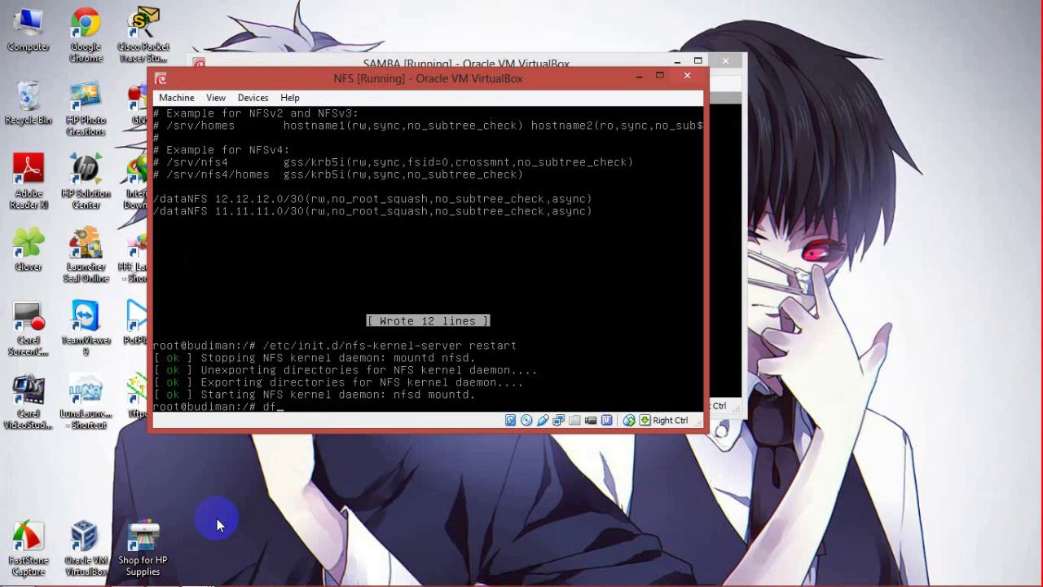
pyautogui.press('Return')
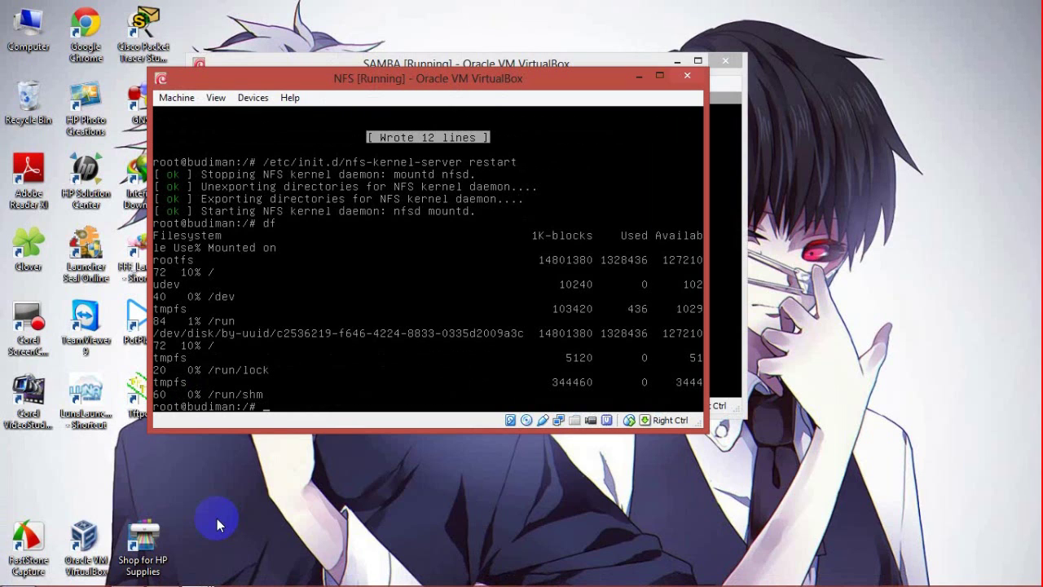
# Step: Change into /dataNFS/ and clear the terminal, moving the SAMBA window aside
pyautogui.write('cd /')
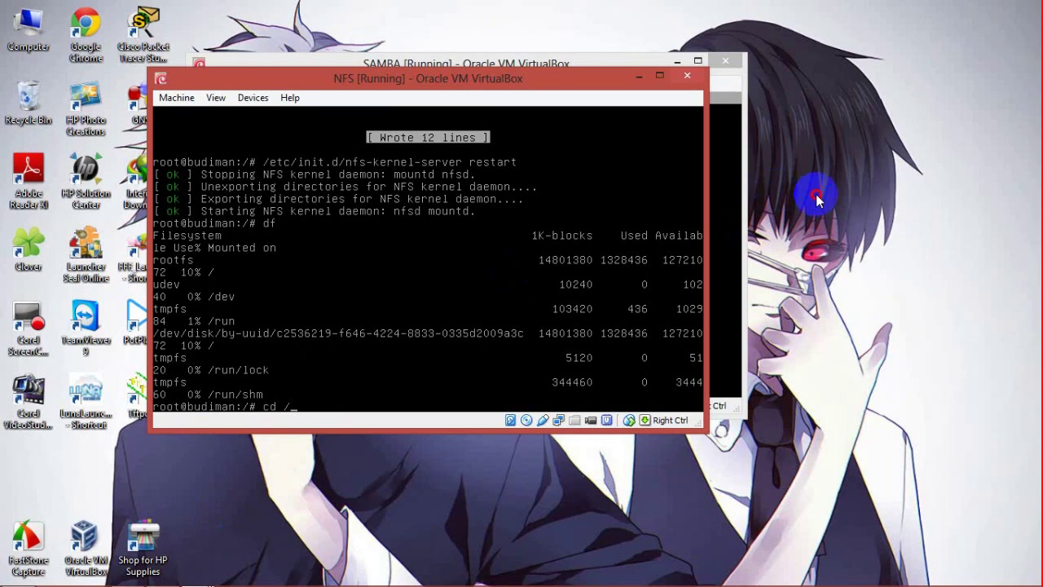
pyautogui.moveTo(258, 57); pyautogui.dragTo(344, 52)
pyautogui.click(352, 86)
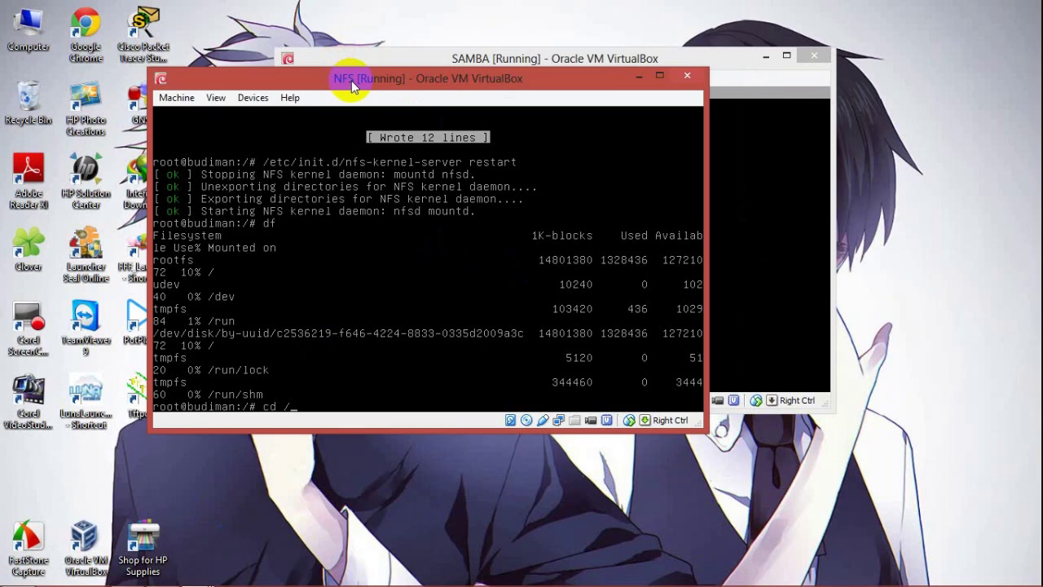
pyautogui.write('dataNFS/')
pyautogui.press('Return')
pyautogui.write('clear')
pyautogui.press('Return')
# Step: List /dataNFS and view file.txt, then arrange the SAMBA and NFS windows apart
pyautogui.write('ls')
pyautogui.press('Return')
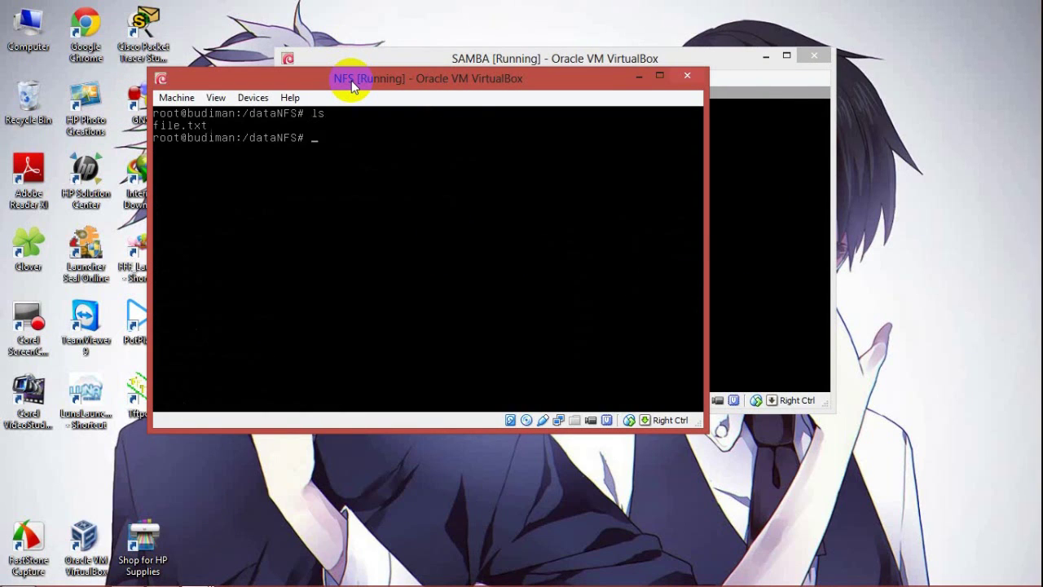
pyautogui.write('nano file')
pyautogui.press('Return')
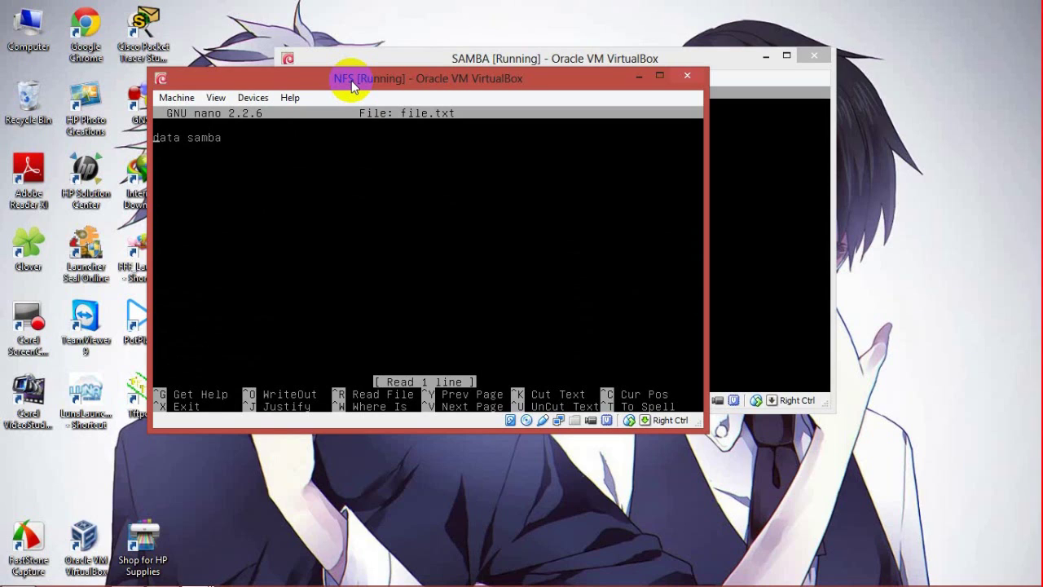
pyautogui.hotkey('ctrl', 'x')
pyautogui.moveTo(443, 60); pyautogui.dragTo(617, 68)
pyautogui.moveTo(427, 80); pyautogui.dragTo(389, 173)
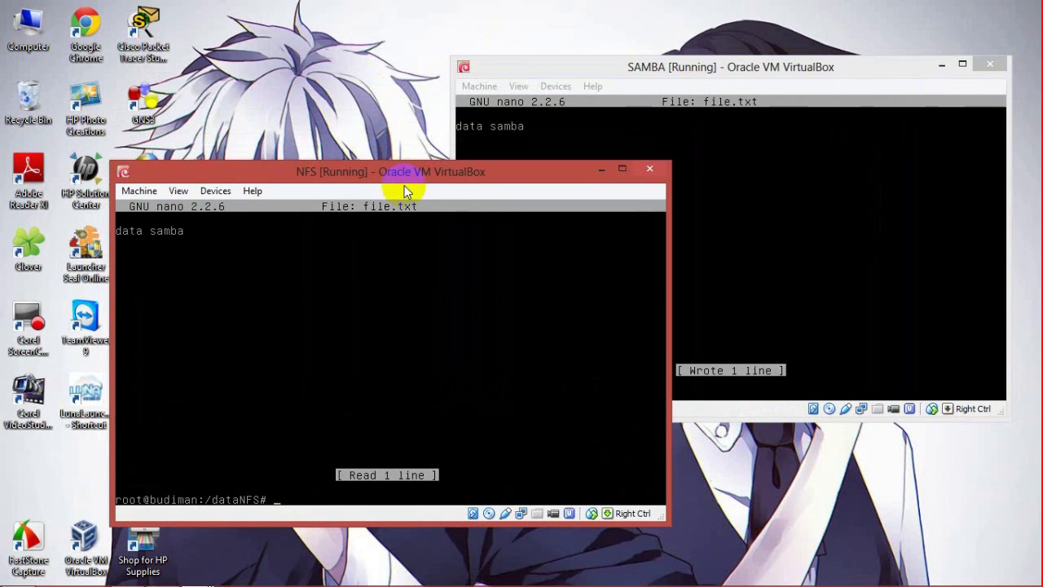
# Step: Minimize the NFS and SAMBA VM windows and bring the FTP VM forward
pyautogui.click(193, 575)
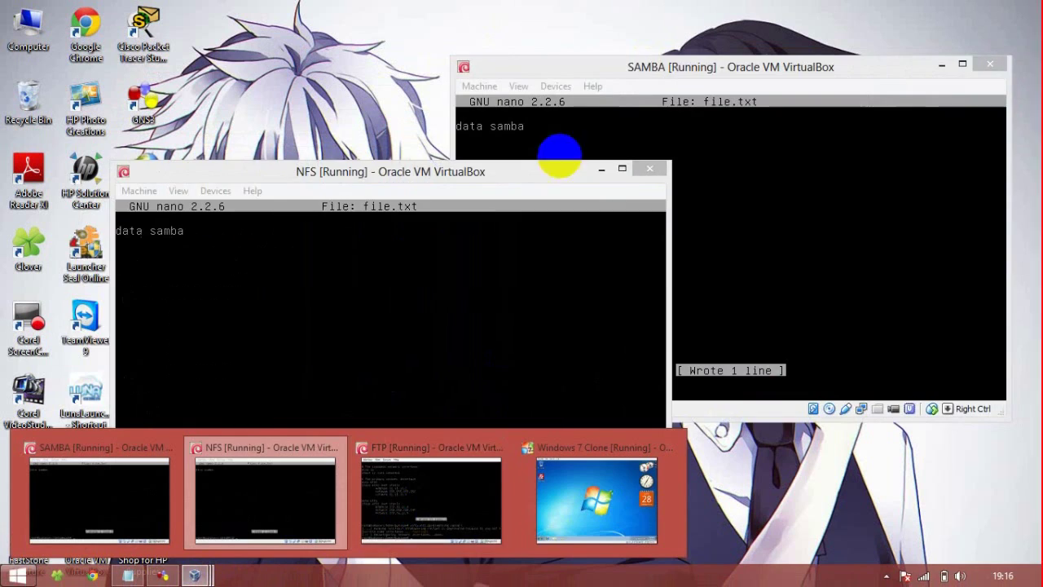
pyautogui.click(601, 168)
pyautogui.click(941, 63)
pyautogui.click(194, 575)
pyautogui.click(435, 521)
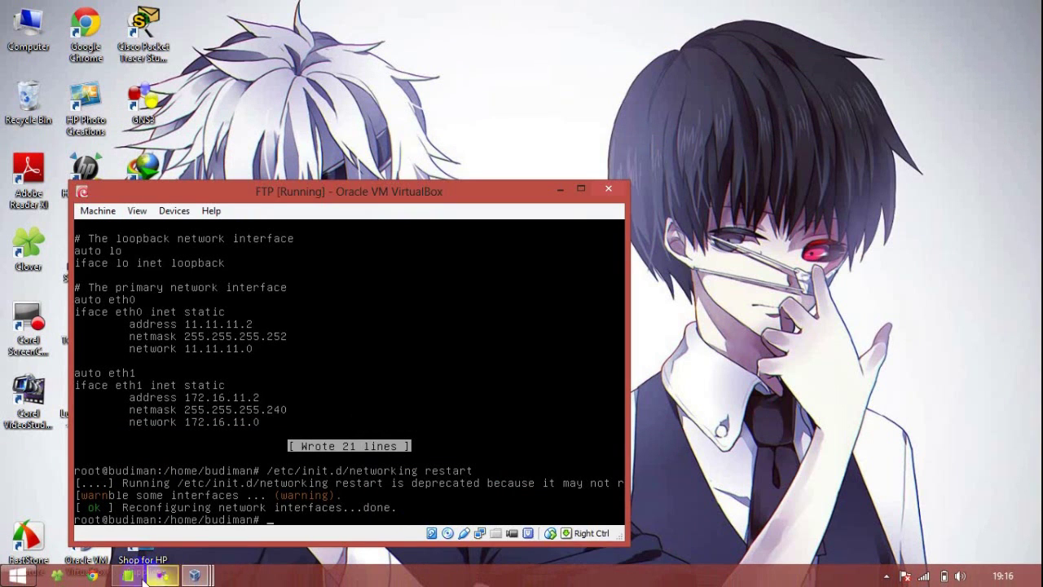
# Step: Add '6. Konfigurasikan FTPnya' to the Notepad log and return to the FTP VM
pyautogui.click(129, 576)
pyautogui.press('Return')
pyautogui.write('6. Konfigurasikan')
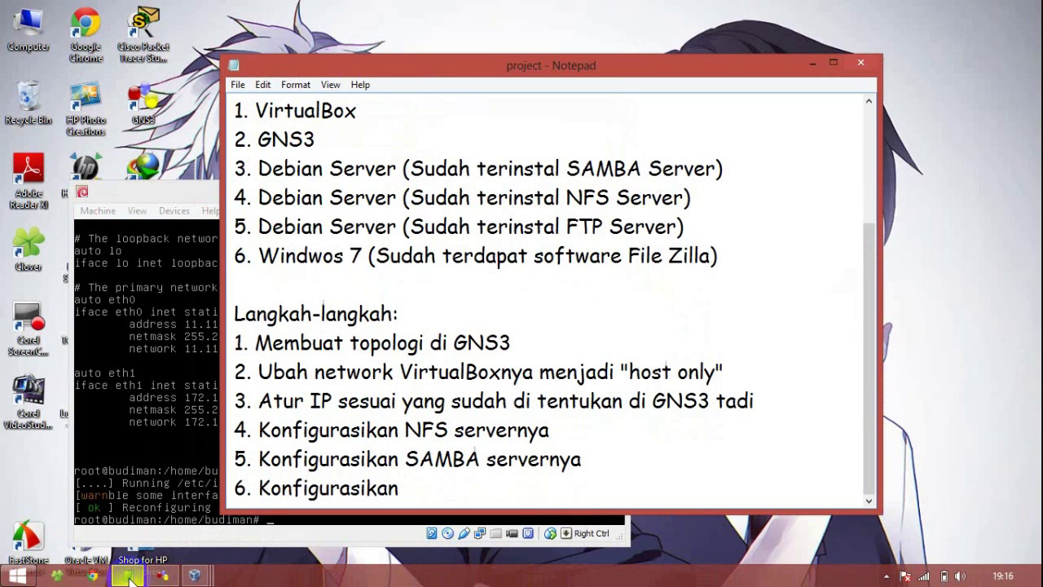
pyautogui.write(' FTPnya')
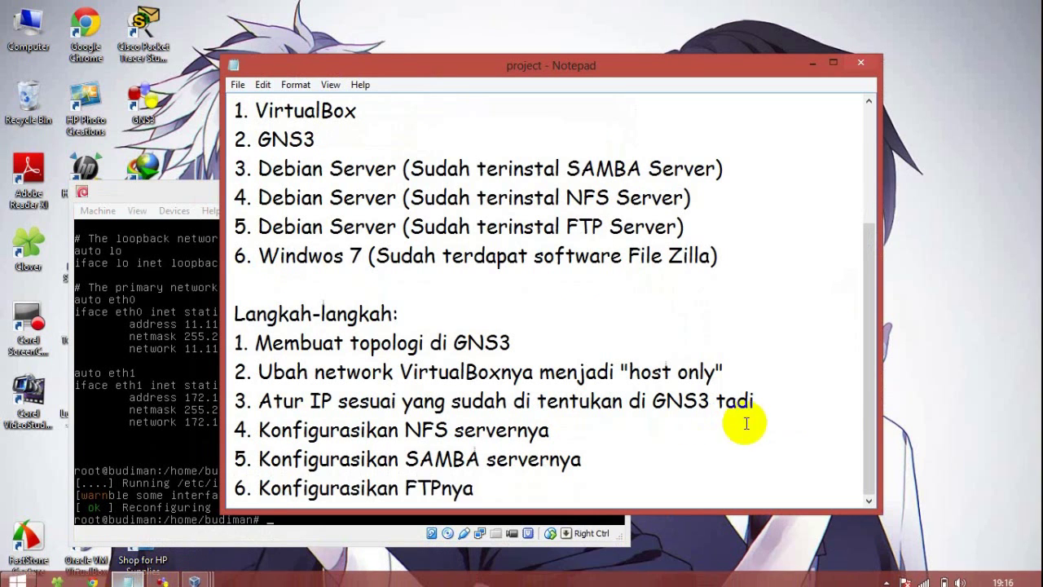
pyautogui.click(812, 63)
pyautogui.moveTo(338, 198); pyautogui.dragTo(418, 145)
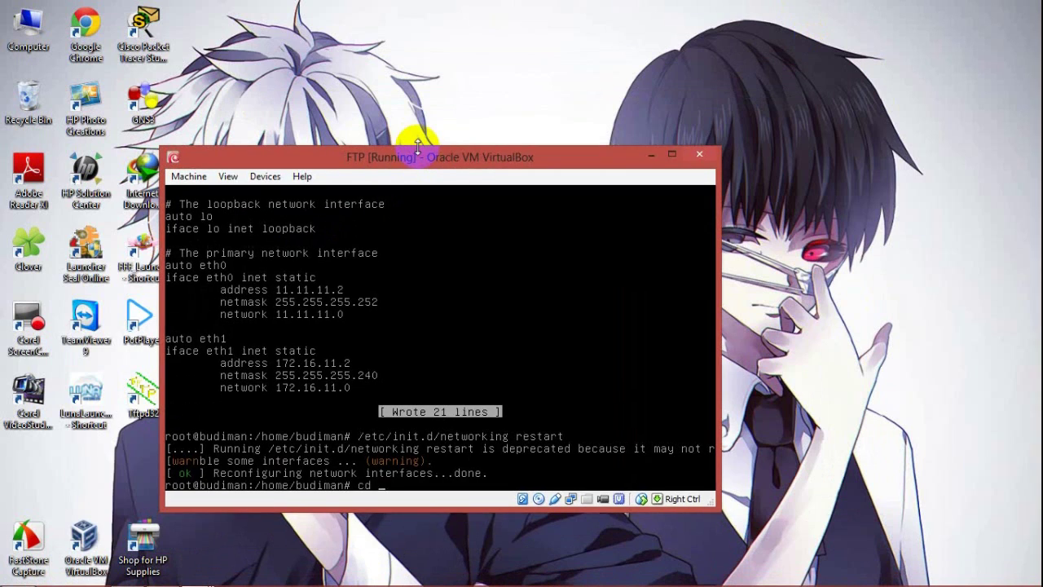
# Step: Go to the root directory, clear the screen, and attempt a proftpd package check
pyautogui.write('/')
pyautogui.press('Return')
pyautogui.write('clear')
pyautogui.press('Return')
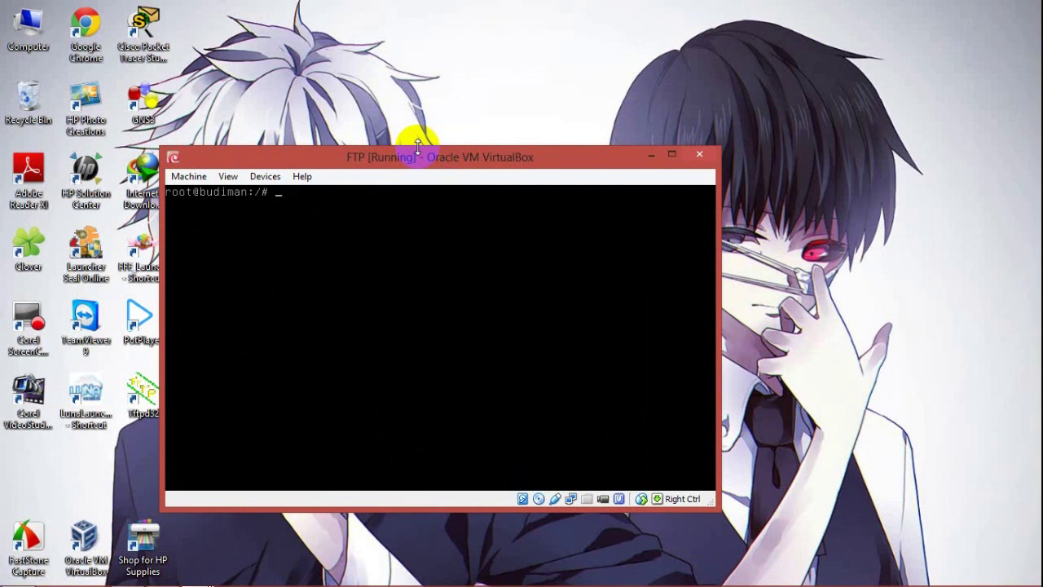
pyautogui.write('dpkg-l ')
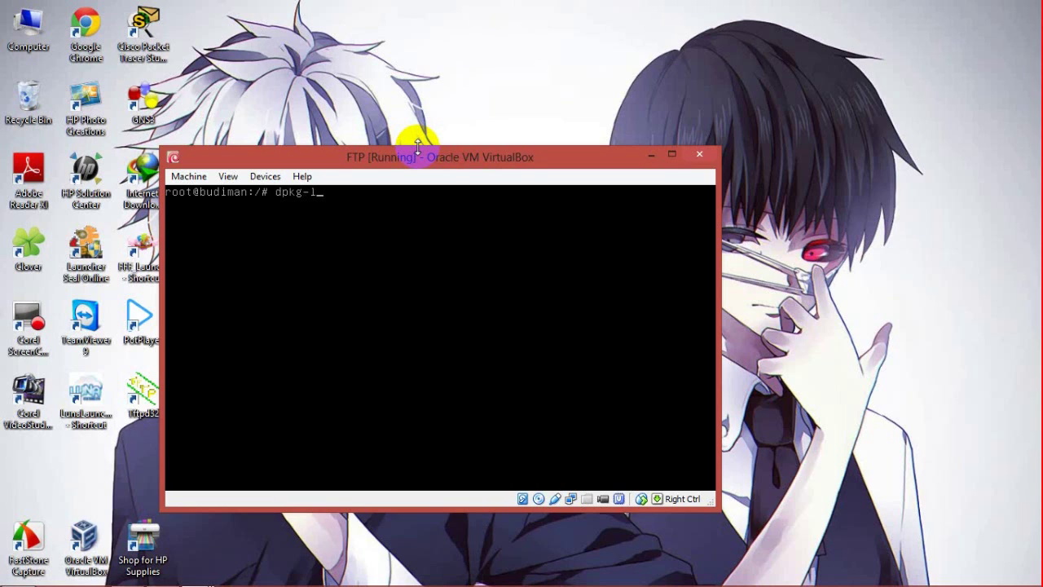
pyautogui.write('proftpd')
pyautogui.press('Return')
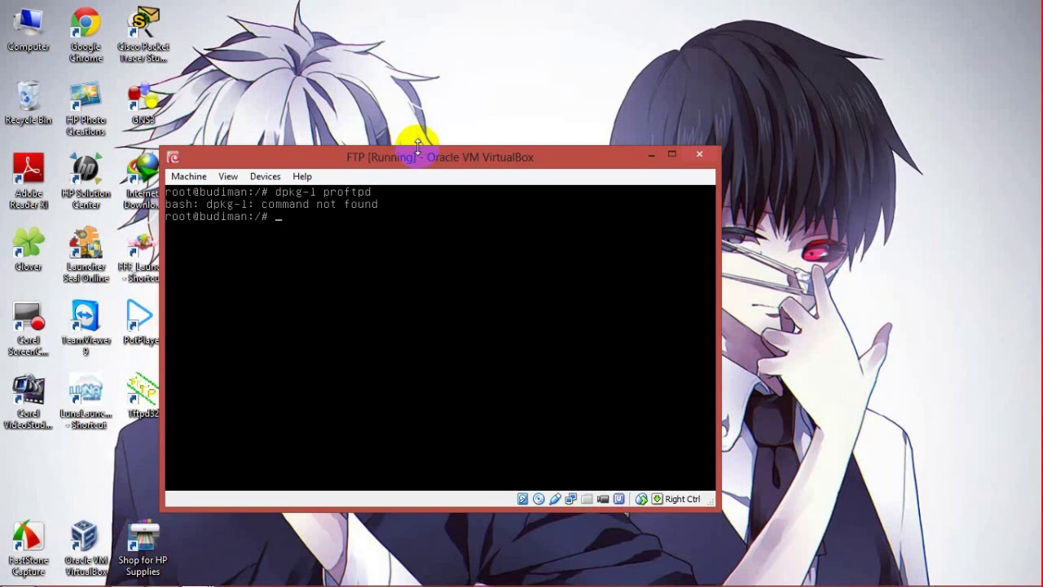
pyautogui.write('clear')
pyautogui.press('Return')
# Step: Try installing proftpd, then confirm with dpkg -l proftpd that it isn't installed
pyautogui.write('apt-get-install ')
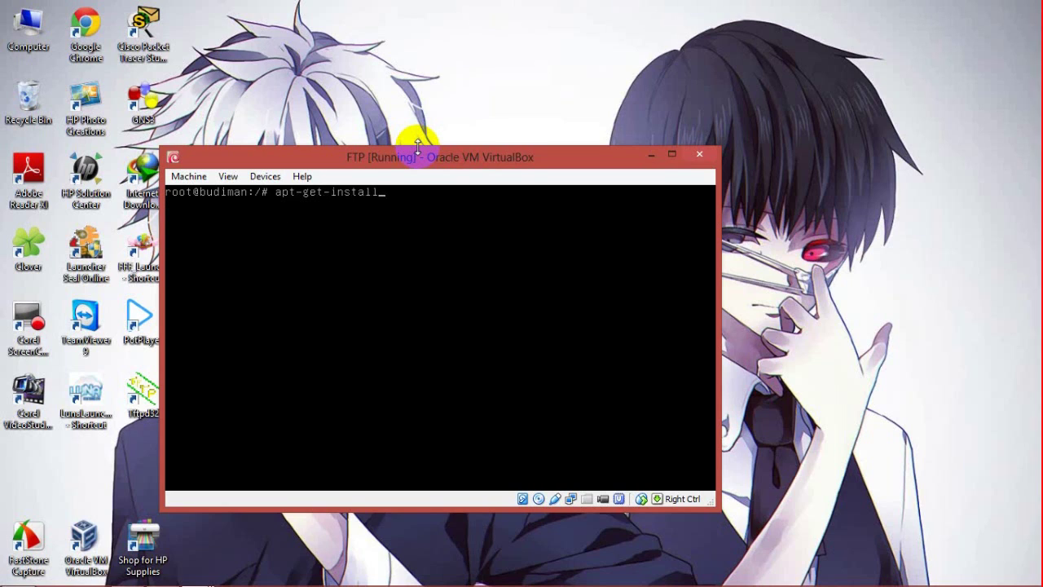
pyautogui.write('proftpd -y')
pyautogui.press('Return')
pyautogui.write('nano /etc/')
pyautogui.press('BackSpace')
pyautogui.press('BackSpace')
pyautogui.press('BackSpace')
pyautogui.press('BackSpace')
pyautogui.press('BackSpace')
pyautogui.press('BackSpace')
pyautogui.press('BackSpace')
pyautogui.press('BackSpace')
pyautogui.press('BackSpace')
pyautogui.press('BackSpace')
pyautogui.write('dpkg -l proftpd')
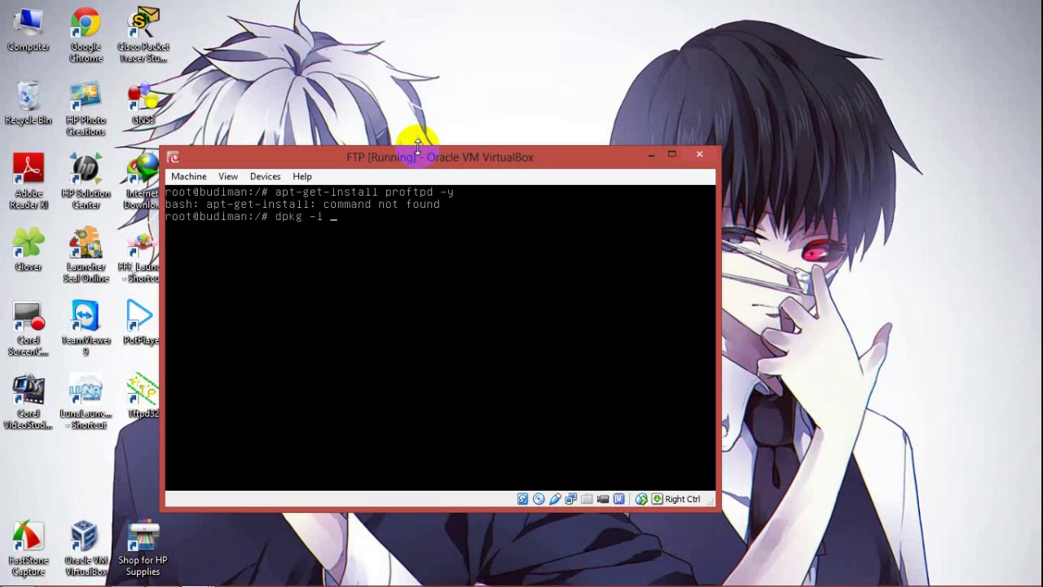
pyautogui.press('Return')
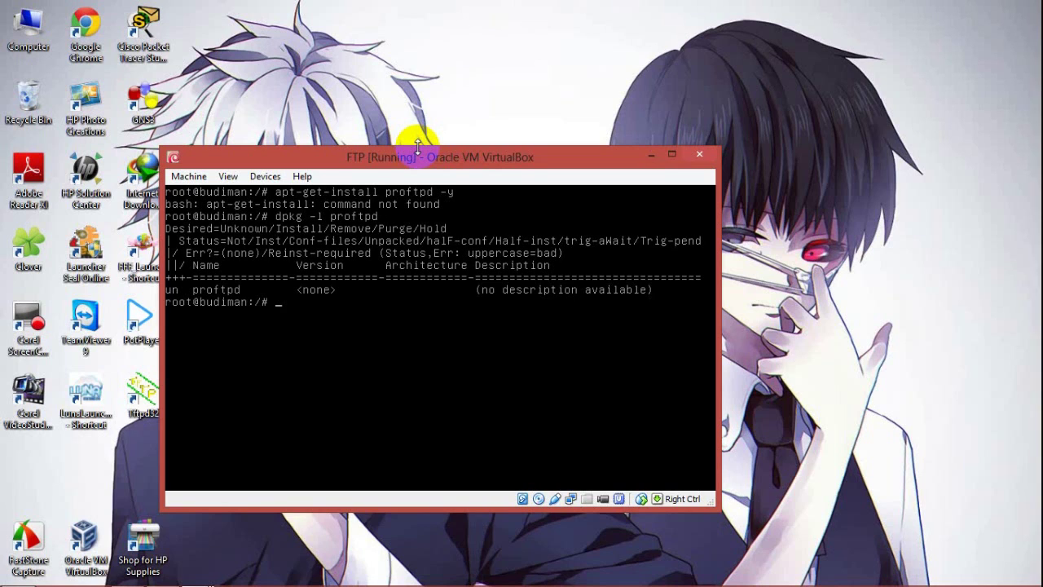
pyautogui.write('clear')
pyautogui.press('Return')
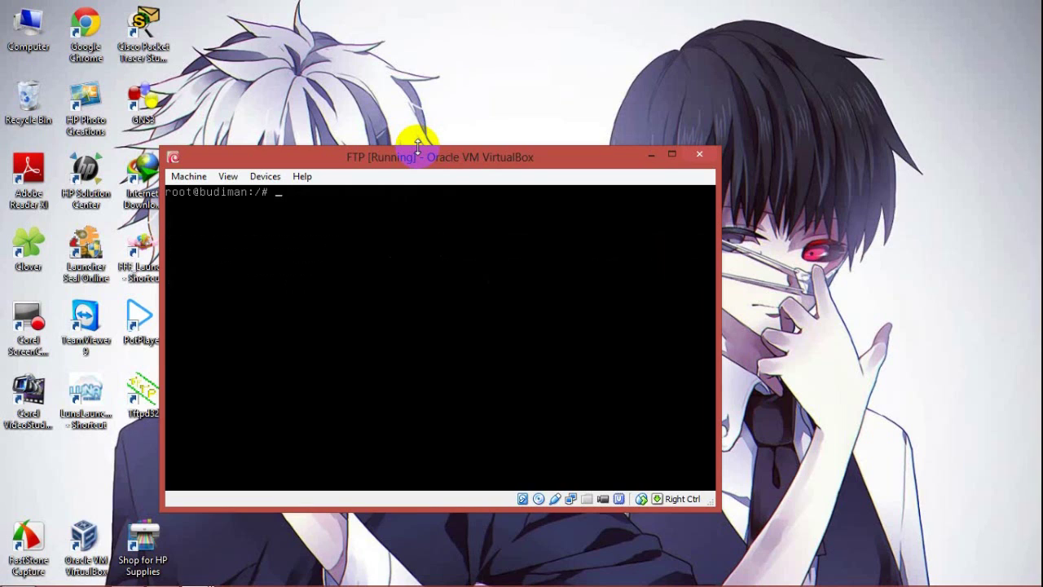
# Step: Create /dataFTP containing file.txt and give it 777 permissions
pyautogui.write('mkdir /dataFTP')
pyautogui.press('Return')
pyautogui.write('touch /dataFTP')
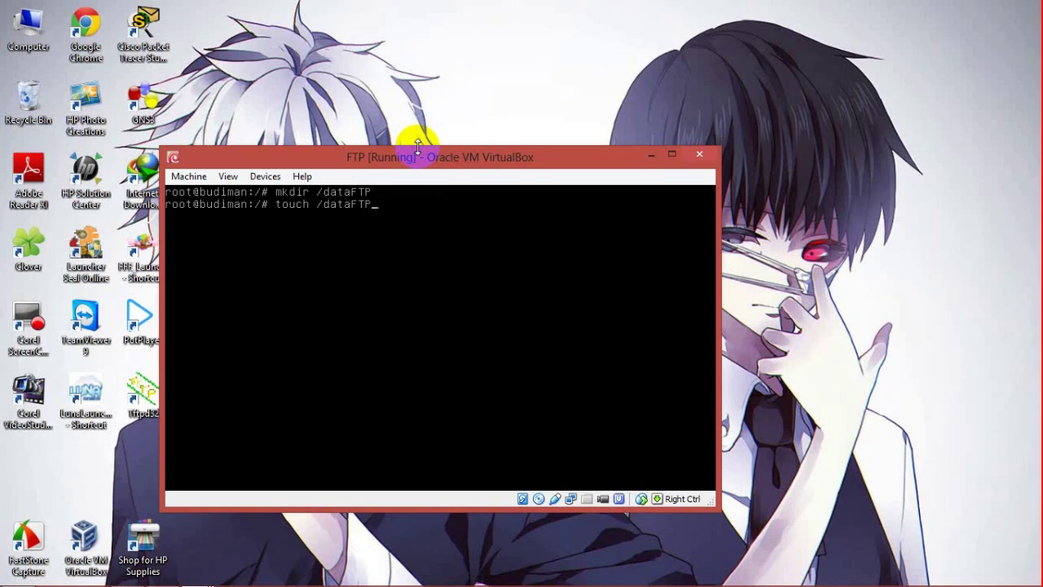
pyautogui.write('/file.txt')
pyautogui.press('Return')
pyautogui.write('chmod 777')
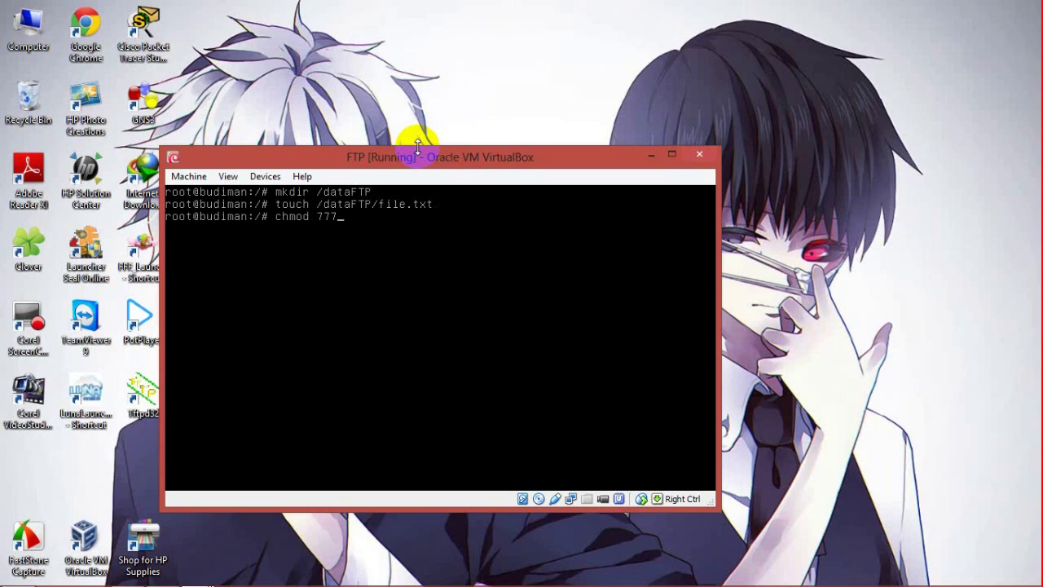
pyautogui.write(' /dataFTP/')
pyautogui.press('Return')
# Step: Add users manager and karyawan with /dataFTP as their home directory
pyautogui.write('useradd -d')
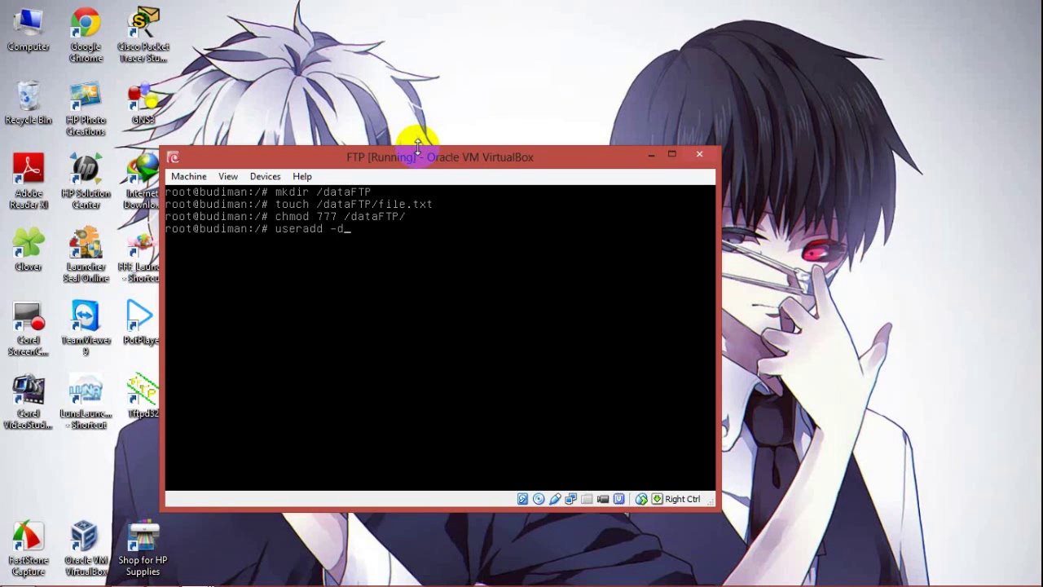
pyautogui.write(' /dataFTP manager')
pyautogui.press('Return')
pyautogui.press('Up')
pyautogui.press('BackSpace')
pyautogui.press('BackSpace')
pyautogui.press('BackSpace')
pyautogui.press('BackSpace')
pyautogui.press('BackSpace')
pyautogui.press('BackSpace')
pyautogui.write('karyawan')
pyautogui.press('Left')
pyautogui.press('Left')
pyautogui.press('Left')
pyautogui.press('Left')
pyautogui.press('Left')
pyautogui.press('Left')
pyautogui.press('Left')
pyautogui.press('Left')
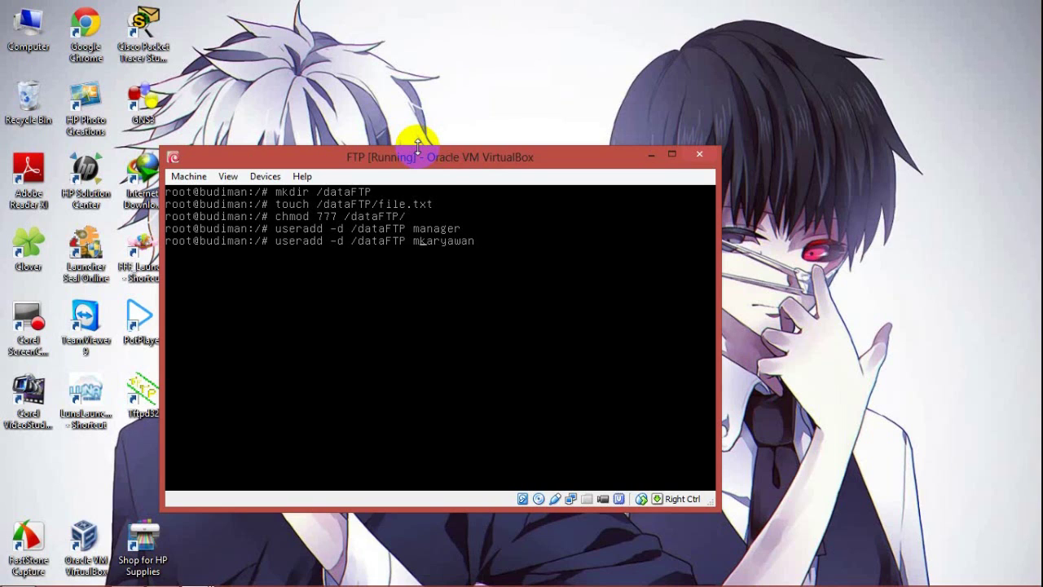
pyautogui.press('BackSpace')
pyautogui.press('End')
pyautogui.press('Return')
# Step: Set a new password for the manager account
pyautogui.write('passwd managwe')
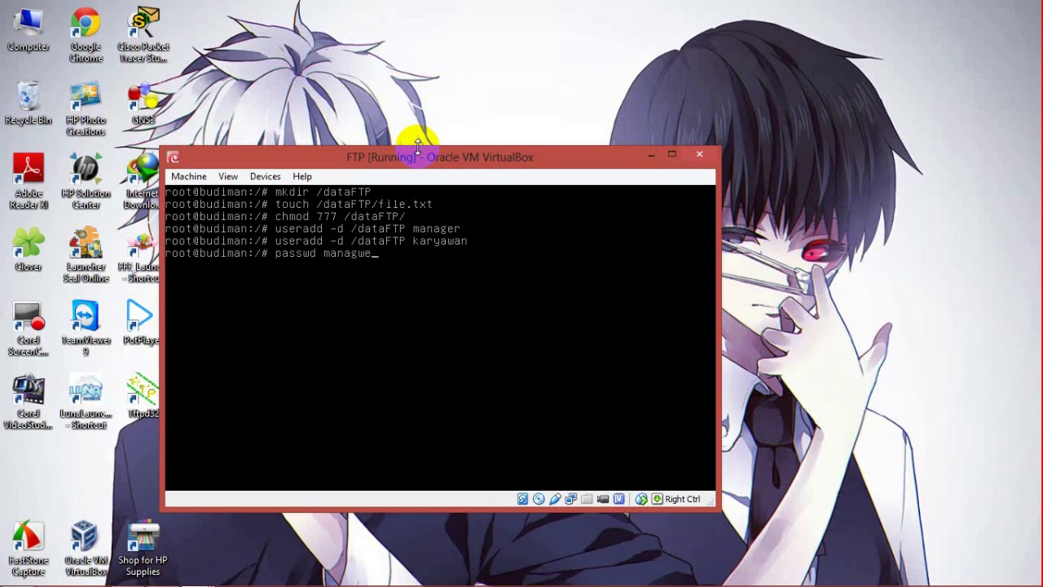
pyautogui.press('Return')
pyautogui.press('Up')
pyautogui.press('BackSpace')
pyautogui.press('BackSpace')
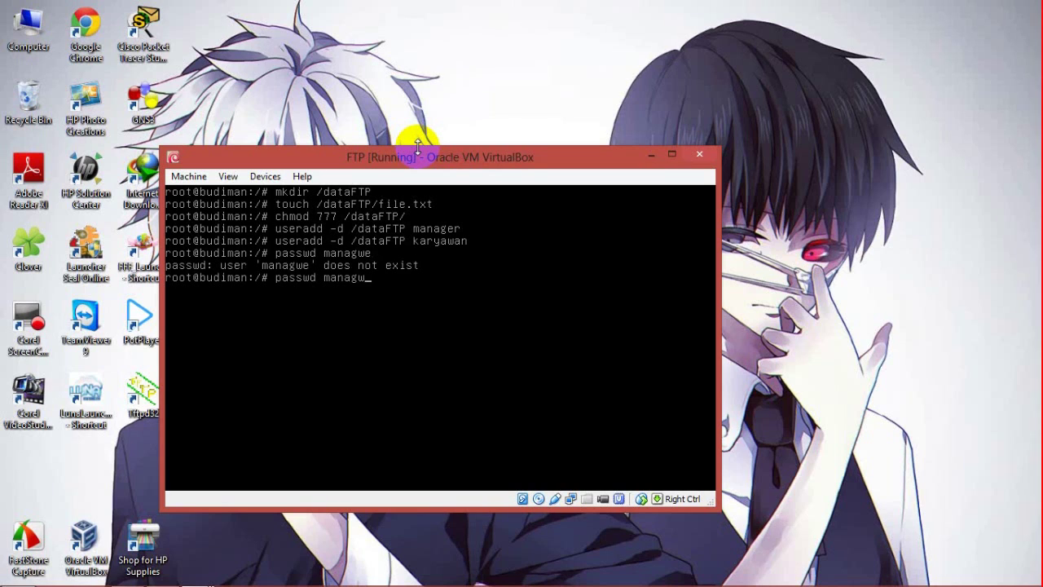
pyautogui.write('er')
pyautogui.press('Return')
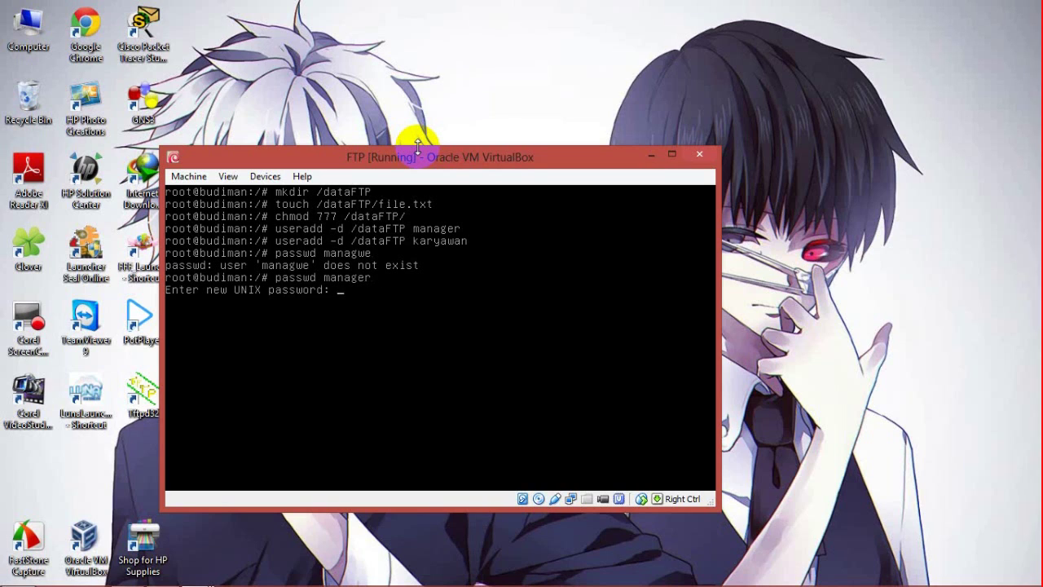
pyautogui.press('Return')
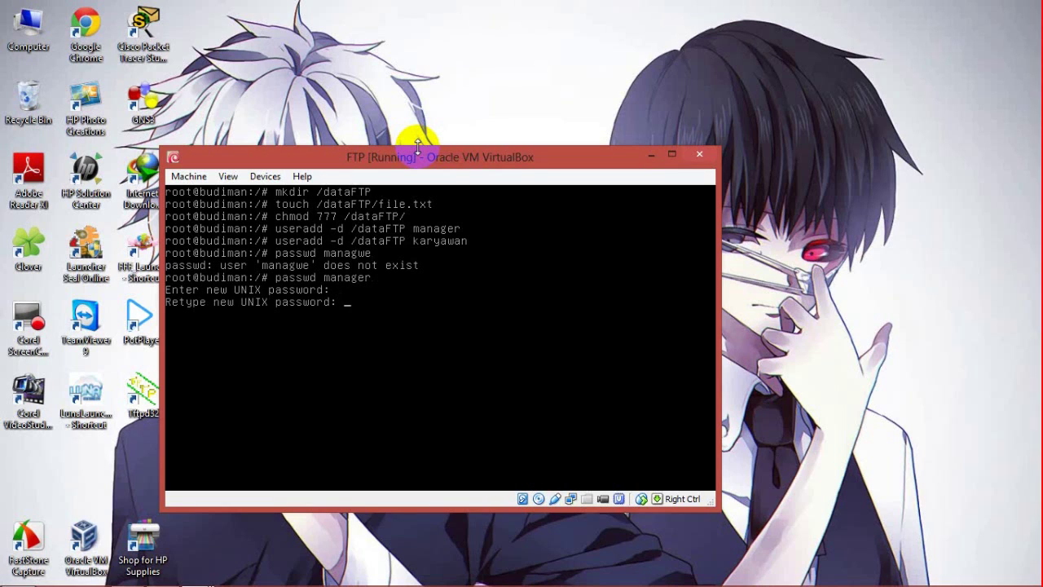
pyautogui.press('Return')
# Step: Set a new password for the karyawan account and clear the terminal
pyautogui.press('Up')
pyautogui.press('BackSpace')
pyautogui.press('BackSpace')
pyautogui.press('BackSpace')
pyautogui.press('BackSpace')
pyautogui.press('BackSpace')
pyautogui.press('BackSpace')
pyautogui.press('BackSpace')
pyautogui.write('karyawan')
pyautogui.press('Return')
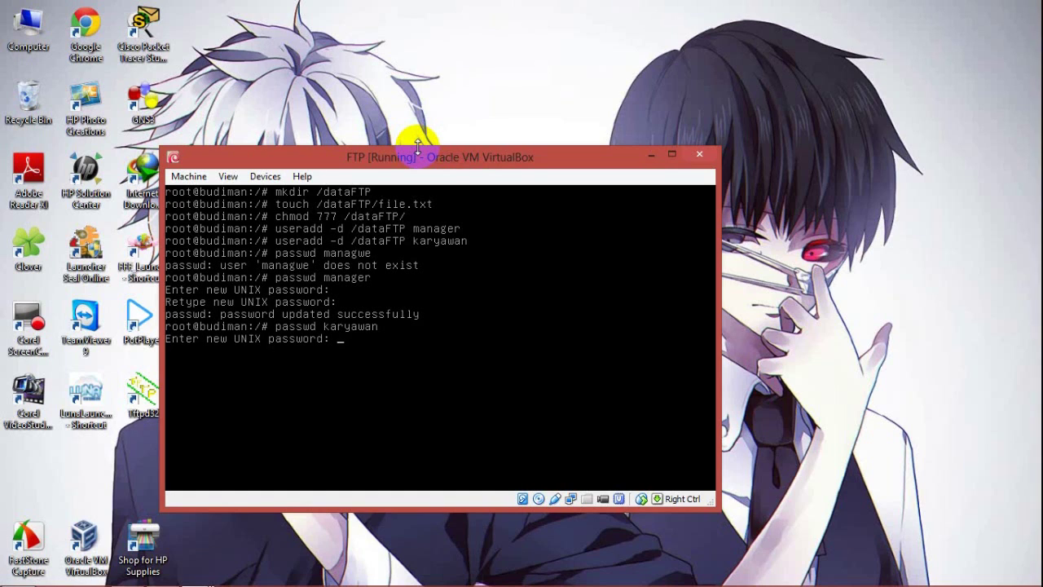
pyautogui.press('Return')
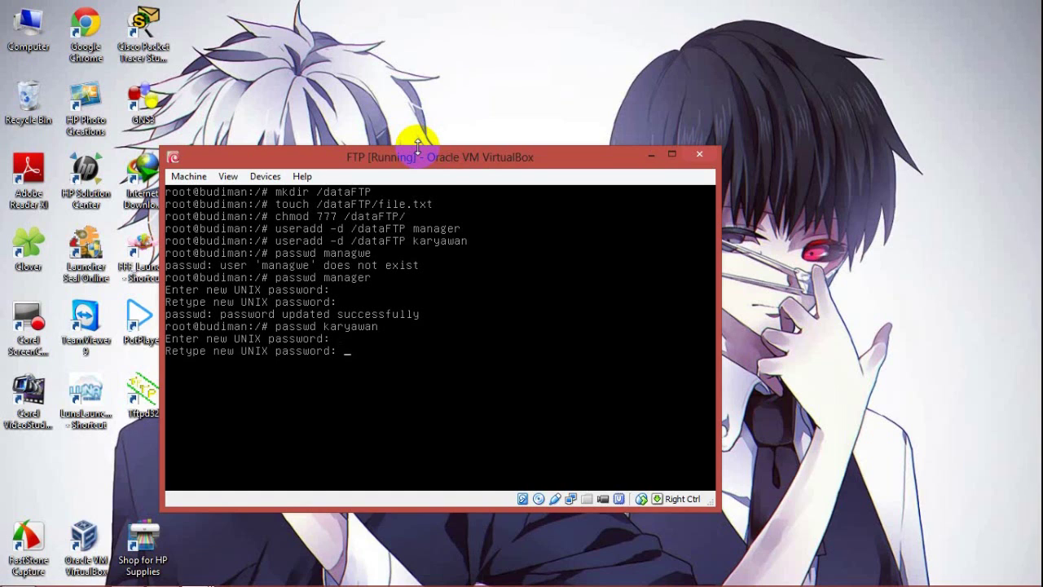
pyautogui.press('Return')
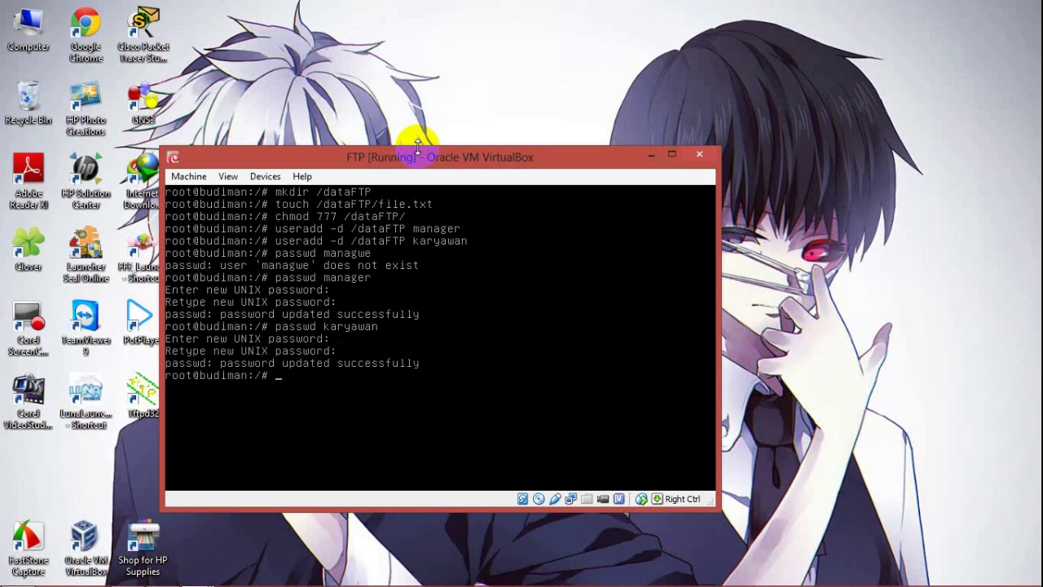
pyautogui.write('clear')
pyautogui.press('Return')
pyautogui.write('nano /etc/proftpd/proftpd.conf')
# Step: Open proftpd.conf and append a <Limit DELE RMD> block allowing only manager
pyautogui.press('Return')
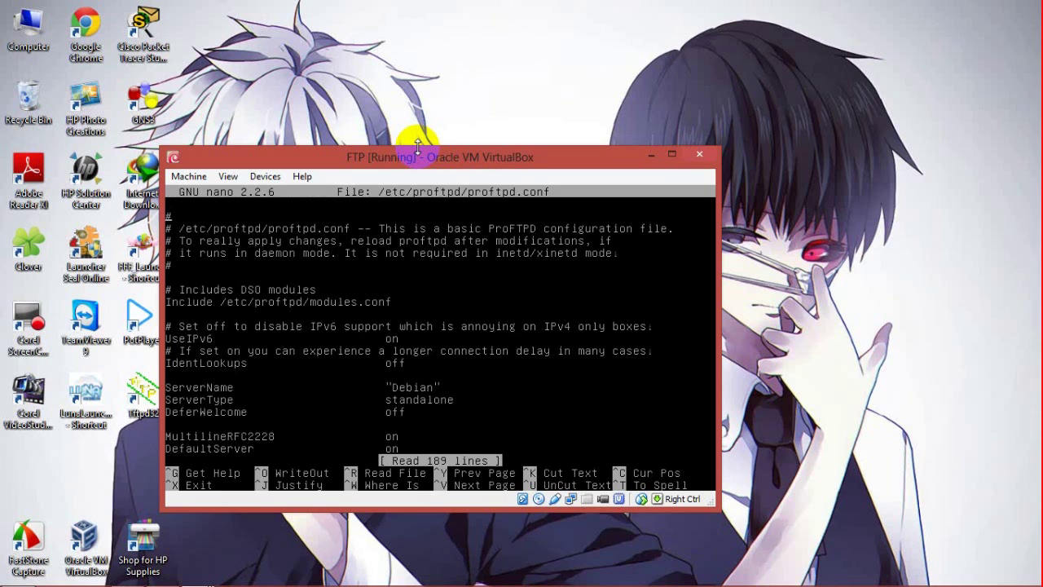
pyautogui.press('Down')
pyautogui.press('Down')
pyautogui.press('Down')
pyautogui.press('Down')
pyautogui.press('Down')
pyautogui.press('Down')
pyautogui.press('Down')
pyautogui.press('Down')
pyautogui.press('Down')
pyautogui.press('Down')
pyautogui.press('Down')
pyautogui.press('Down')
pyautogui.press('Down')
pyautogui.press('Down')
pyautogui.press('Down')
pyautogui.press('Down')
pyautogui.press('Down')
pyautogui.press('Down')
pyautogui.press('Down')
pyautogui.press('Down')
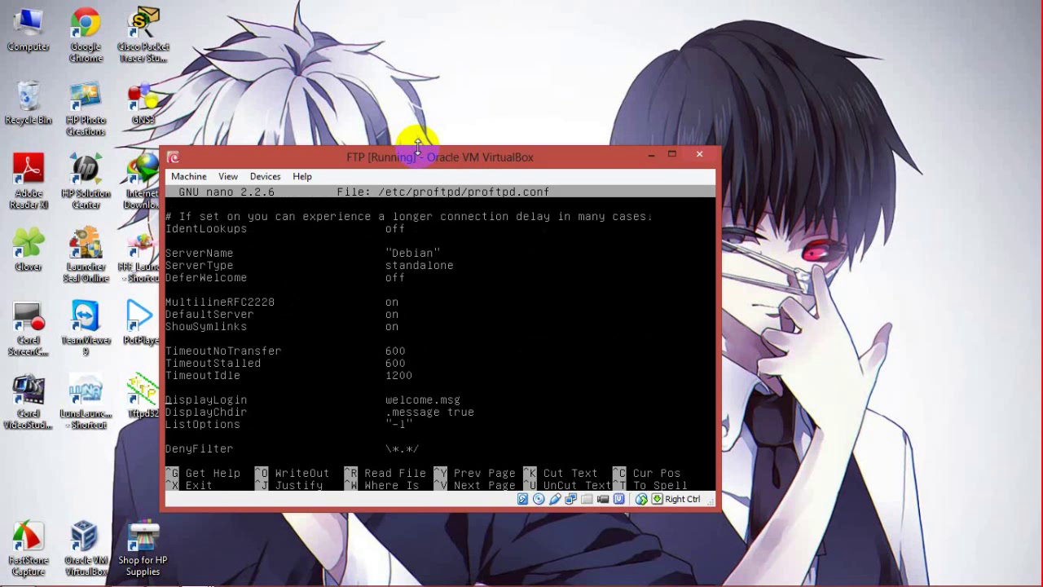
pyautogui.press('Down')
pyautogui.press('Down')
pyautogui.press('Down')
pyautogui.press('Down')
pyautogui.press('Down')
pyautogui.press('Down')
pyautogui.press('Down')
pyautogui.press('Down')
pyautogui.press('Down')
pyautogui.press('Down')
pyautogui.press('Down')
pyautogui.press('Down')
pyautogui.press('Down')
pyautogui.press('Down')
pyautogui.press('Down')
pyautogui.press('Down')
pyautogui.press('Down')
pyautogui.press('Down')
pyautogui.press('Down')
pyautogui.press('Down')
pyautogui.press('Down')
pyautogui.press('Down')
pyautogui.press('Down')
pyautogui.press('Down')
pyautogui.press('Down')
pyautogui.press('Down')
pyautogui.press('Down')
pyautogui.press('Down')
pyautogui.press('Down')
pyautogui.press('Down')
pyautogui.press('Down')
pyautogui.press('Down')
pyautogui.press('Down')
pyautogui.press('Down')
pyautogui.press('Down')
pyautogui.press('Down')
pyautogui.press('Down')
pyautogui.press('Down')
pyautogui.press('Down')
pyautogui.press('Down')
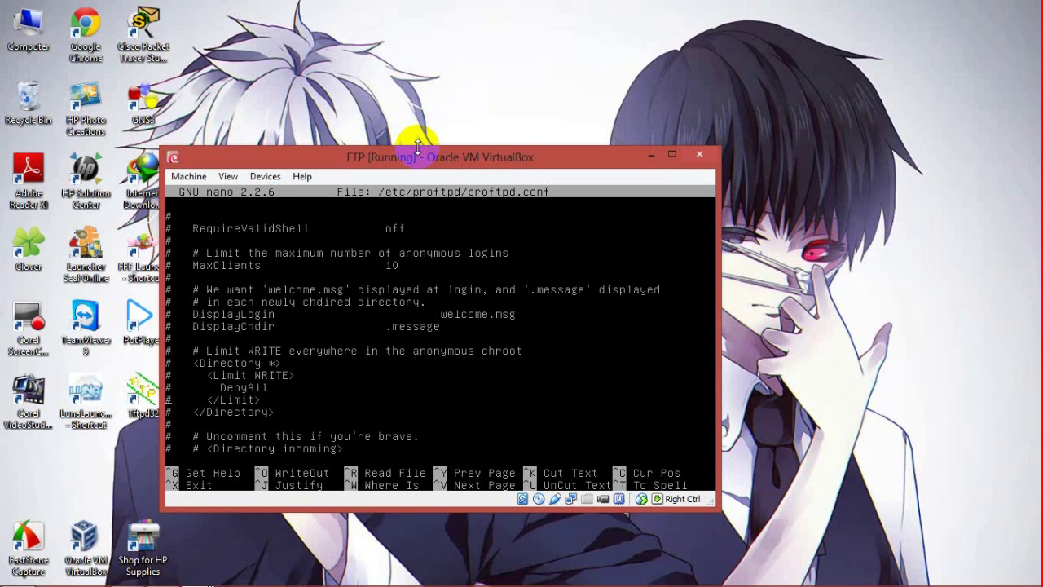
pyautogui.press('Down')
pyautogui.press('Down')
pyautogui.press('Down')
pyautogui.press('Down')
pyautogui.press('Down')
pyautogui.press('Down')
pyautogui.press('Down')
pyautogui.press('Down')
pyautogui.press('Down')
pyautogui.press('Down')
pyautogui.press('Down')
pyautogui.press('Down')
pyautogui.press('Down')
pyautogui.press('Down')
pyautogui.press('Down')
pyautogui.press('Down')
pyautogui.press('Down')
pyautogui.press('Down')
pyautogui.press('Down')
pyautogui.press('Down')
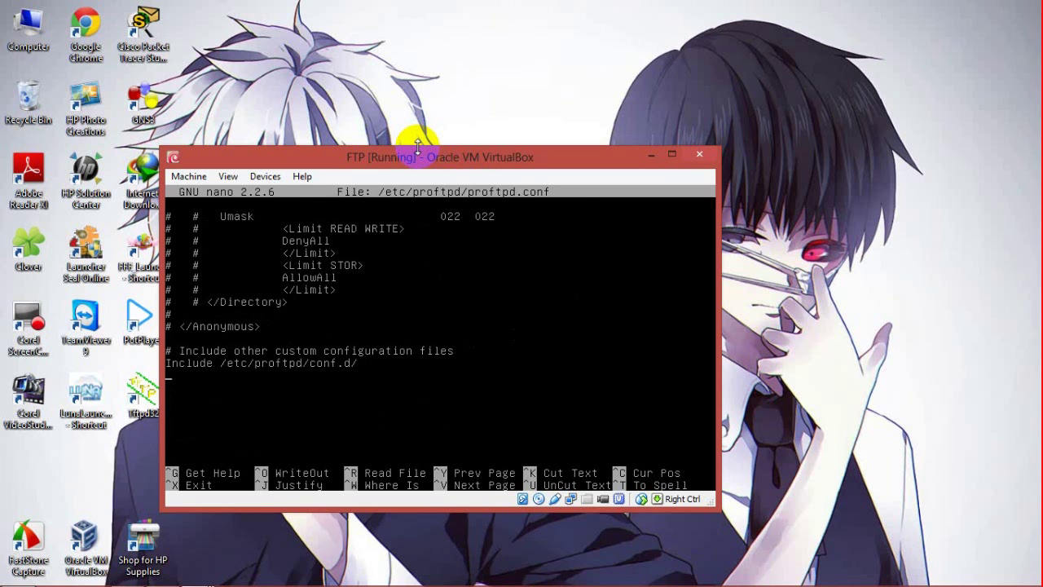
pyautogui.press('Return')
pyautogui.write('<Li')
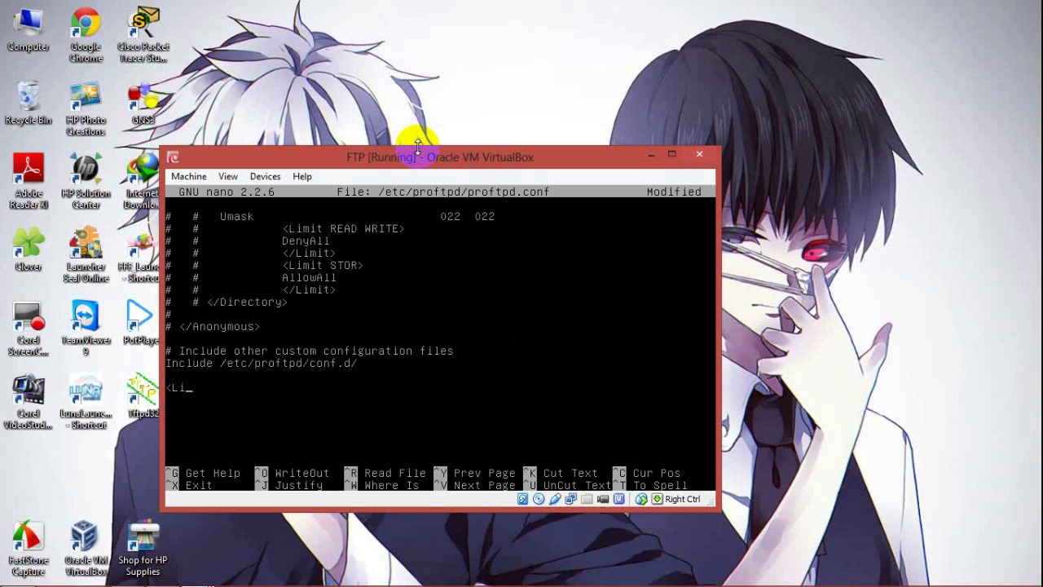
pyautogui.write('mit DELE RMD>')
pyautogui.press('Return')
pyautogui.write('Allowuser ma')
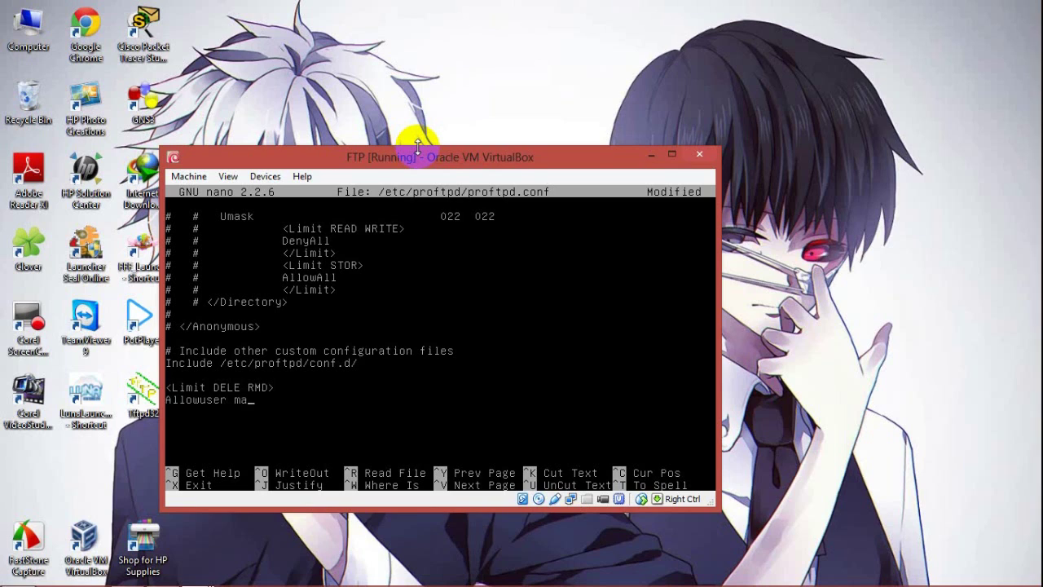
pyautogui.write('nager')
pyautogui.press('Return')
pyautogui.write('DenyALL </L')
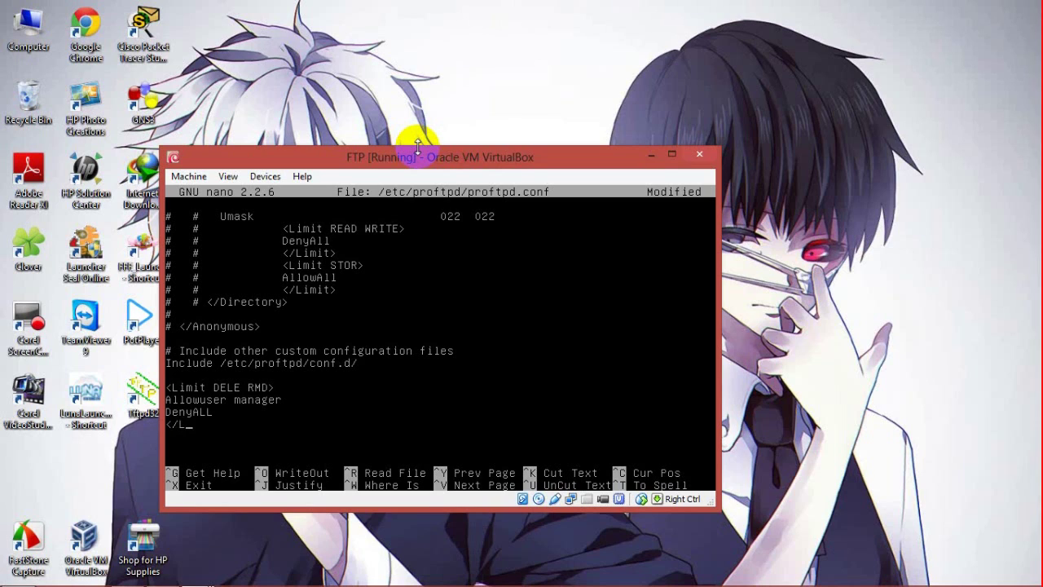
pyautogui.write('imit>')
pyautogui.press('Return')
# Step: Append a <Limit WRITE RMD> block allowing only karyawan, then save proftpd.conf
pyautogui.write('<Limit WRITE RMS')
pyautogui.press('BackSpace')
pyautogui.write('D>')
pyautogui.press('Return')
pyautogui.write('Allowuser k')
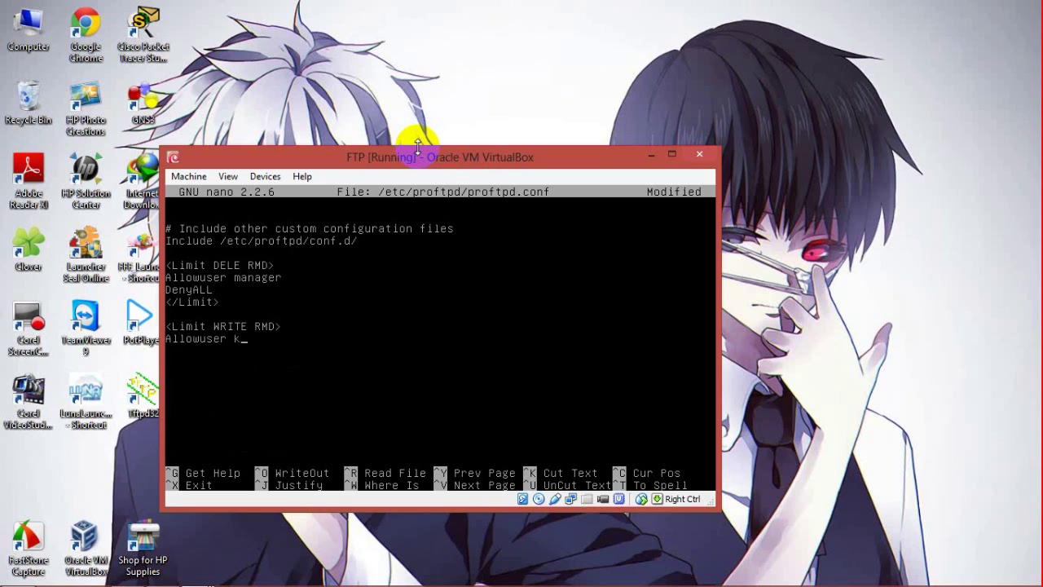
pyautogui.write('aryawan DenyALL')
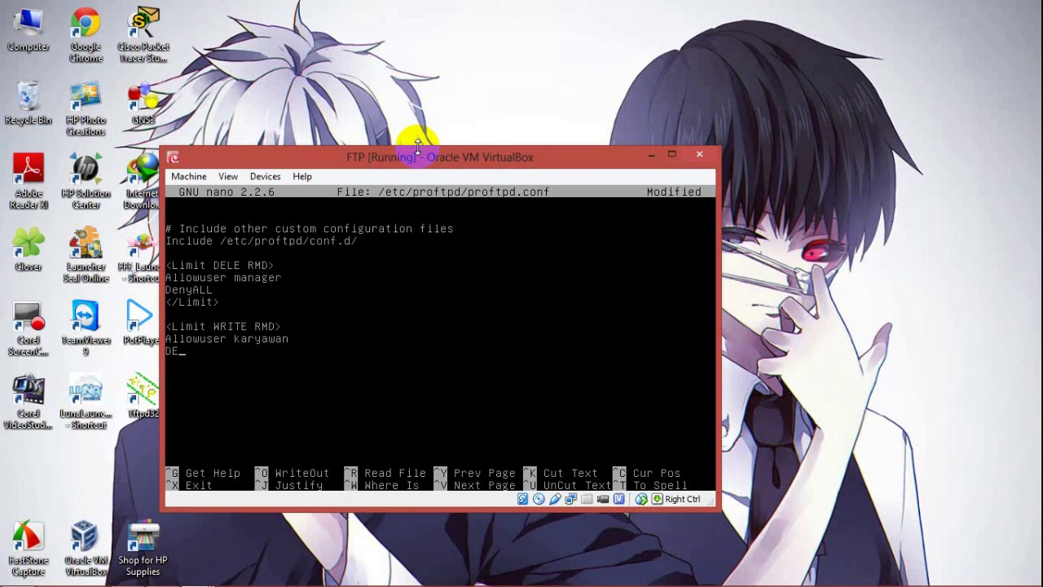
pyautogui.press('Return')
pyautogui.write('</Limit>')
pyautogui.hotkey('ctrl', 'x')
pyautogui.press('y')
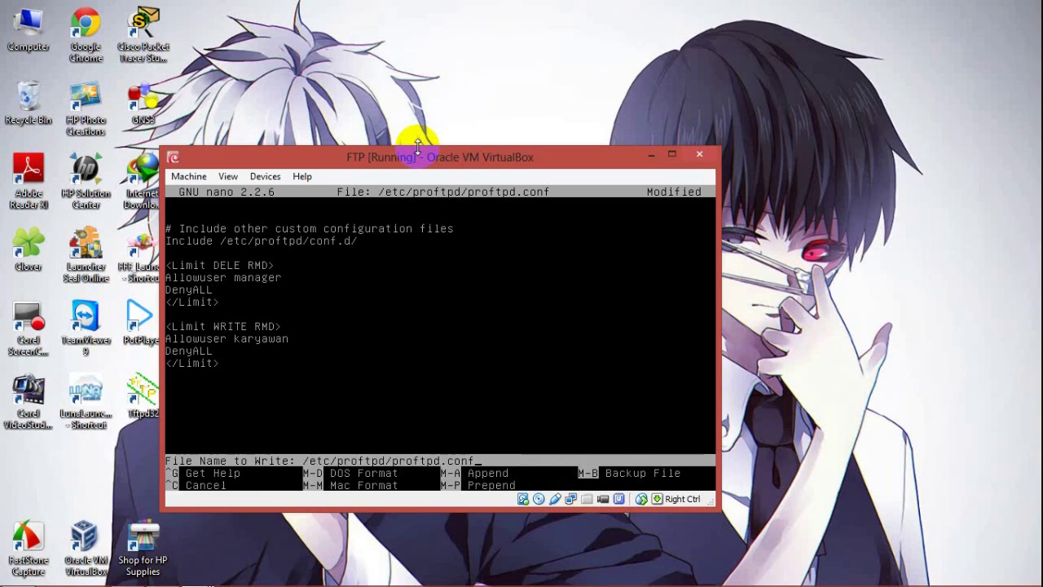
pyautogui.press('Return')
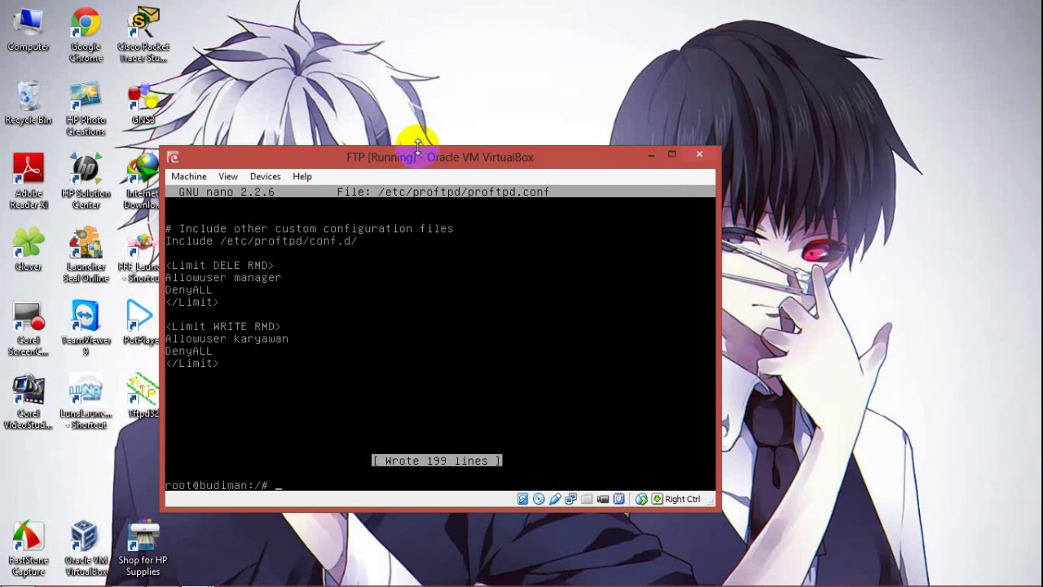
pyautogui.click(894, 95)
pyautogui.moveTo(521, 157); pyautogui.dragTo(487, 79)
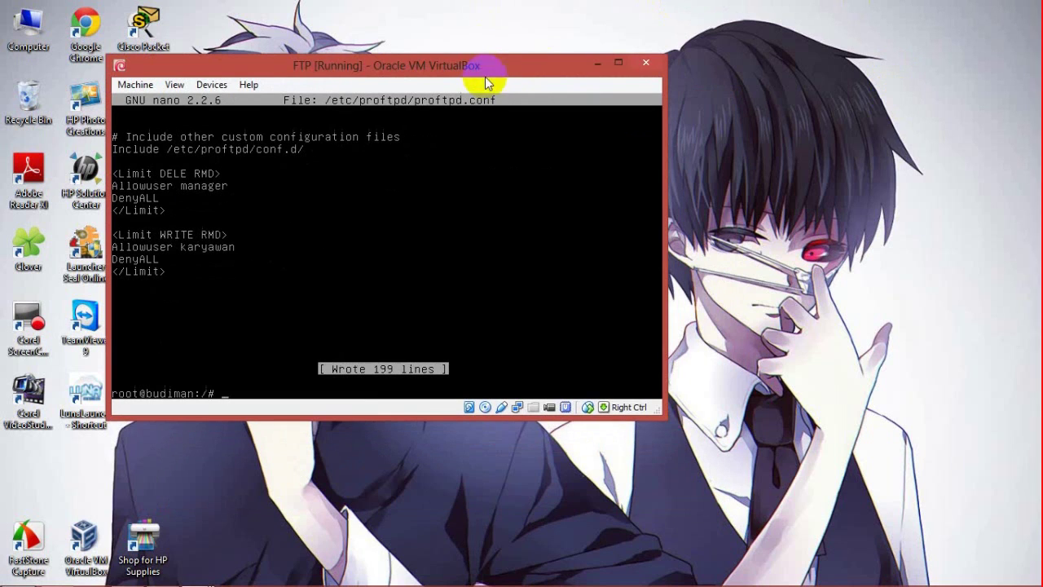
# Step: Add step '7. Konfigurasikan manager dan karyawannya seperti itu <--' to the Notepad log
pyautogui.click(126, 577)
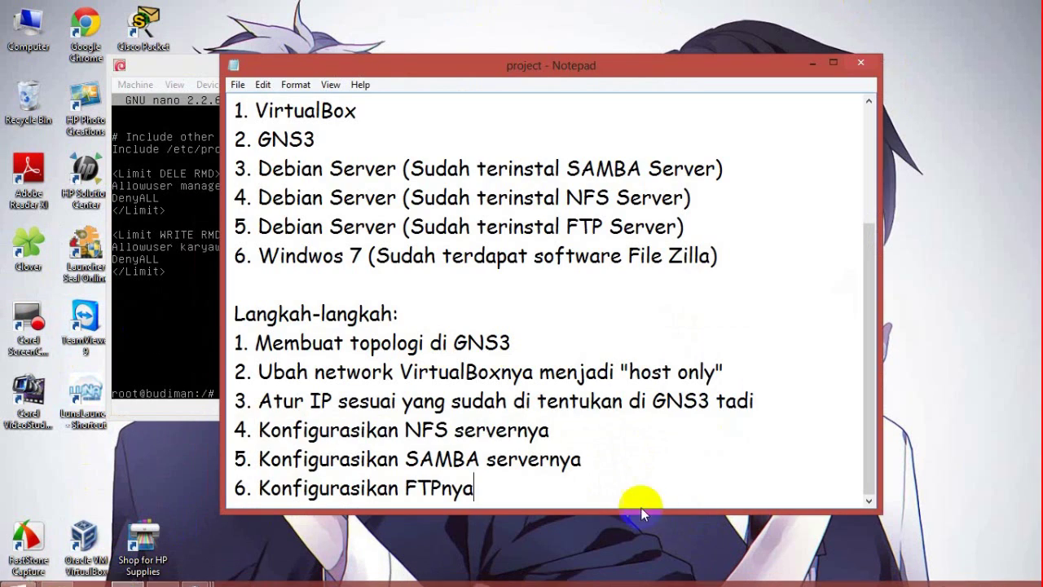
pyautogui.press('Return')
pyautogui.write('7. Konfigurasikan')
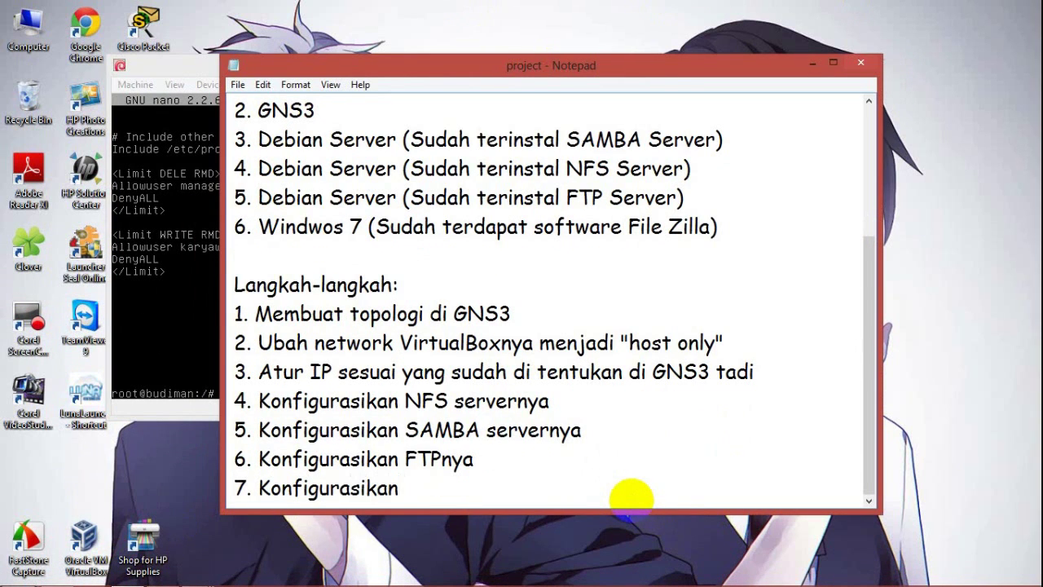
pyautogui.write(' manage')
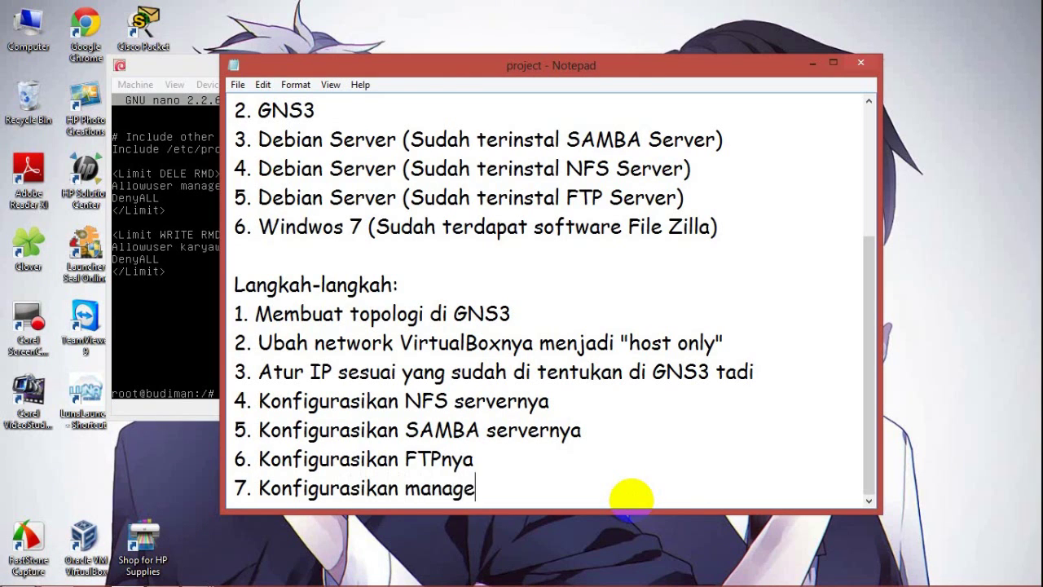
pyautogui.write('r dan karyawannya seperti')
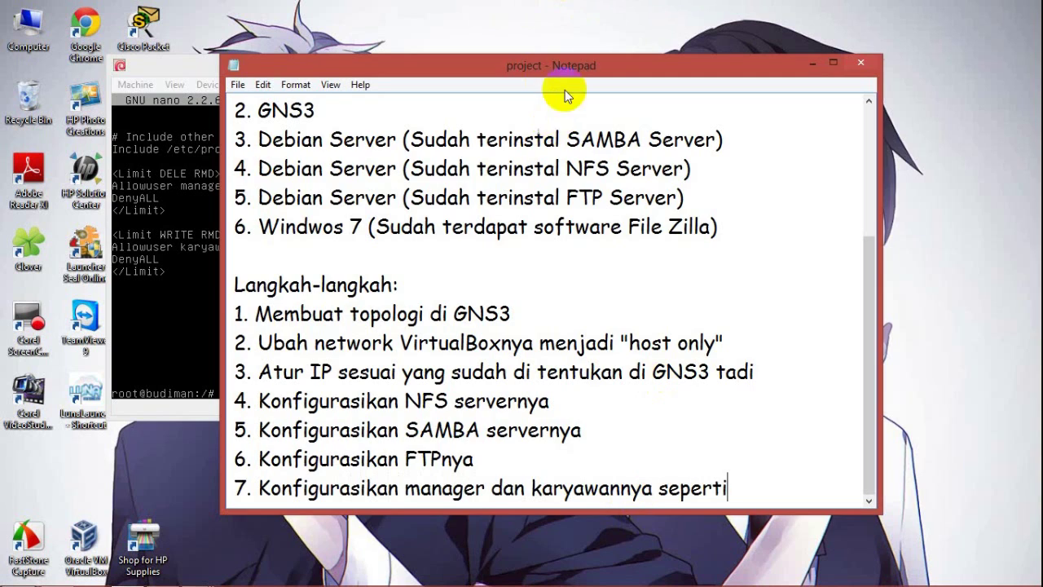
pyautogui.moveTo(554, 65); pyautogui.dragTo(721, 71)
pyautogui.click(892, 82)
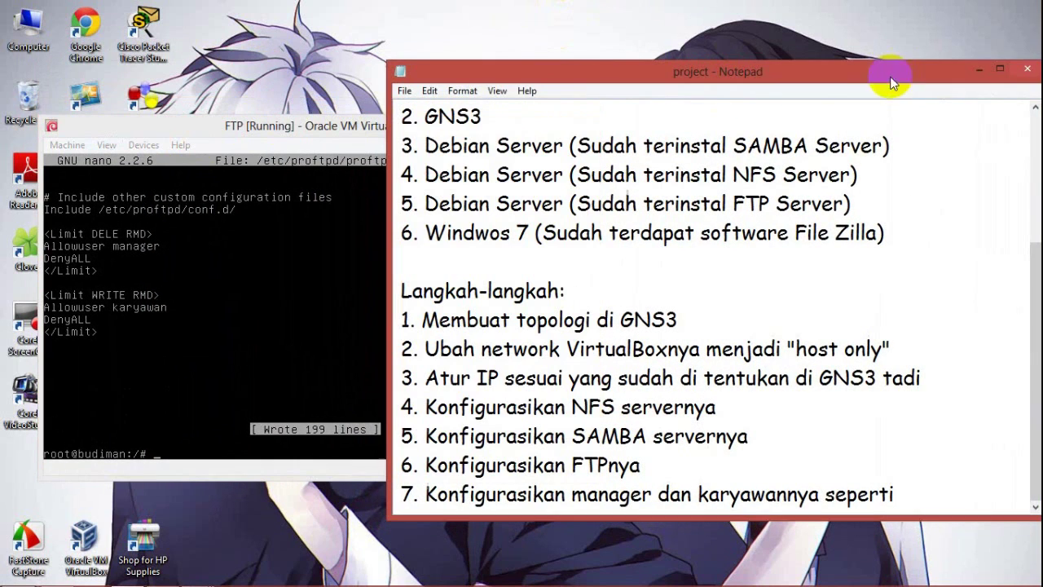
pyautogui.write('it')
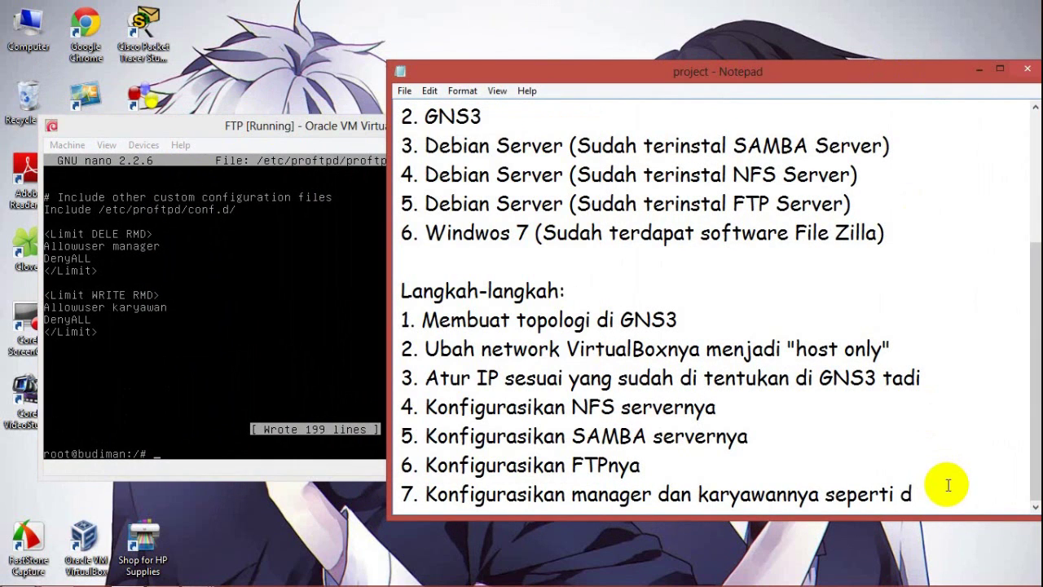
pyautogui.write('u <')
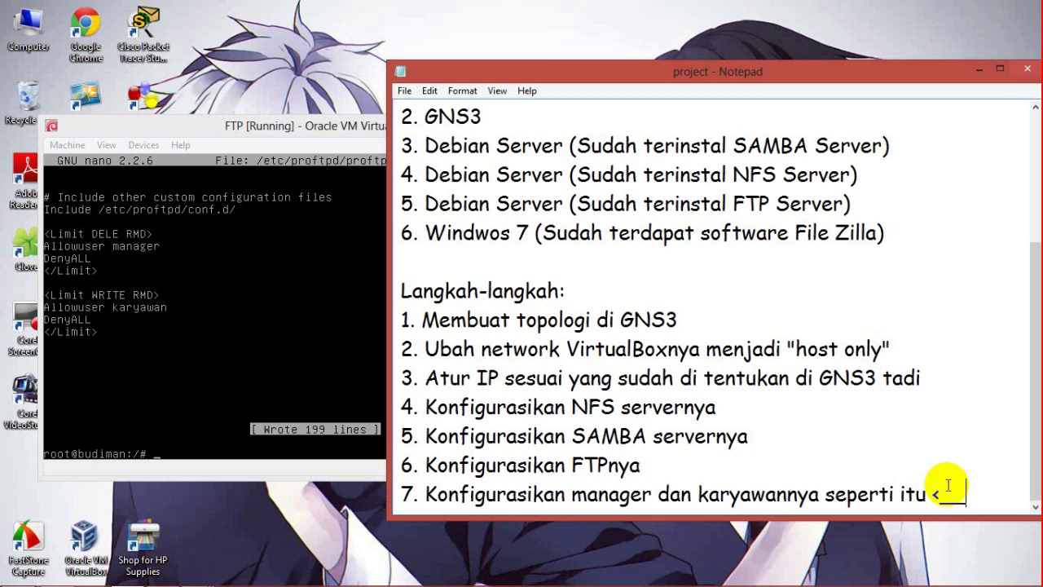
pyautogui.write('--')
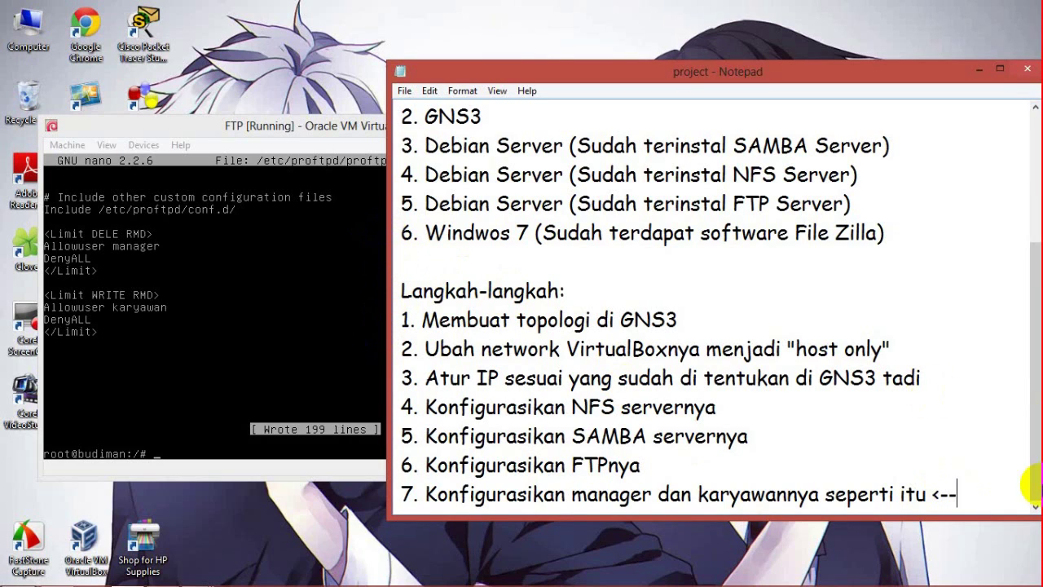
# Step: Restart the FTP server with /etc/init.d/proftpd restart
pyautogui.click(343, 133)
pyautogui.write('/e')
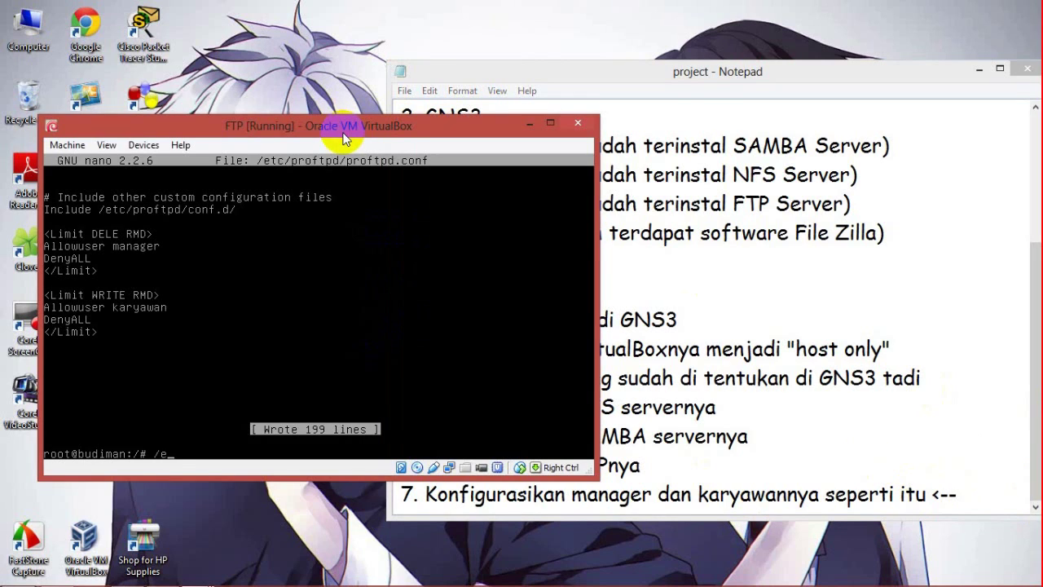
pyautogui.write('tc/')
pyautogui.click(338, 84)
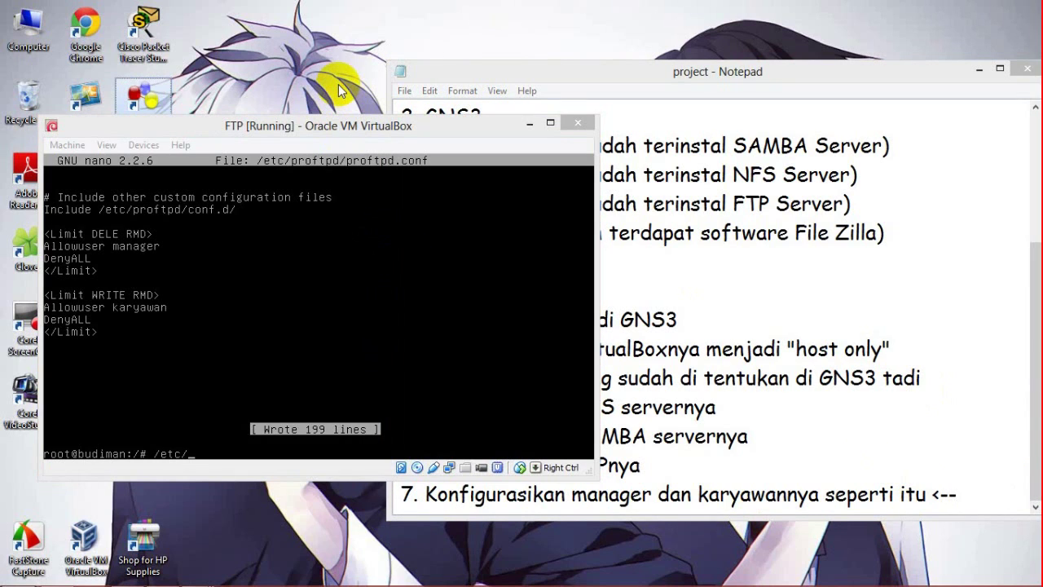
pyautogui.click(324, 129)
pyautogui.write('init.d/proftpd')
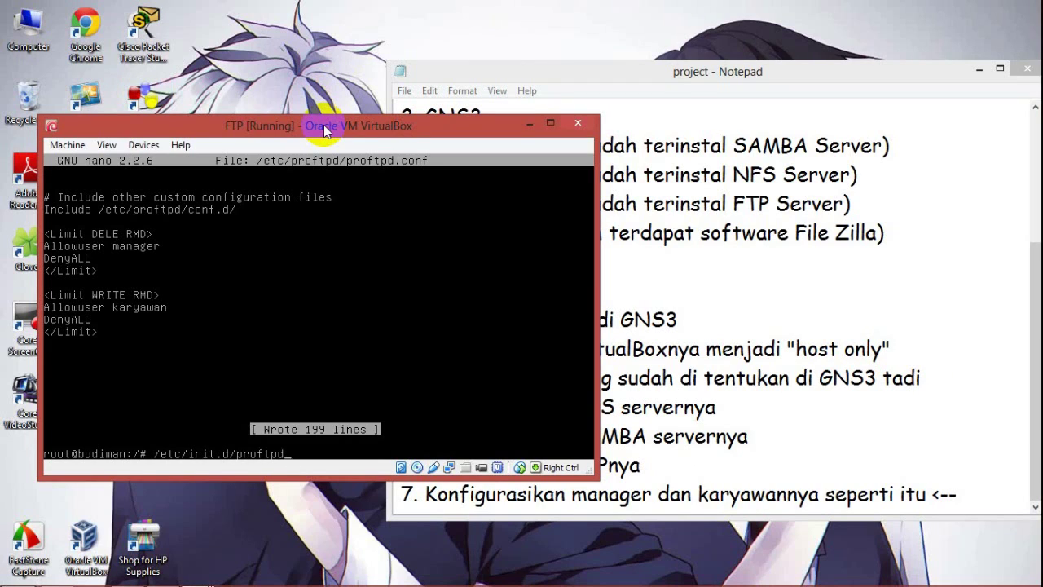
pyautogui.write(' restart')
pyautogui.press('Return')
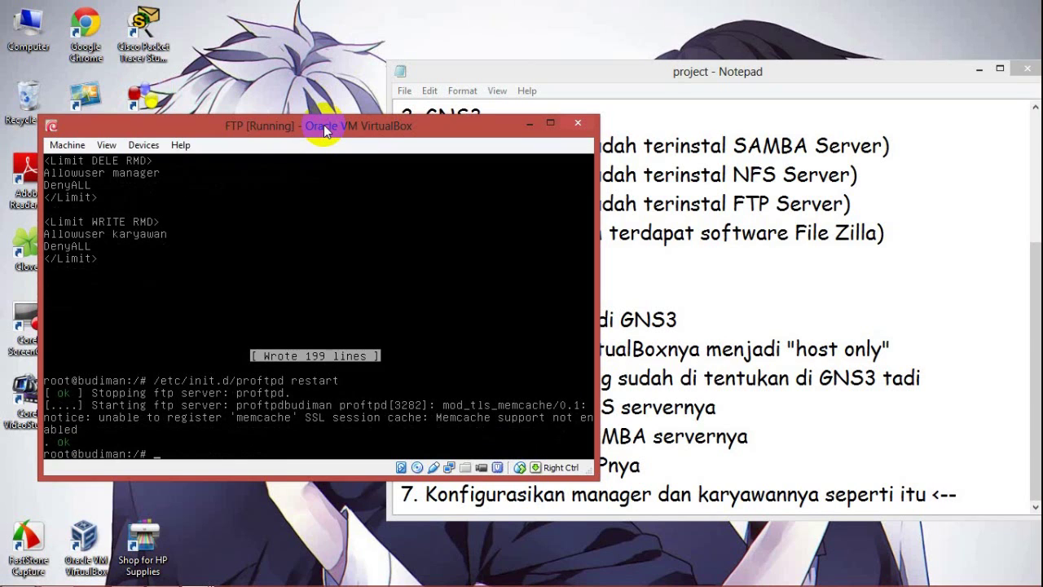
pyautogui.click(978, 70)
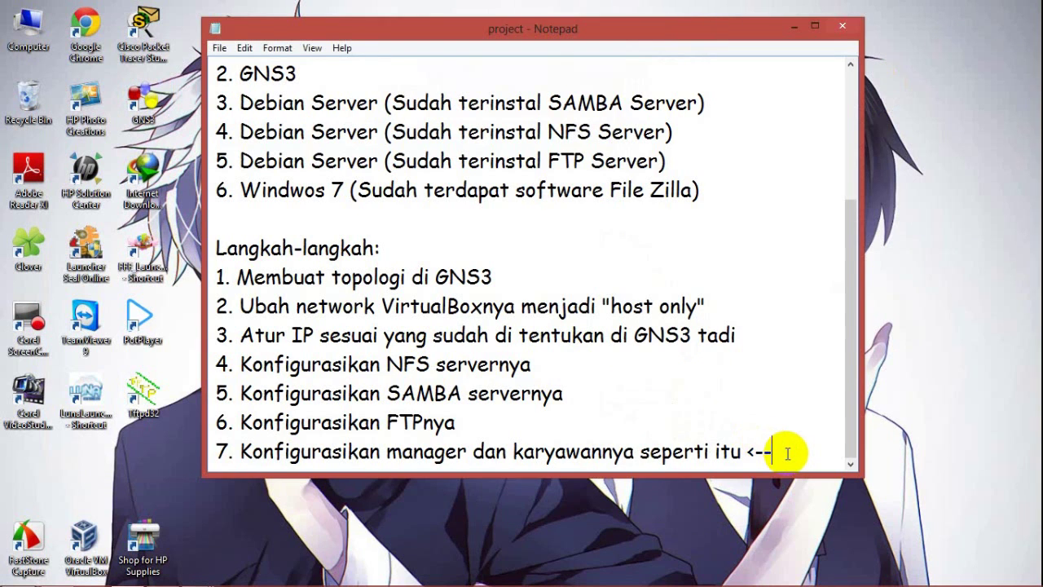
# Step: Begin step 8 in the Notepad log ('Sekara') and minimize Notepad
pyautogui.scroll(-3, 788, 453)
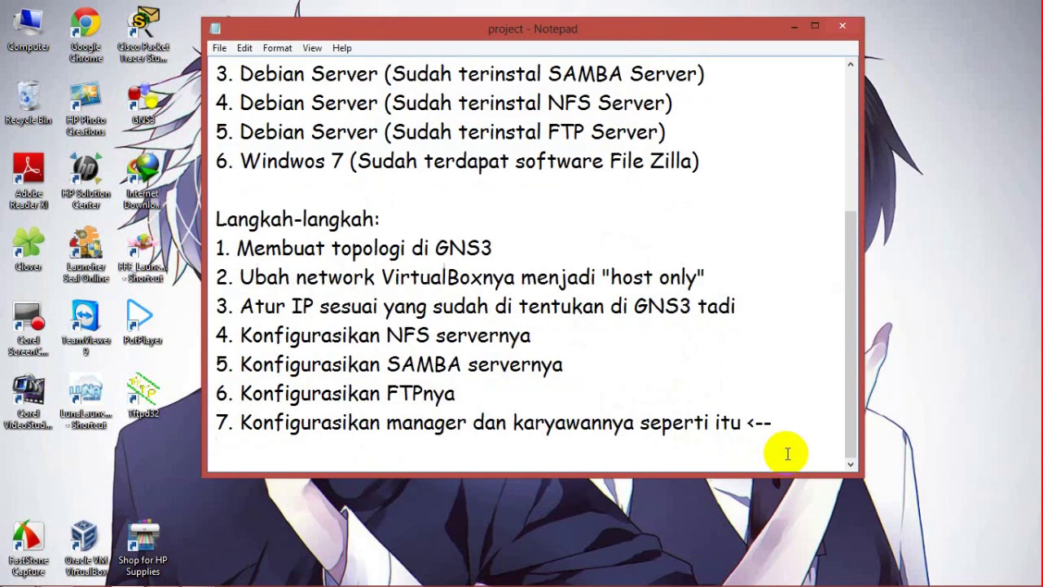
pyautogui.write('Sekarang coba ping dari client ke ftp')
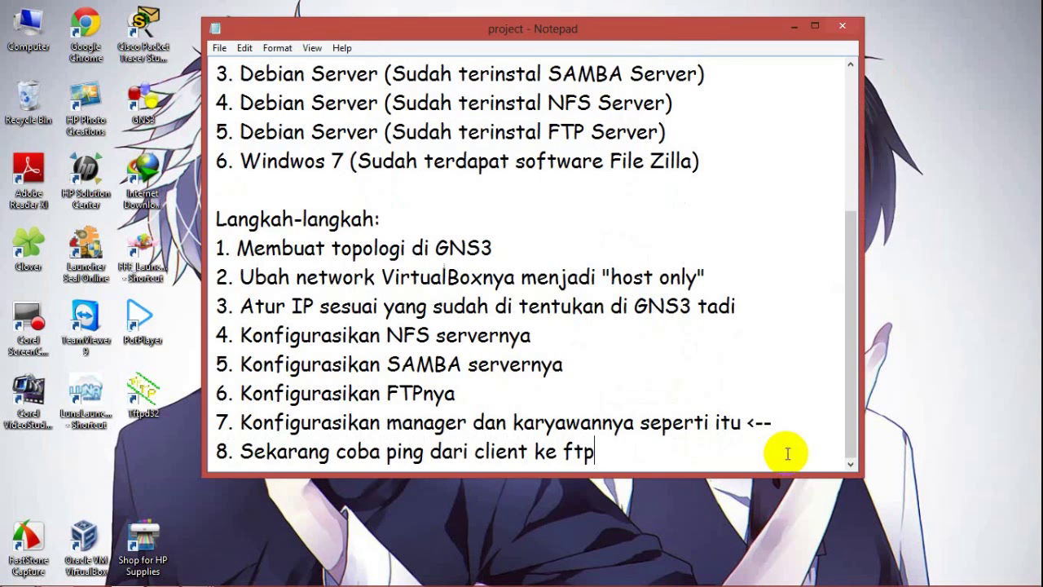
pyautogui.click(794, 27)
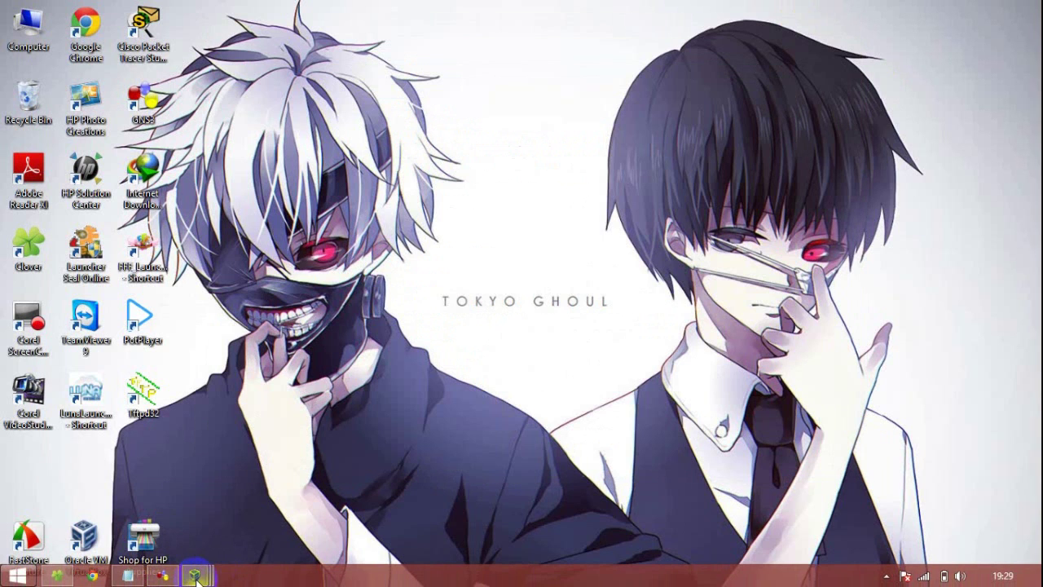
# Step: Open the Windows 7 Clone VM and launch cmd from Start search
pyautogui.moveTo(197, 577)
pyautogui.click(551, 508)
pyautogui.moveTo(538, 10); pyautogui.dragTo(405, 2)
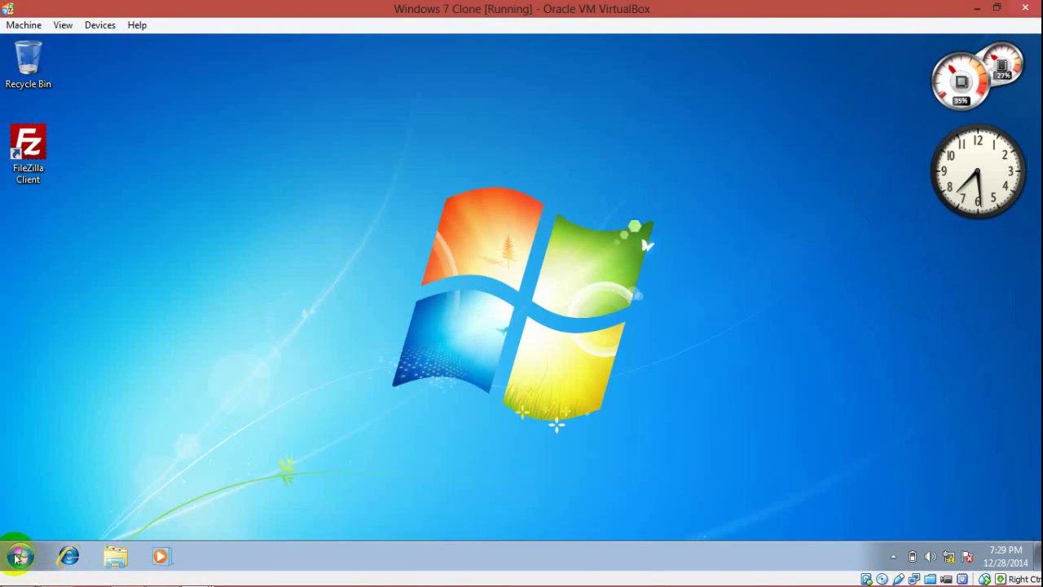
pyautogui.click(20, 556)
pyautogui.write('cmd')
pyautogui.press('Return')
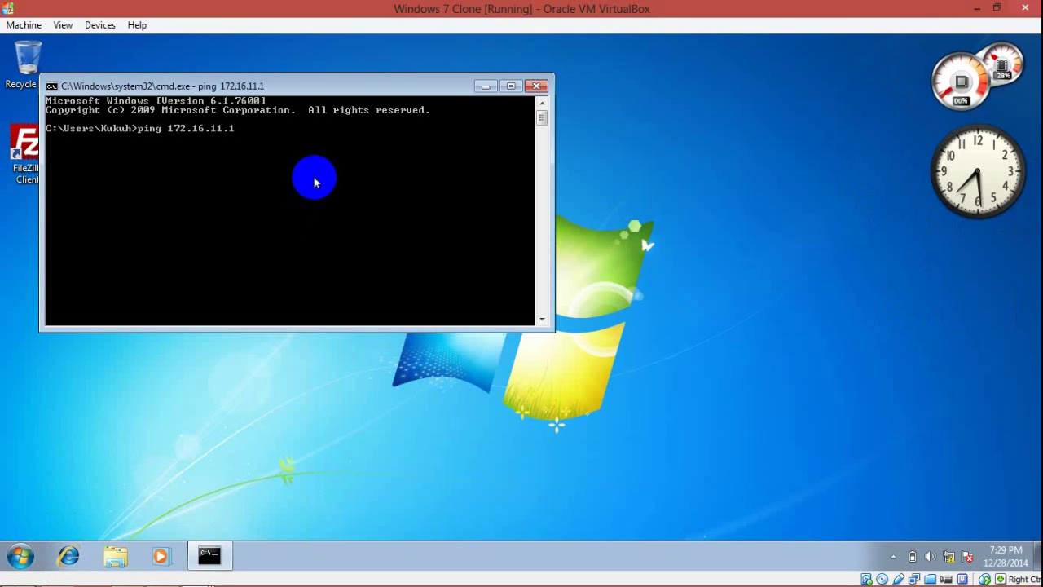
pyautogui.click(994, 8)
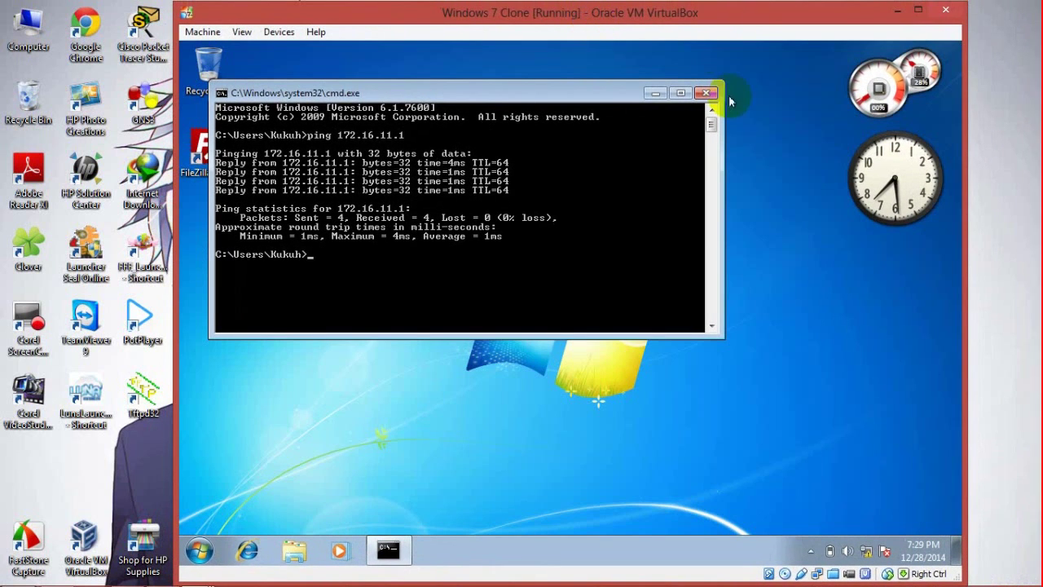
# Step: Add step 9 to Notepad: open FileZilla as user manager, who can only delete files
pyautogui.click(128, 575)
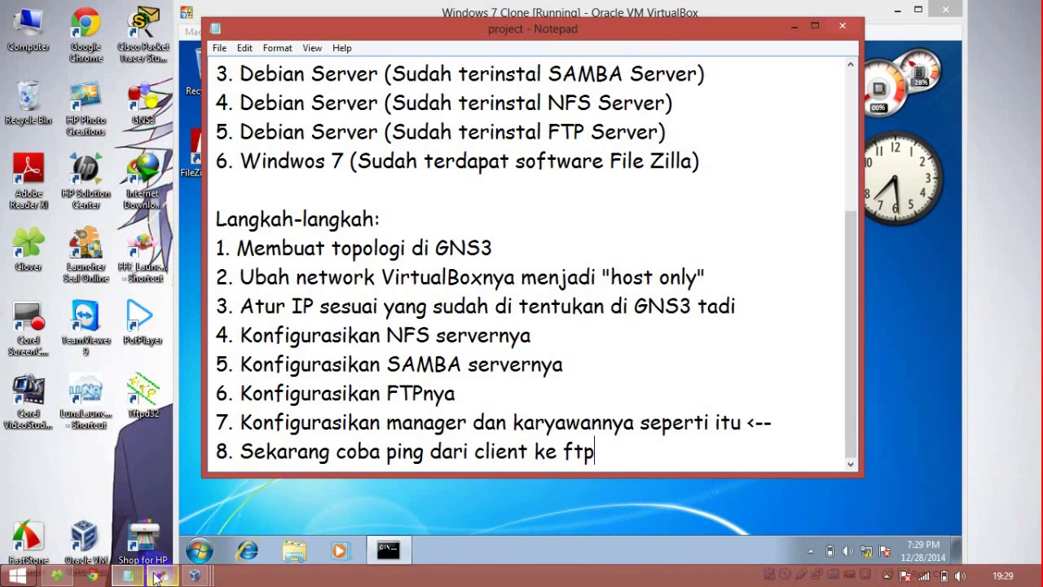
pyautogui.press('Return')
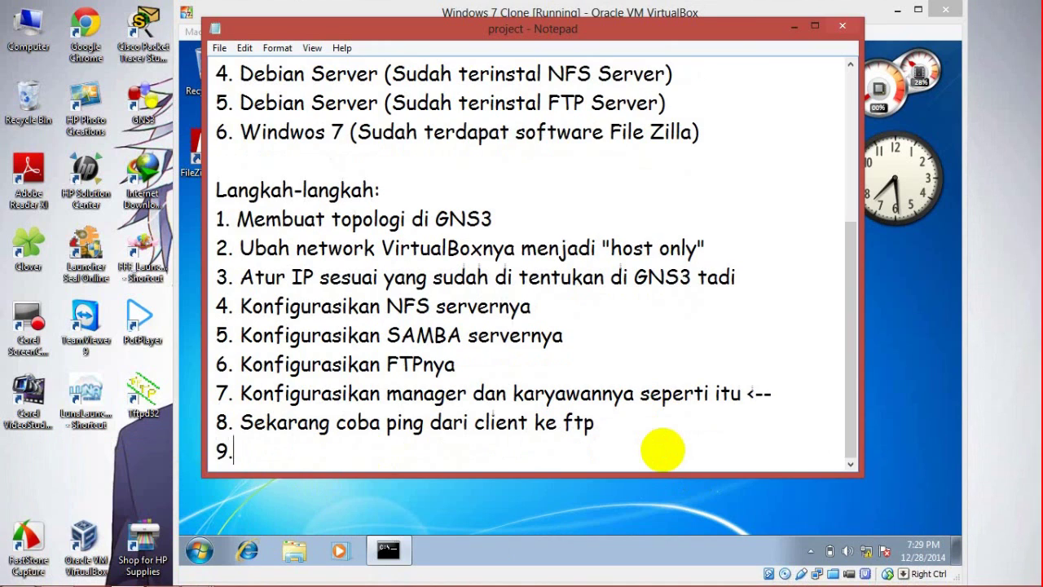
pyautogui.write('9. Buka')
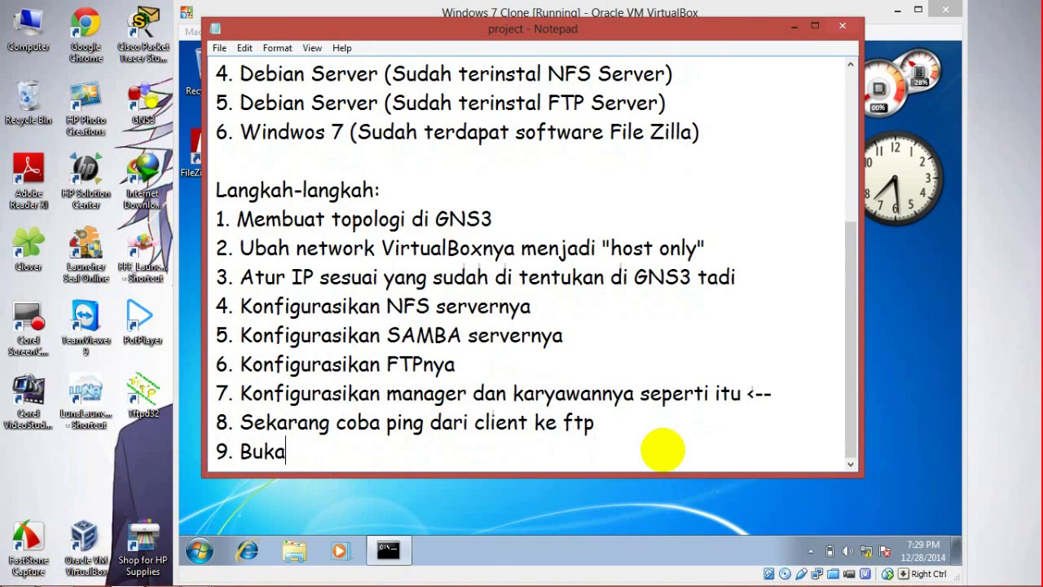
pyautogui.write(' FilleZilla')
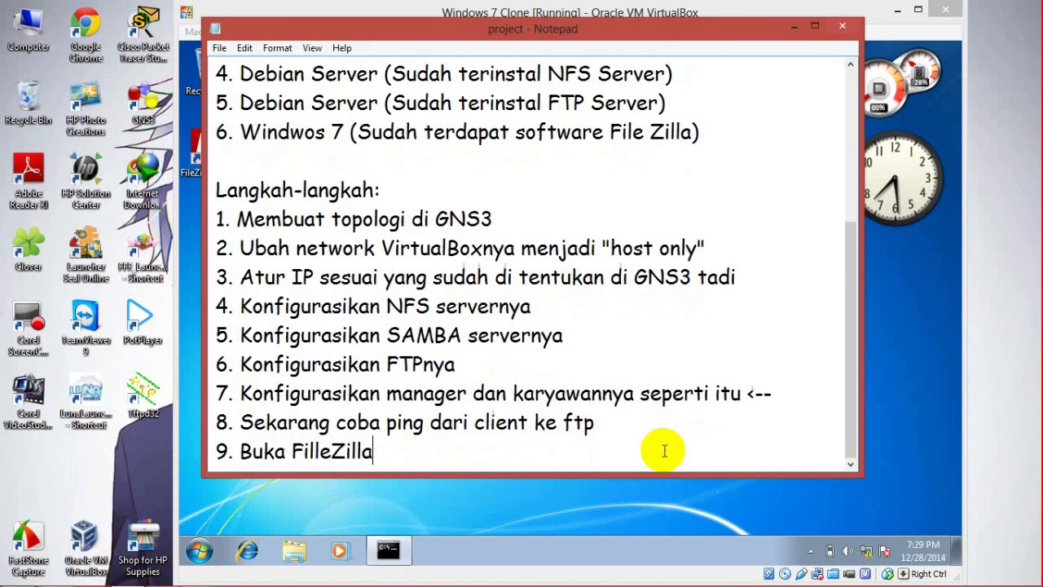
pyautogui.write(', masuk sebagai ')
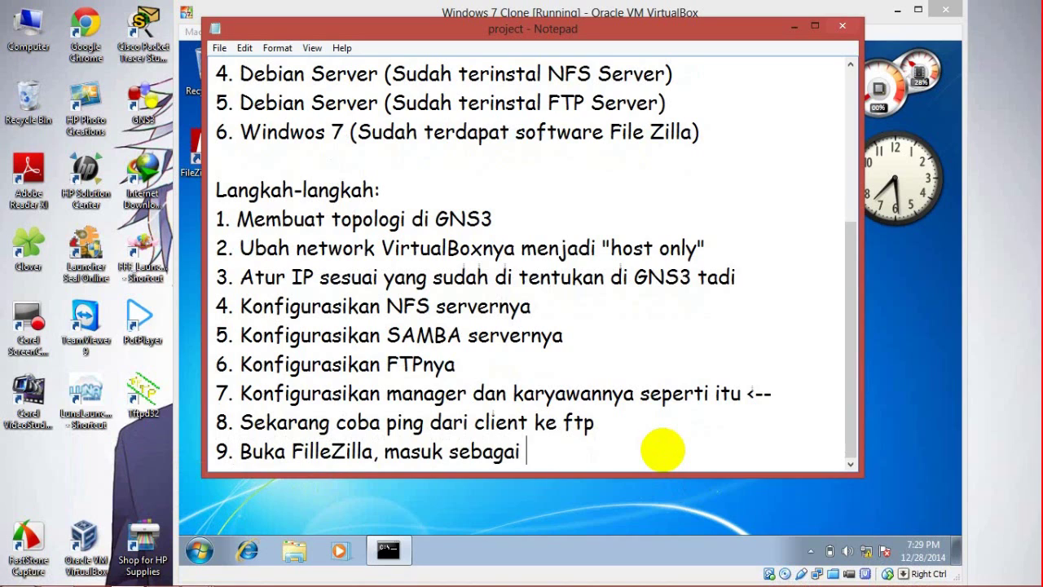
pyautogui.write('user manager')
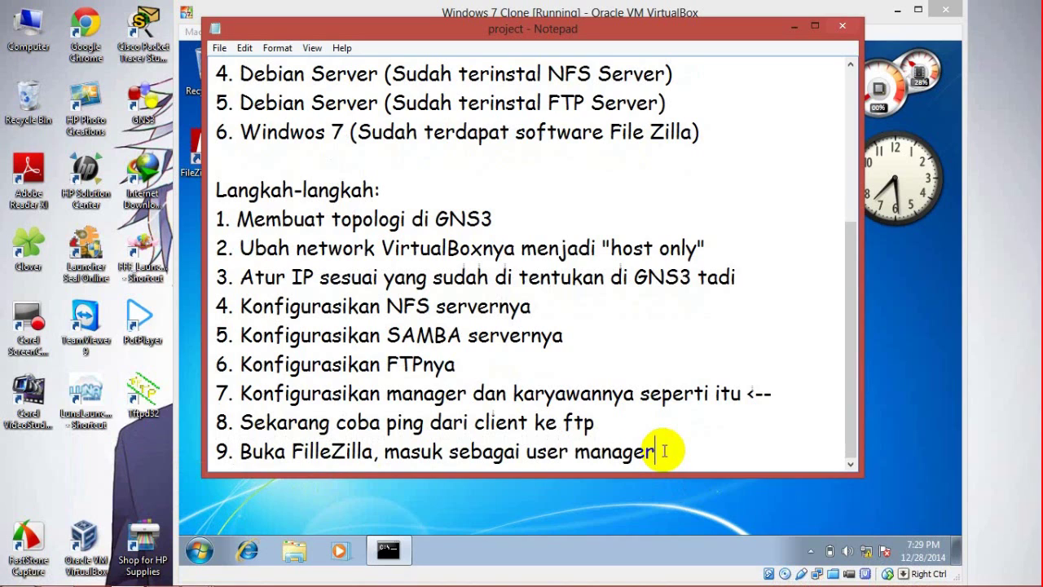
pyautogui.write('. User manager')
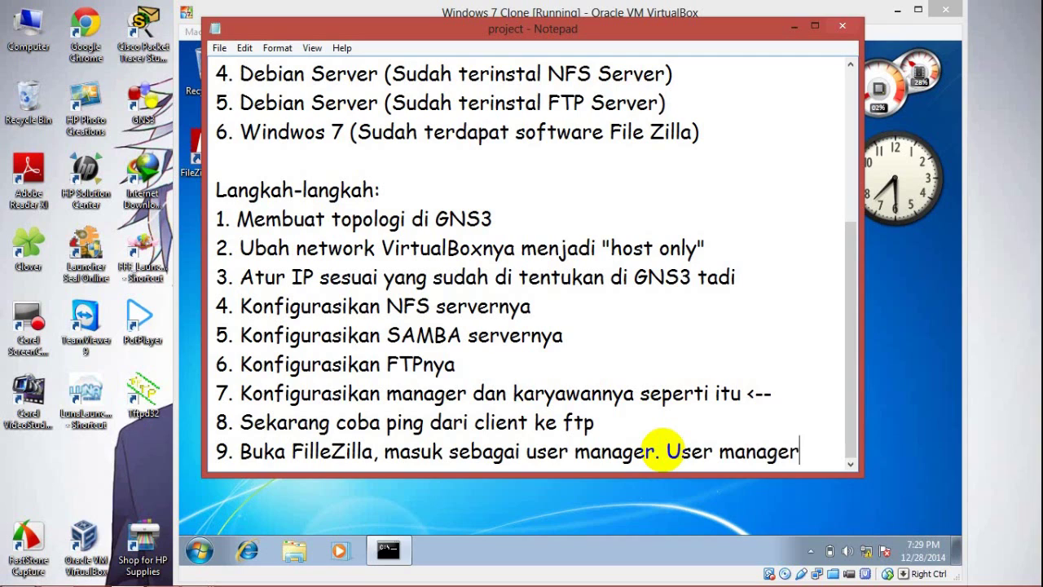
pyautogui.write(' hanya bis')
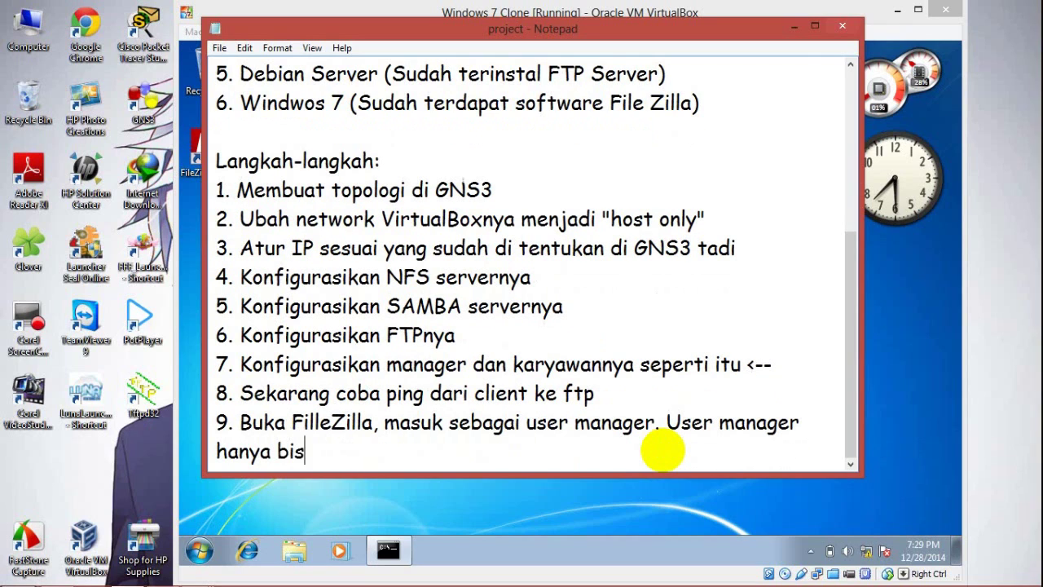
pyautogui.write('a menghapus file')
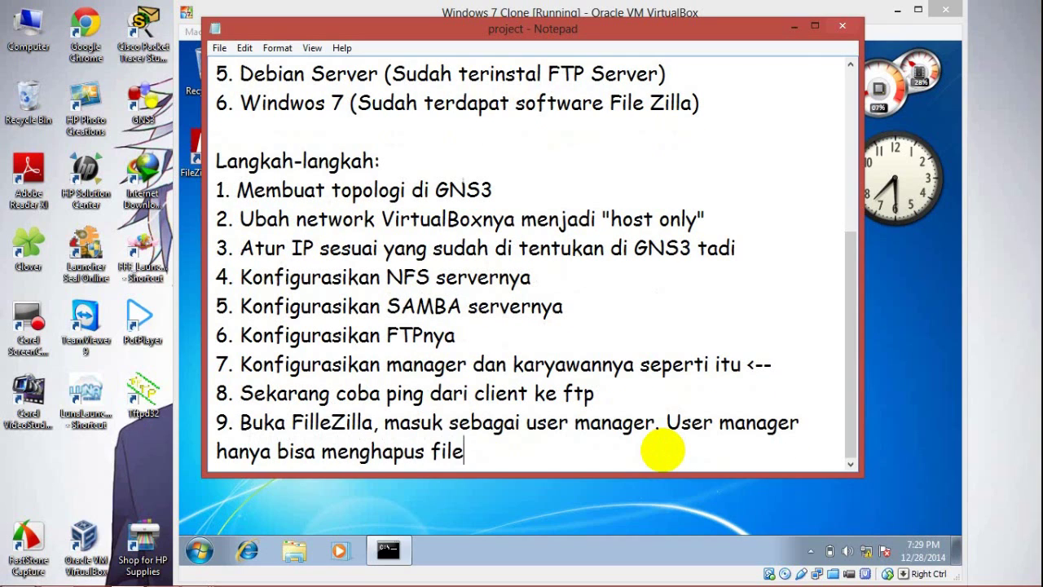
pyautogui.write(' tetapi tidak bi')
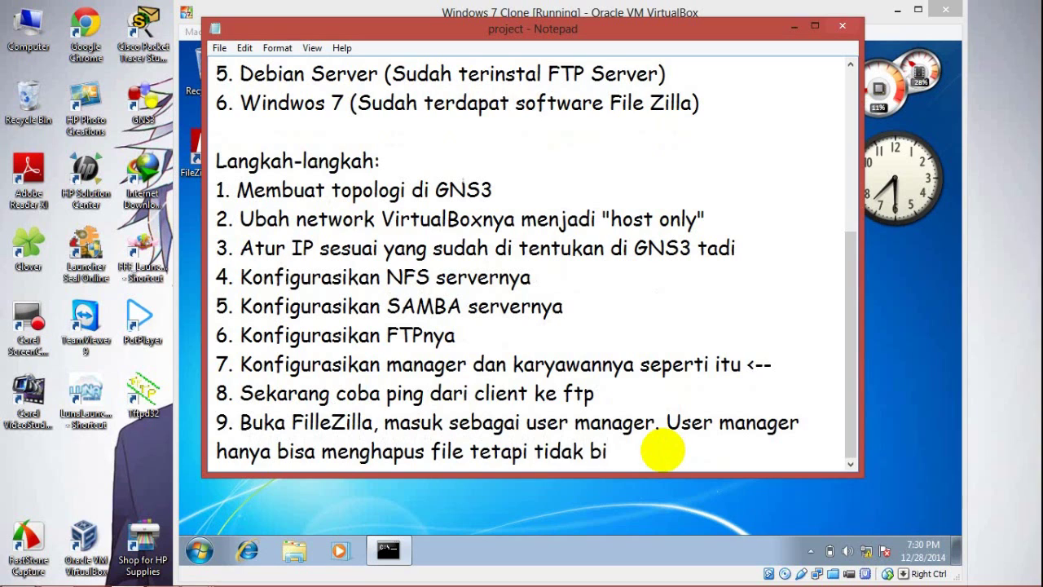
pyautogui.write('sa membuat file.')
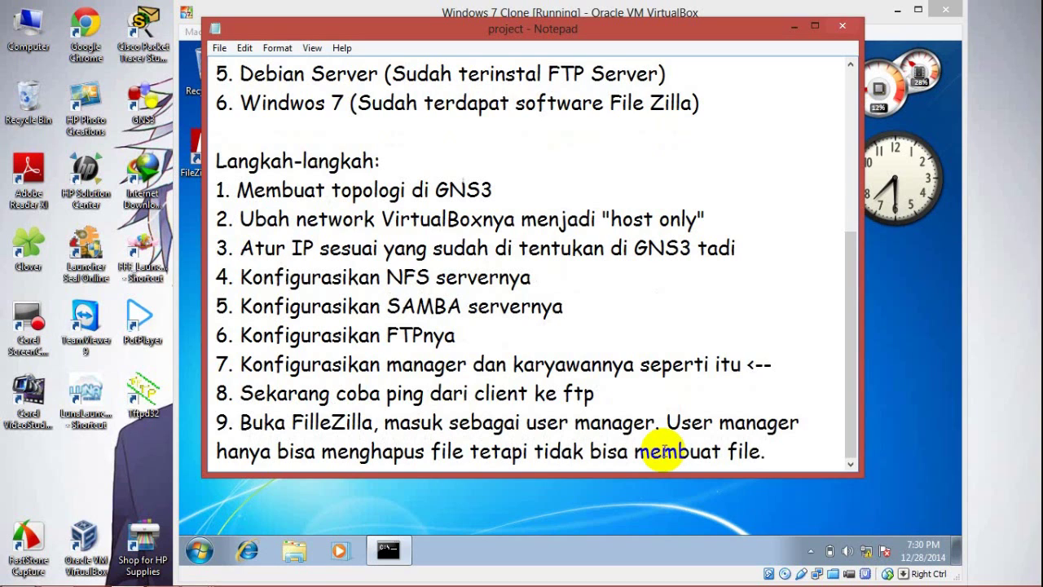
pyautogui.click(794, 27)
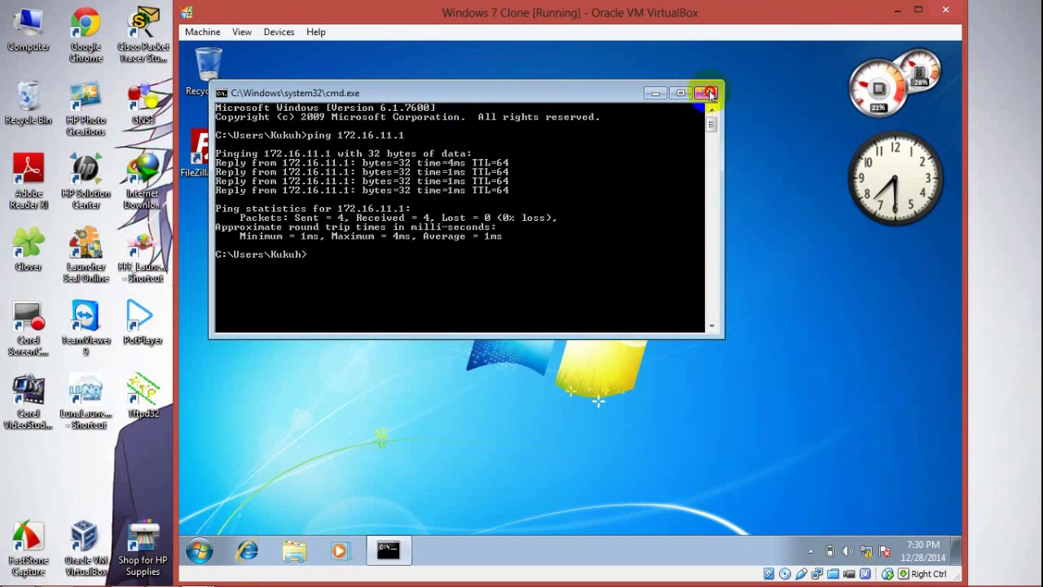
# Step: Close the ping window, dismiss FileZilla's welcome, and enter host 172.16.11.2
pyautogui.click(700, 94)
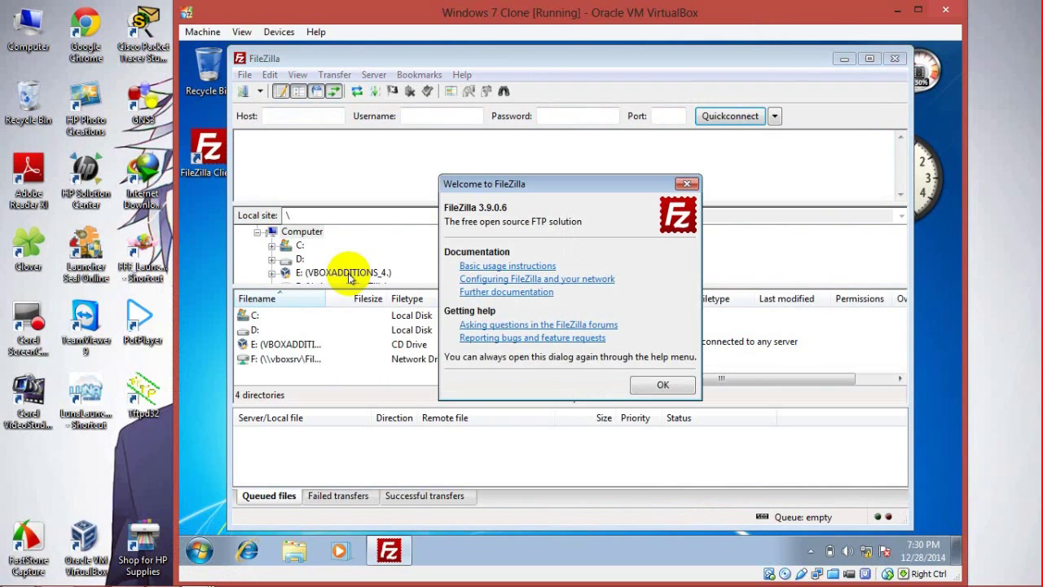
pyautogui.click(640, 384)
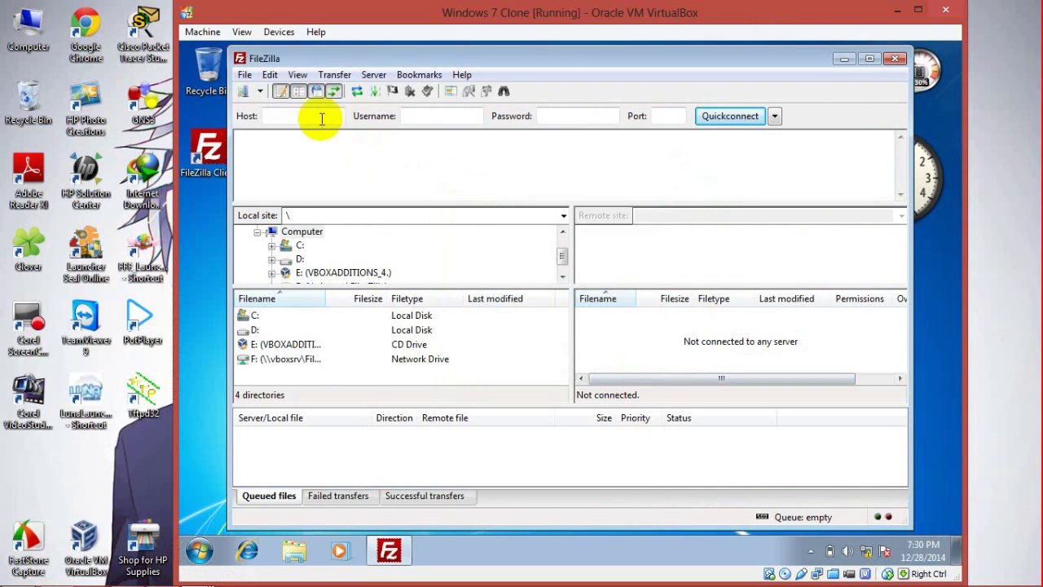
pyautogui.click(317, 116)
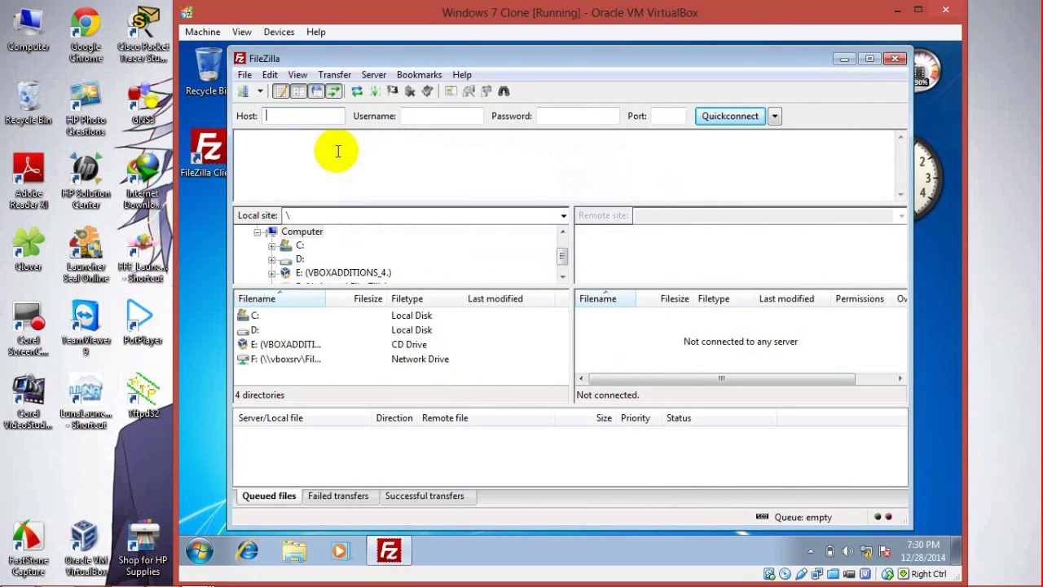
pyautogui.write('172')
pyautogui.press('BackSpace')
pyautogui.press('BackSpace')
pyautogui.click(986, 101)
pyautogui.click(988, 238)
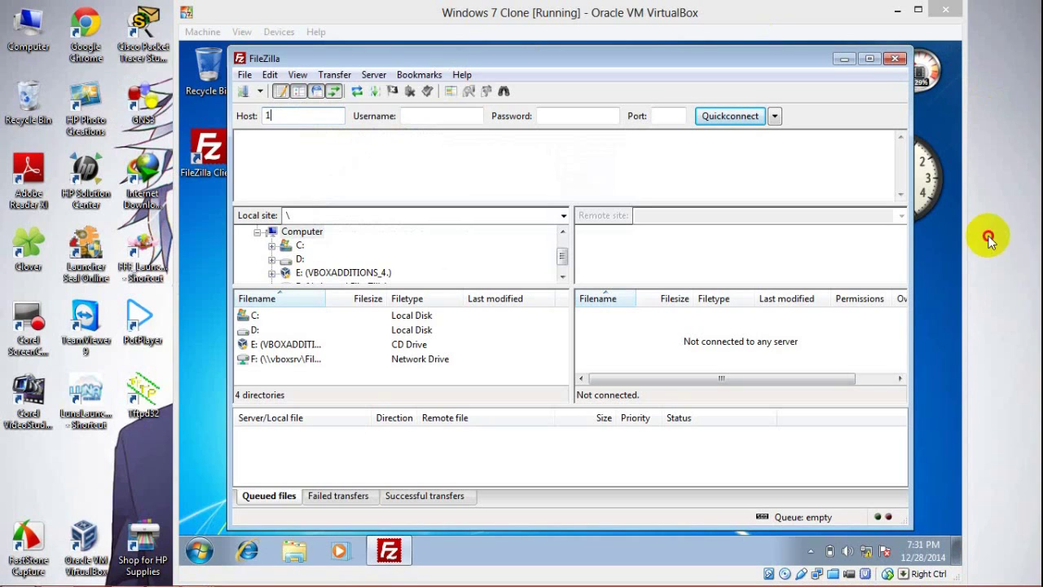
pyautogui.click(540, 21)
pyautogui.write('72.16.11.2')
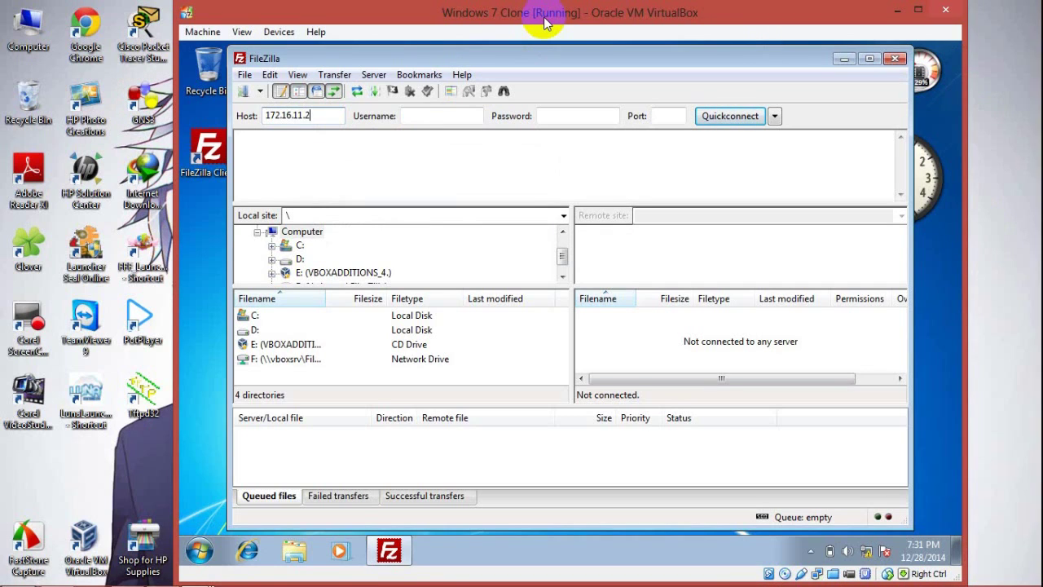
# Step: Connect as manager with the account password, choosing not to remember passwords
pyautogui.click(449, 119)
pyautogui.write('manager')
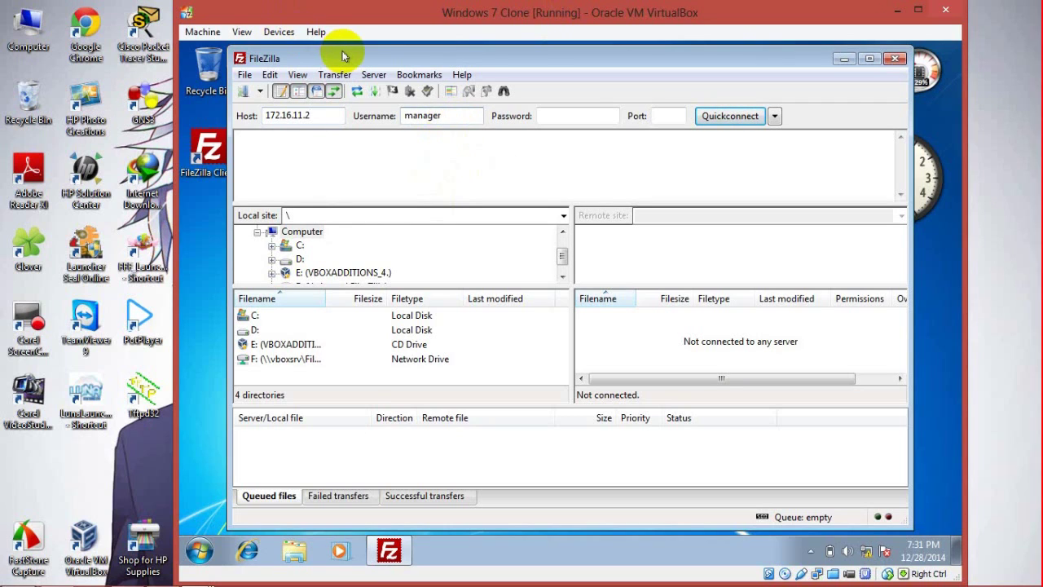
pyautogui.click(575, 115)
pyautogui.write('cisco')
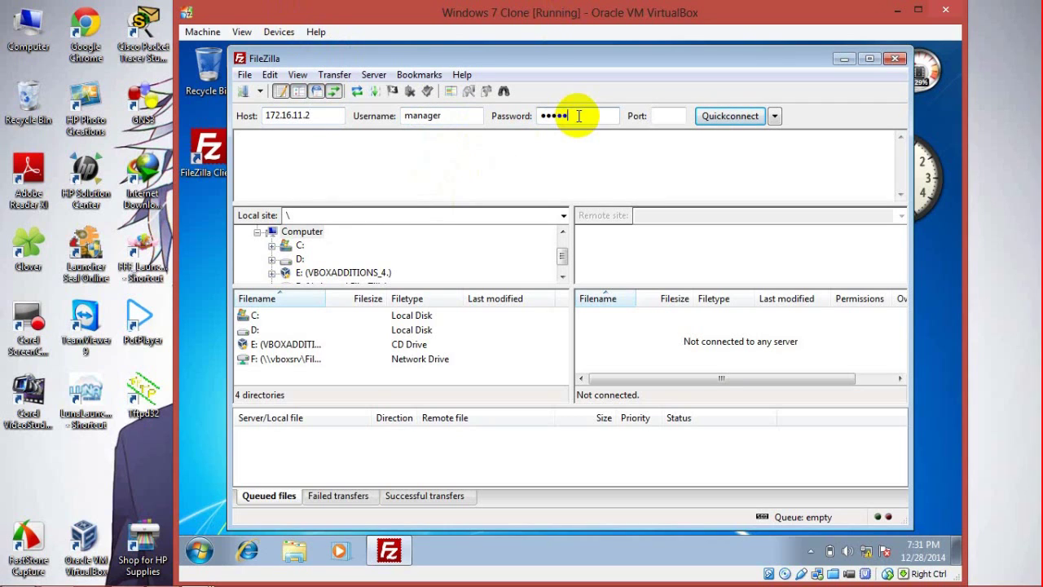
pyautogui.click(729, 115)
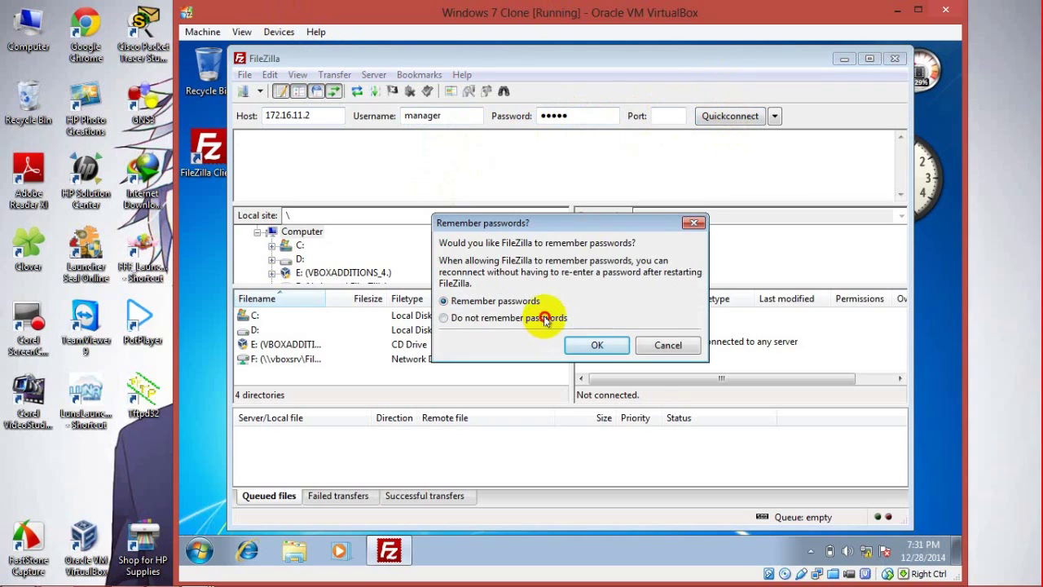
pyautogui.click(544, 319)
pyautogui.click(589, 344)
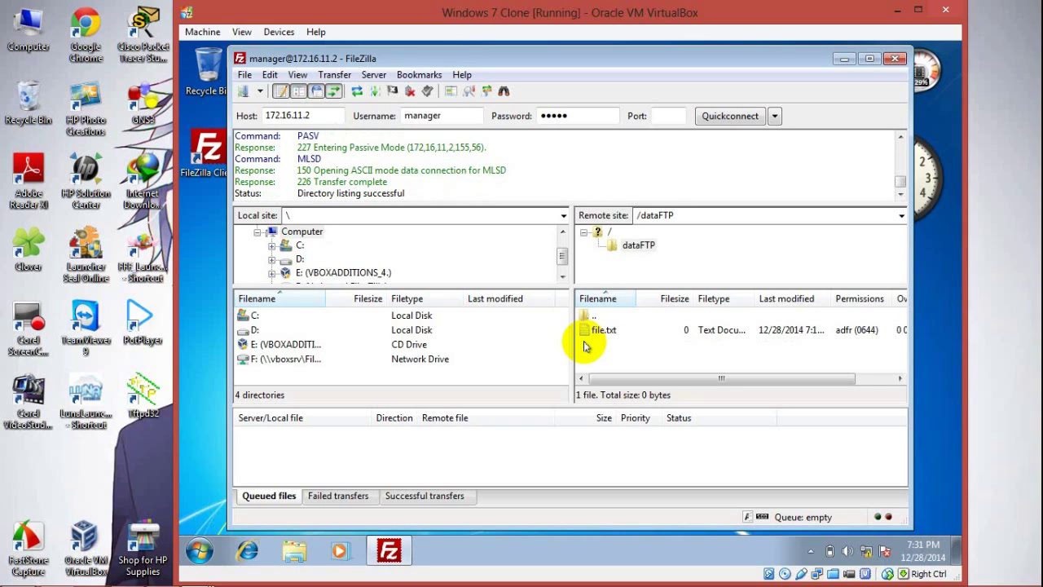
# Step: Delete file.txt from the remote /dataFTP folder and check the success response in the log
pyautogui.click(600, 329)
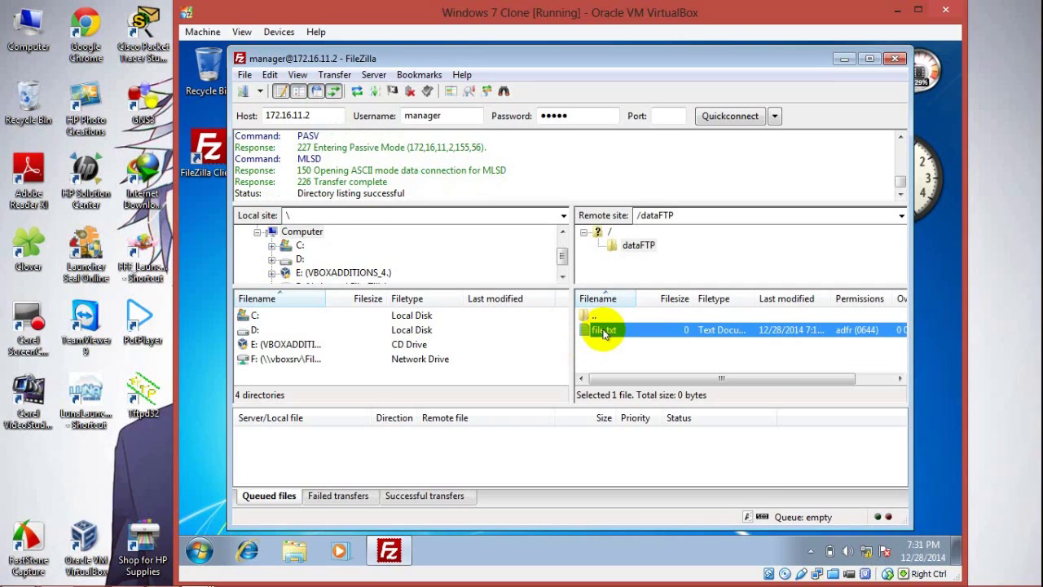
pyautogui.rightClick(603, 330)
pyautogui.click(643, 470)
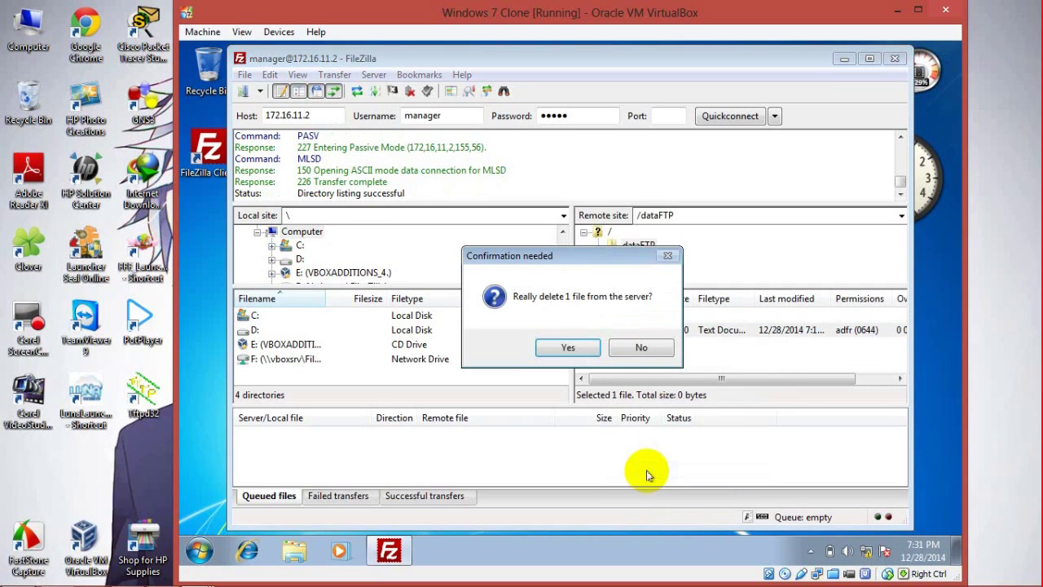
pyautogui.click(588, 352)
pyautogui.click(634, 245)
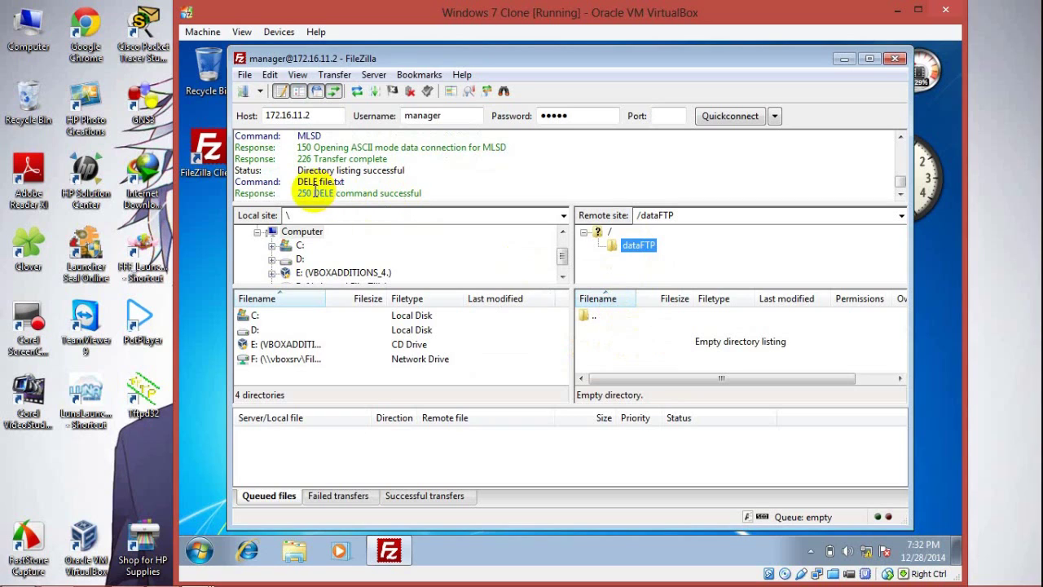
pyautogui.moveTo(312, 194); pyautogui.dragTo(422, 192)
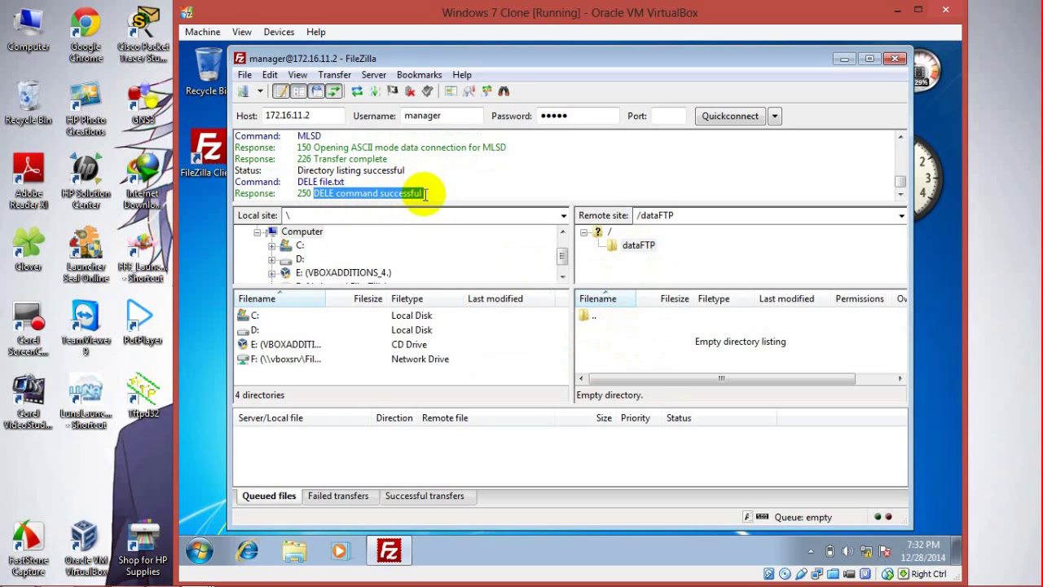
# Step: Try creating gan.txt on the server, which is refused with 550 Operation not permitted
pyautogui.rightClick(627, 356)
pyautogui.click(657, 249)
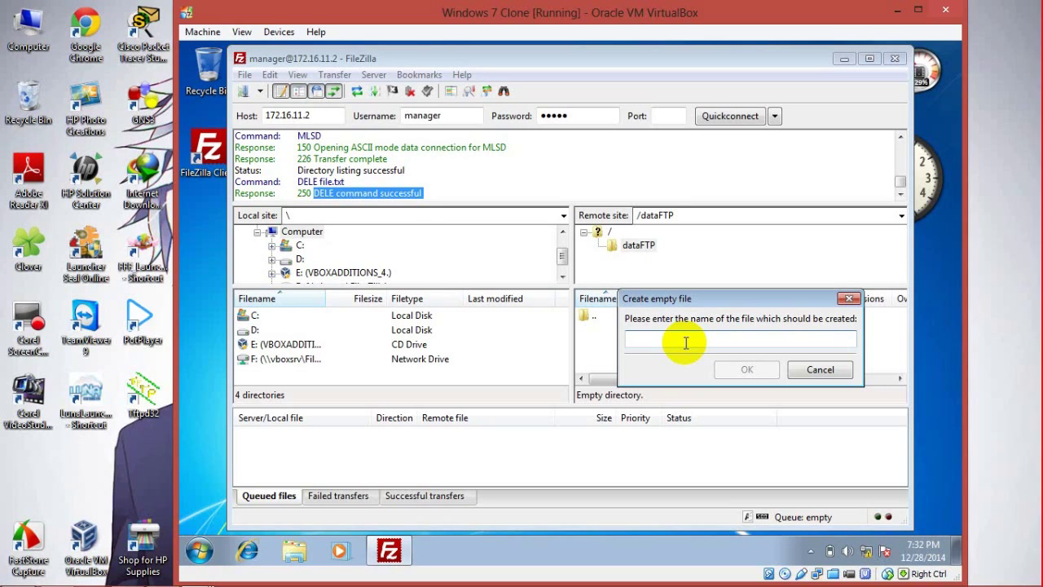
pyautogui.click(702, 338)
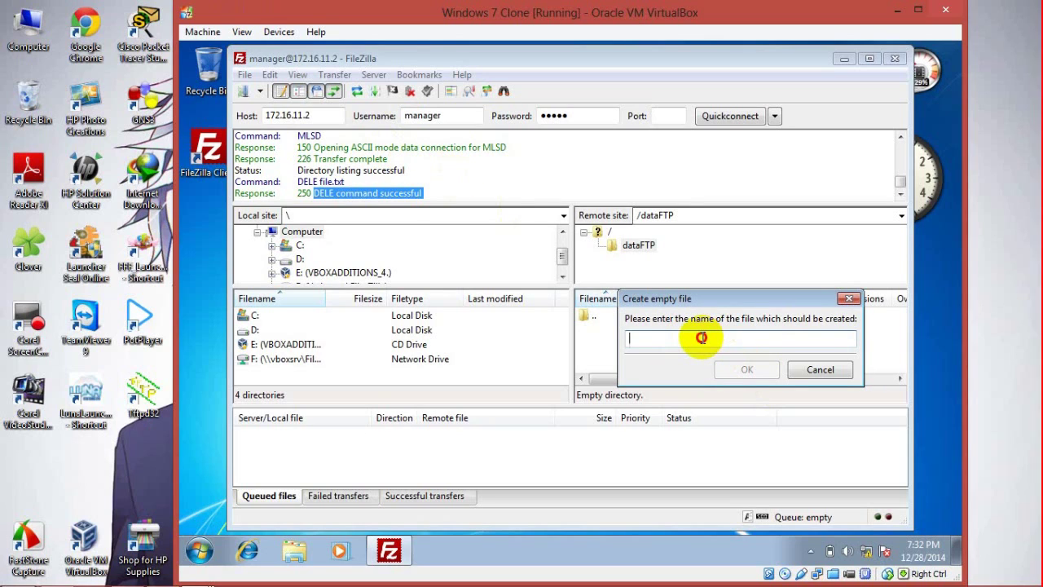
pyautogui.write('gan.txt')
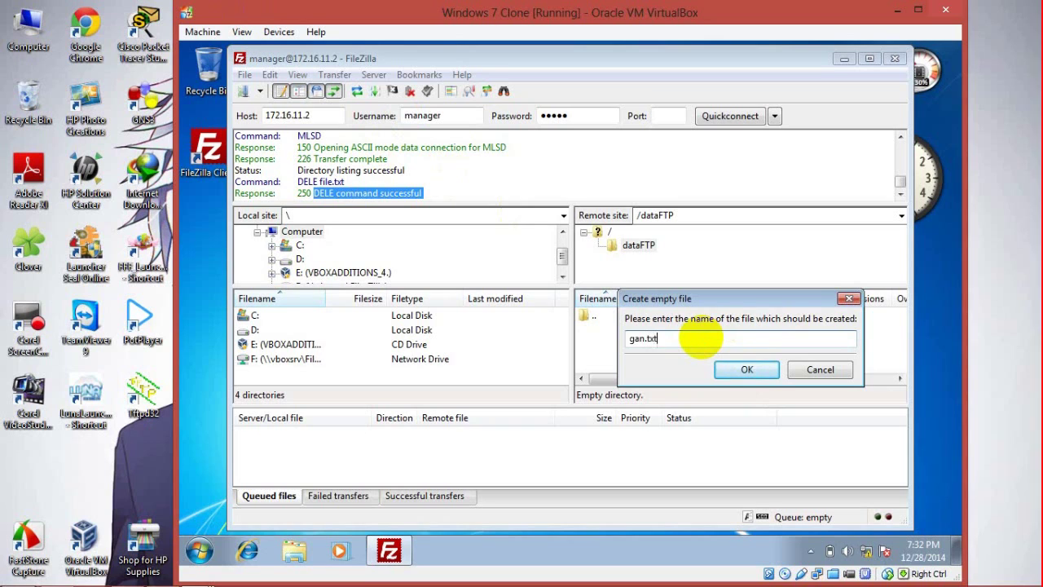
pyautogui.press('Return')
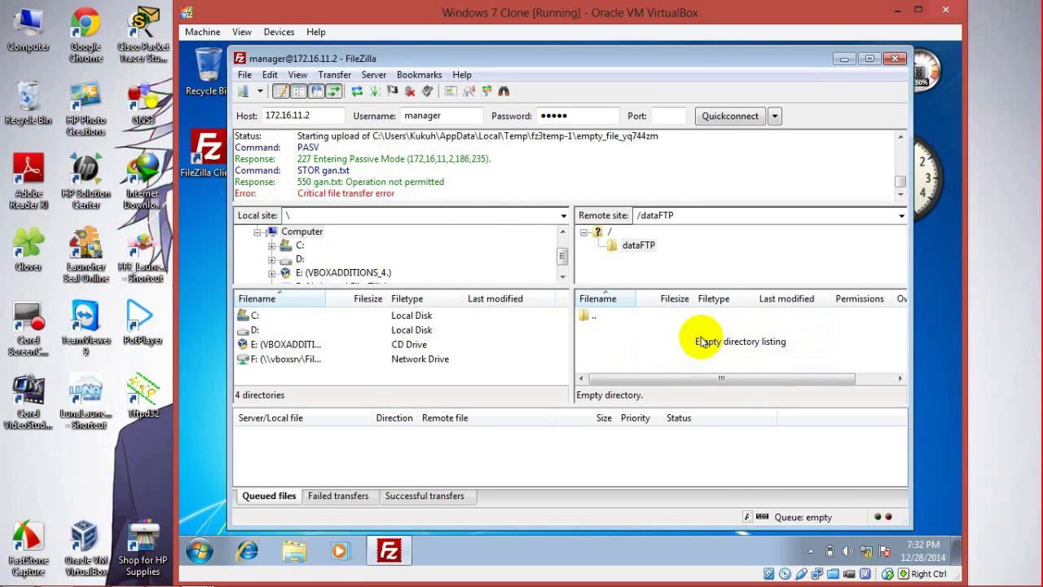
pyautogui.moveTo(396, 198); pyautogui.dragTo(384, 191)
pyautogui.click(391, 195)
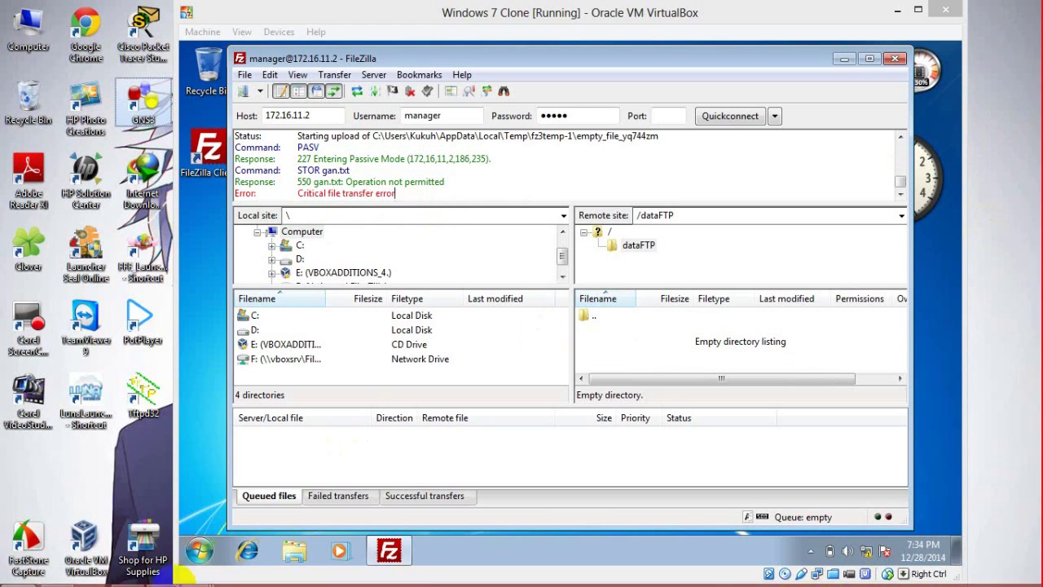
pyautogui.click(145, 574)
# Step: Add step 10 to the notes: 'Buka FileZilla, masuk sebagai user karyawan.'
pyautogui.click(815, 18)
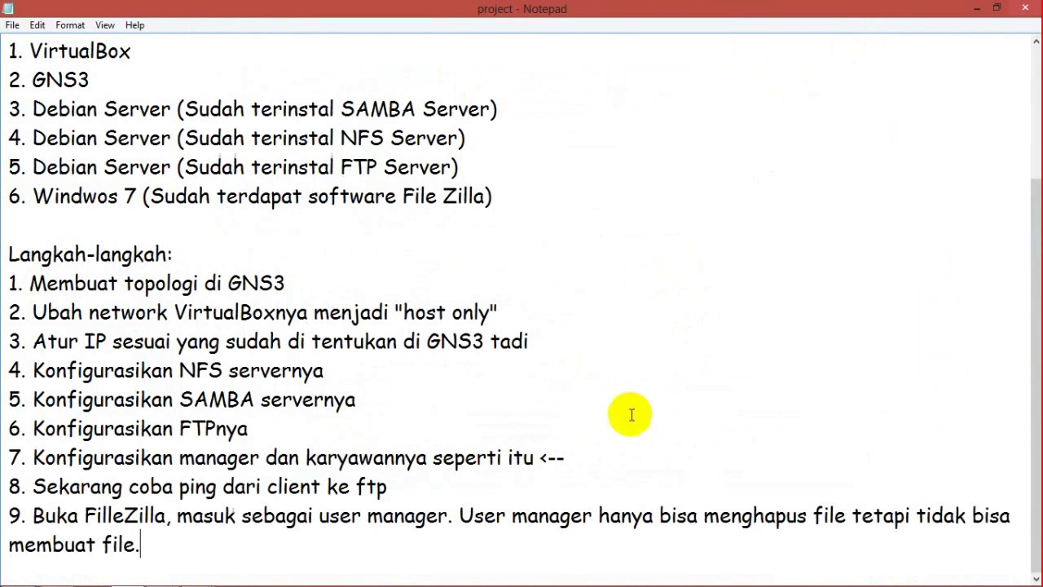
pyautogui.press('Return')
pyautogui.write('10. M')
pyautogui.press('BackSpace')
pyautogui.write('Buka FileZilla, masuk ')
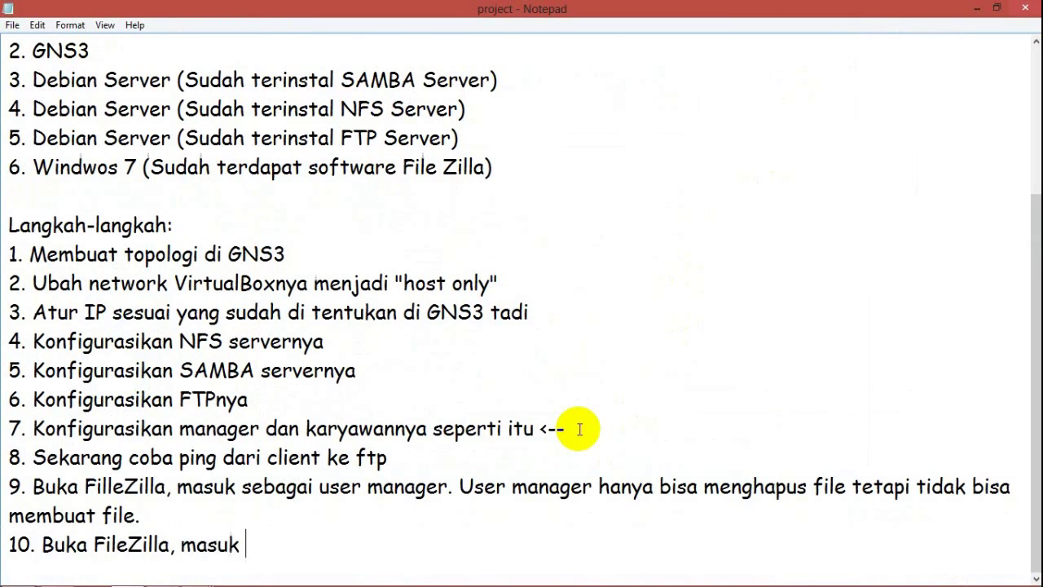
pyautogui.write('sebagai user kar')
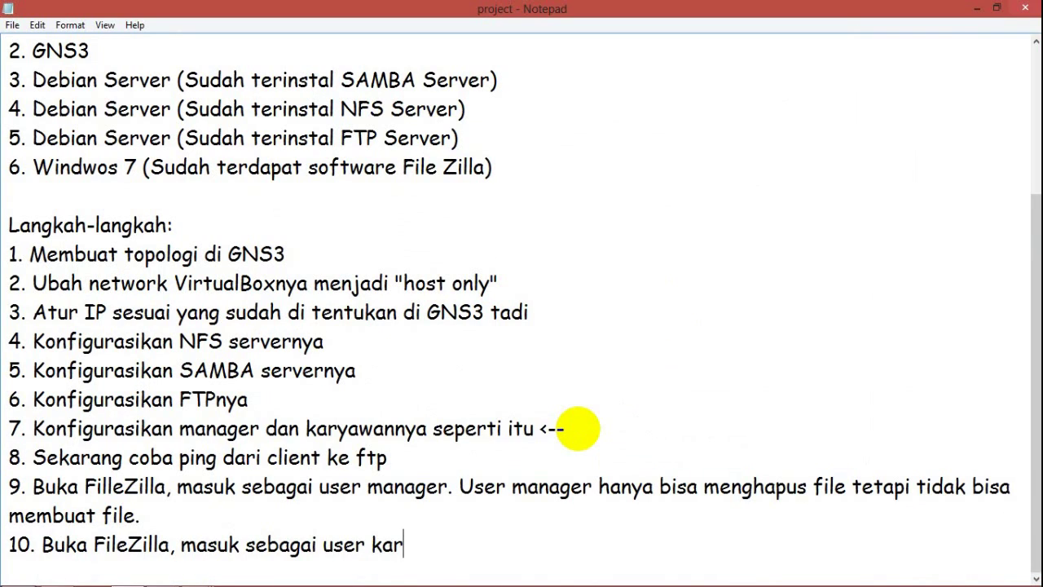
pyautogui.write('yawan.')
pyautogui.press('Left')
pyautogui.press('Left')
pyautogui.press('Left')
pyautogui.press('Left')
pyautogui.press('Left')
pyautogui.press('Left')
pyautogui.press('Left')
pyautogui.press('Left')
pyautogui.press('Left')
pyautogui.press('Left')
pyautogui.press('Left')
pyautogui.press('Left')
pyautogui.press('Left')
pyautogui.press('Left')
pyautogui.press('Left')
pyautogui.press('Left')
pyautogui.press('Left')
pyautogui.press('Left')
pyautogui.press('Left')
pyautogui.press('Left')
pyautogui.press('Left')
pyautogui.press('Left')
pyautogui.press('Left')
pyautogui.press('Left')
pyautogui.press('Left')
pyautogui.press('Left')
pyautogui.press('Left')
pyautogui.press('Left')
pyautogui.press('Left')
pyautogui.press('Left')
pyautogui.press('Left')
pyautogui.press('Left')
pyautogui.press('Left')
pyautogui.press('Left')
pyautogui.press('Right')
pyautogui.press('Right')
pyautogui.press('Right')
pyautogui.press('Right')
pyautogui.press('Right')
pyautogui.press('Right')
pyautogui.press('Right')
pyautogui.press('Right')
pyautogui.press('Right')
pyautogui.press('Right')
pyautogui.press('Right')
pyautogui.press('Right')
pyautogui.press('Right')
pyautogui.press('Right')
pyautogui.press('Right')
pyautogui.press('Right')
pyautogui.press('Right')
pyautogui.press('Right')
pyautogui.press('Right')
pyautogui.press('Right')
# Step: Note that user karyawan, unlike manager, can create files but cannot delete them
pyautogui.write('Usr karyawa k')
pyautogui.press('BackSpace')
pyautogui.press('BackSpace')
pyautogui.write('n kebalikannya dari user manager yaitu bisa menghapus fi')
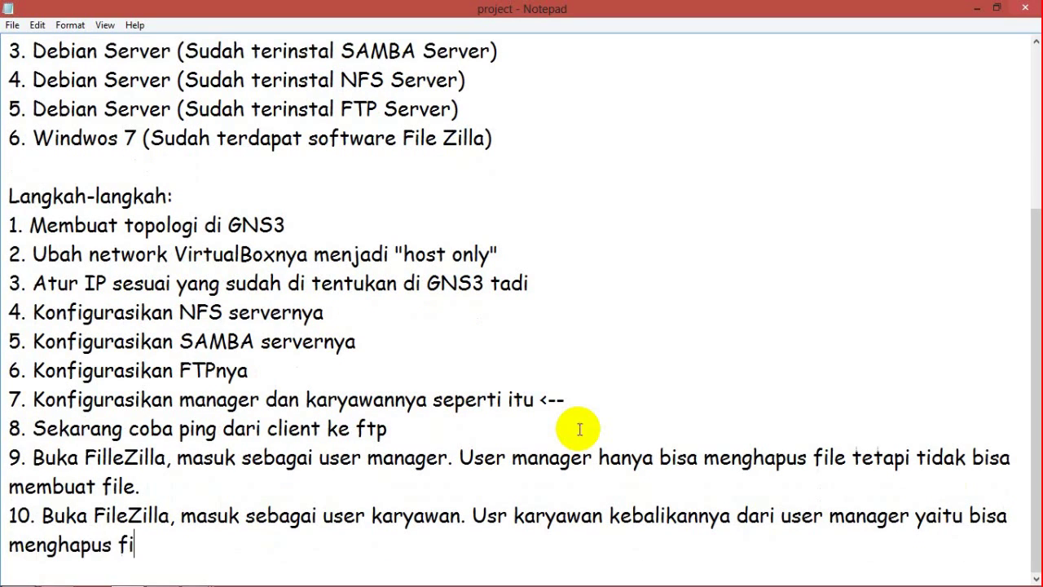
pyautogui.write('le tetapi tidak bis')
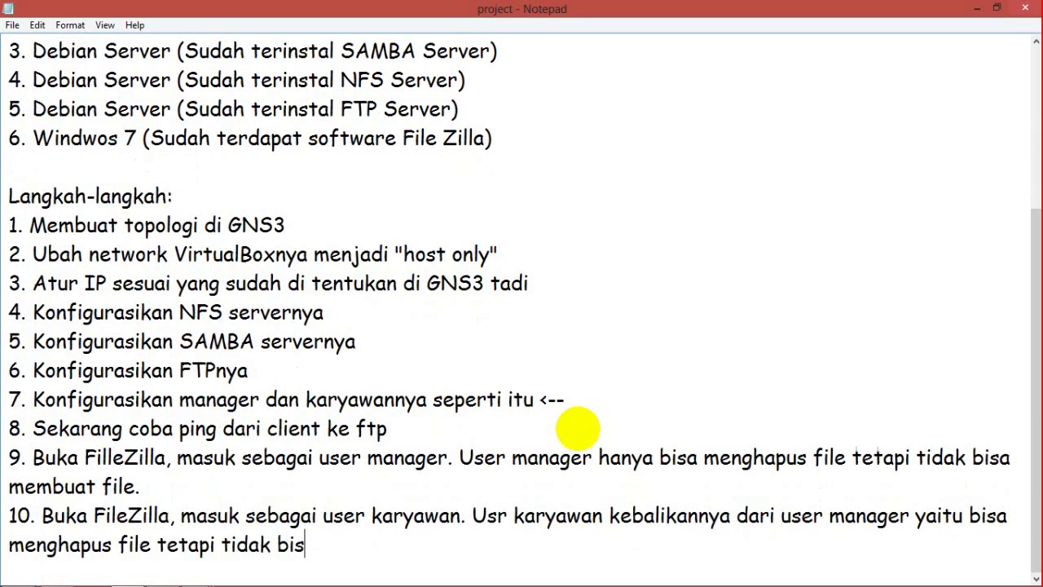
pyautogui.press('BackSpace')
pyautogui.press('BackSpace')
pyautogui.press('BackSpace')
pyautogui.press('BackSpace')
pyautogui.press('BackSpace')
pyautogui.press('BackSpace')
pyautogui.press('BackSpace')
pyautogui.press('BackSpace')
pyautogui.press('BackSpace')
pyautogui.press('BackSpace')
pyautogui.press('BackSpace')
pyautogui.press('BackSpace')
pyautogui.press('BackSpace')
pyautogui.press('BackSpace')
pyautogui.press('BackSpace')
pyautogui.press('BackSpace')
pyautogui.press('BackSpace')
pyautogui.press('BackSpace')
pyautogui.press('BackSpace')
pyautogui.press('BackSpace')
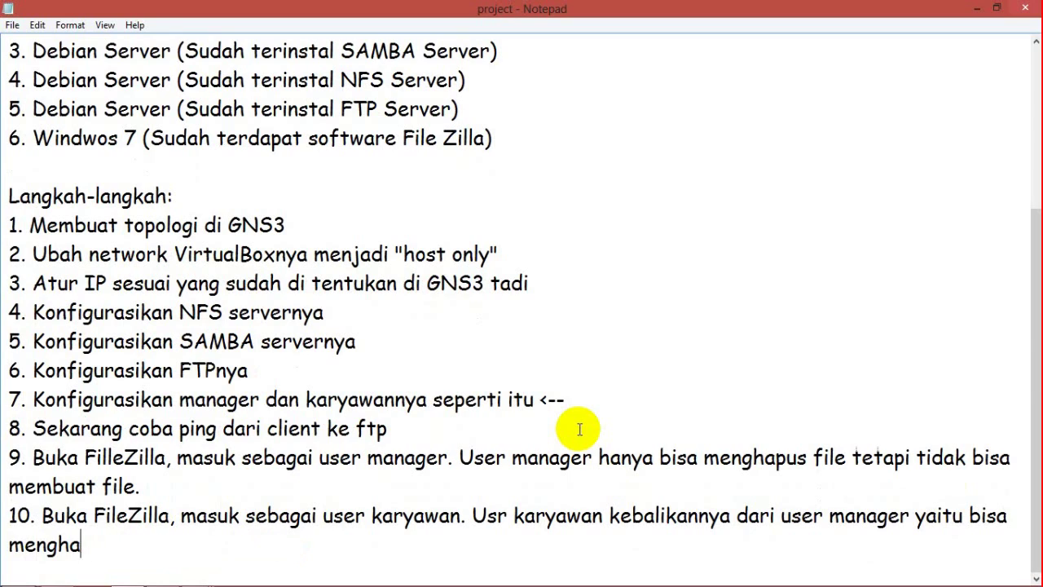
pyautogui.write('mbuat fil')
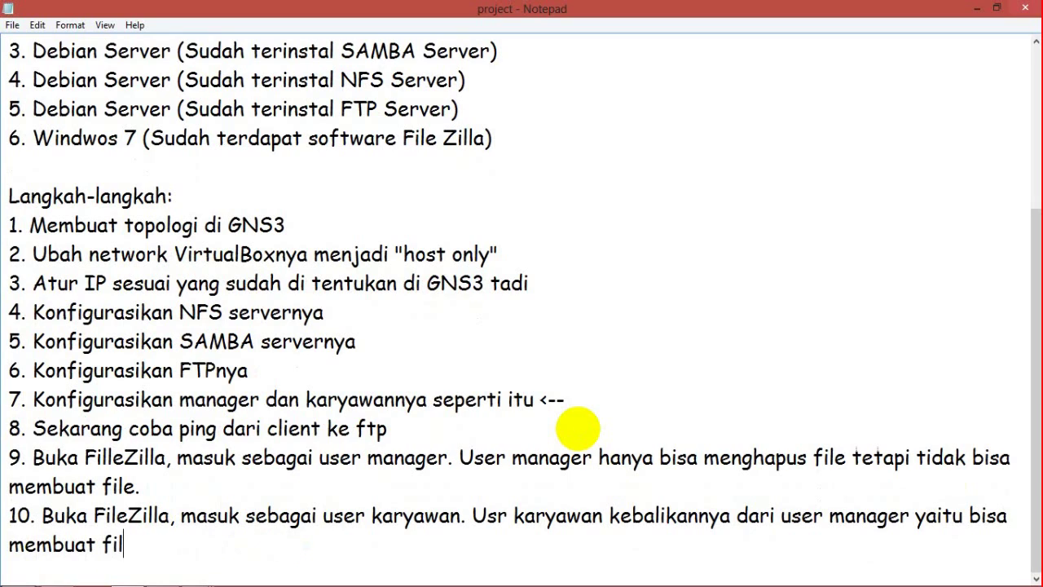
pyautogui.write('e tetapi tidak bisa mengpaus')
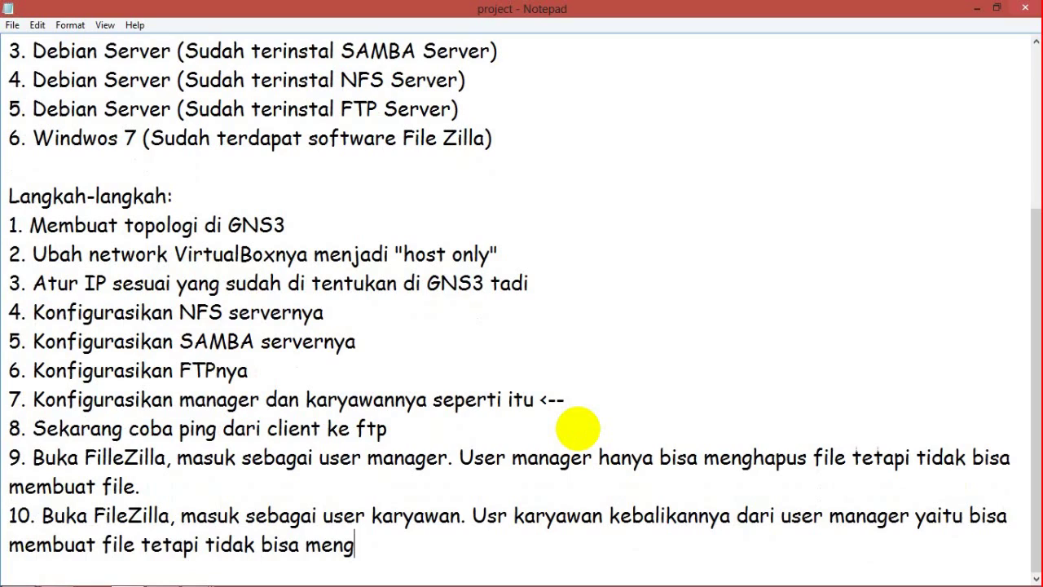
pyautogui.press('BackSpace')
pyautogui.press('BackSpace')
pyautogui.press('BackSpace')
pyautogui.press('BackSpace')
pyautogui.write('hapus file.')
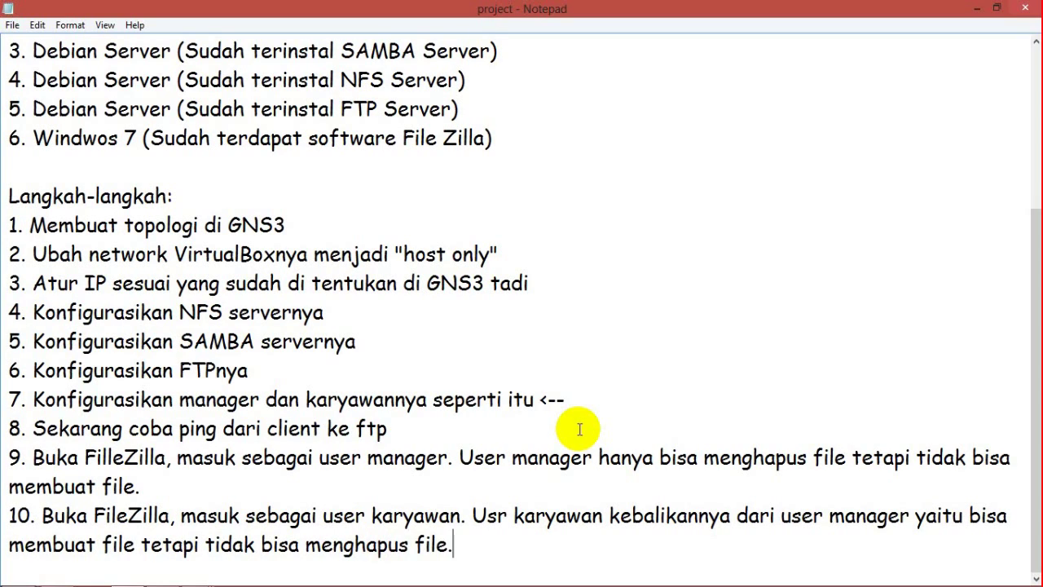
# Step: Replace the FileZilla username manager with karyawan
pyautogui.click(978, 10)
pyautogui.moveTo(461, 114); pyautogui.dragTo(395, 114)
pyautogui.write('karyawan')
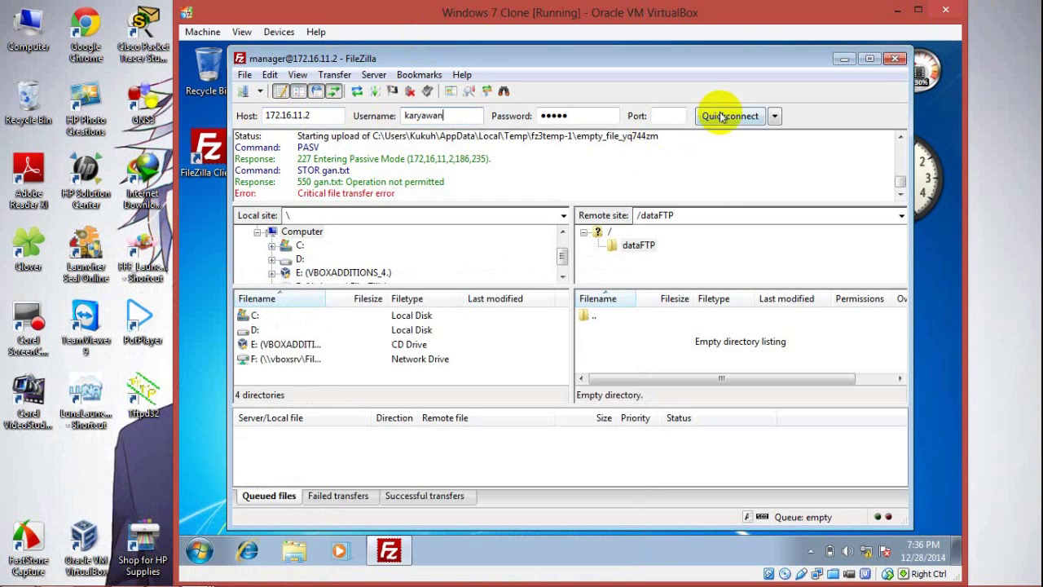
# Step: Cancel the already-connected prompt and close FileZilla to start a fresh session
pyautogui.click(721, 114)
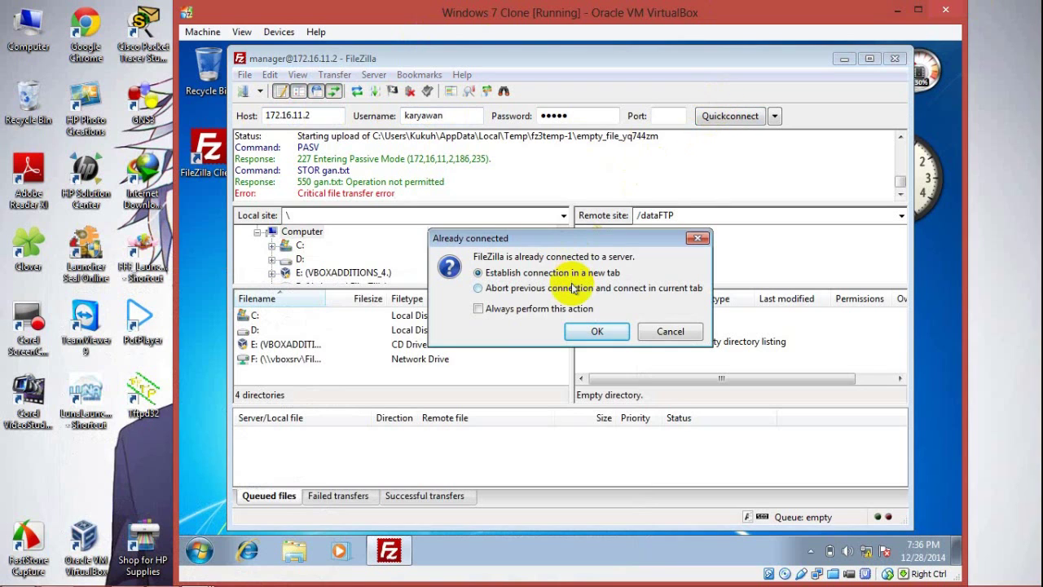
pyautogui.click(671, 330)
pyautogui.click(894, 59)
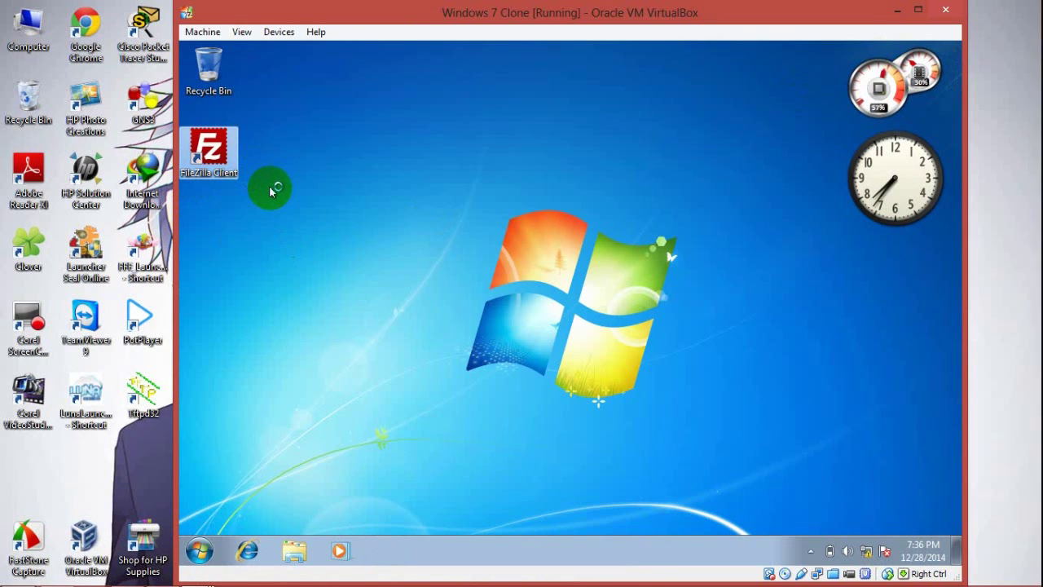
# Step: Connect to 172.16.11.2 as karyawan with the account password
pyautogui.write('172')
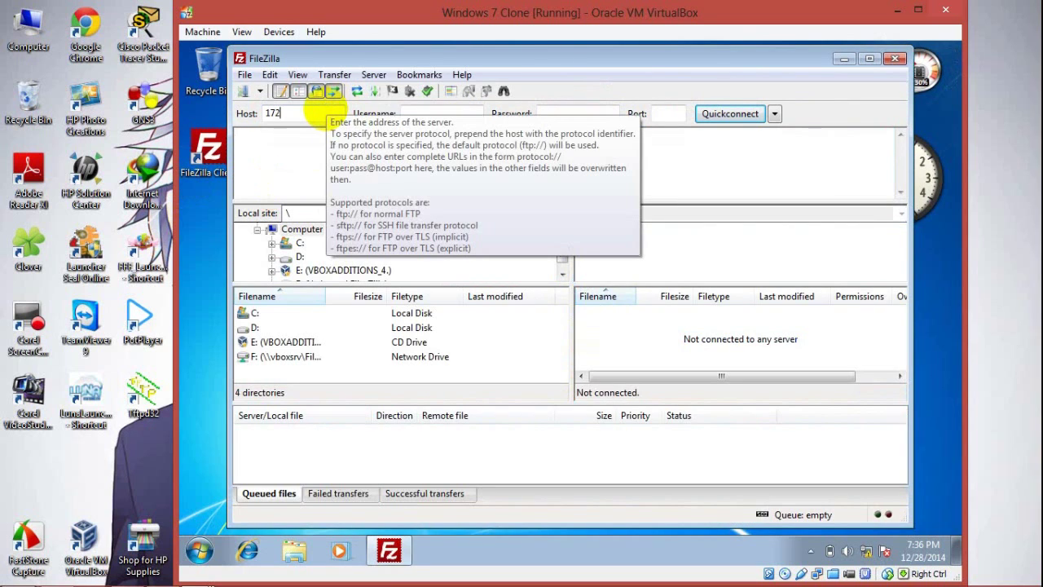
pyautogui.write('.16.11.2')
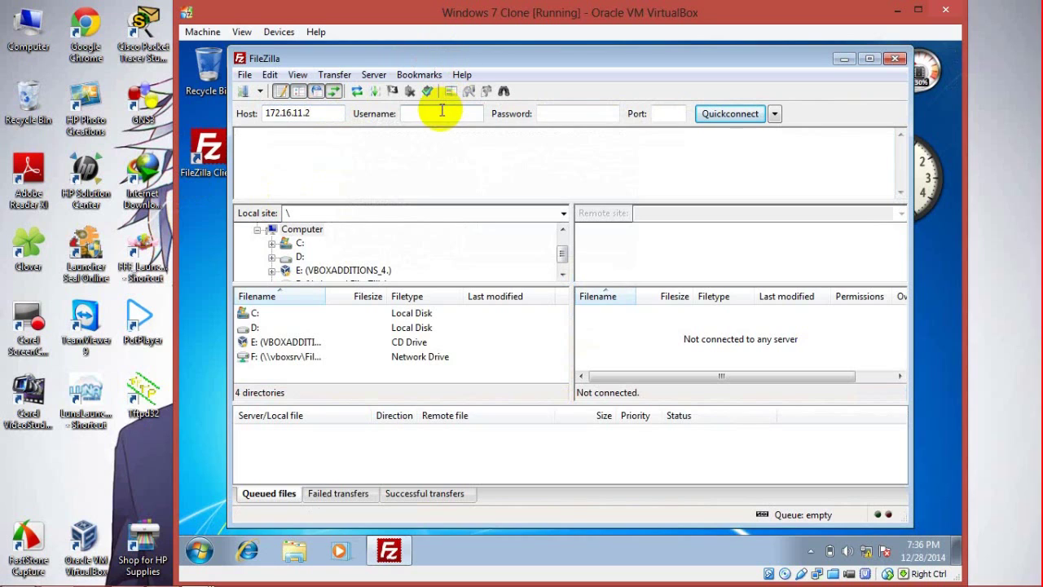
pyautogui.click(440, 112)
pyautogui.write('karyawan')
pyautogui.press('Tab')
pyautogui.write('*****')
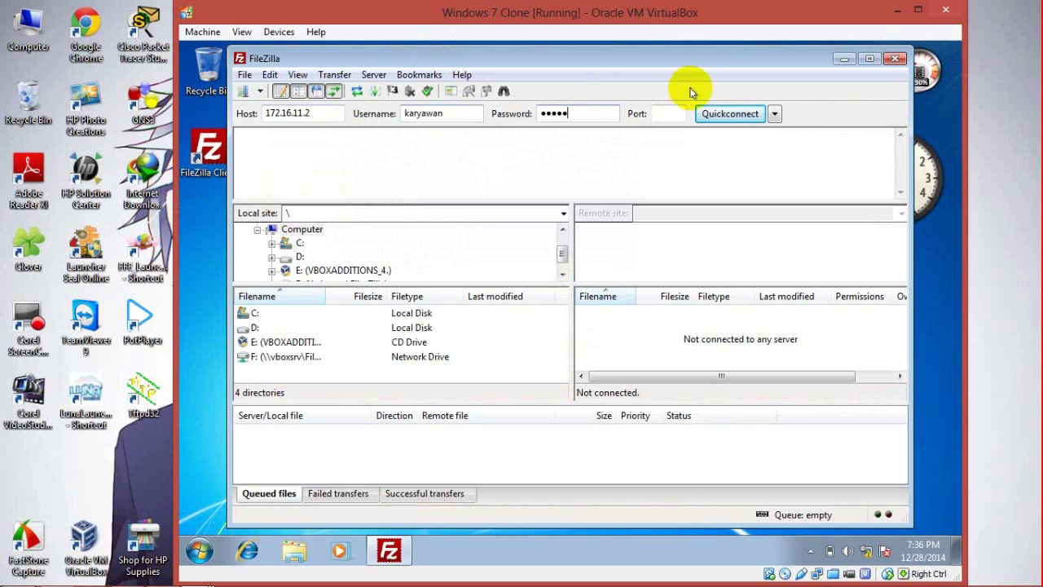
pyautogui.click(729, 114)
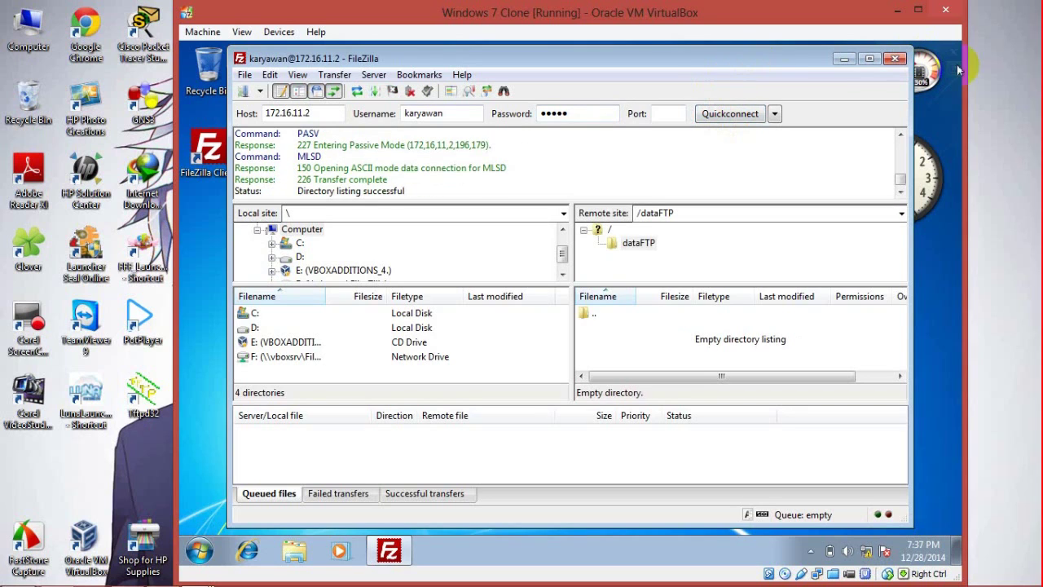
# Step: Create an empty file gan.txt in the remote /dataFTP folder
pyautogui.click(984, 64)
pyautogui.click(736, 8)
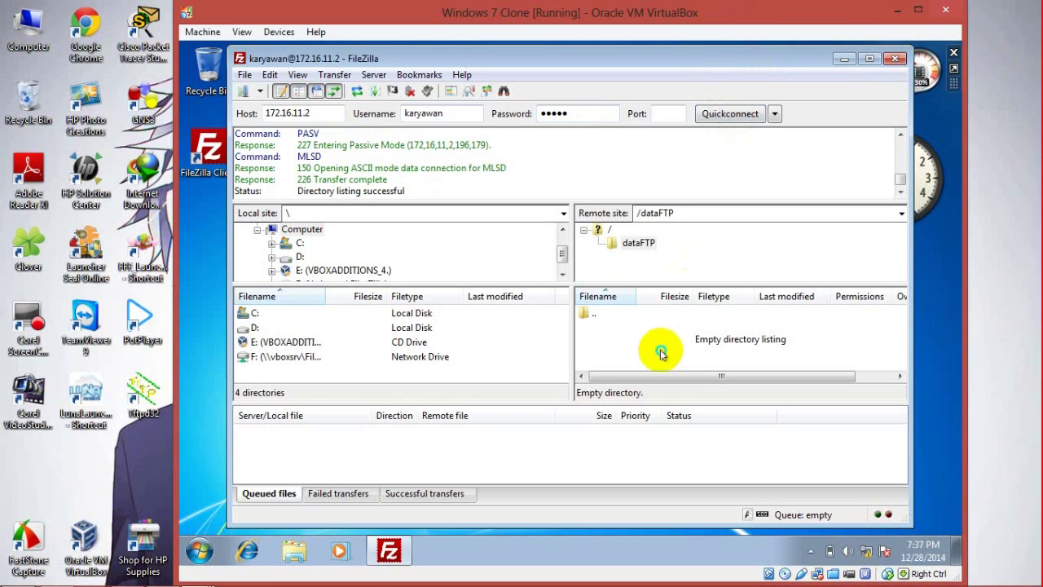
pyautogui.rightClick(661, 349)
pyautogui.click(699, 247)
pyautogui.write('gan.txt')
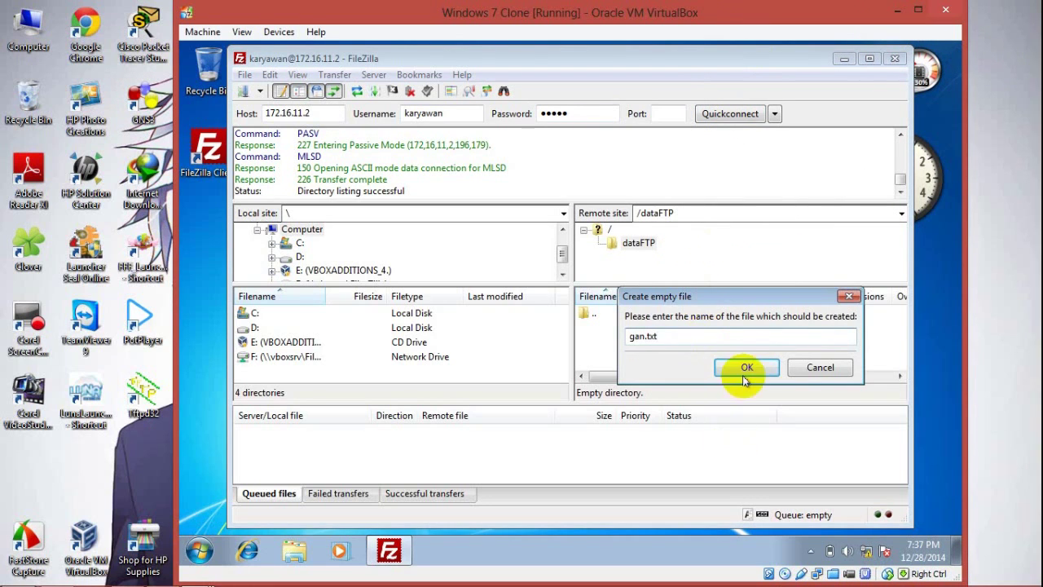
pyautogui.click(743, 367)
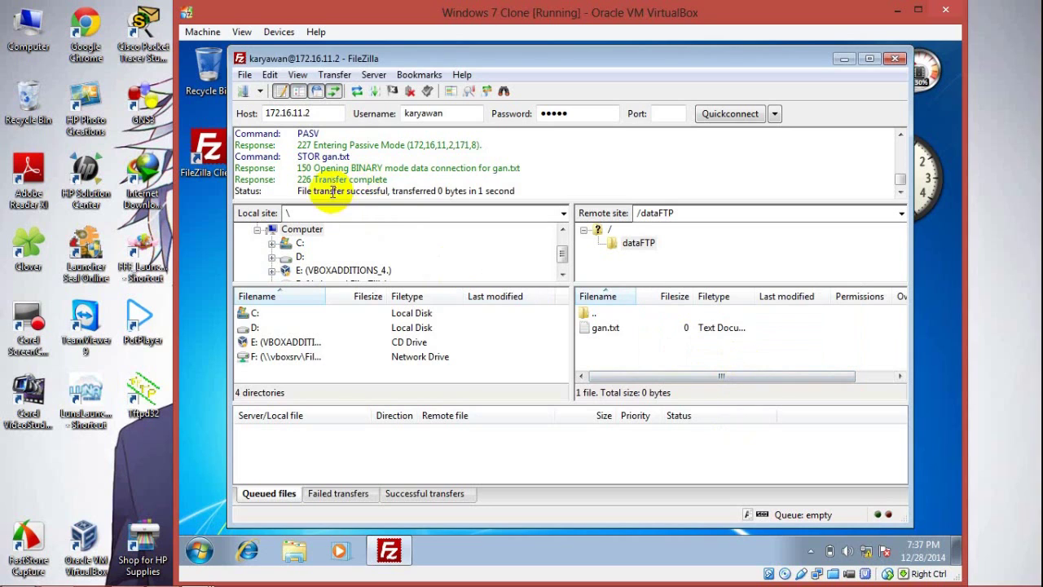
# Step: Try deleting gan.txt, confirm the 550 Operation not permitted error, and close FileZilla
pyautogui.rightClick(609, 330)
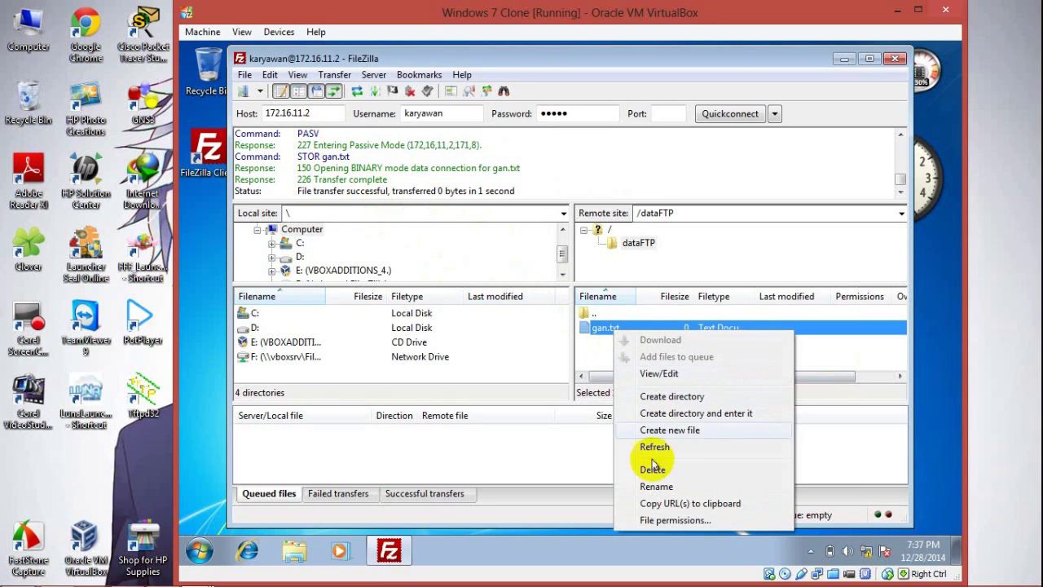
pyautogui.click(656, 467)
pyautogui.click(585, 352)
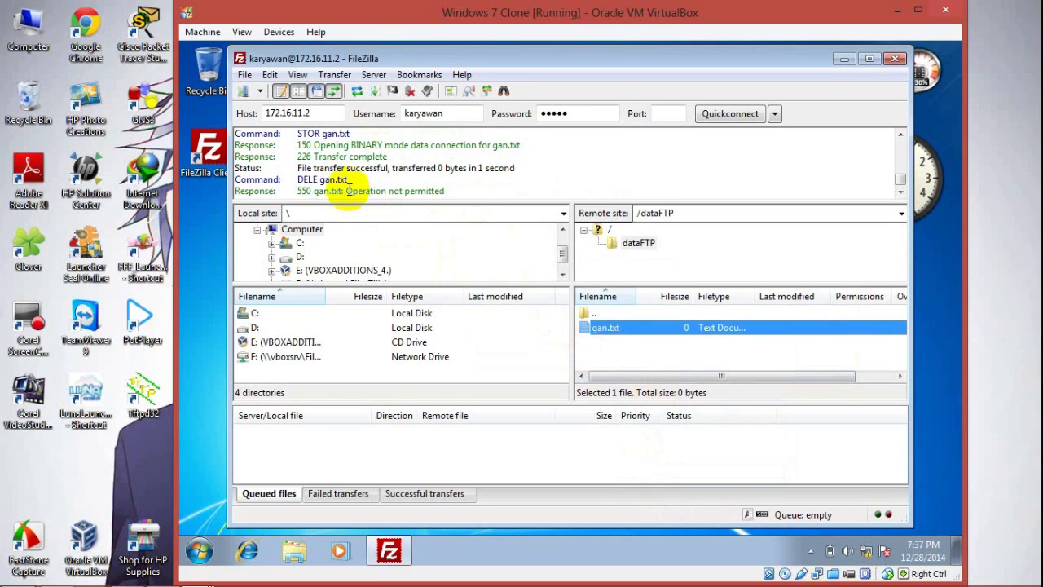
pyautogui.moveTo(296, 191); pyautogui.dragTo(452, 192)
pyautogui.click(451, 191)
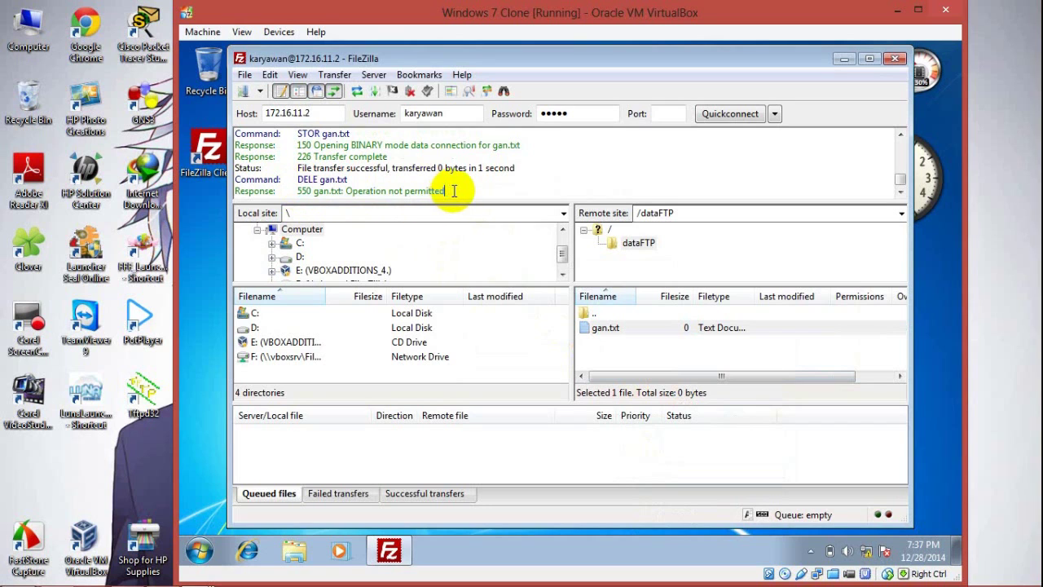
pyautogui.click(986, 210)
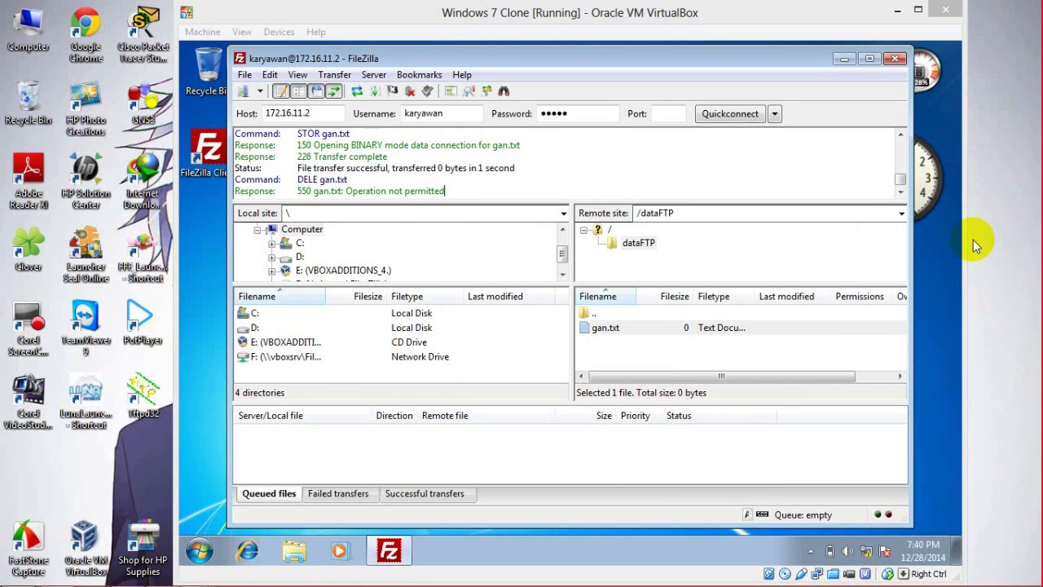
pyautogui.click(895, 59)
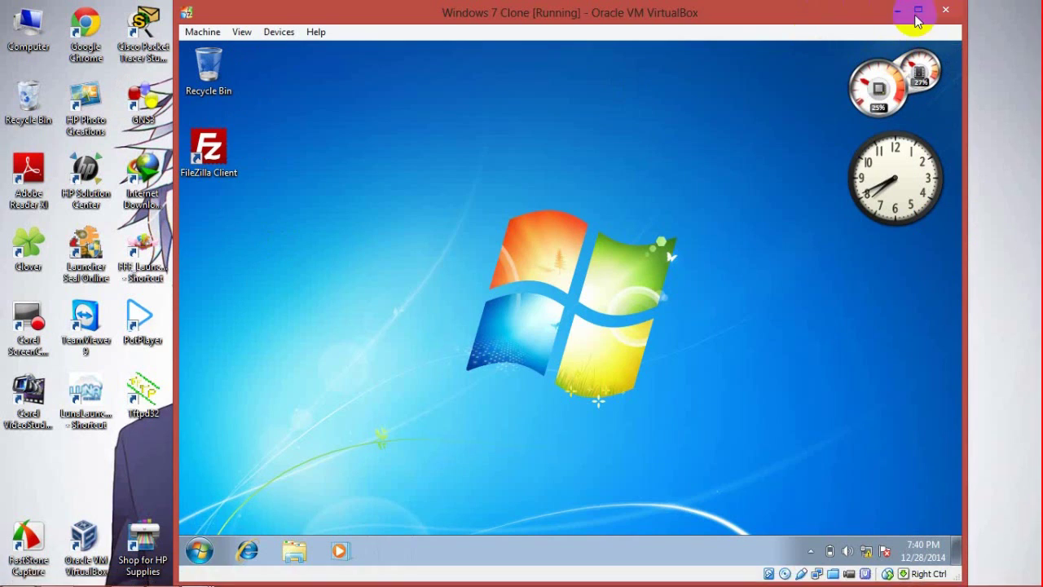
# Step: Add step 11 'Konfigurasikan samba servernya kembali.' to the notes, then minimize them
pyautogui.click(896, 9)
pyautogui.click(128, 577)
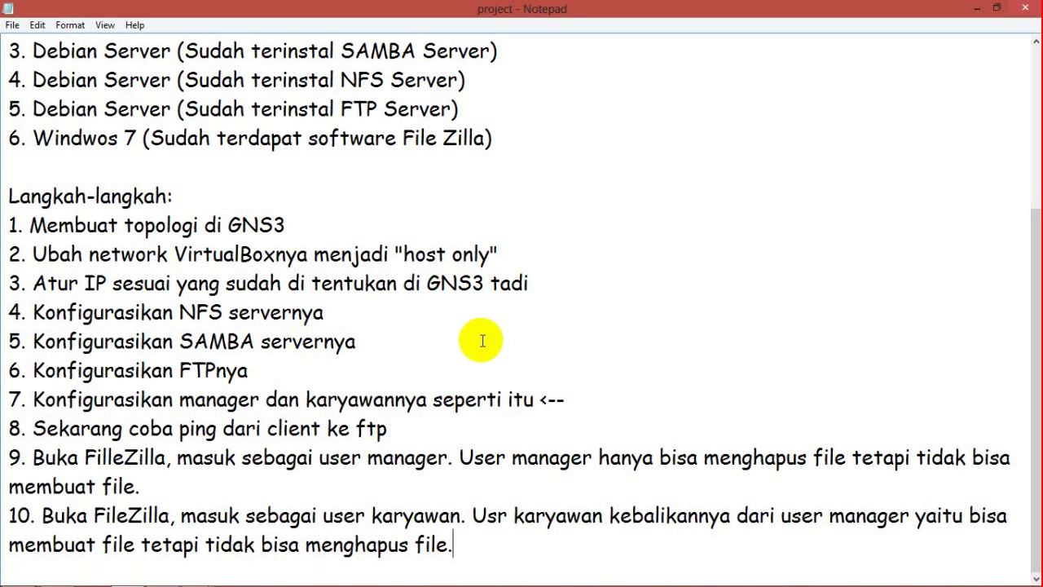
pyautogui.press('Return')
pyautogui.write('1. Konfigurasikan ')
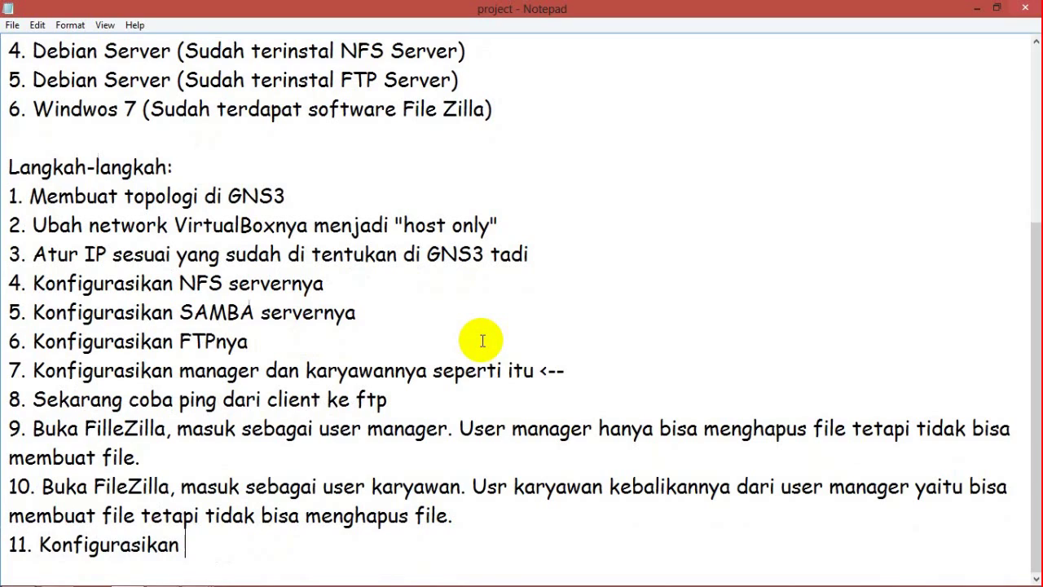
pyautogui.write('samba servernya kembali.')
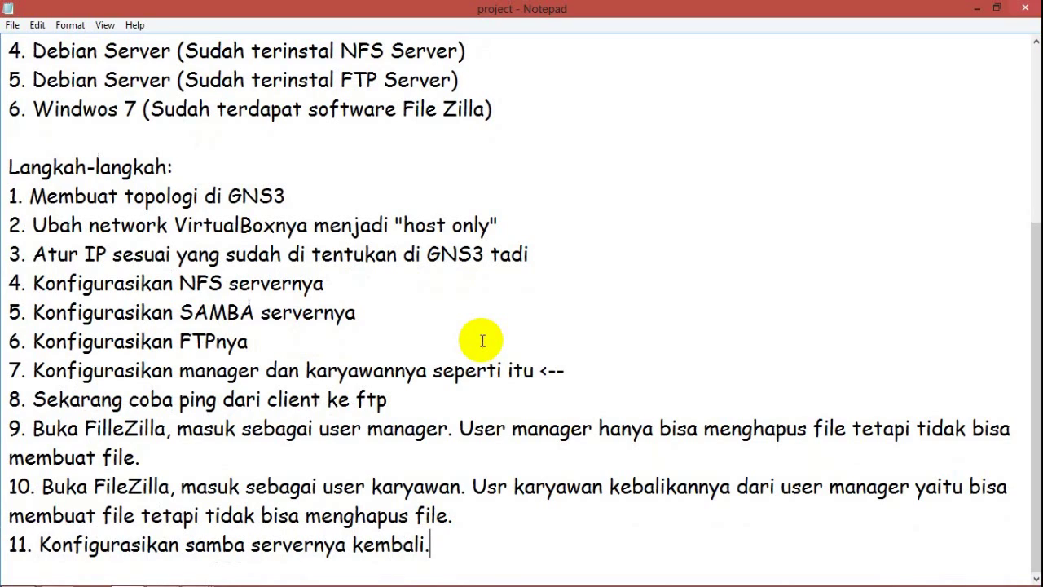
pyautogui.click(978, 10)
# Step: On the SAMBA server, create /datauser containing file.txt and set it to chmod 777
pyautogui.moveTo(194, 576)
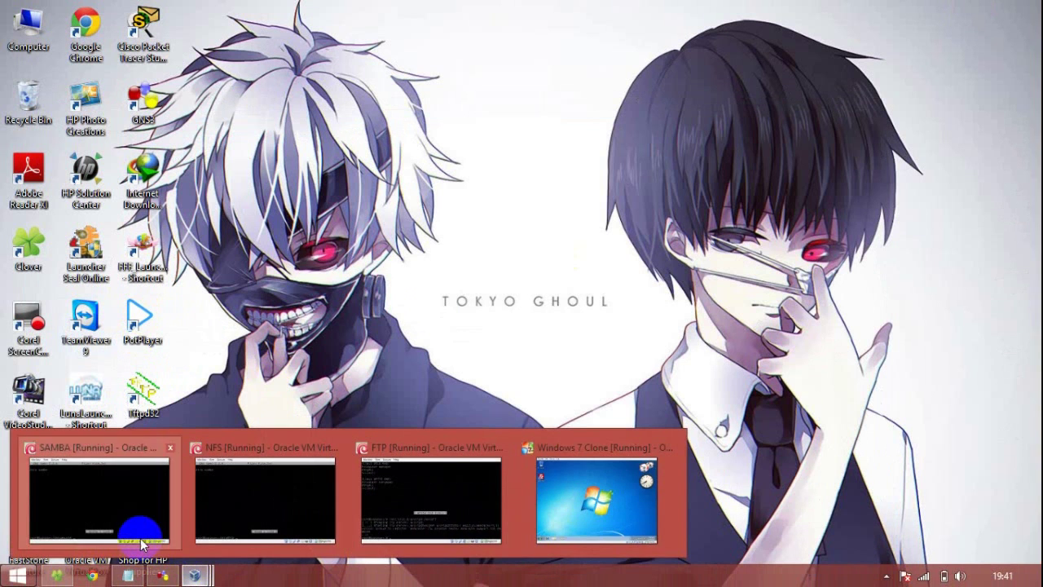
pyautogui.click(140, 553)
pyautogui.write('cd /')
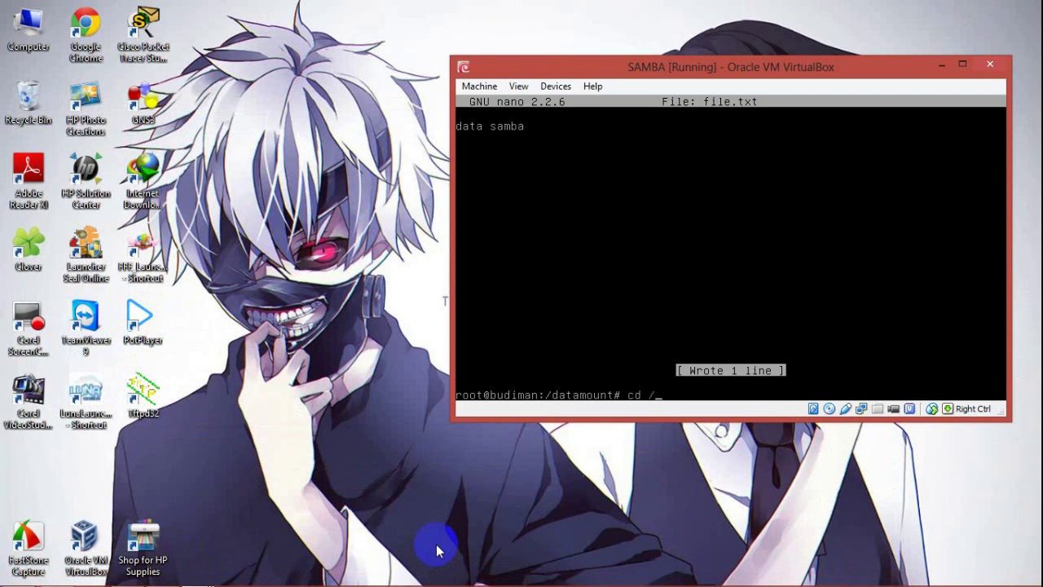
pyautogui.press('Return')
pyautogui.write('clear')
pyautogui.press('Return')
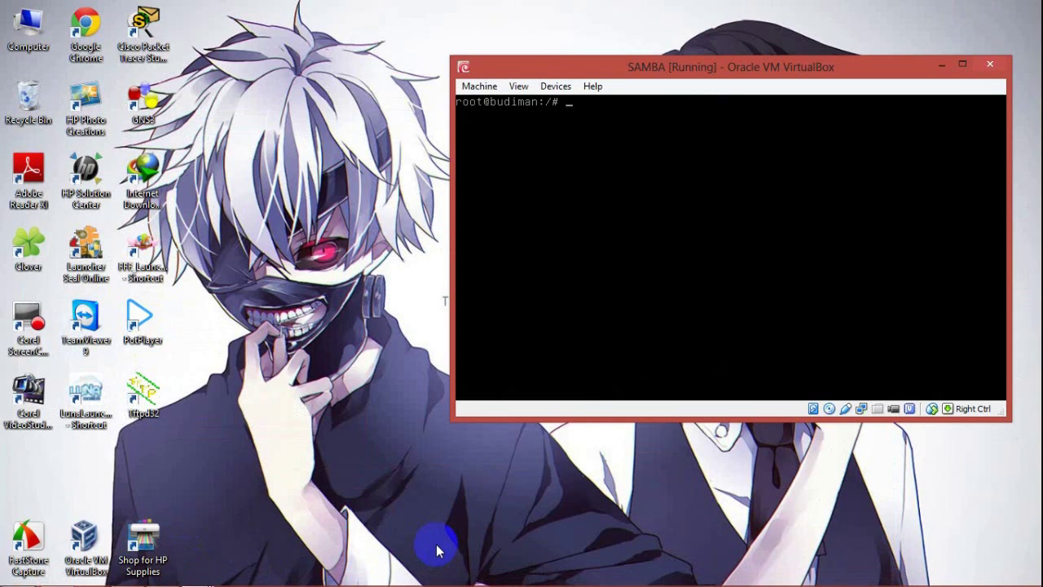
pyautogui.write('mkdir /datauser')
pyautogui.press('Return')
pyautogui.write('touch /datauser/file.txt')
pyautogui.press('Return')
pyautogui.write('chmod 777 /datauser')
pyautogui.press('Return')
# Step: Open /etc/samba/smb.conf in nano and move to the security = user line
pyautogui.write('nano /etc/')
pyautogui.press('BackSpace')
pyautogui.press('BackSpace')
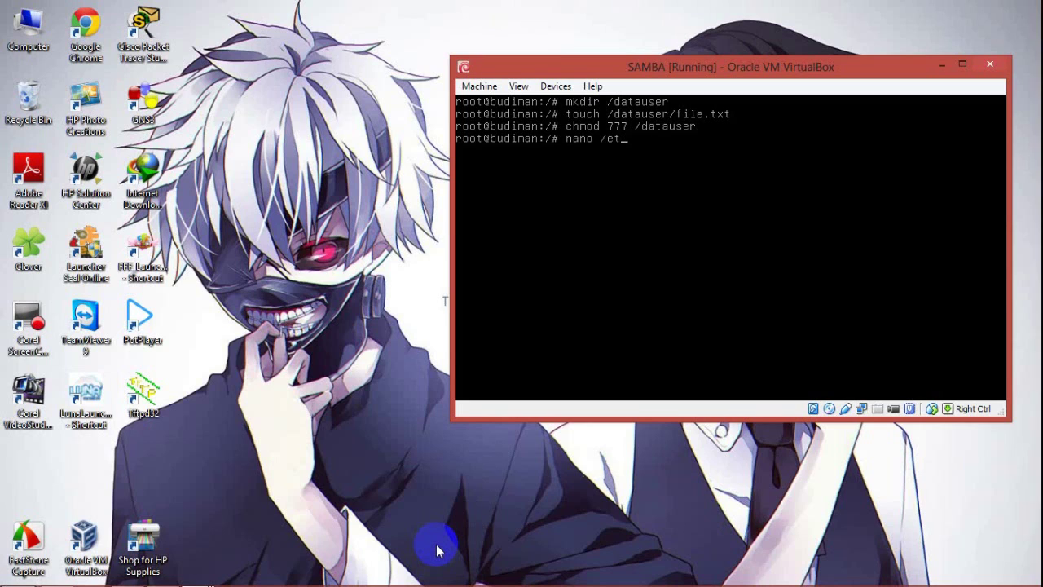
pyautogui.write('c/samba/smb.conf')
pyautogui.press('Return')
pyautogui.press('Down')
pyautogui.press('Down')
pyautogui.press('Down')
pyautogui.press('Down')
pyautogui.press('Down')
pyautogui.press('Down')
pyautogui.press('Down')
pyautogui.press('Down')
pyautogui.press('Down')
pyautogui.press('Down')
pyautogui.press('Down')
pyautogui.press('Down')
pyautogui.press('Down')
pyautogui.press('Down')
pyautogui.press('Down')
pyautogui.press('Down')
pyautogui.press('Down')
pyautogui.press('Down')
pyautogui.press('Down')
pyautogui.press('Down')
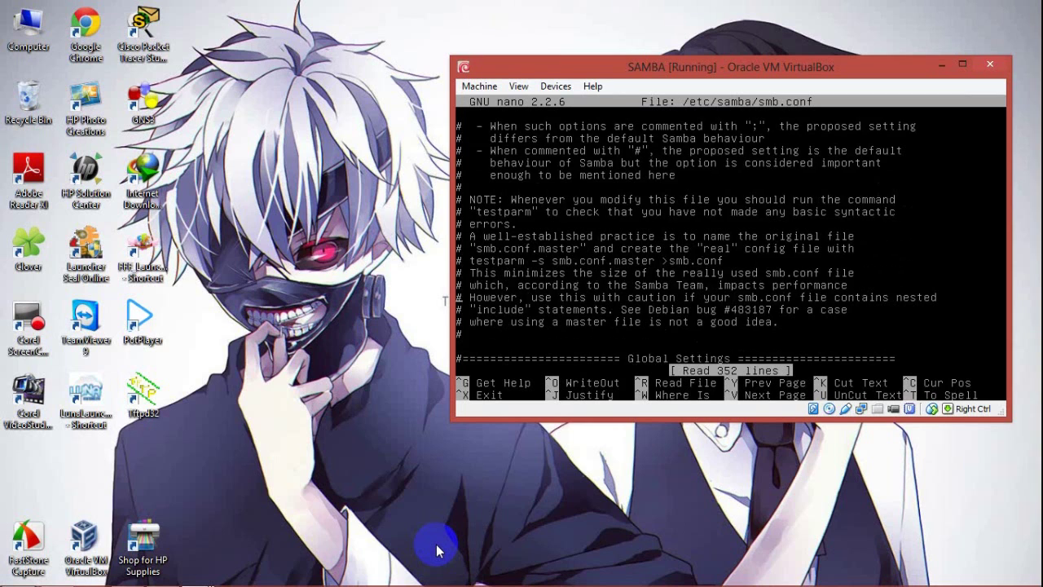
pyautogui.press('Down')
pyautogui.press('Down')
pyautogui.press('Down')
pyautogui.press('Down')
pyautogui.press('Down')
pyautogui.press('Down')
pyautogui.press('Down')
pyautogui.press('Down')
pyautogui.press('Down')
pyautogui.press('Down')
pyautogui.press('Down')
pyautogui.press('Down')
pyautogui.press('Down')
pyautogui.press('Down')
pyautogui.press('Down')
pyautogui.press('Down')
pyautogui.press('Down')
pyautogui.press('Down')
pyautogui.press('Down')
pyautogui.press('Down')
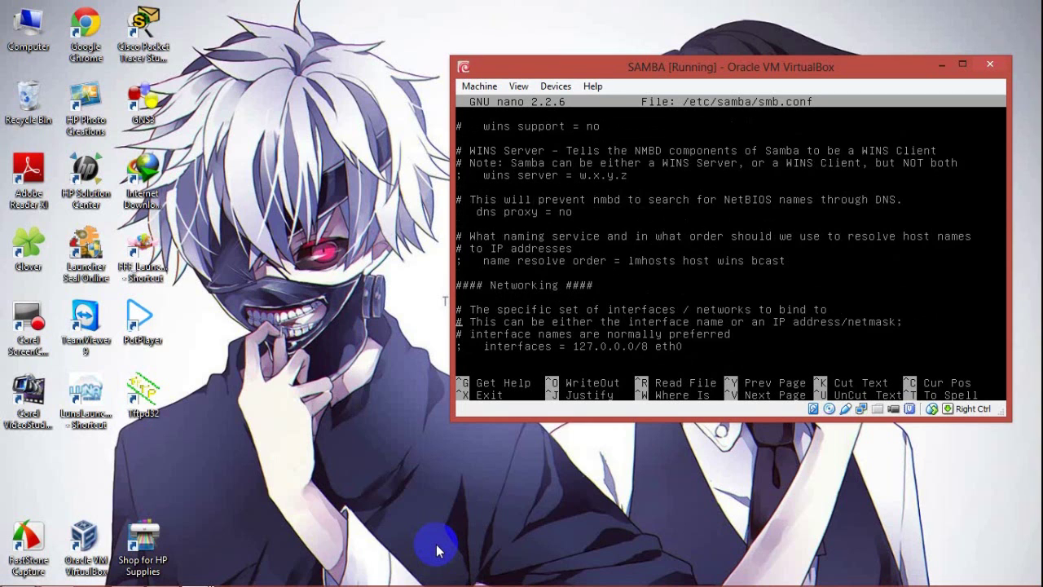
pyautogui.press('Down')
pyautogui.press('Down')
pyautogui.press('Down')
pyautogui.press('Down')
pyautogui.press('Down')
pyautogui.press('Down')
pyautogui.press('Down')
pyautogui.press('Down')
pyautogui.press('Down')
pyautogui.press('Down')
pyautogui.press('Down')
pyautogui.press('Down')
pyautogui.press('Down')
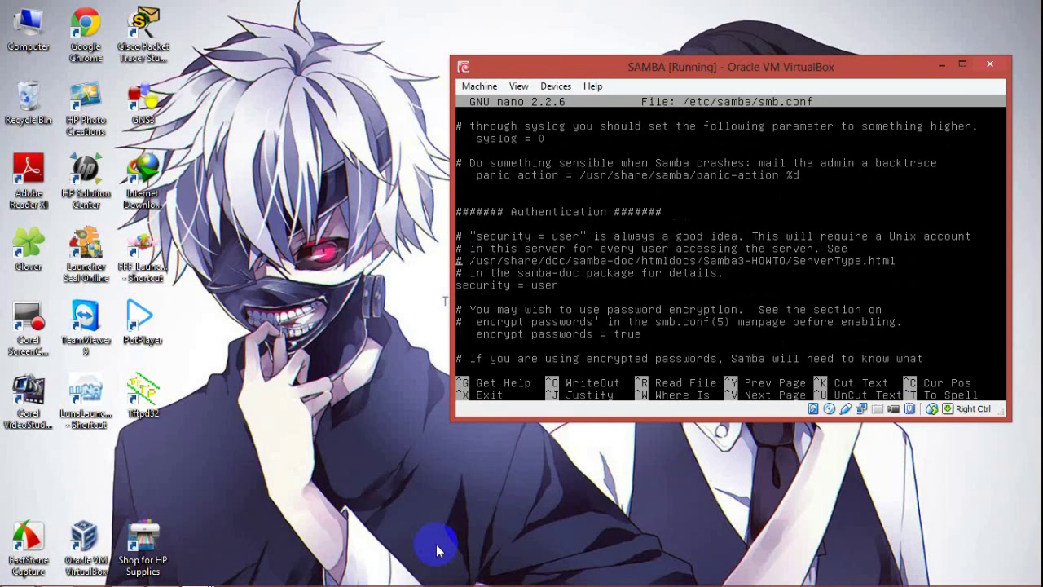
pyautogui.press('Down')
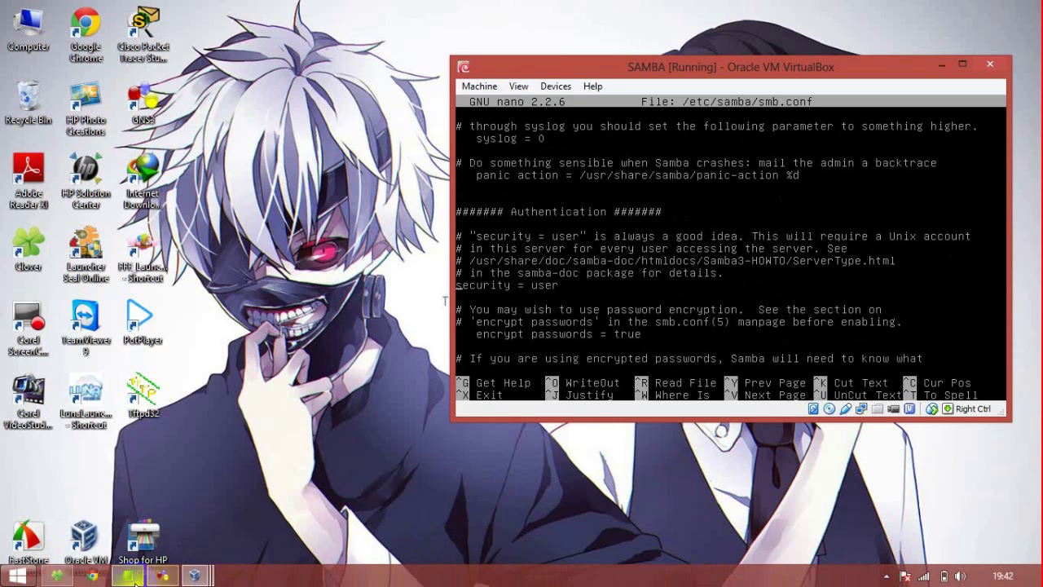
# Step: Add step 12 about removing the # from 'security = user' to the notes, then minimize them
pyautogui.click(128, 576)
pyautogui.click(432, 541)
pyautogui.press('Return')
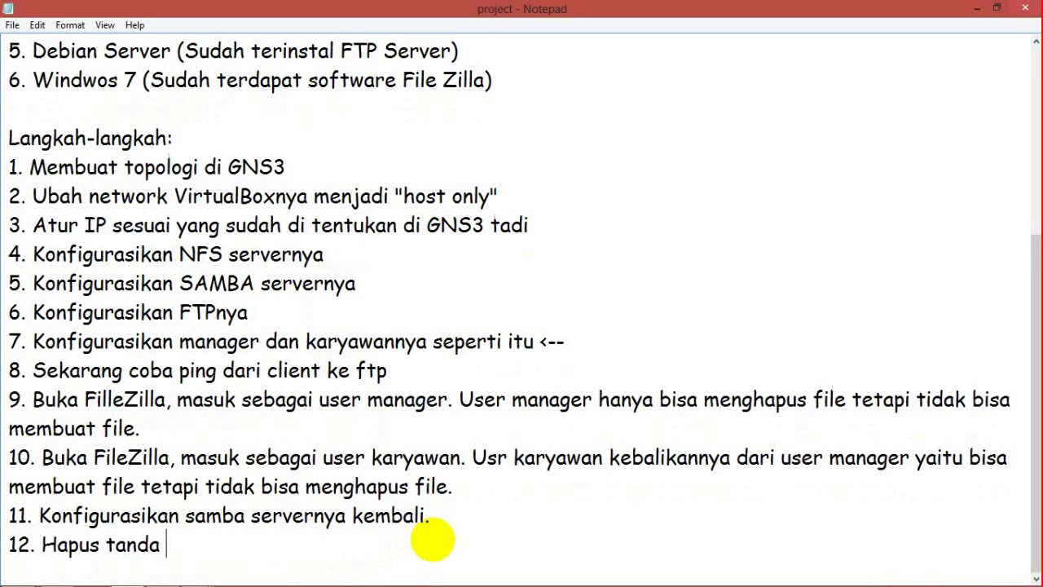
pyautogui.write('# (pagar) ')
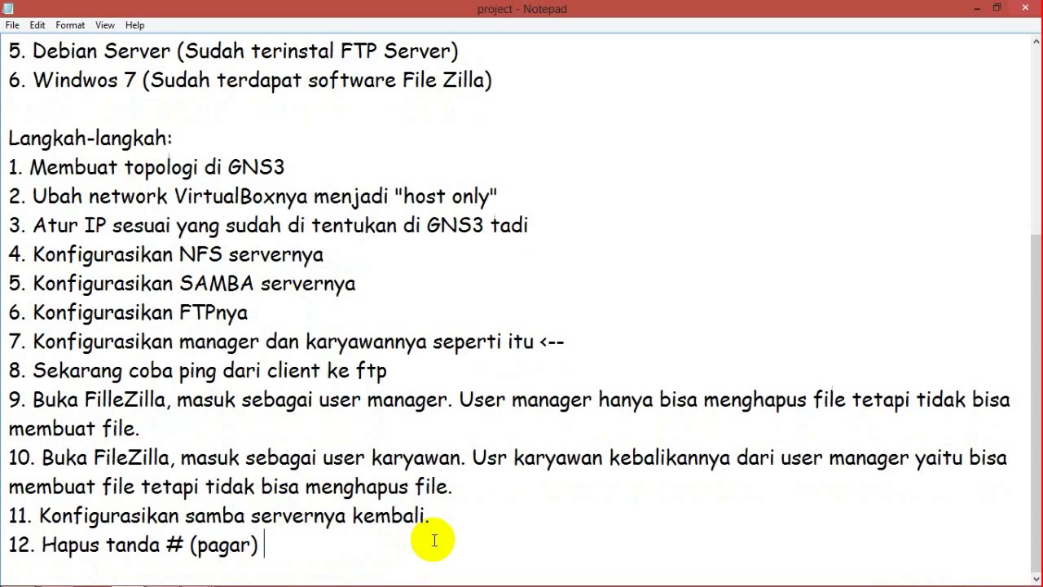
pyautogui.write('pada secu')
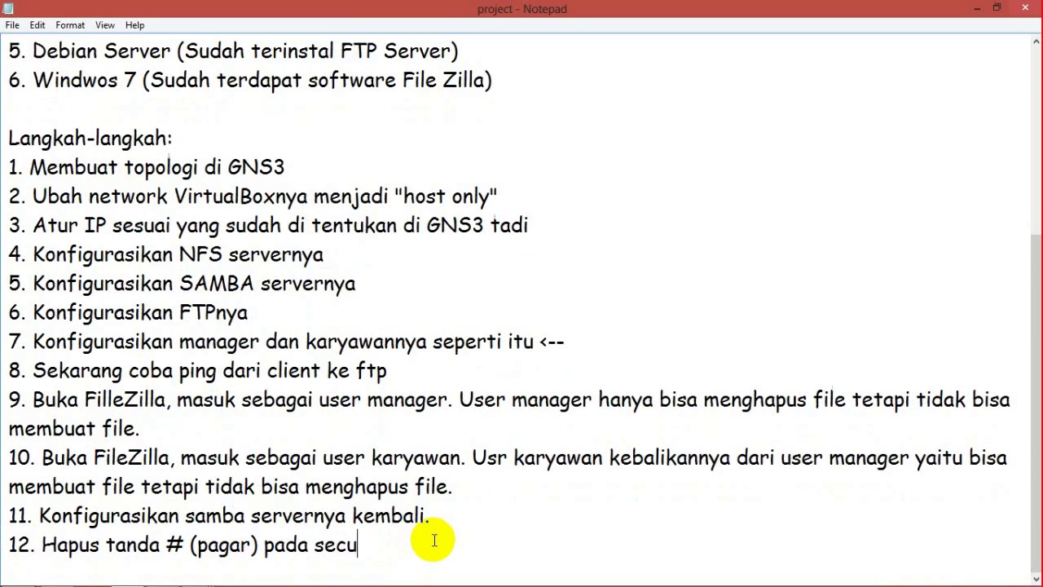
pyautogui.write('rity = user')
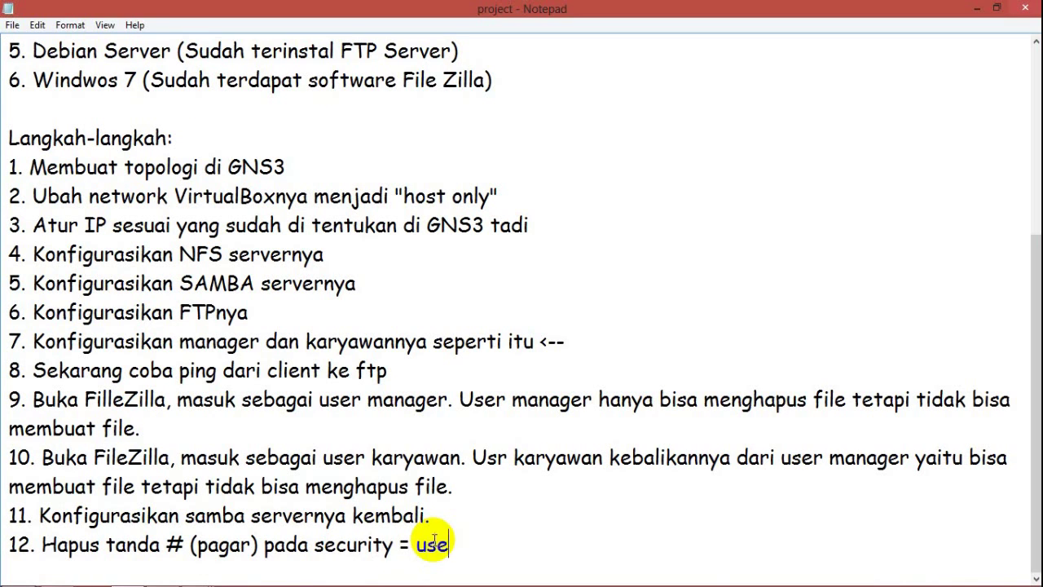
pyautogui.click(977, 8)
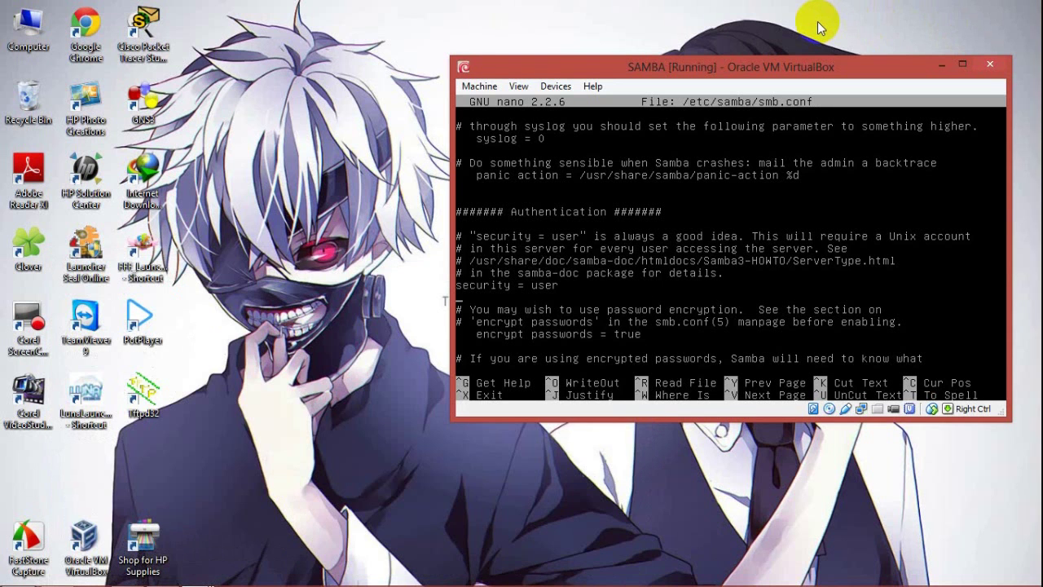
# Step: Mark and copy the [printers] share block through create mask = 0700 in nano
pyautogui.press('pagedown')
pyautogui.press('pagedown')
pyautogui.press('pagedown')
pyautogui.press('pagedown')
pyautogui.press('pagedown')
pyautogui.press('pagedown')
pyautogui.press('pagedown')
pyautogui.press('pagedown')
pyautogui.press('pagedown')
pyautogui.press('pagedown')
pyautogui.press('pagedown')
pyautogui.press('pagedown')
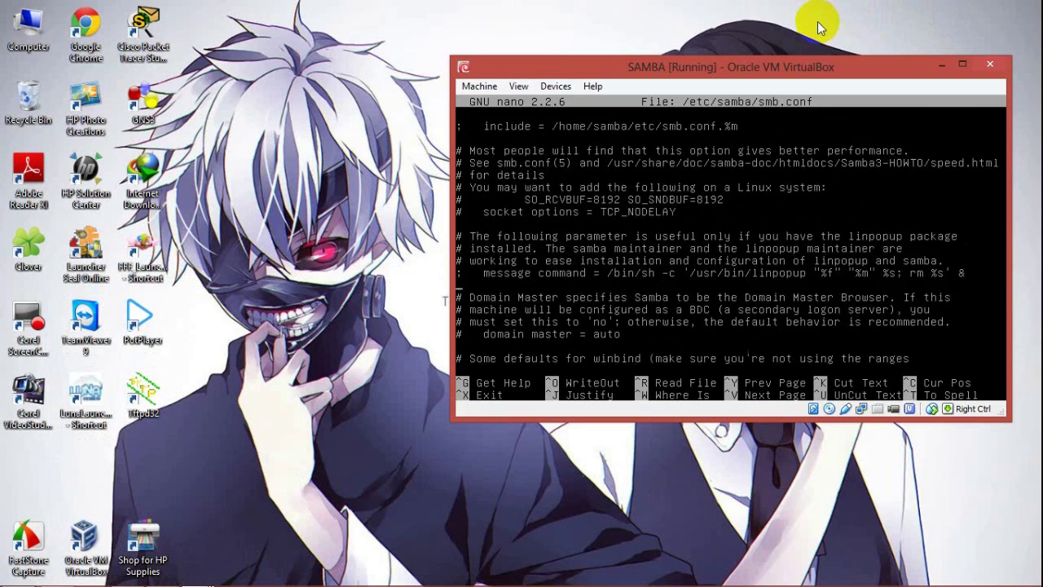
pyautogui.press('pagedown')
pyautogui.press('pagedown')
pyautogui.press('pagedown')
pyautogui.press('pagedown')
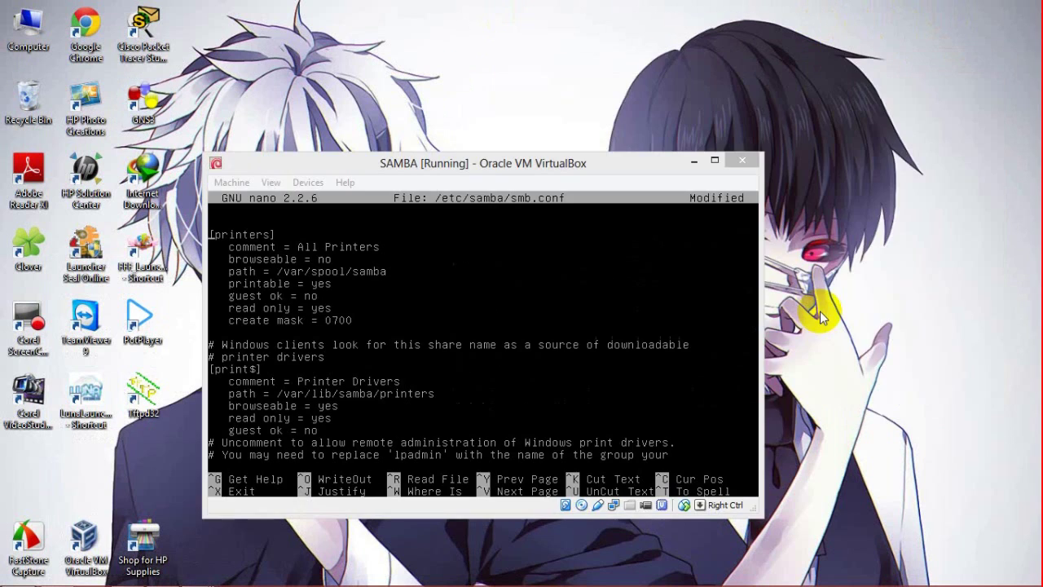
pyautogui.click(612, 171)
pyautogui.hotkey('ctrl', '6')
pyautogui.press('Right')
pyautogui.press('Right')
pyautogui.press('Right')
pyautogui.press('Right')
pyautogui.press('Right')
pyautogui.press('Right')
pyautogui.press('Right')
pyautogui.press('Right')
pyautogui.press('Right')
pyautogui.press('Right')
pyautogui.press('Down')
pyautogui.press('Down')
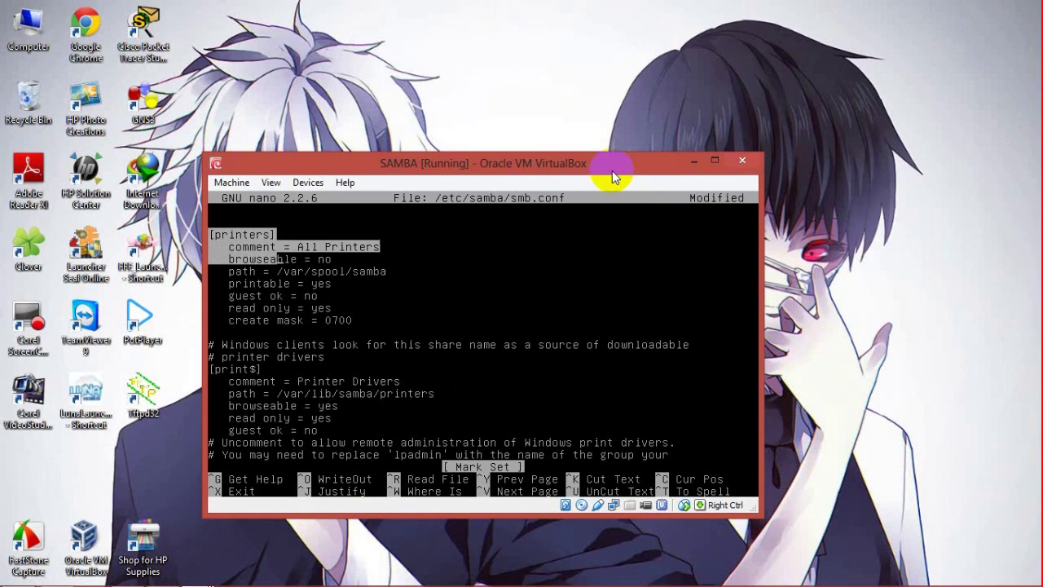
pyautogui.press('End')
pyautogui.press('Down')
pyautogui.press('Down')
pyautogui.press('Down')
pyautogui.press('Down')
pyautogui.press('Down')
pyautogui.press('End')
pyautogui.hotkey('alt', '6')
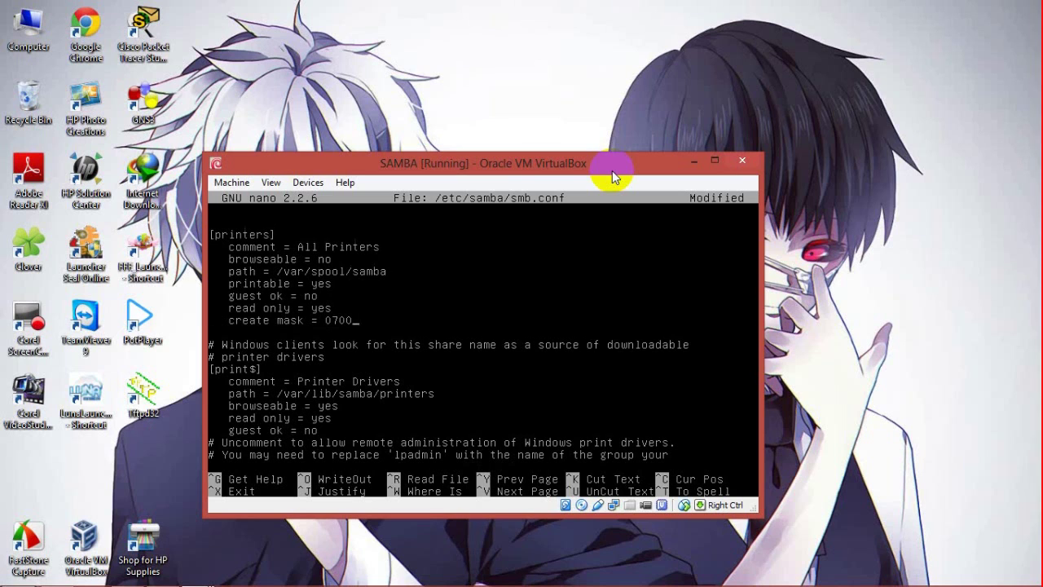
# Step: Paste the copied [printers] block at the end of smb.conf
pyautogui.press('Down')
pyautogui.press('Down')
pyautogui.press('Down')
pyautogui.press('Down')
pyautogui.press('Down')
pyautogui.press('Down')
pyautogui.press('Down')
pyautogui.press('Down')
pyautogui.press('Down')
pyautogui.press('Down')
pyautogui.press('Down')
pyautogui.press('Down')
pyautogui.press('Down')
pyautogui.press('Down')
pyautogui.press('Down')
pyautogui.press('Down')
pyautogui.press('Down')
pyautogui.press('Down')
pyautogui.press('Down')
pyautogui.press('Down')
pyautogui.press('Return')
pyautogui.hotkey('ctrl', 'u')
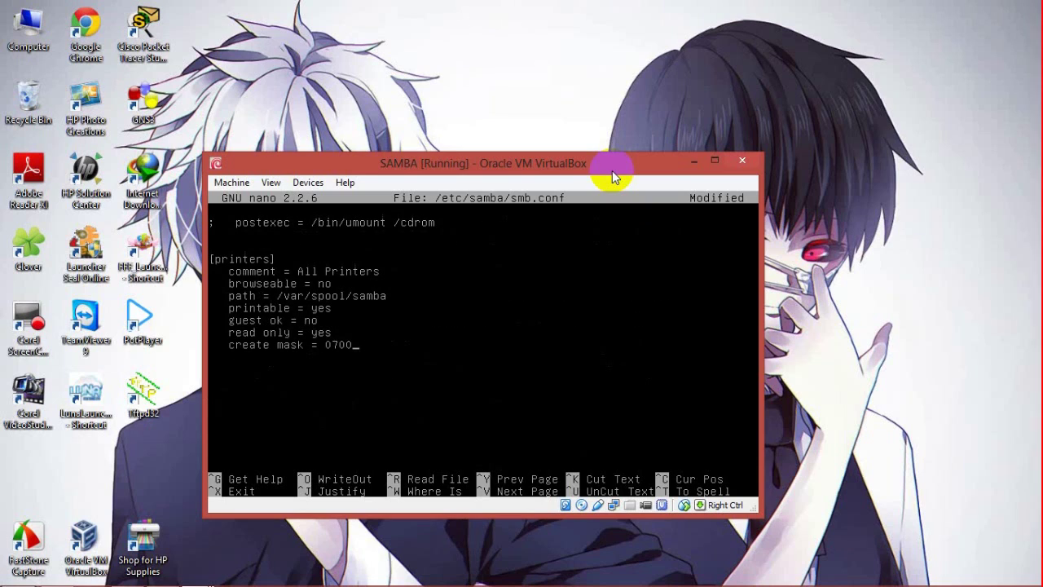
# Step: Rename the copied section header to [datauser] and delete its comment line
pyautogui.press('BackSpace')
pyautogui.press('BackSpace')
pyautogui.press('BackSpace')
pyautogui.press('BackSpace')
pyautogui.press('BackSpace')
pyautogui.press('BackSpace')
pyautogui.press('BackSpace')
pyautogui.write('datauser')
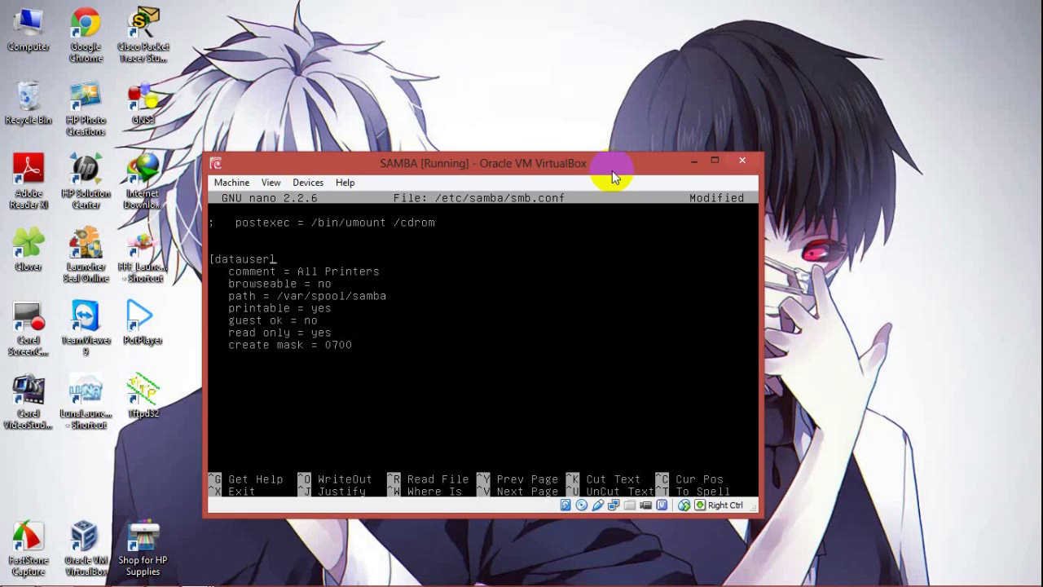
pyautogui.press('Down')
pyautogui.press('Down')
pyautogui.press('Right')
pyautogui.press('Right')
pyautogui.press('Right')
pyautogui.press('Right')
pyautogui.press('Right')
pyautogui.press('Right')
pyautogui.press('Up')
pyautogui.press('Right')
pyautogui.press('Right')
pyautogui.press('Right')
pyautogui.press('Right')
pyautogui.press('Right')
pyautogui.press('Right')
pyautogui.press('Right')
pyautogui.press('Right')
pyautogui.press('Right')
pyautogui.press('BackSpace')
pyautogui.press('BackSpace')
pyautogui.press('BackSpace')
pyautogui.press('BackSpace')
pyautogui.press('BackSpace')
pyautogui.press('BackSpace')
pyautogui.press('BackSpace')
pyautogui.press('BackSpace')
pyautogui.press('BackSpace')
pyautogui.press('BackSpace')
pyautogui.press('BackSpace')
pyautogui.press('BackSpace')
pyautogui.press('BackSpace')
pyautogui.press('BackSpace')
pyautogui.press('BackSpace')
pyautogui.press('BackSpace')
pyautogui.press('BackSpace')
pyautogui.press('BackSpace')
pyautogui.press('BackSpace')
pyautogui.press('BackSpace')
# Step: Move the browseable line so it sits below the path line in [datauser]
pyautogui.press('End')
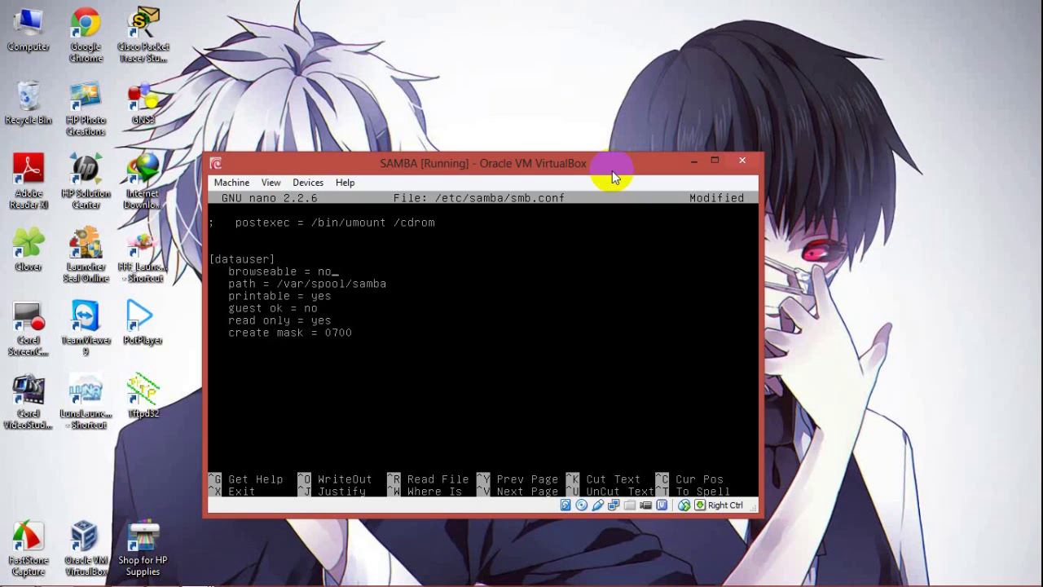
pyautogui.hotkey('ctrl', '6')
pyautogui.press('Left')
pyautogui.press('Left')
pyautogui.press('Left')
pyautogui.press('Left')
pyautogui.press('Left')
pyautogui.press('Left')
pyautogui.press('Left')
pyautogui.press('Left')
pyautogui.press('Left')
pyautogui.press('Left')
pyautogui.press('Left')
pyautogui.press('Left')
pyautogui.press('Left')
pyautogui.press('Left')
pyautogui.press('Left')
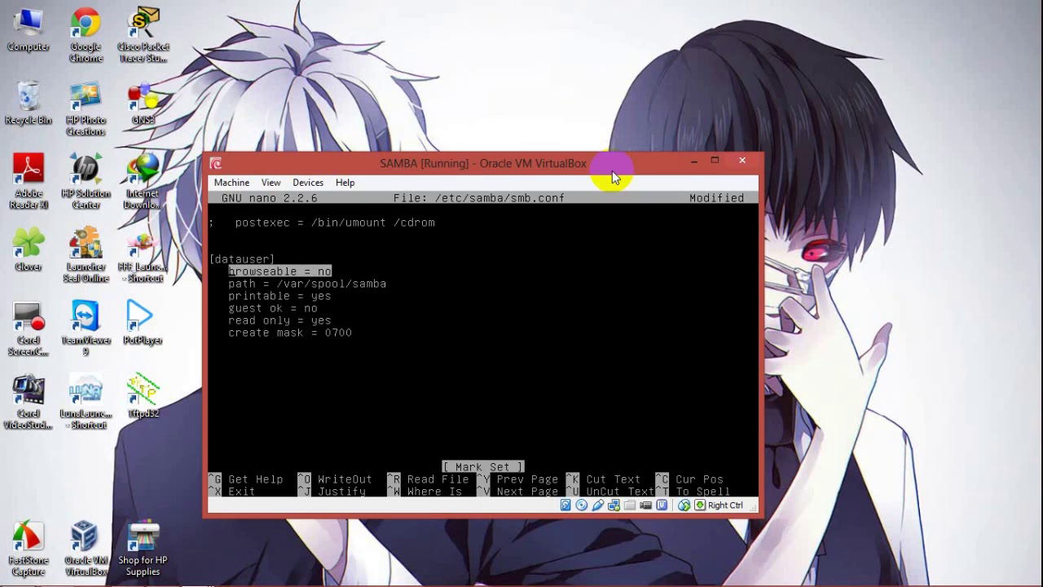
pyautogui.press('End')
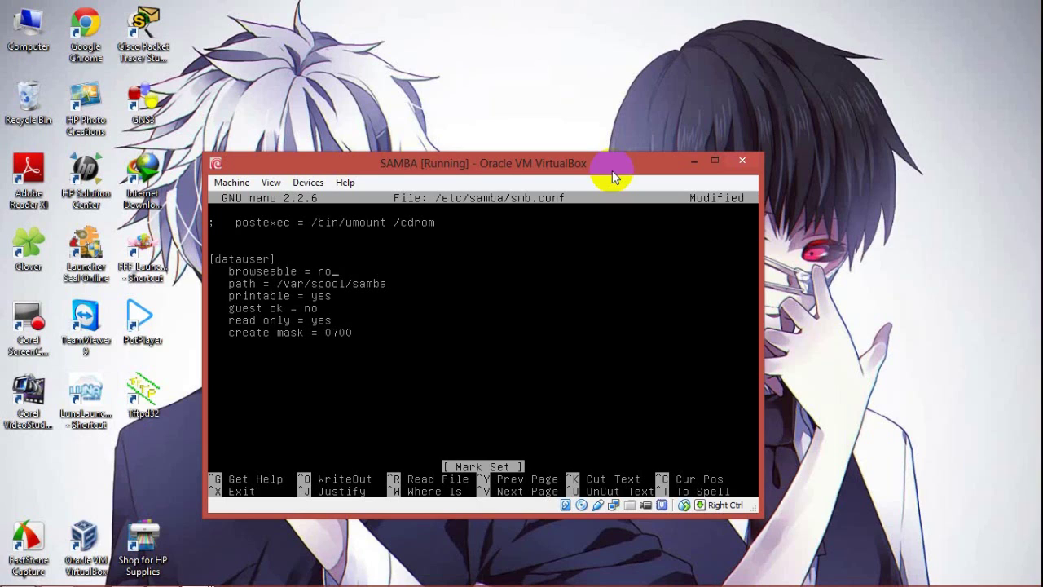
pyautogui.press('Down')
pyautogui.press('Right')
pyautogui.press('Right')
pyautogui.press('Right')
pyautogui.press('Right')
pyautogui.press('End')
pyautogui.press('Return')
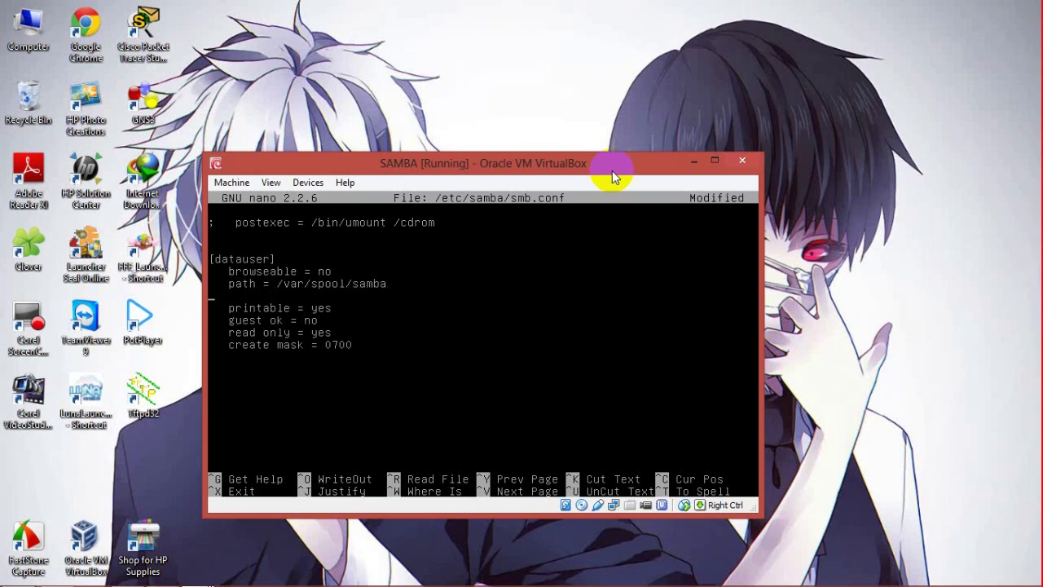
pyautogui.press('BackSpace')
pyautogui.hotkey('ctrl', 'u')
pyautogui.press('Up')
pyautogui.press('BackSpace')
pyautogui.press('BackSpace')
pyautogui.press('BackSpace')
pyautogui.press('BackSpace')
pyautogui.press('BackSpace')
pyautogui.press('BackSpace')
pyautogui.press('BackSpace')
pyautogui.press('BackSpace')
pyautogui.press('BackSpace')
pyautogui.press('BackSpace')
pyautogui.press('BackSpace')
pyautogui.press('BackSpace')
pyautogui.press('BackSpace')
pyautogui.press('BackSpace')
pyautogui.press('BackSpace')
pyautogui.press('BackSpace')
pyautogui.press('BackSpace')
pyautogui.press('BackSpace')
# Step: Set path = /datauser and browseable = yes, add writeable = yes, and remove the printable line
pyautogui.press('Down')
pyautogui.press('End')
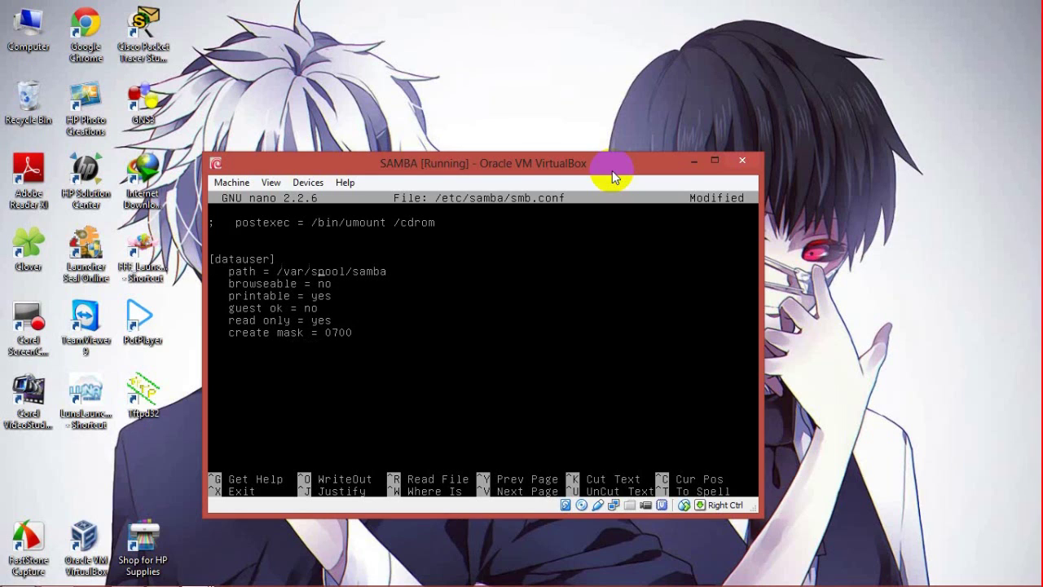
pyautogui.press('BackSpace')
pyautogui.press('BackSpace')
pyautogui.press('BackSpace')
pyautogui.press('BackSpace')
pyautogui.press('BackSpace')
pyautogui.press('BackSpace')
pyautogui.press('BackSpace')
pyautogui.press('BackSpace')
pyautogui.press('BackSpace')
pyautogui.press('BackSpace')
pyautogui.press('BackSpace')
pyautogui.press('BackSpace')
pyautogui.press('BackSpace')
pyautogui.press('BackSpace')
pyautogui.press('BackSpace')
pyautogui.write('datauser')
pyautogui.press('Down')
pyautogui.press('Right')
pyautogui.press('BackSpace')
pyautogui.write('yes')
pyautogui.press('Return')
pyautogui.write('write')
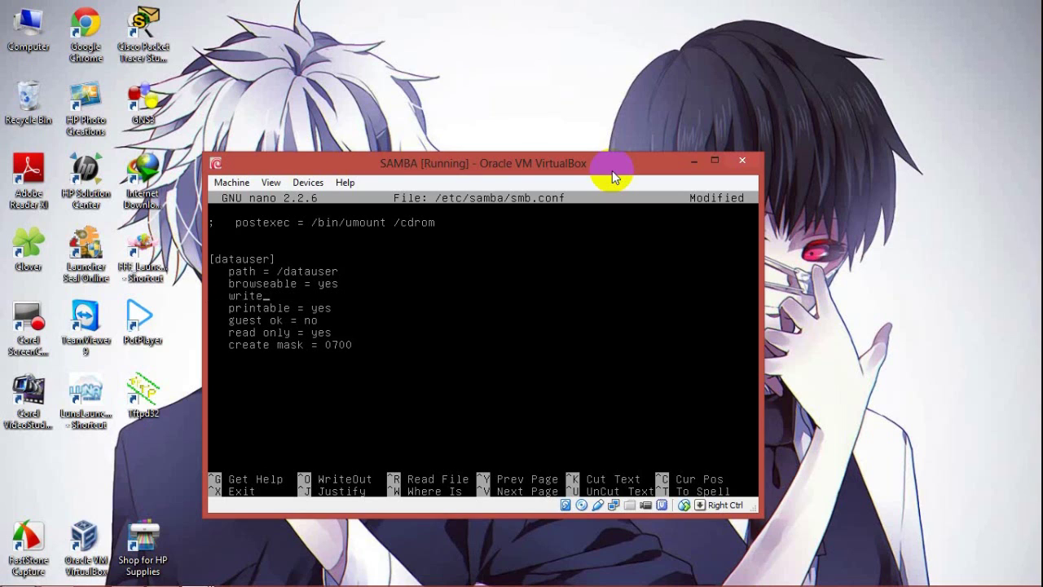
pyautogui.write('able = yes')
pyautogui.press('Left')
pyautogui.press('BackSpace')
pyautogui.press('BackSpace')
pyautogui.press('BackSpace')
pyautogui.press('BackSpace')
pyautogui.press('BackSpace')
pyautogui.press('BackSpace')
pyautogui.press('BackSpace')
pyautogui.press('BackSpace')
pyautogui.press('BackSpace')
pyautogui.press('BackSpace')
pyautogui.press('BackSpace')
pyautogui.press('BackSpace')
pyautogui.press('BackSpace')
pyautogui.press('BackSpace')
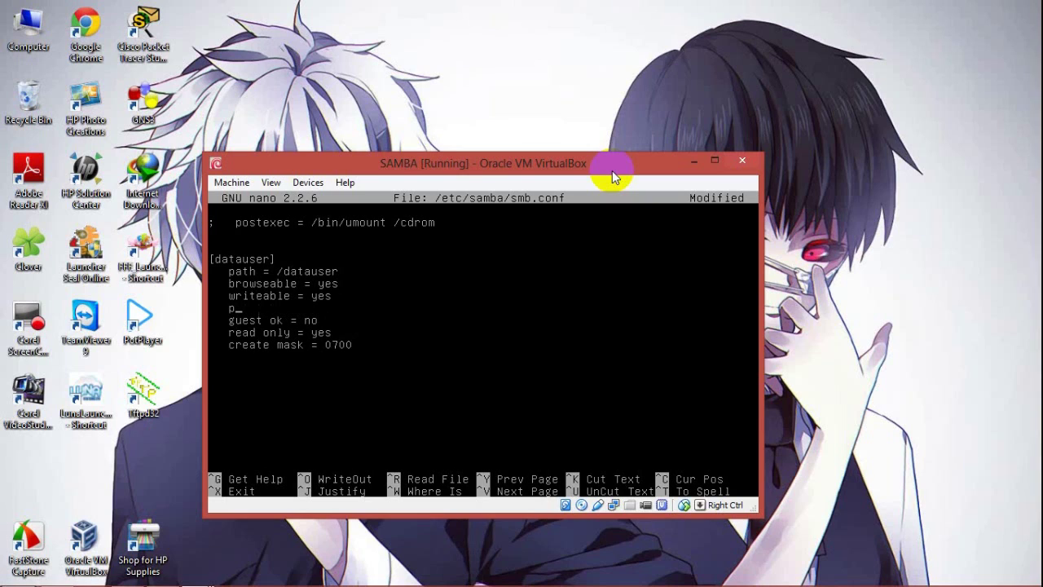
pyautogui.hotkey('ctrl', 'k')
pyautogui.press('End')
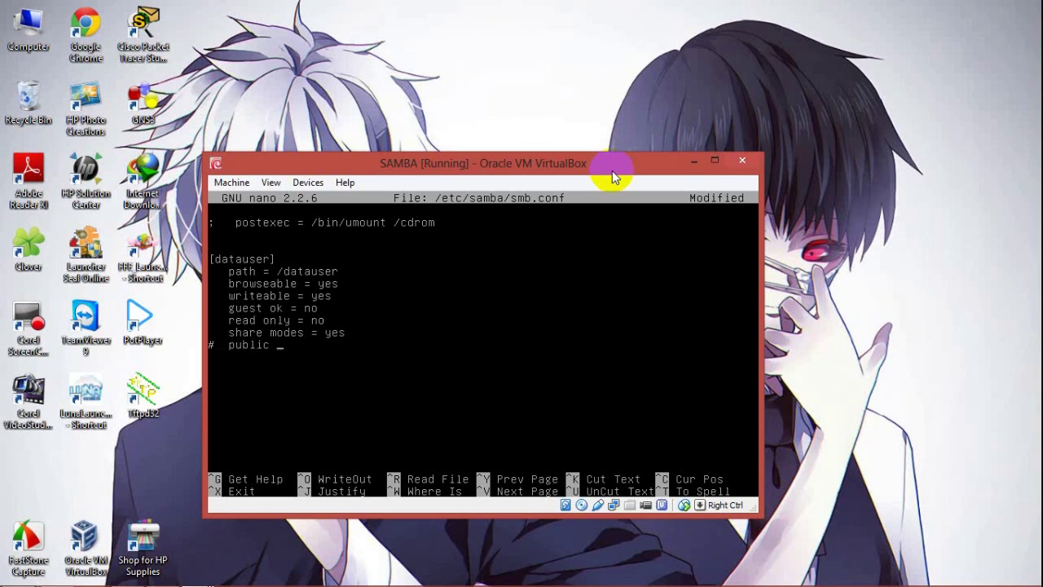
# Step: Set public = yes, then log step 13 'tambahkan parlement berikut --->' in Notepad
pyautogui.write('yes')
pyautogui.moveTo(612, 169); pyautogui.dragTo(868, 211)
pyautogui.click(128, 576)
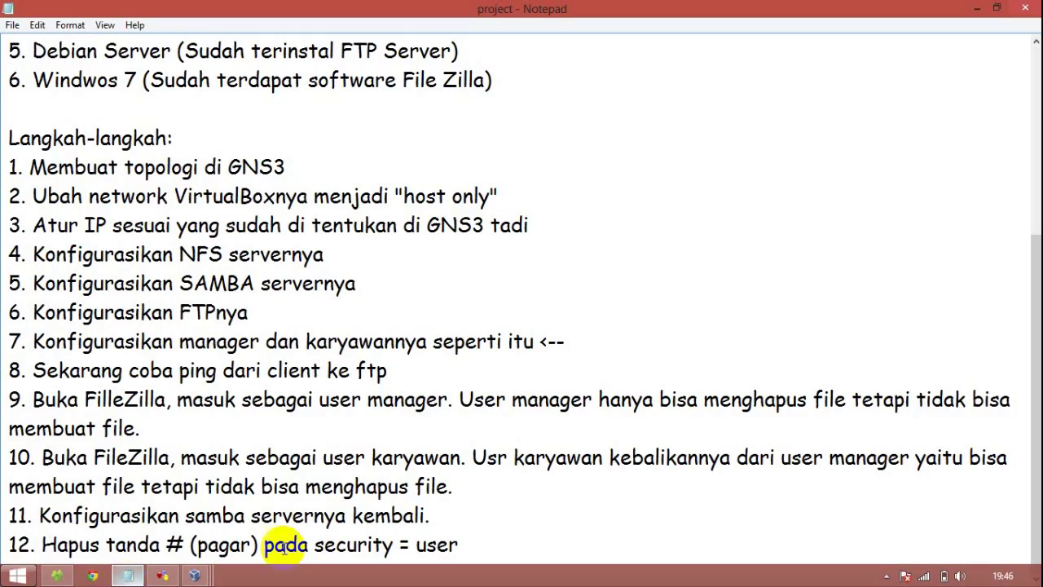
pyautogui.scroll(-1, 497, 533)
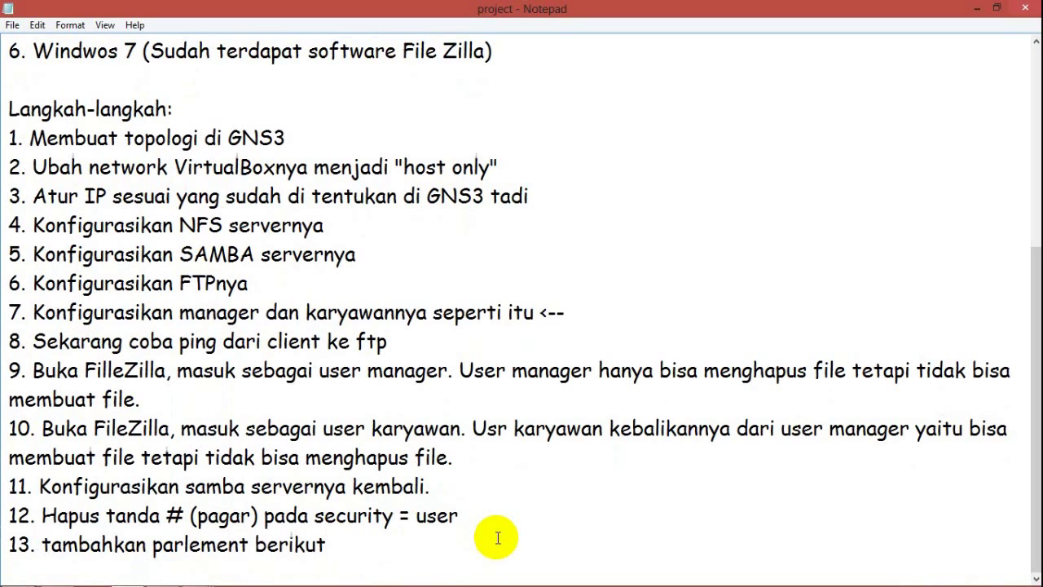
pyautogui.write('>')
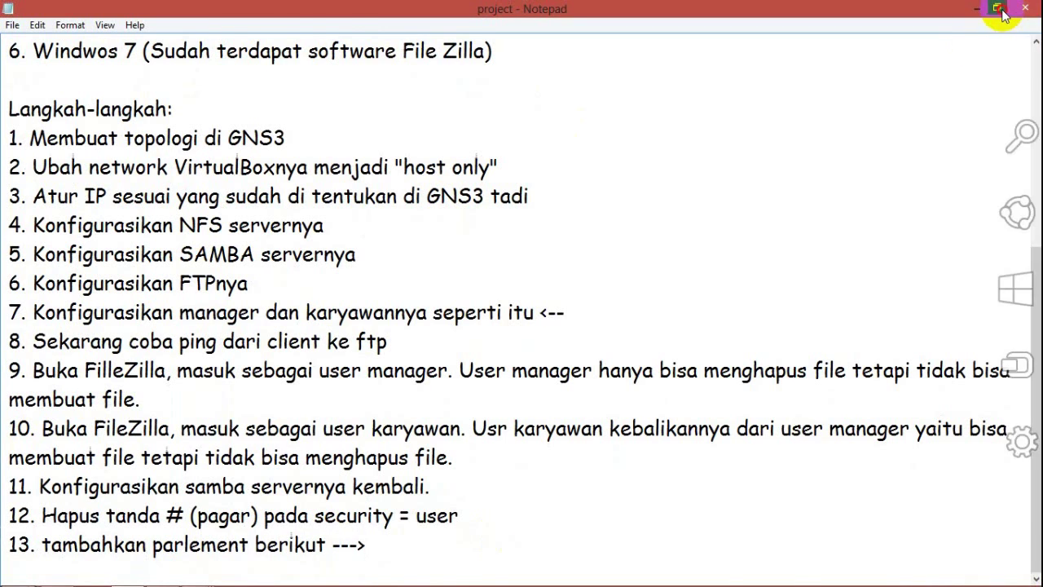
# Step: Restore Notepad from full screen and arrange it beside the VirtualBox console
pyautogui.click(996, 7)
pyautogui.moveTo(666, 24); pyautogui.dragTo(451, 70)
pyautogui.moveTo(624, 333); pyautogui.dragTo(624, 396)
pyautogui.scroll(-2, 517, 484)
pyautogui.click(386, 247)
pyautogui.moveTo(375, 61); pyautogui.dragTo(406, 54)
pyautogui.moveTo(782, 205); pyautogui.dragTo(803, 135)
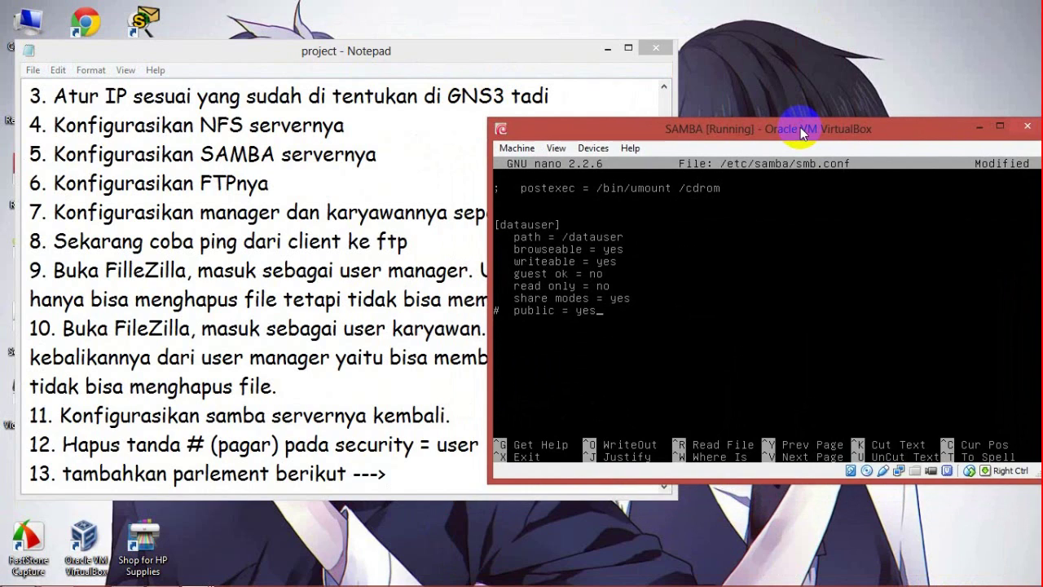
# Step: Save the edited smb.conf and exit nano
pyautogui.hotkey('ctrl', 'x')
pyautogui.press('y')
pyautogui.press('Return')
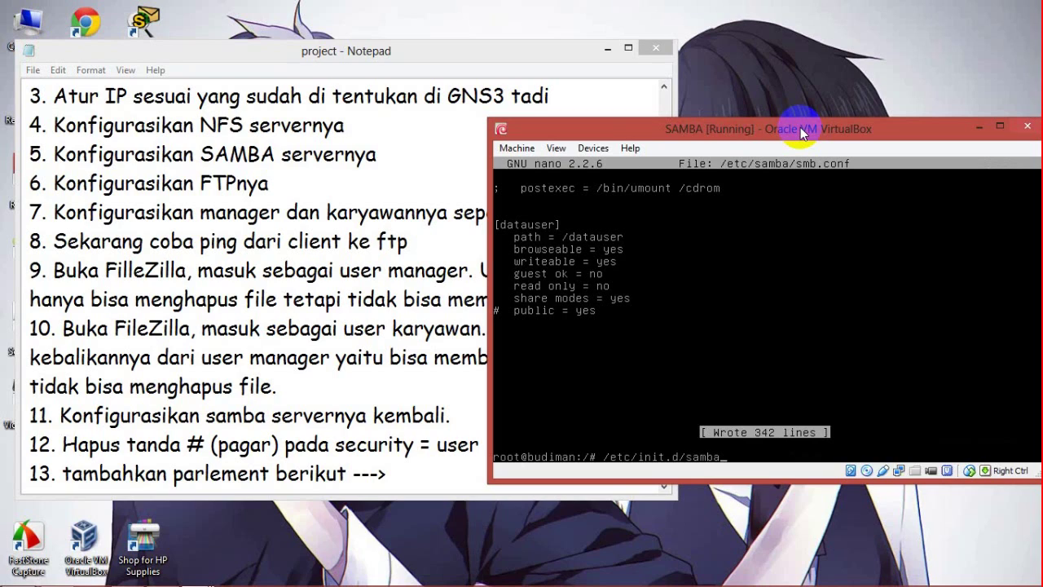
# Step: Restart Samba with /etc/init.d/samba restart and clear the terminal
pyautogui.write('/etc/init.d/samba restart')
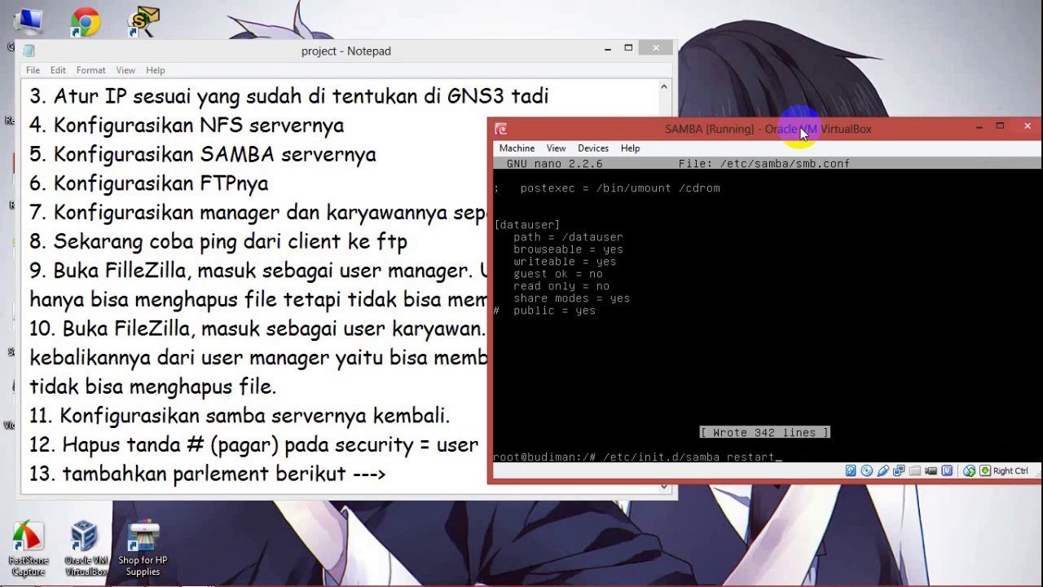
pyautogui.press('Return')
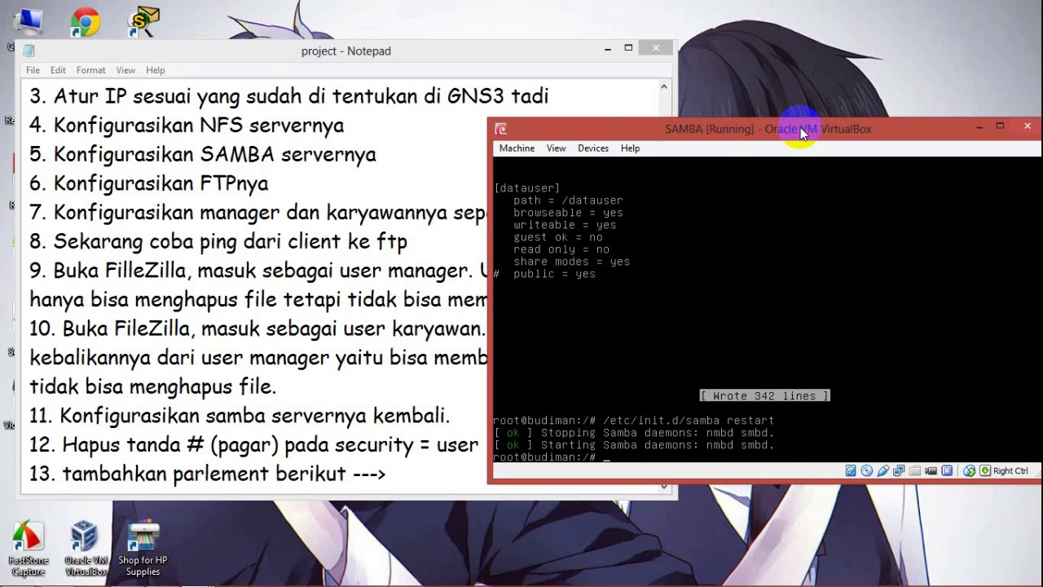
pyautogui.write('clear')
pyautogui.press('Return')
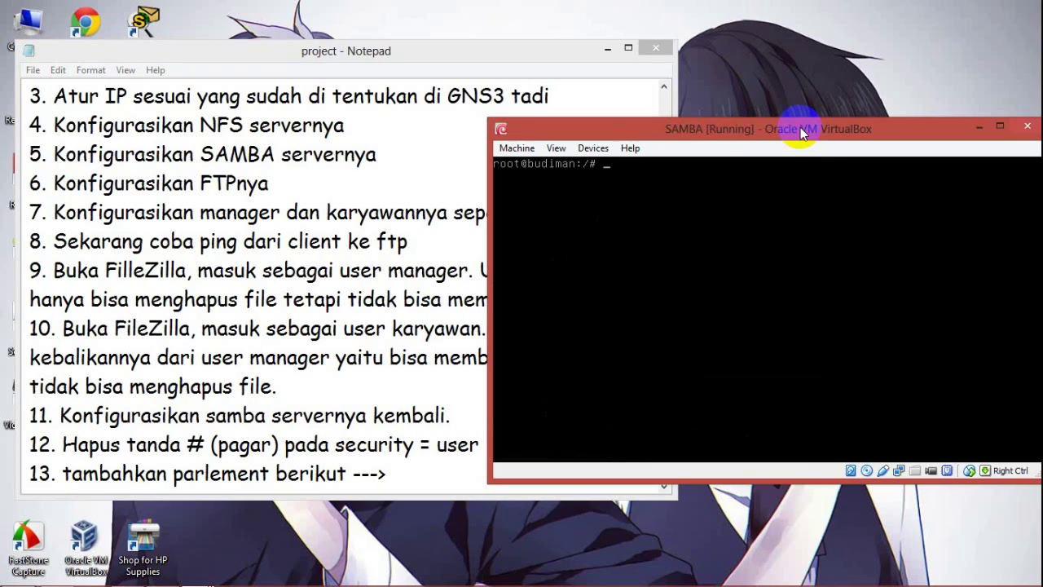
# Step: Create the manager user with adduser -a manager, setting its password and skipping info fields
pyautogui.write('adduser -a manager')
pyautogui.press('Return')
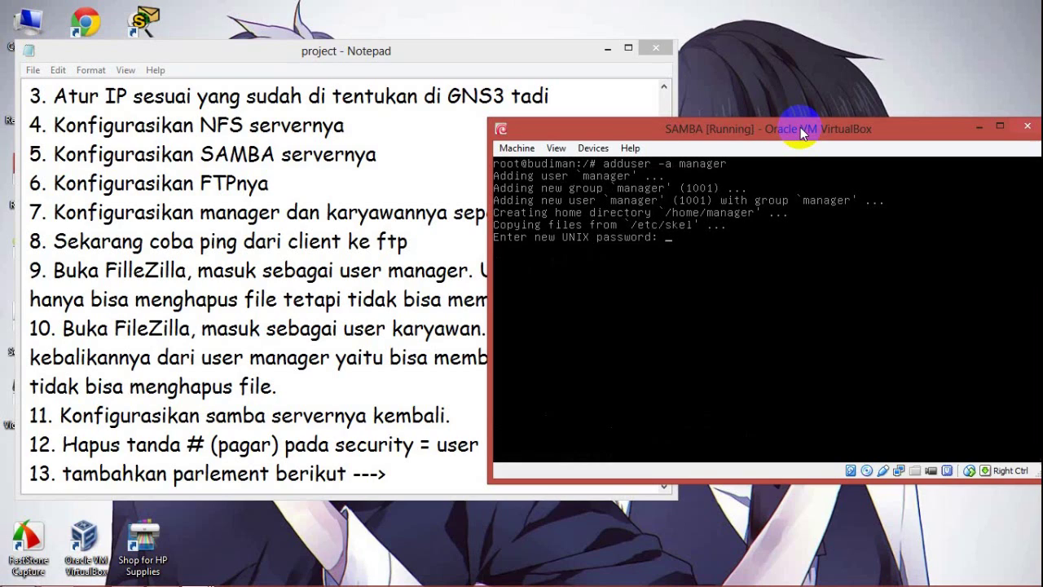
pyautogui.press('Return')
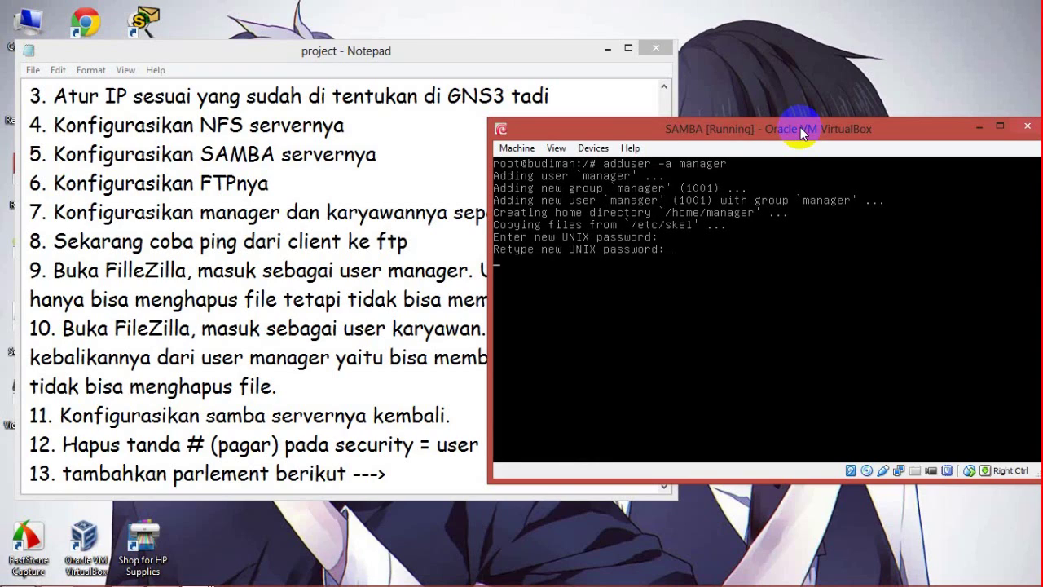
pyautogui.press('Return')
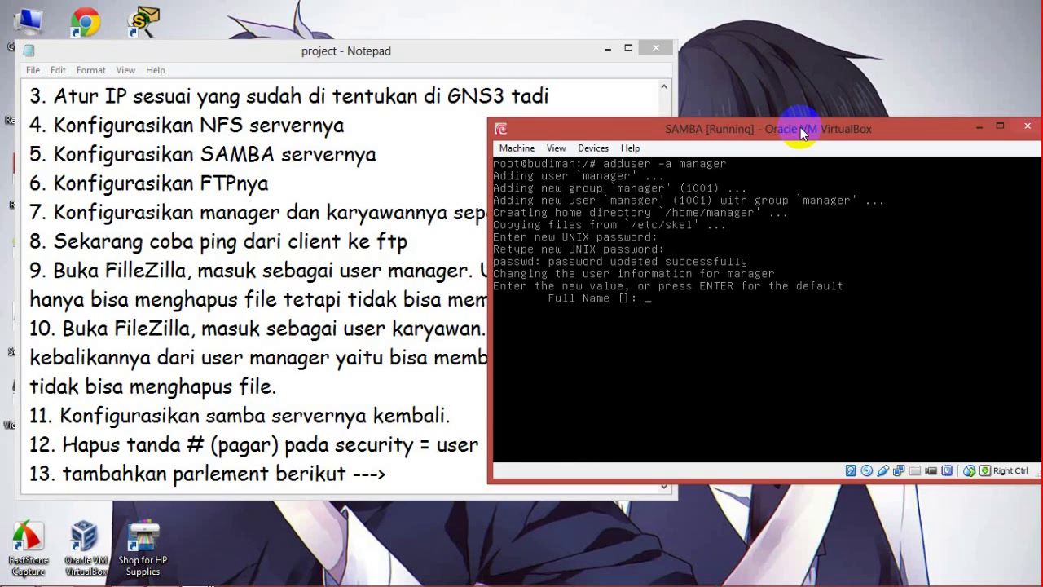
pyautogui.press('Return')
pyautogui.press('Return')
pyautogui.press('Return')
pyautogui.press('Return')
pyautogui.write('y')
pyautogui.press('Return')
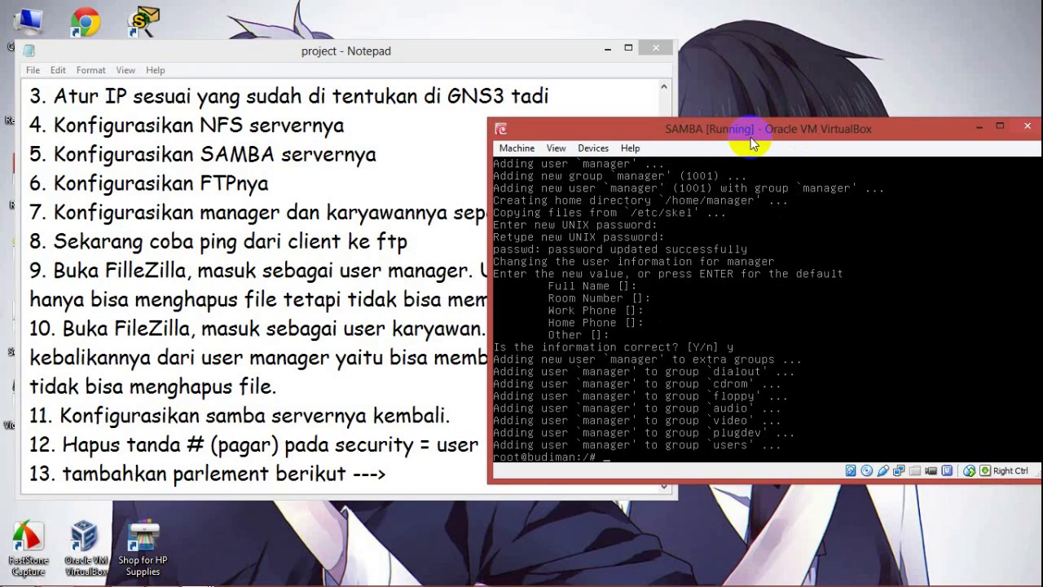
pyautogui.write('clear')
pyautogui.press('Return')
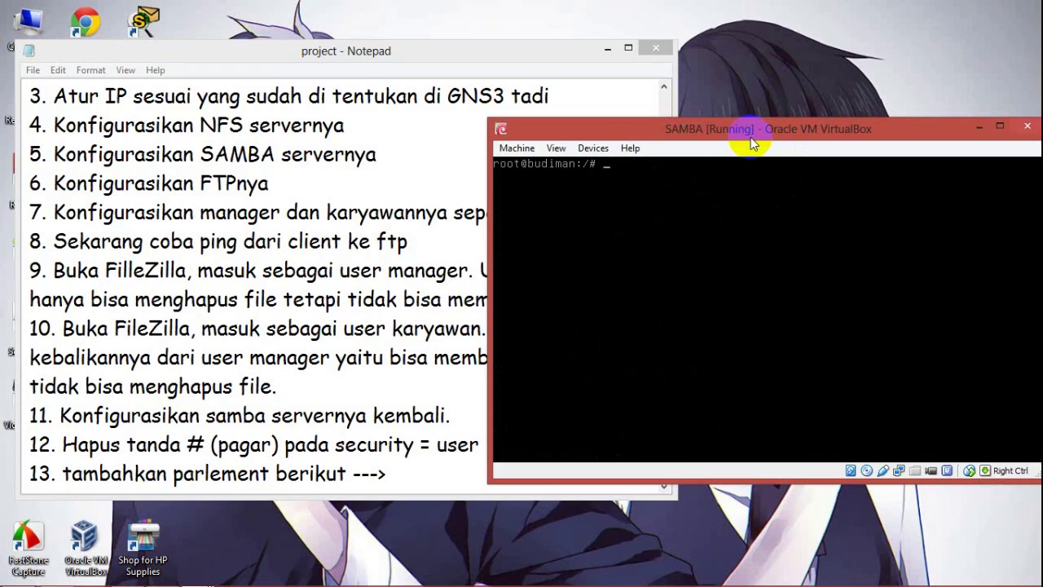
# Step: Create the karyawan user with adduser -a karyawan, setting its password and skipping info fields
pyautogui.write('adduser -a karyawan')
pyautogui.press('Return')
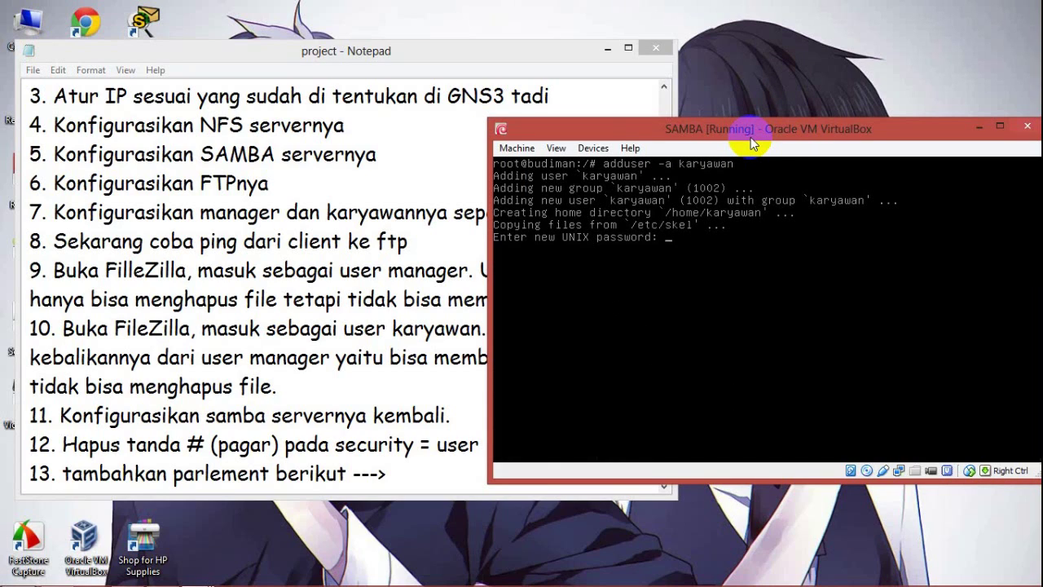
pyautogui.press('Return')
pyautogui.press('Return')
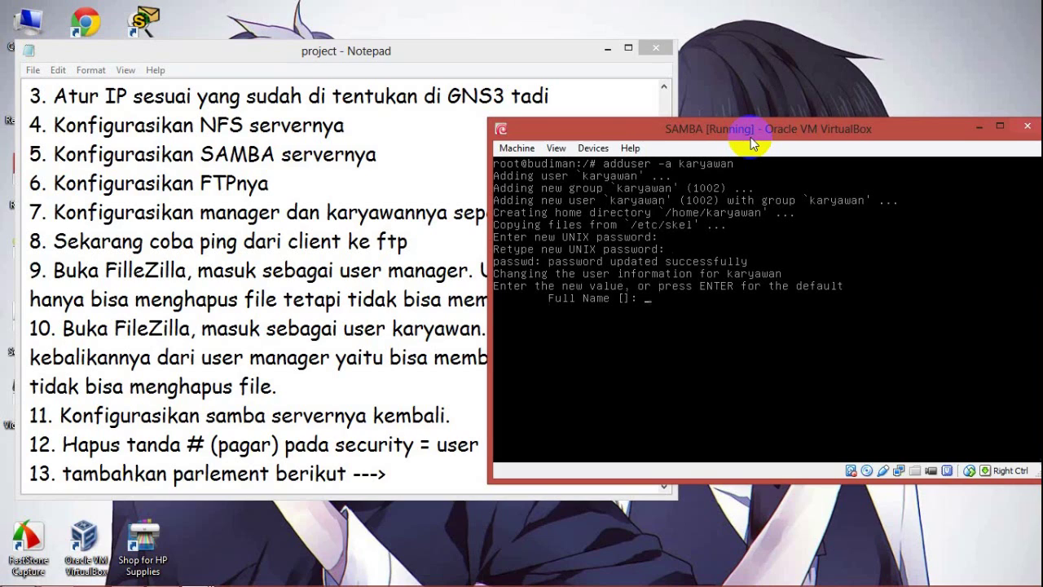
pyautogui.press('Return')
pyautogui.press('Return')
pyautogui.press('Return')
pyautogui.press('Return')
pyautogui.press('Return')
pyautogui.write('y')
pyautogui.press('Return')
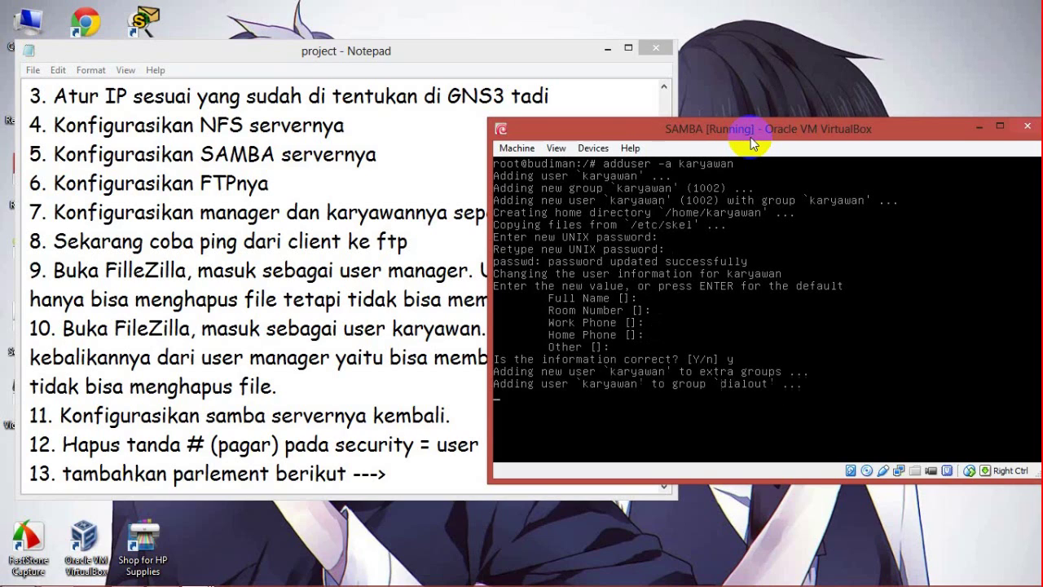
pyautogui.write('clear')
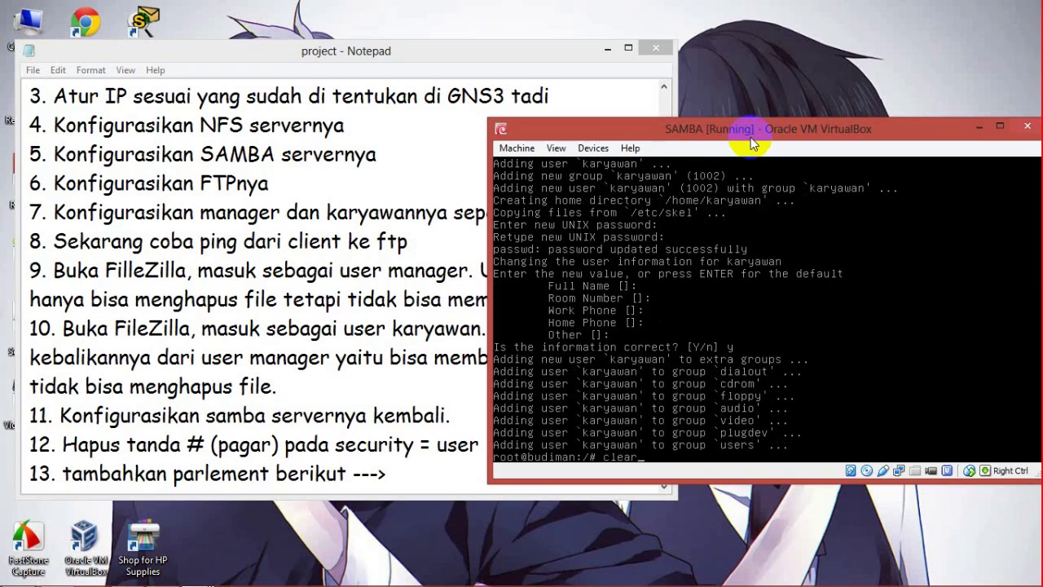
pyautogui.press('Return')
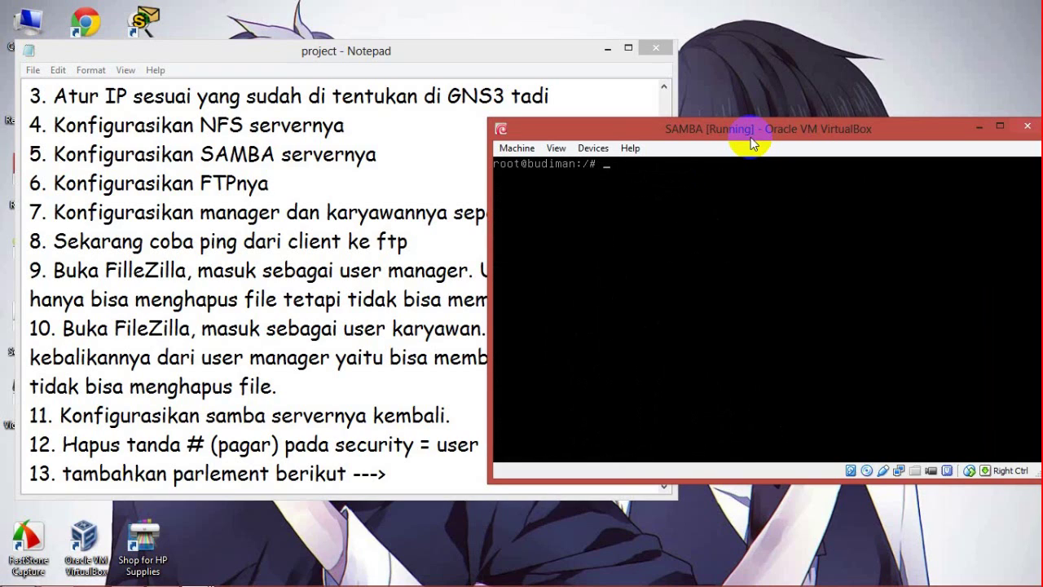
pyautogui.click(354, 50)
# Step: Log step 14 'tambahkan user manager & karyawan pada samba server' and begin step 15 'tutorial mengubah passwd'
pyautogui.press('Return')
pyautogui.write('14. ')
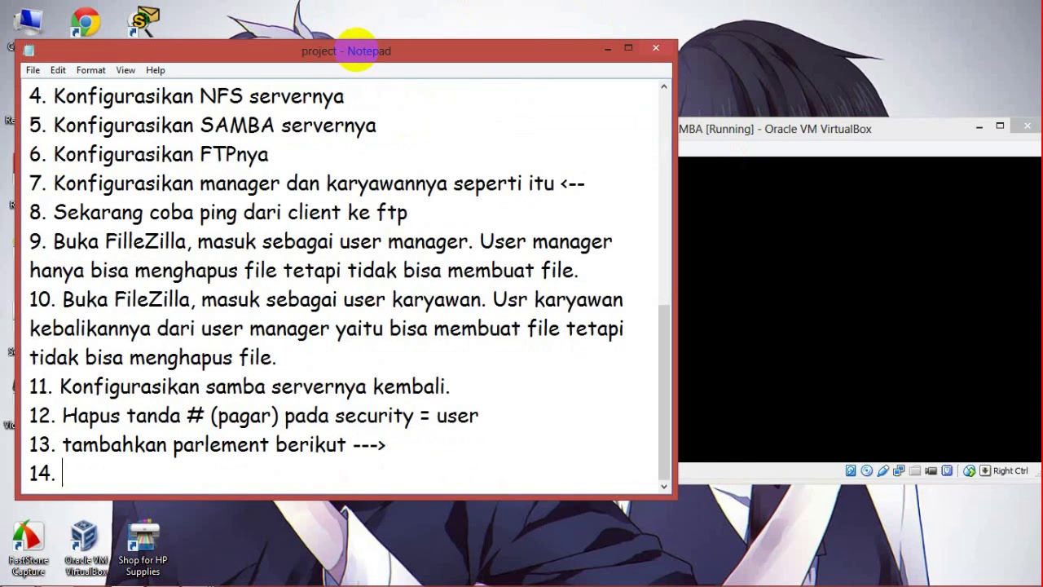
pyautogui.write('tambahkan user manager')
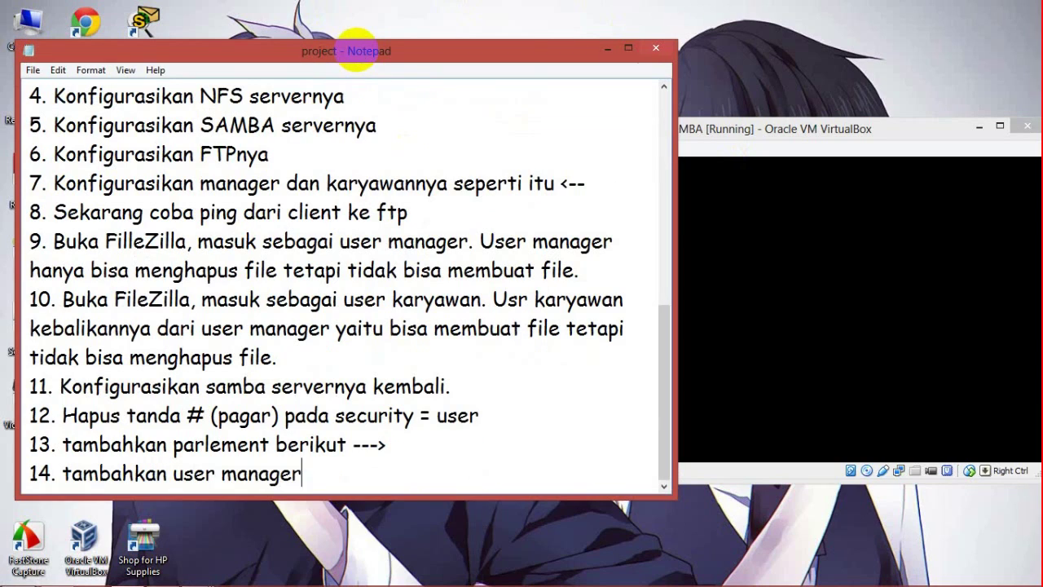
pyautogui.write(' & karyawan pada samba server')
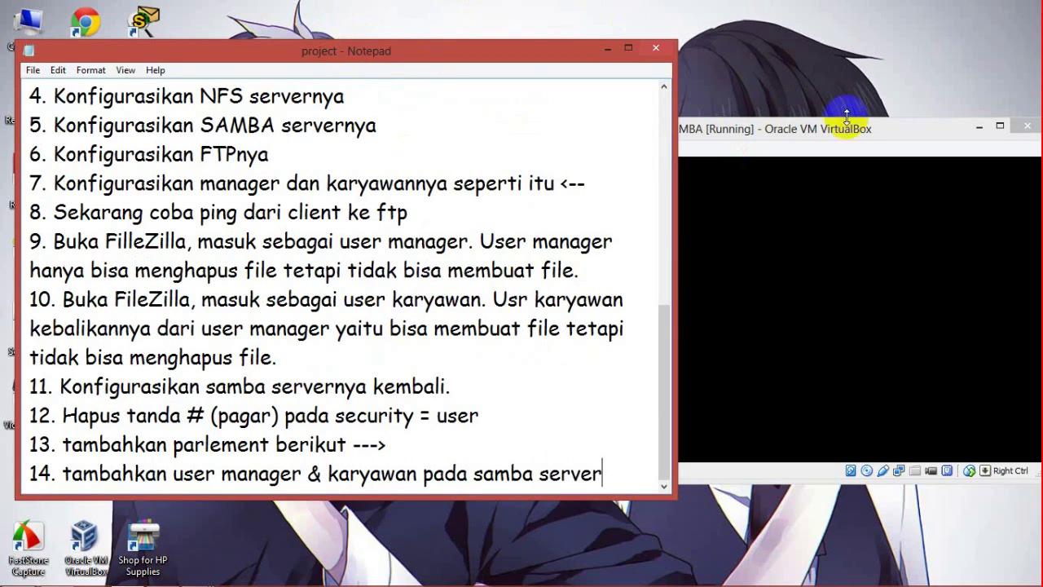
pyautogui.click(821, 130)
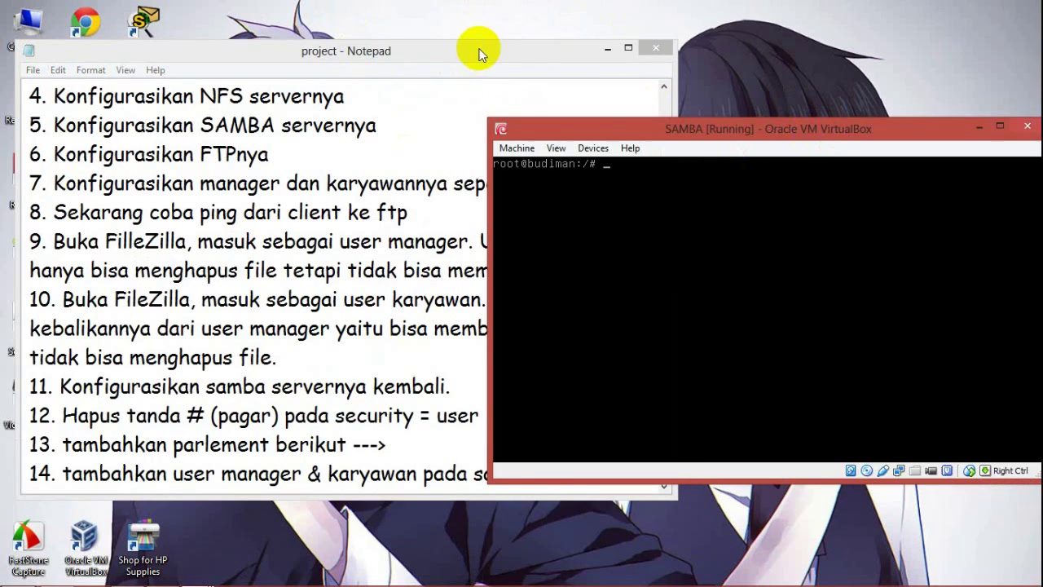
pyautogui.click(478, 47)
pyautogui.press('Return')
pyautogui.write('15. tut')
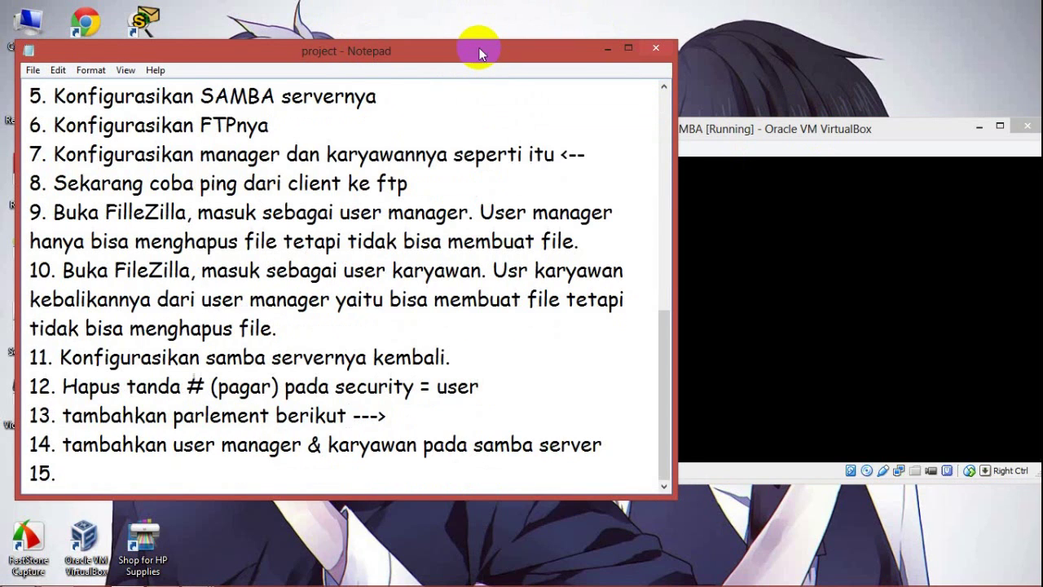
pyautogui.press('BackSpace')
pyautogui.press('BackSpace')
pyautogui.press('BackSpace')
pyautogui.write('tutorial meng')
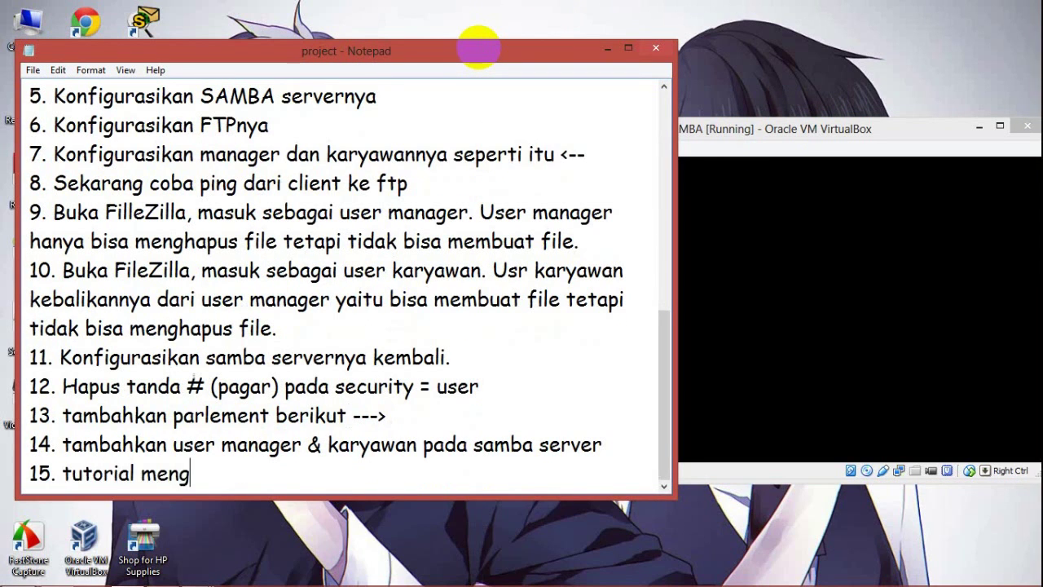
pyautogui.write('ubah passwd')
# Step: Add manager to the Samba password database with smbpasswd -a manager
pyautogui.click(875, 191)
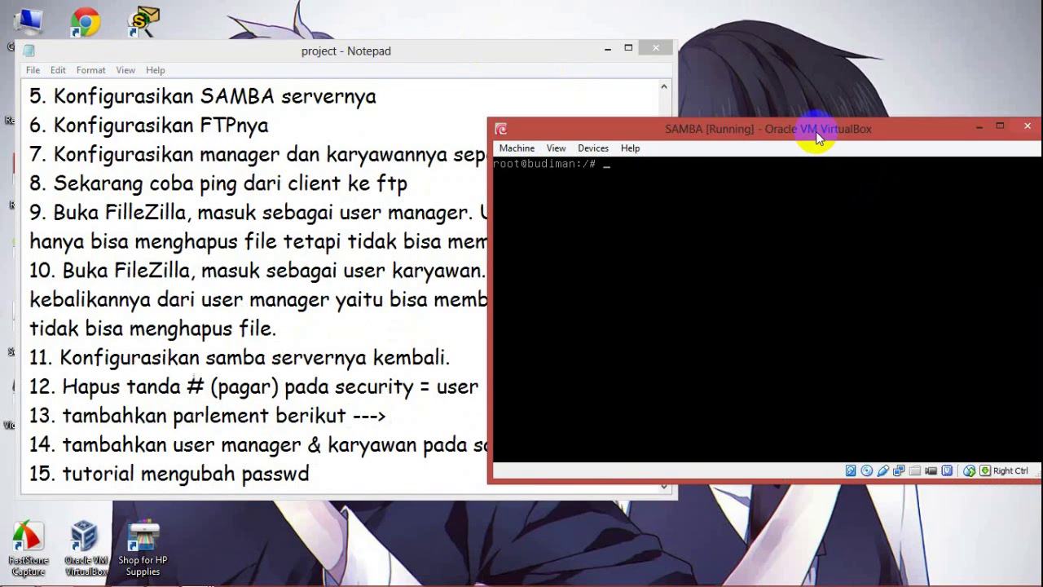
pyautogui.write('smbpasswd manager')
pyautogui.press('Return')
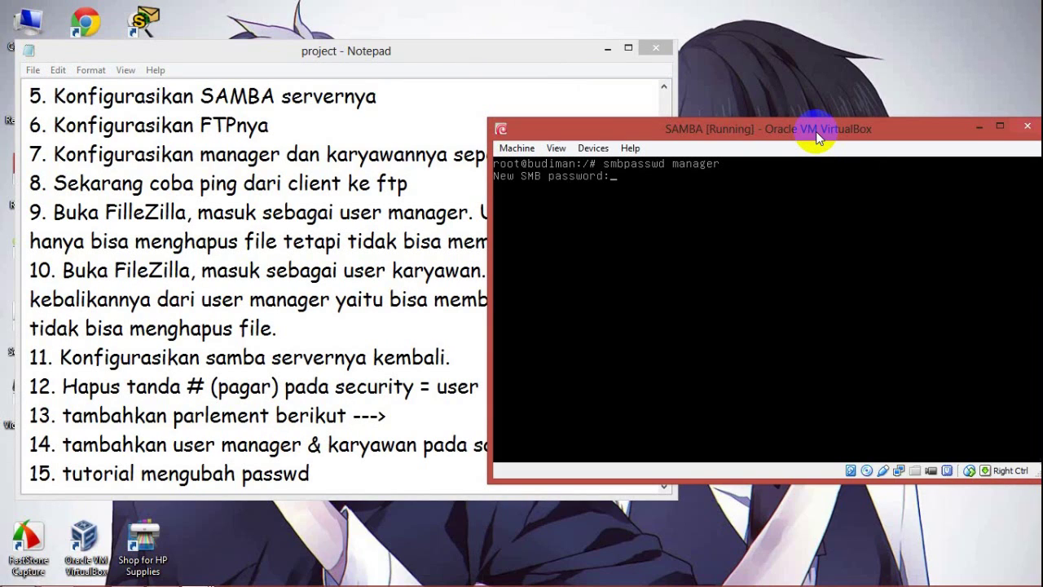
pyautogui.press('Return')
pyautogui.press('Return')
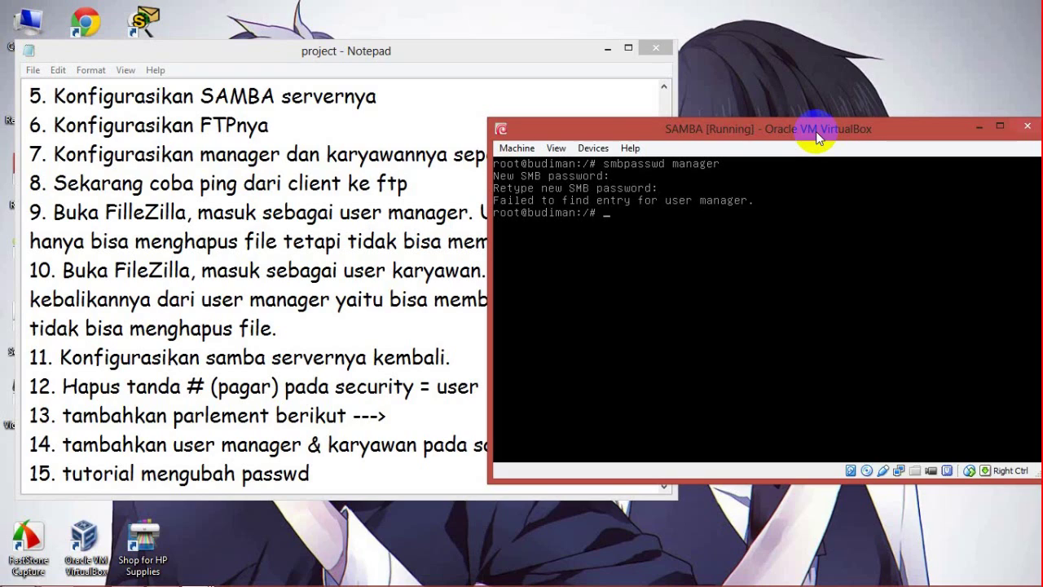
pyautogui.press('Up')
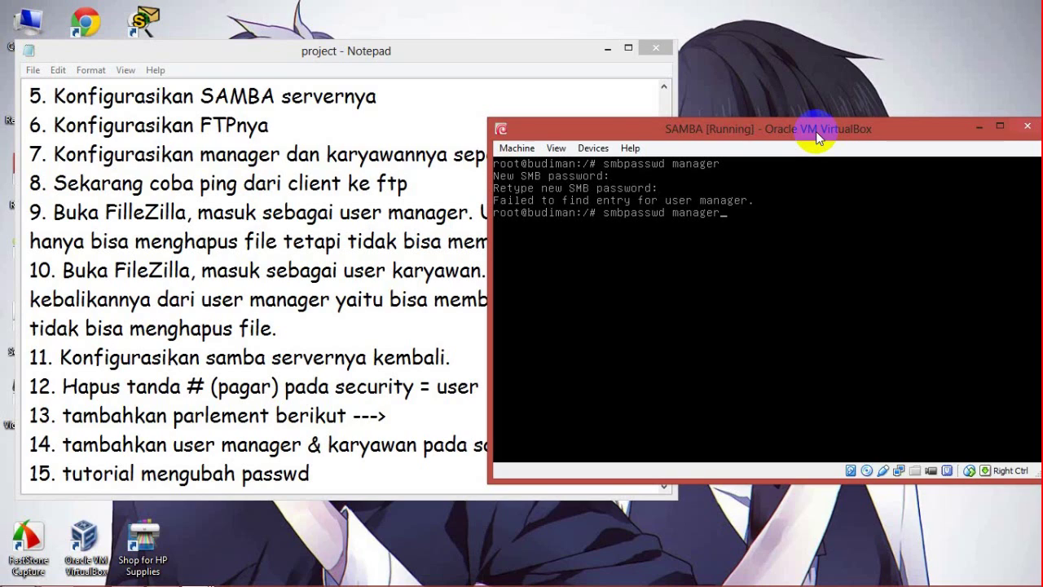
pyautogui.press('Left')
pyautogui.press('Left')
pyautogui.press('Left')
pyautogui.press('Left')
pyautogui.press('Left')
pyautogui.press('Left')
pyautogui.press('Left')
pyautogui.press('Left')
pyautogui.write('-a')
pyautogui.press('Return')
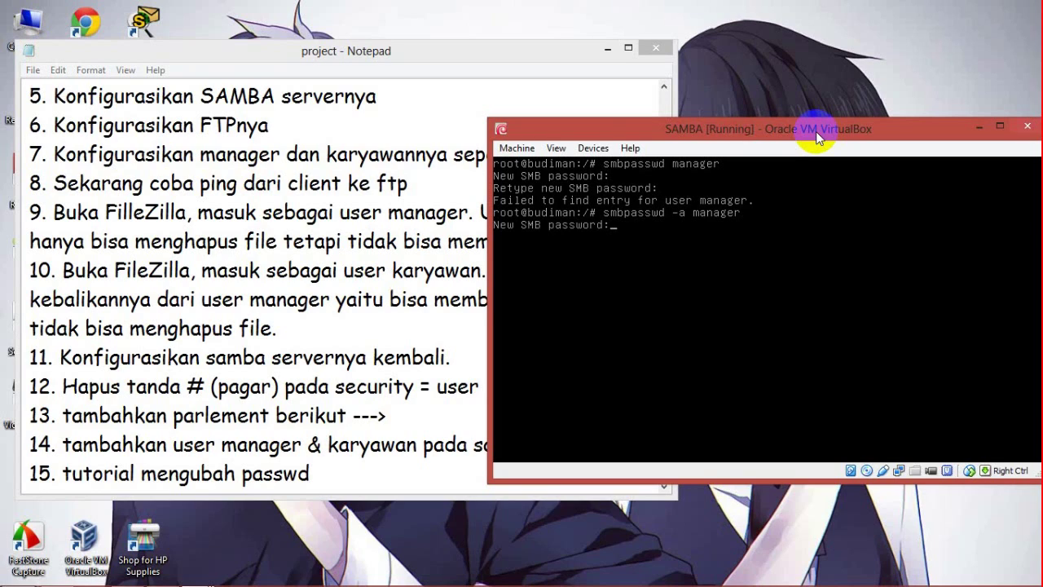
pyautogui.press('Return')
pyautogui.press('Return')
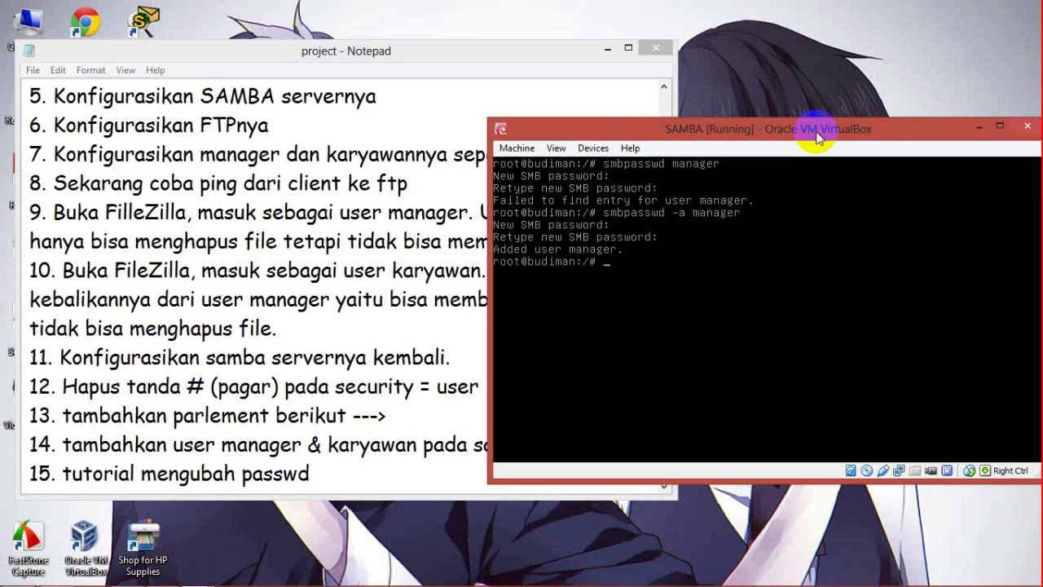
# Step: Add karyawan as a Samba user with smbpasswd -a karyawan
pyautogui.press('Up')
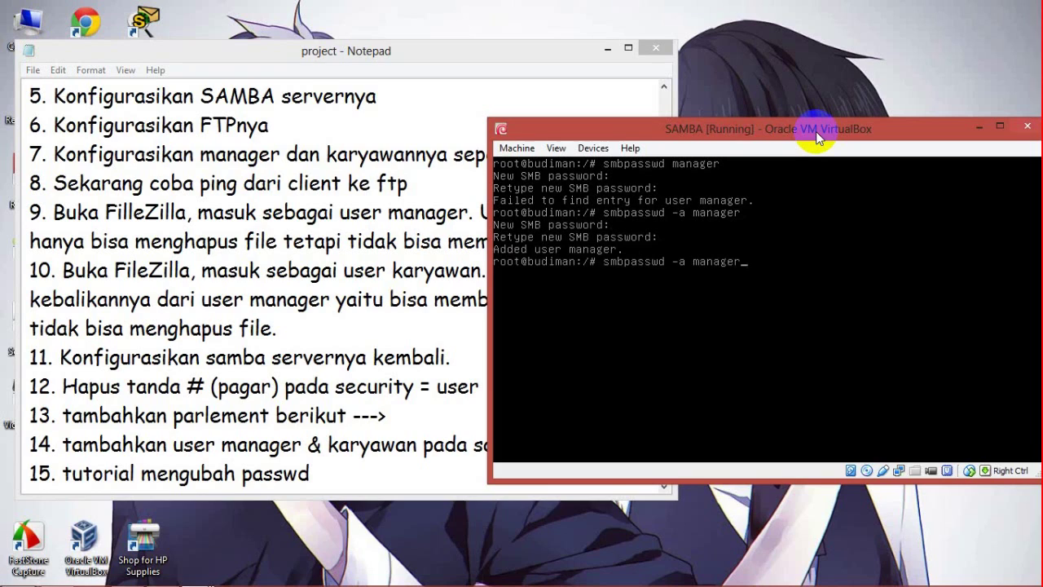
pyautogui.press('BackSpace')
pyautogui.press('BackSpace')
pyautogui.press('BackSpace')
pyautogui.press('BackSpace')
pyautogui.press('BackSpace')
pyautogui.press('BackSpace')
pyautogui.press('BackSpace')
pyautogui.write('karyawan')
pyautogui.press('Return')
pyautogui.press('Return')
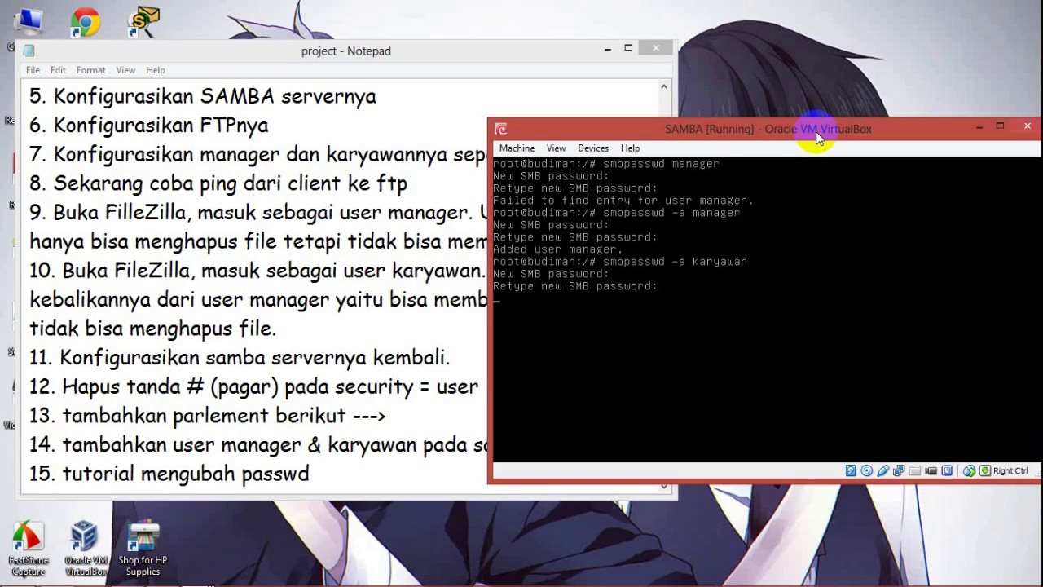
pyautogui.press('Return')
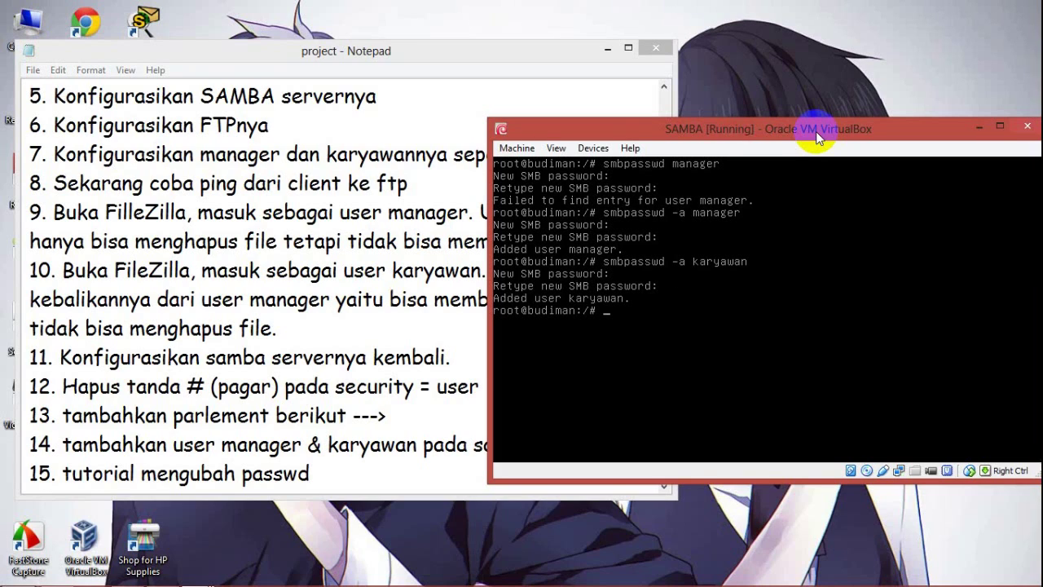
# Step: Restart Samba with /etc/init.d/samba restart
pyautogui.write('/etc')
pyautogui.write('/init.d/samba restar')
pyautogui.write('t')
pyautogui.press('Return')
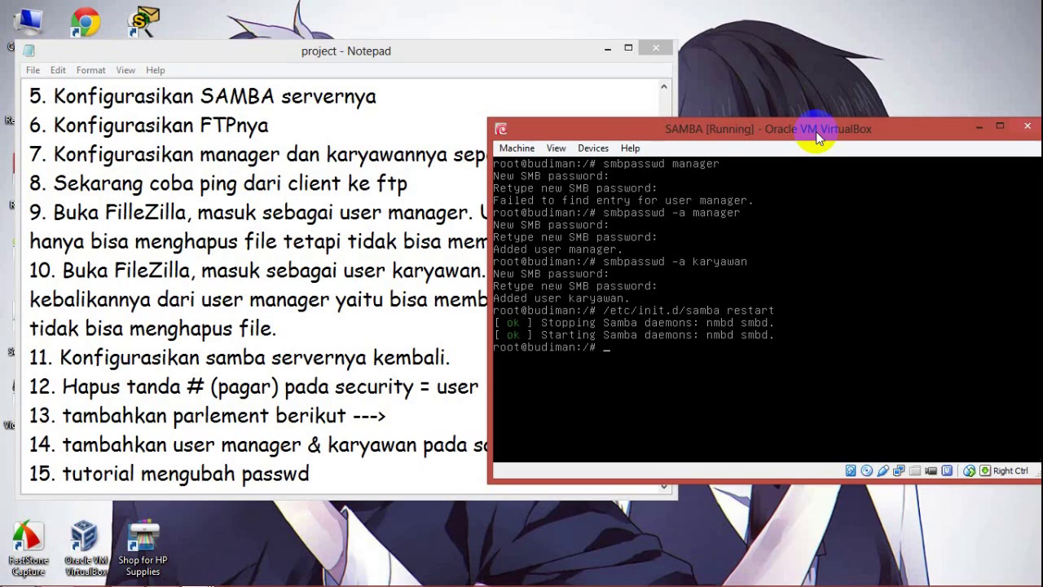
pyautogui.click(793, 96)
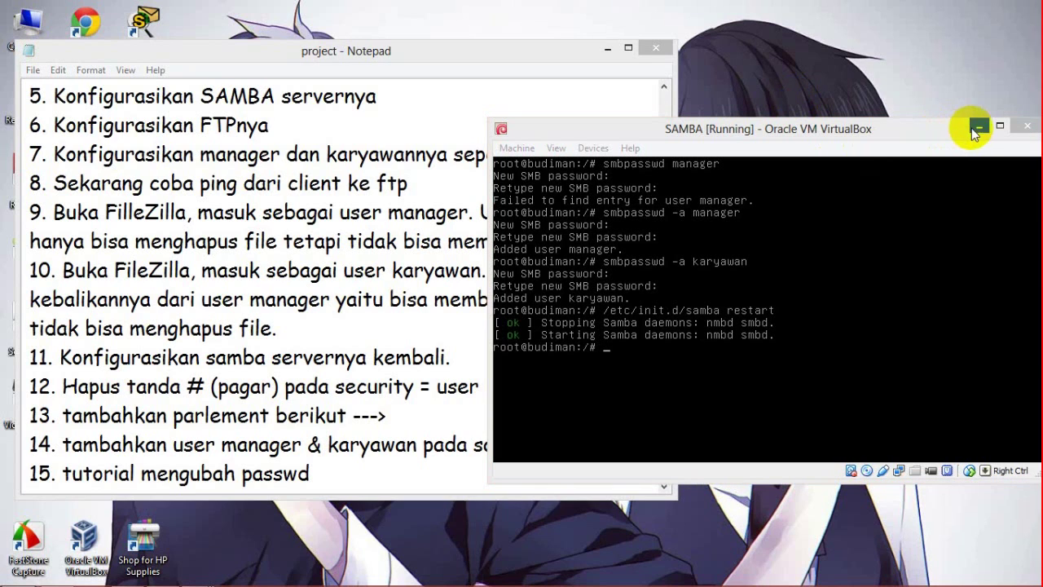
# Step: Minimize the Samba server VM and add step 16 'pergi ke Run Application pada client' to Notepad
pyautogui.click(978, 127)
pyautogui.click(395, 463)
pyautogui.press('Return')
pyautogui.write('16. ke')
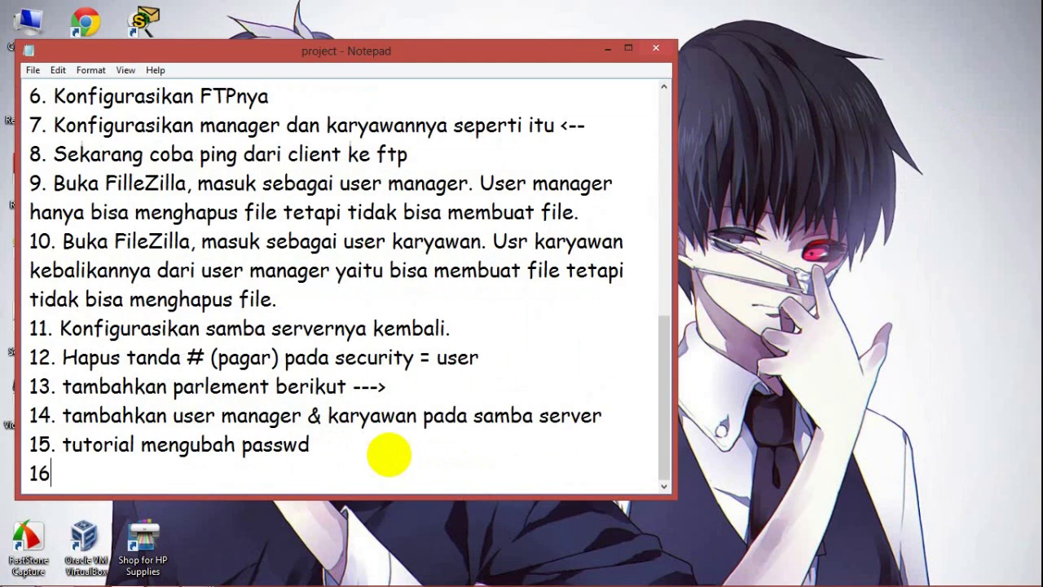
pyautogui.press('BackSpace')
pyautogui.press('BackSpace')
pyautogui.write('pergi ke RUN Appl')
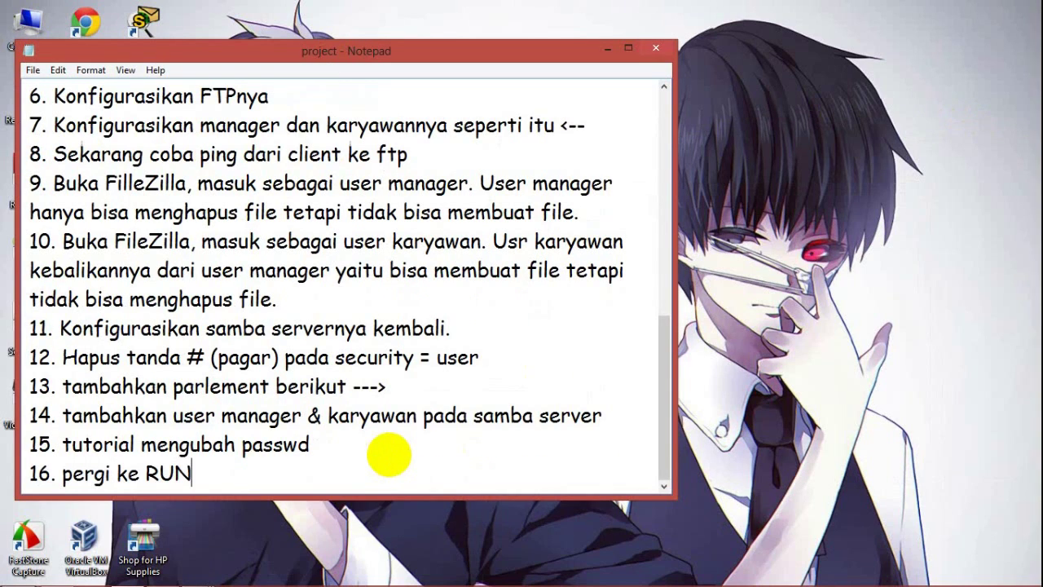
pyautogui.press('BackSpace')
pyautogui.press('BackSpace')
pyautogui.press('BackSpace')
pyautogui.press('BackSpace')
pyautogui.press('BackSpace')
pyautogui.press('BackSpace')
pyautogui.press('BackSpace')
pyautogui.write('un Application pada client')
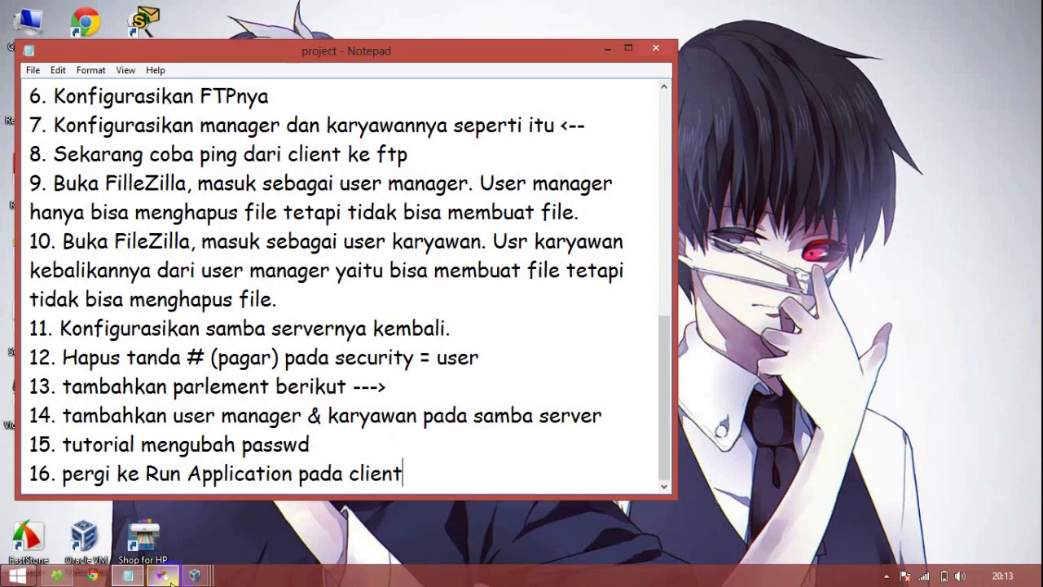
# Step: Open the Windows 7 client's Run dialog through a Start menu search for 'run'
pyautogui.moveTo(193, 581)
pyautogui.click(585, 513)
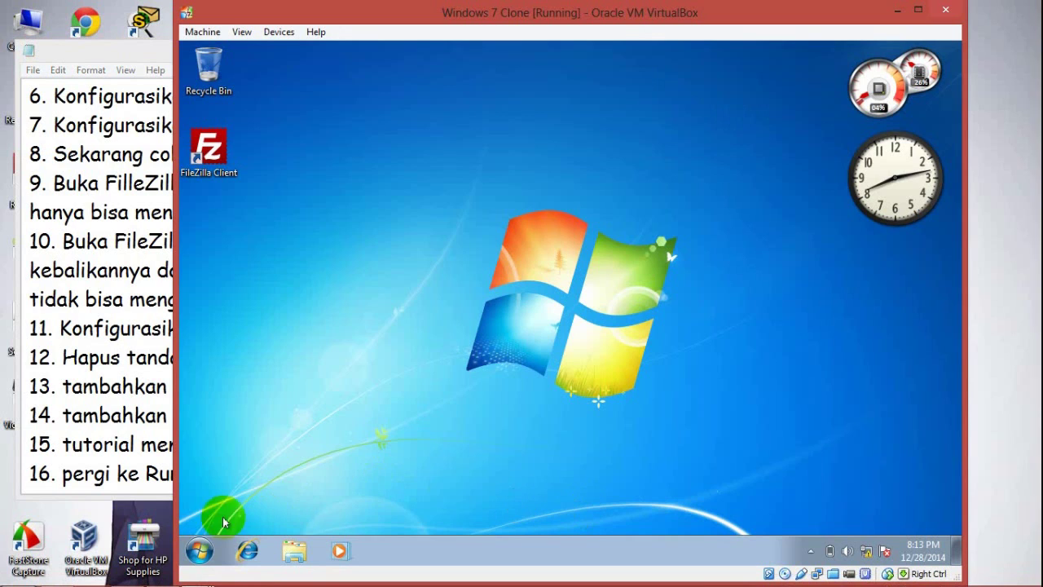
pyautogui.click(208, 541)
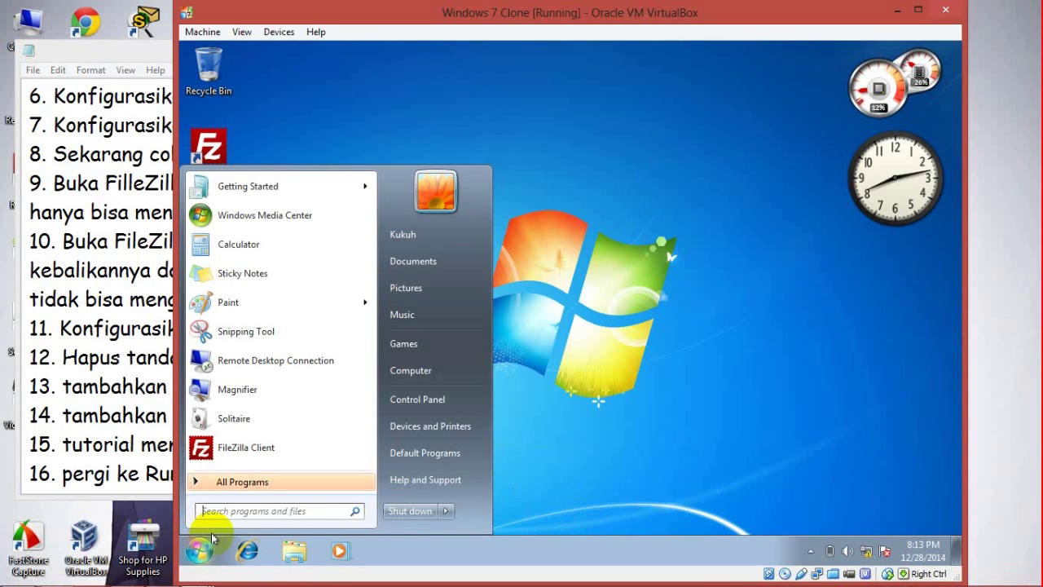
pyautogui.write('run')
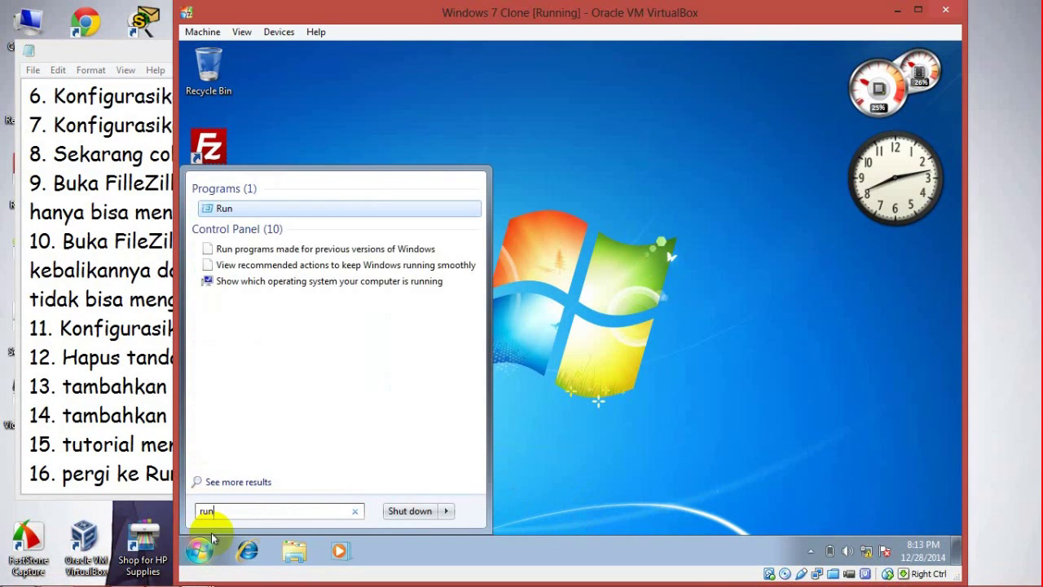
pyautogui.press('Return')
pyautogui.press('BackSpace')
pyautogui.write('ftp')
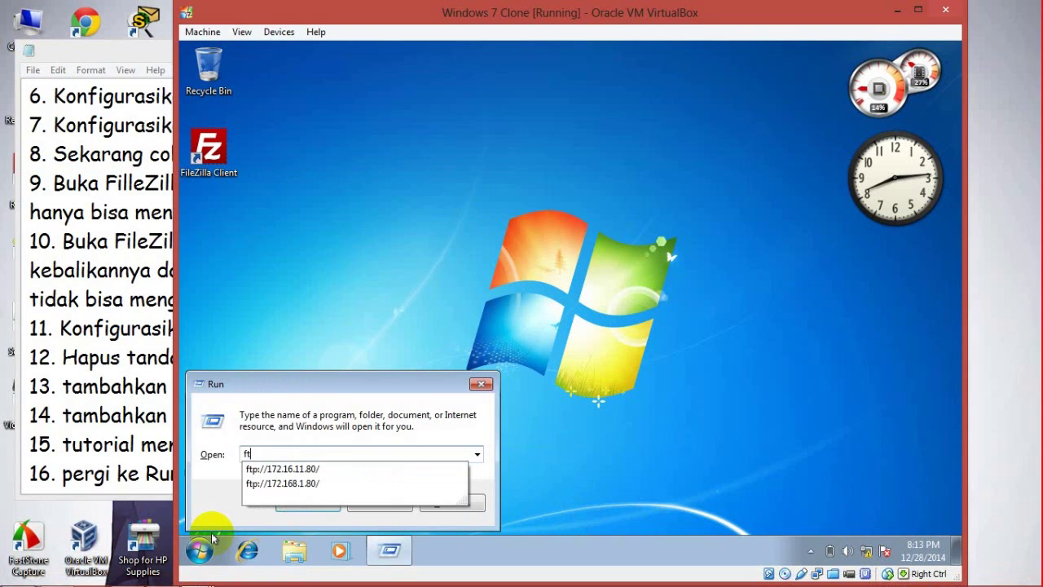
pyautogui.write(':/')
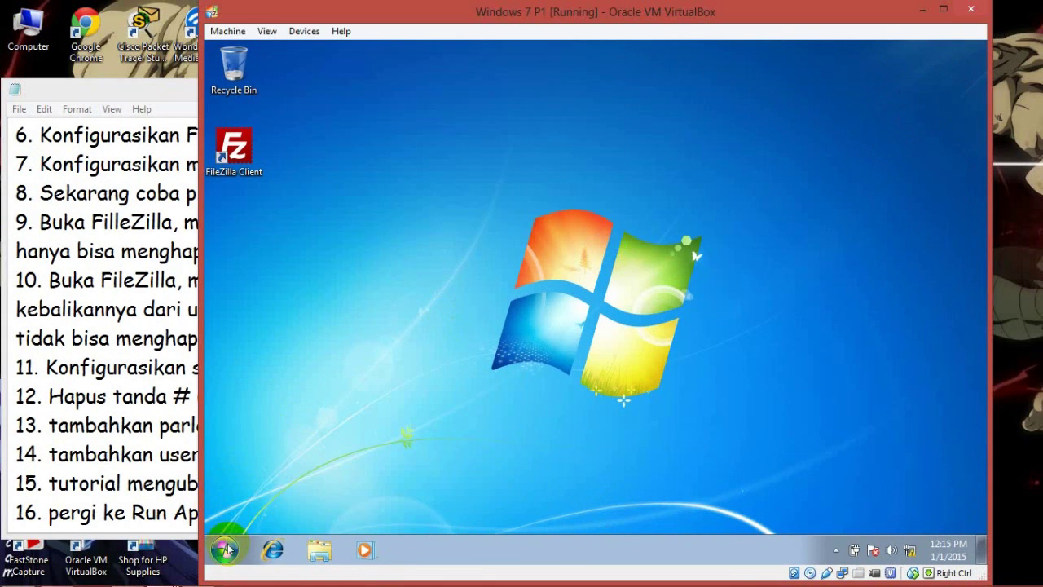
# Step: Try a network address from Run, then close the empty 172.16.11.2 folder
pyautogui.click(226, 549)
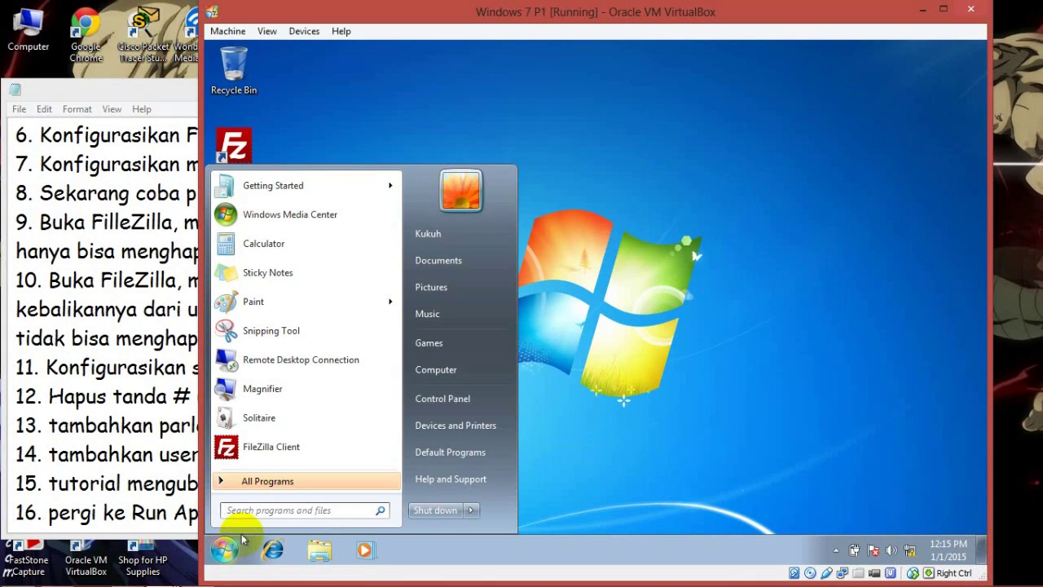
pyautogui.write('run')
pyautogui.press('Return')
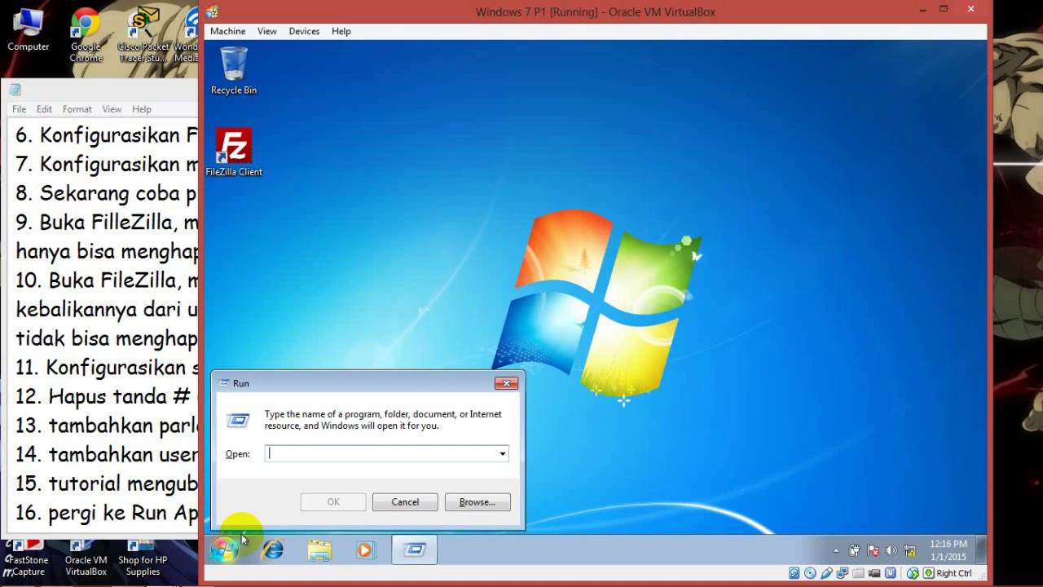
pyautogui.write('\\172.16.11.2')
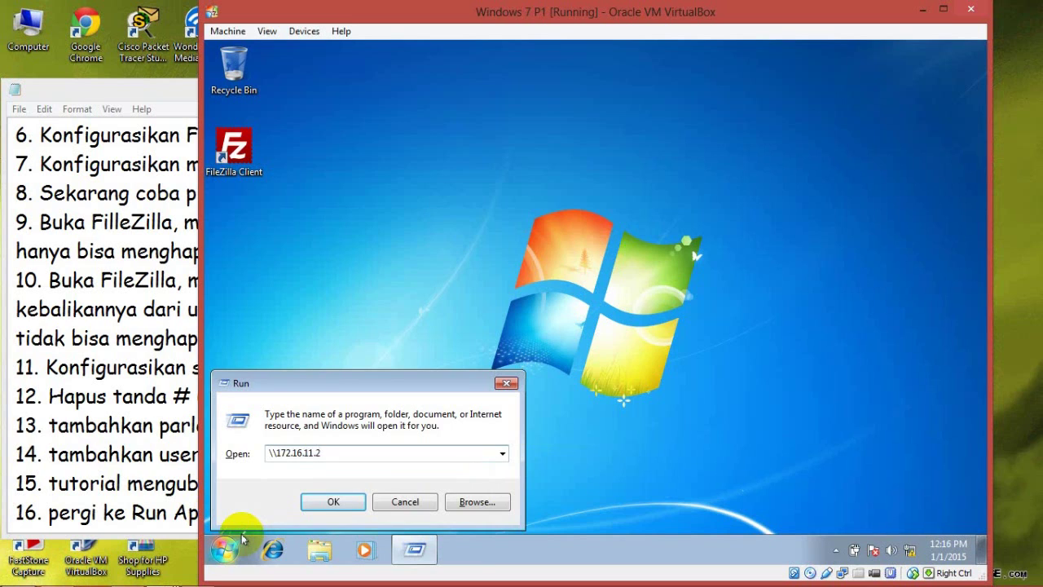
pyautogui.press('Return')
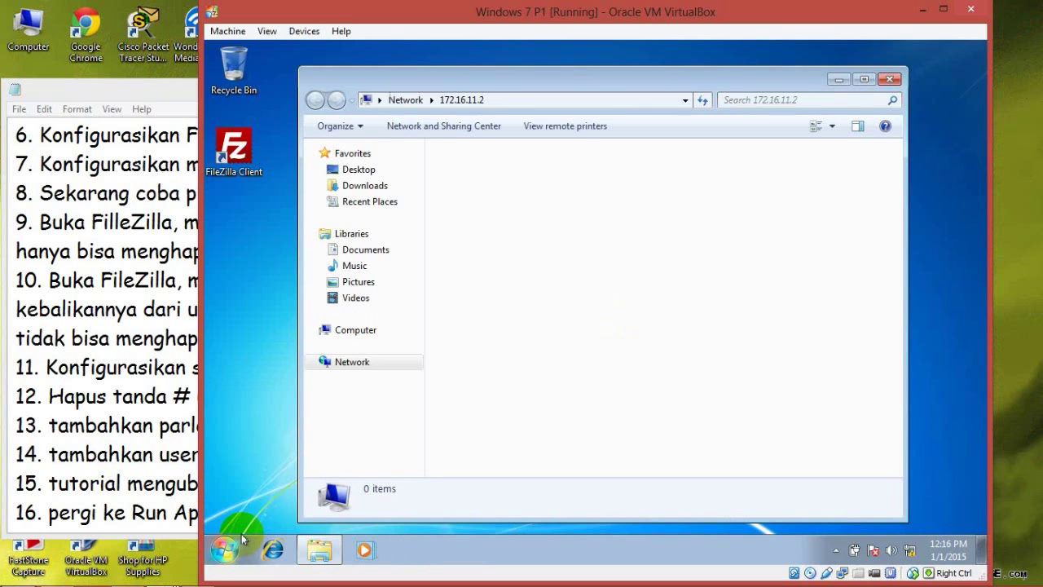
pyautogui.click(585, 251)
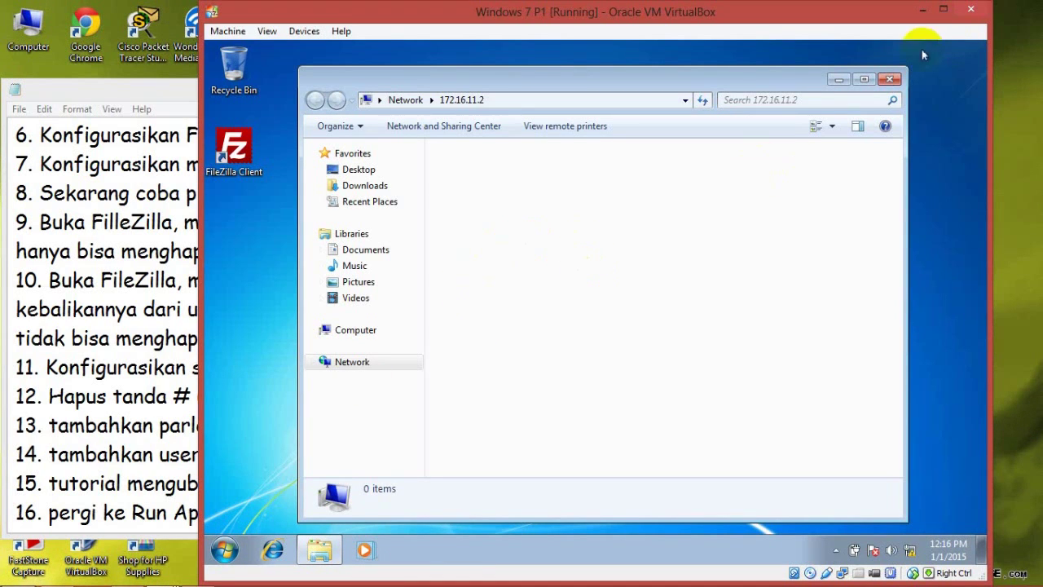
pyautogui.click(890, 79)
# Step: Open \\172.16.11.1 from the Run dialog to reach the Samba server's shares
pyautogui.click(225, 550)
pyautogui.write('run')
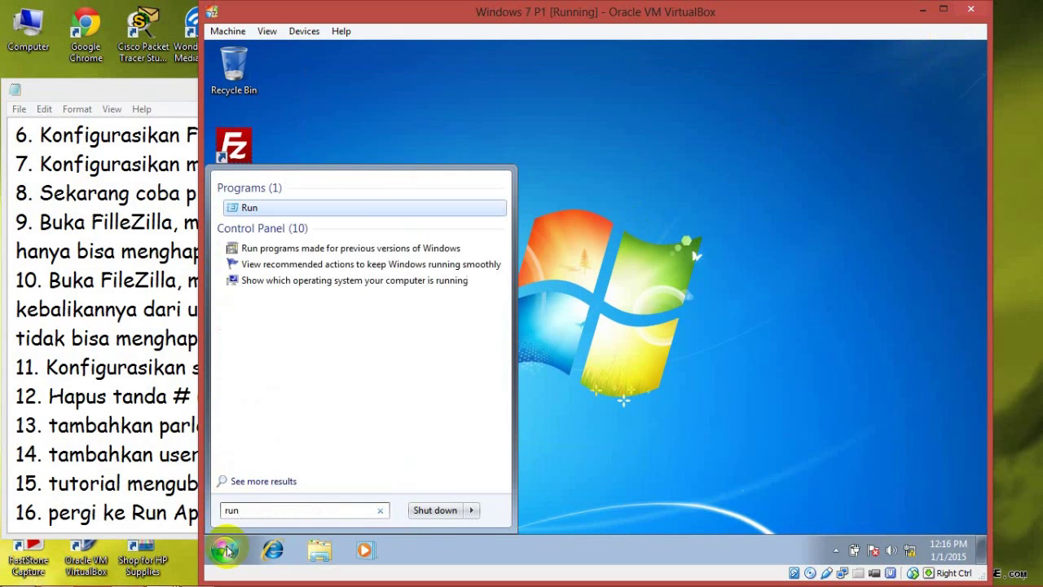
pyautogui.press('Return')
pyautogui.click(343, 449)
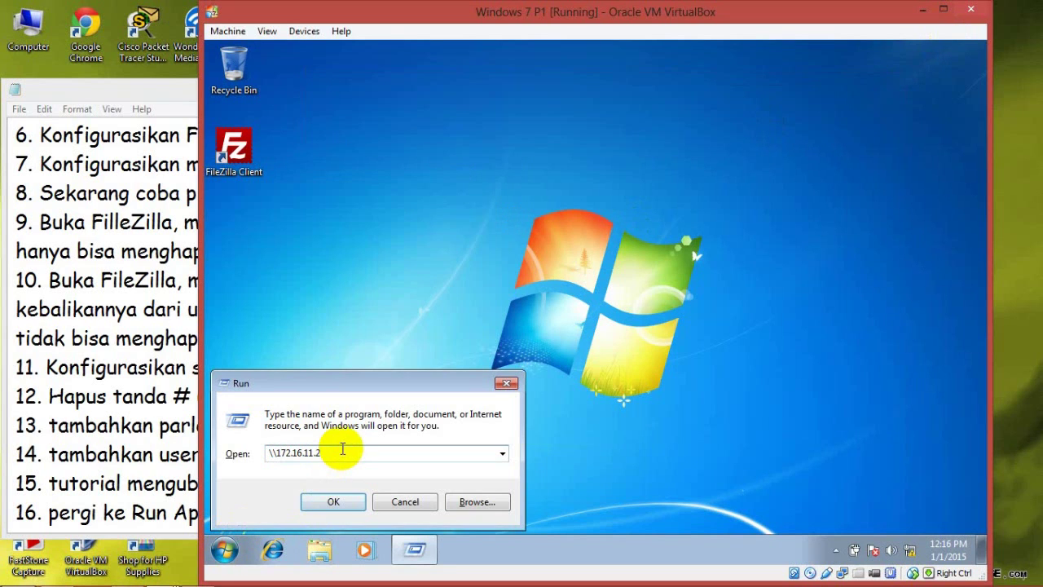
pyautogui.press('Return')
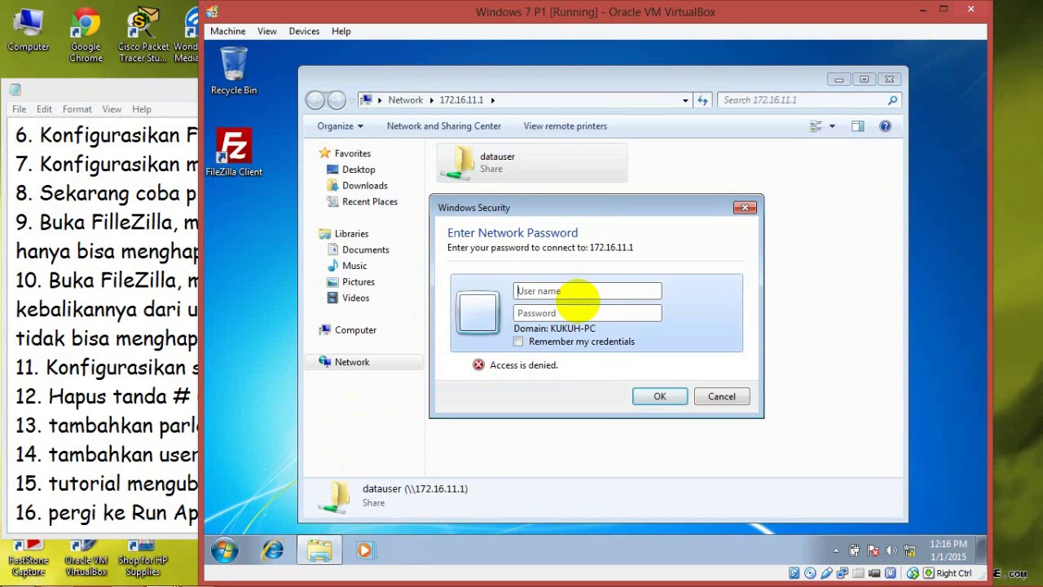
pyautogui.click(103, 101)
pyautogui.press('Return')
# Step: Type step 17 'Masukkan user yang tadi telah di buat di SAMBA' in Notepad
pyautogui.write('17. Masukkan da')
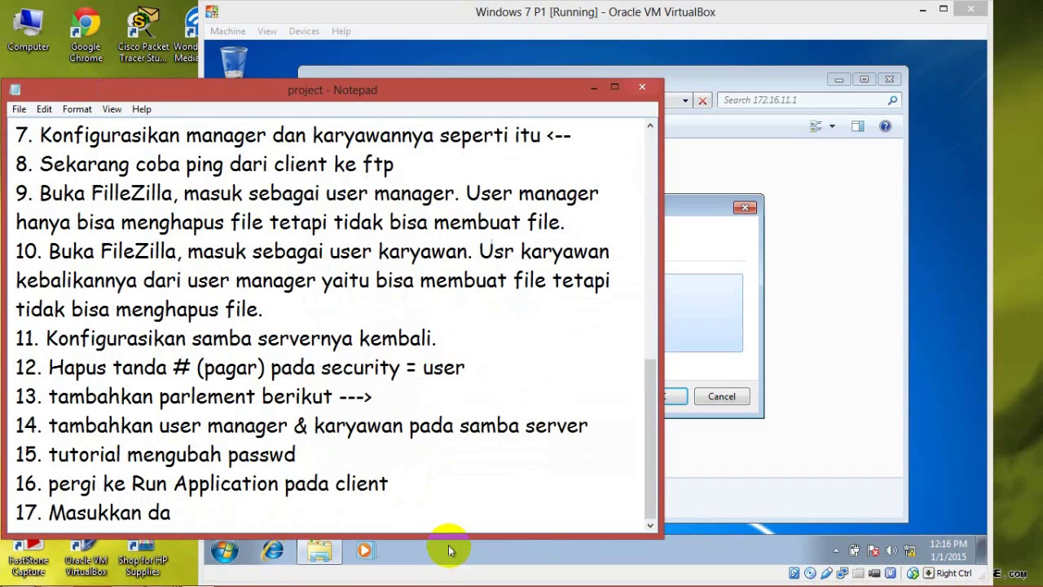
pyautogui.write('er yang tadi dt')
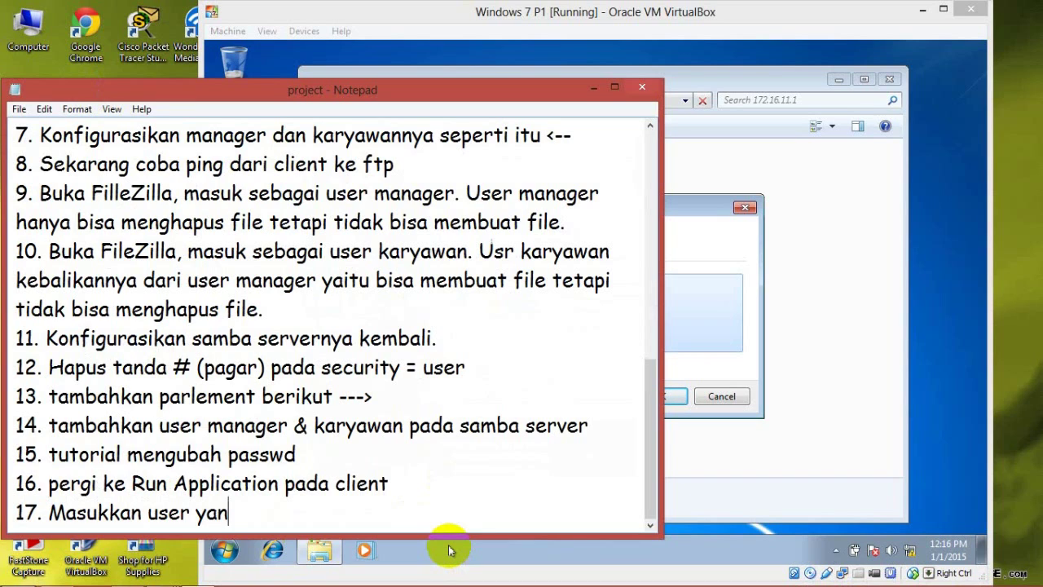
pyautogui.press('BackSpace')
pyautogui.press('BackSpace')
pyautogui.write('telah di buat di')
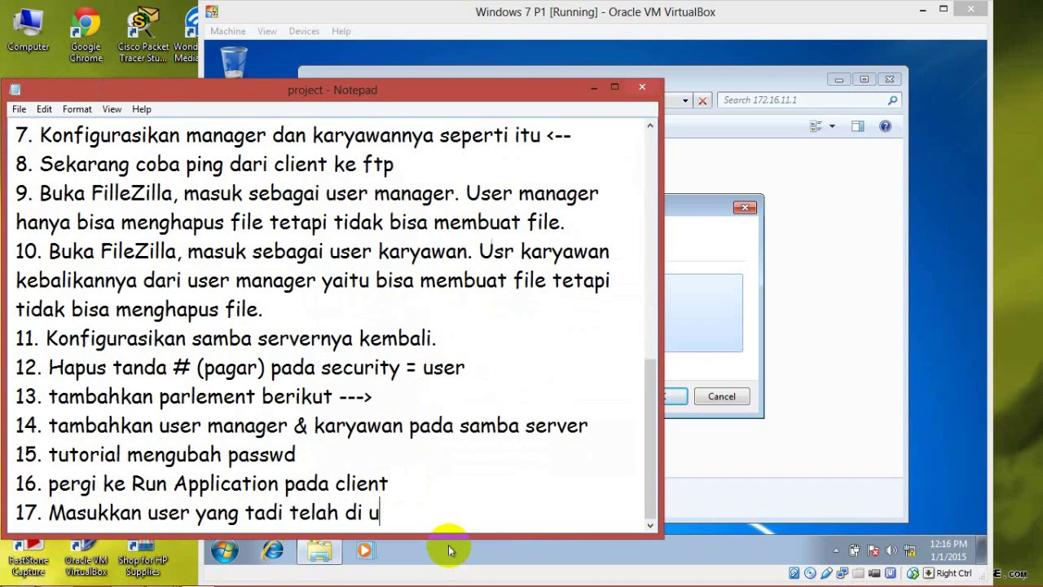
pyautogui.write(' SAMBA')
# Step: Log in to the datauser share with the account password and open its file
pyautogui.click(710, 243)
pyautogui.write('123')
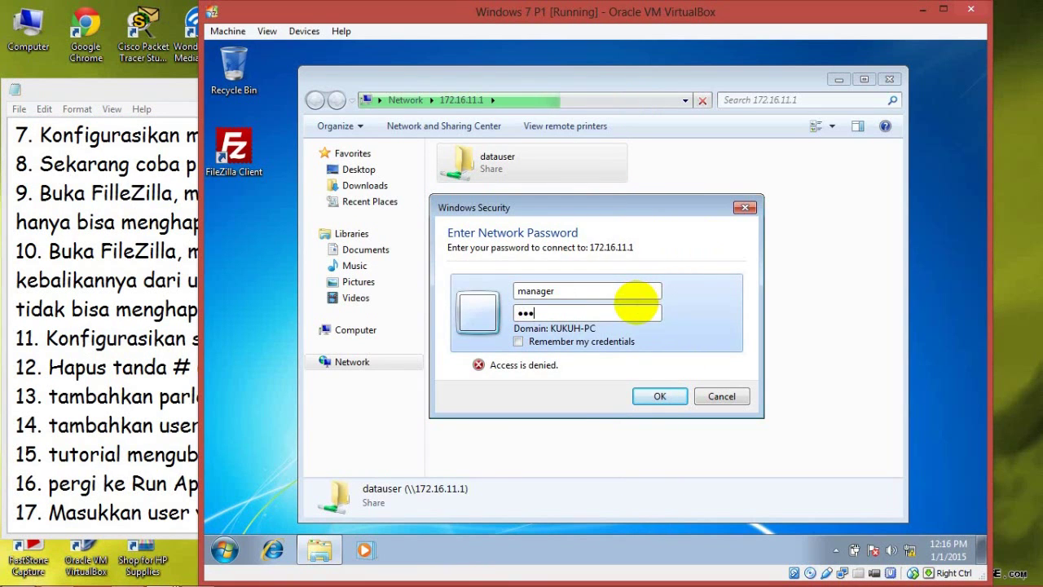
pyautogui.write('456')
pyautogui.click(658, 396)
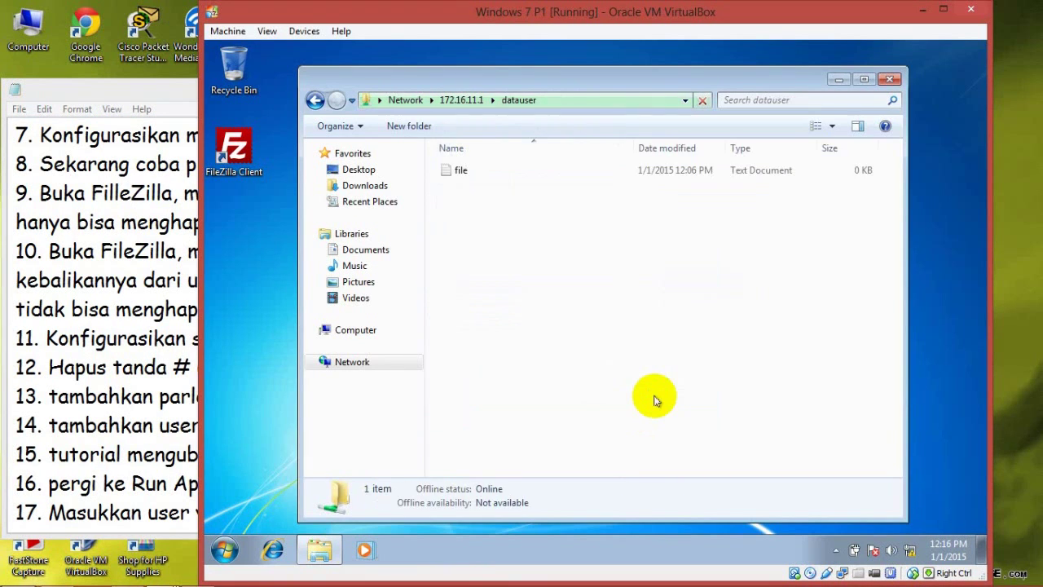
pyautogui.click(564, 169)
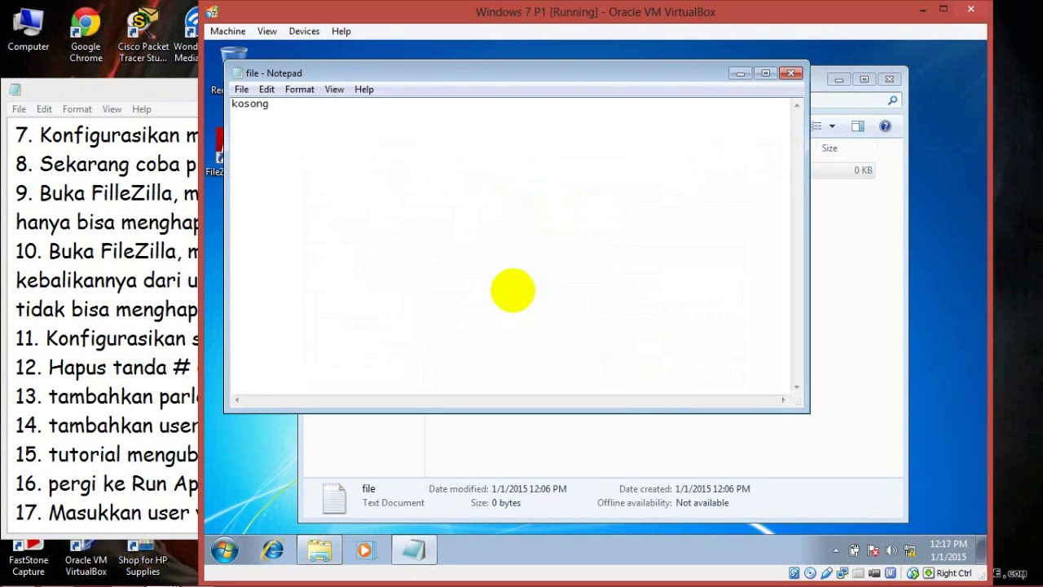
# Step: Save the note over file.txt on the share and confirm replacing it, which fails
pyautogui.click(241, 89)
pyautogui.click(277, 141)
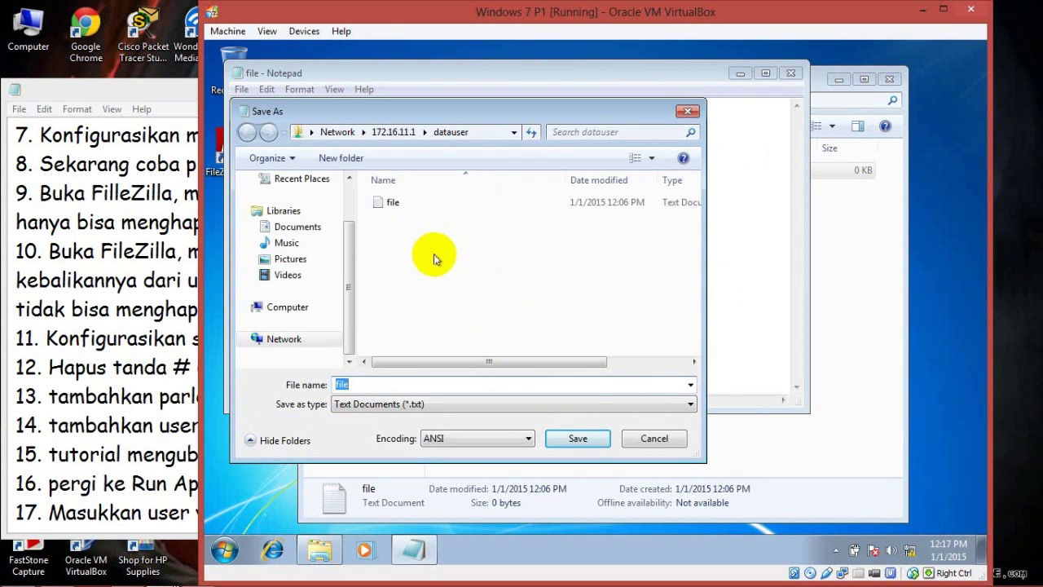
pyautogui.click(589, 440)
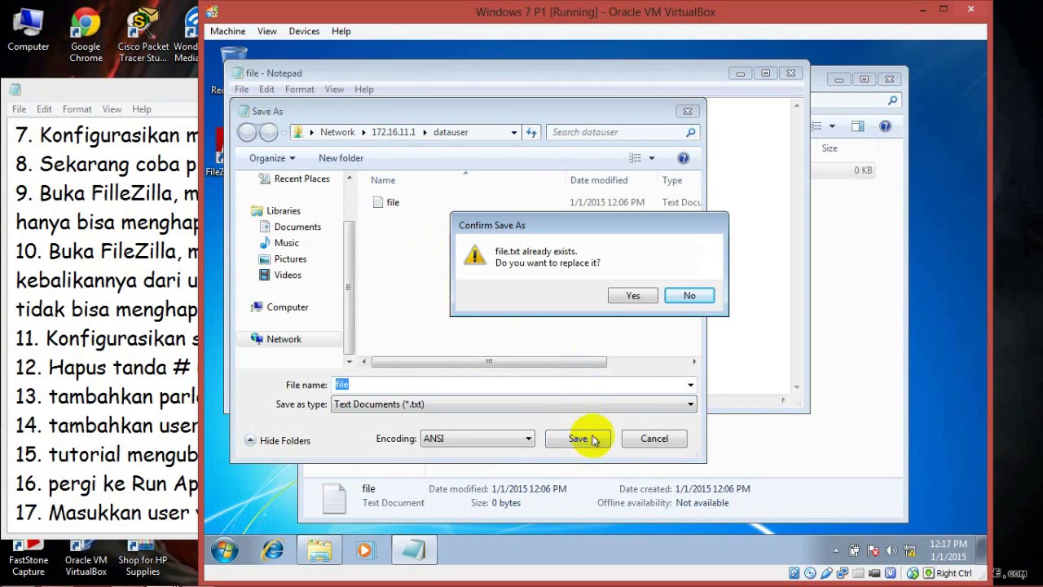
pyautogui.click(635, 296)
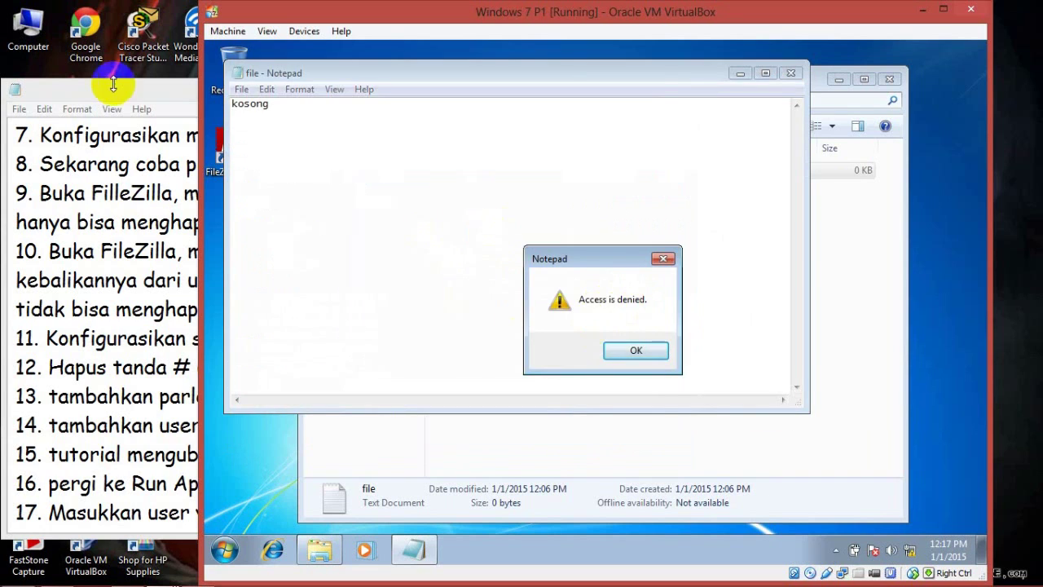
pyautogui.click(113, 84)
pyautogui.scroll(-1, 461, 509)
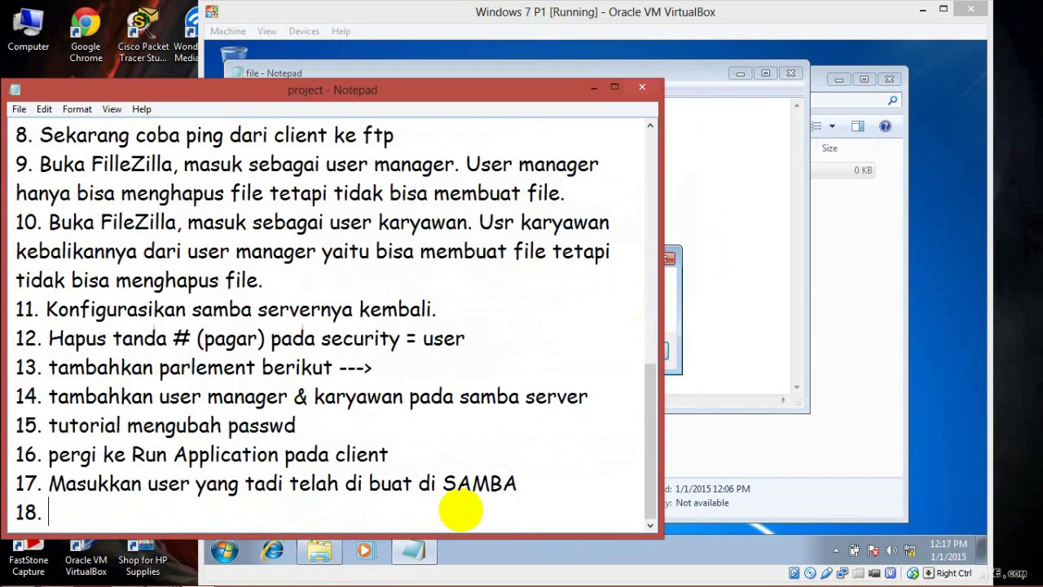
# Step: Continue step 18 with 'terjapat notifikasi berikut, di enkripsi terlebih dahhulu di samba'
pyautogui.write('terjadi')
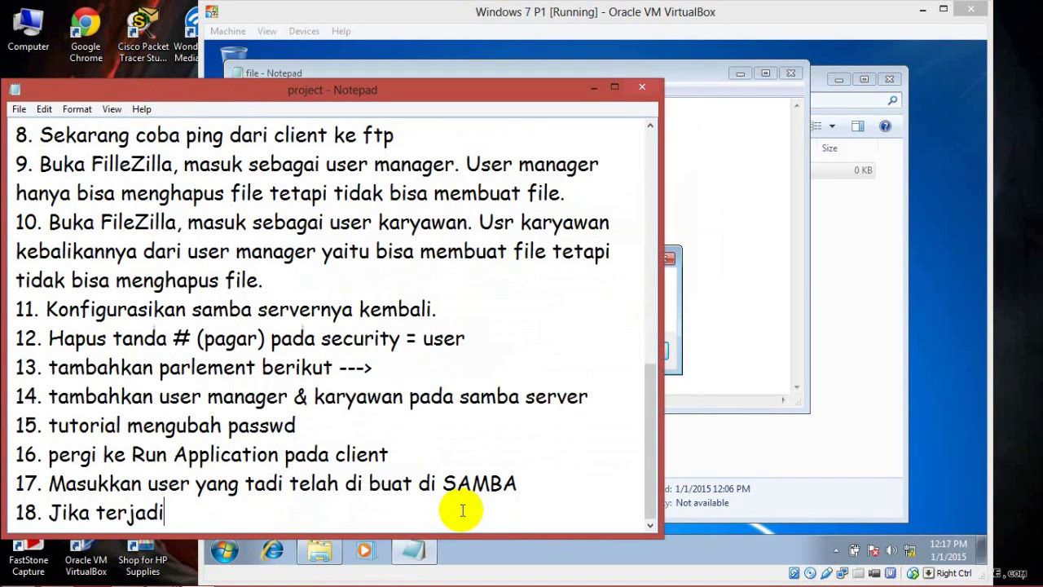
pyautogui.press('BackSpace')
pyautogui.press('BackSpace')
pyautogui.press('BackSpace')
pyautogui.press('BackSpace')
pyautogui.write('dapat notifikasi b')
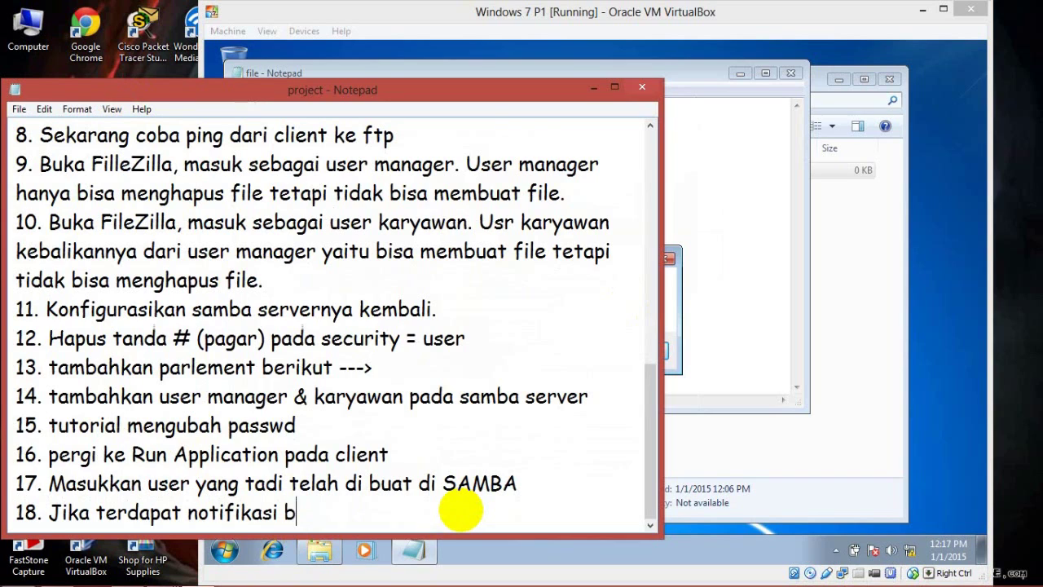
pyautogui.write('erikut b')
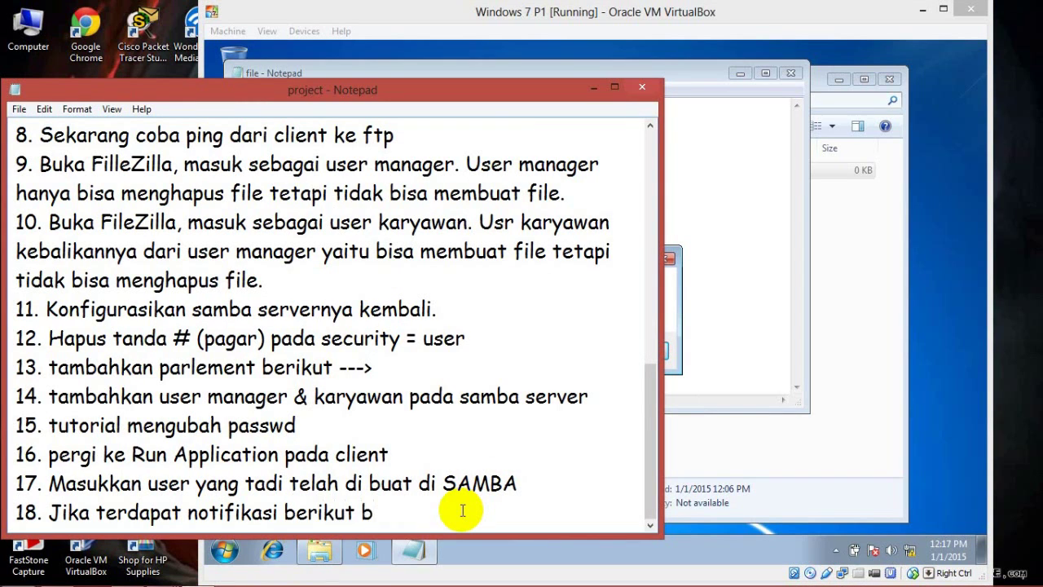
pyautogui.press('BackSpace')
pyautogui.press('BackSpace')
pyautogui.write(', di enkripsi terl')
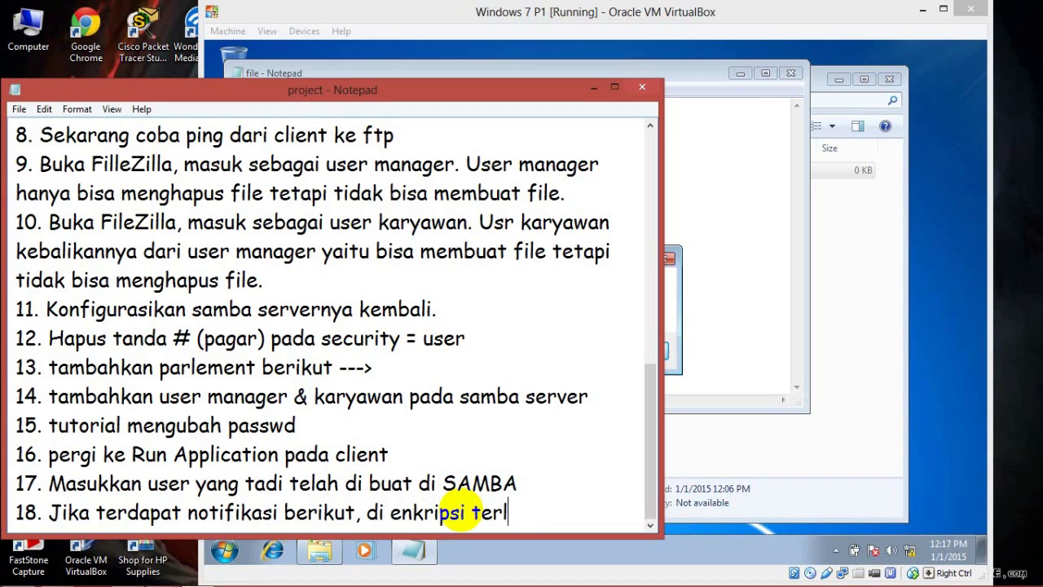
pyautogui.write('ebih dah')
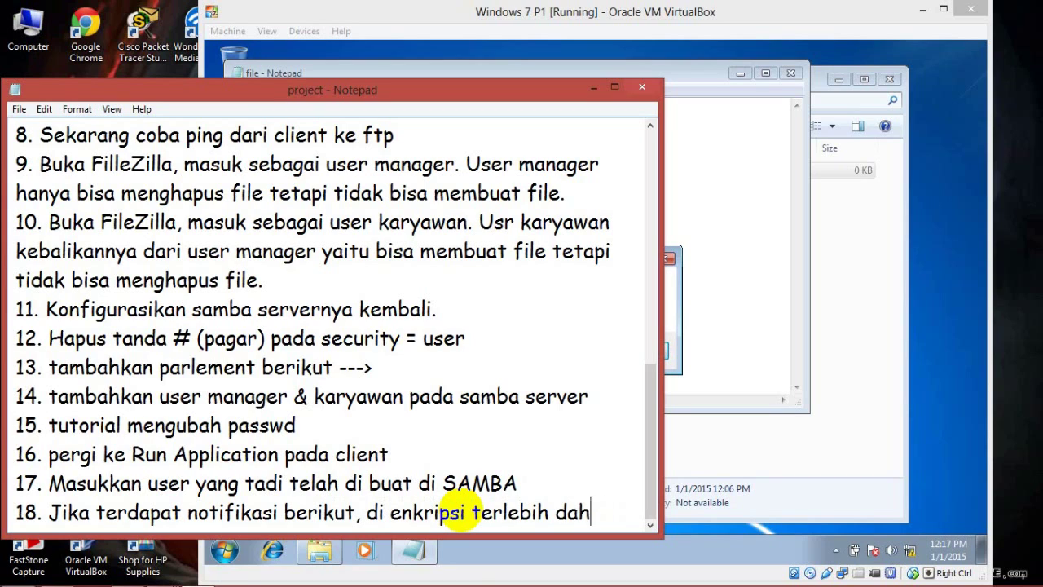
pyautogui.write('hulu di samba')
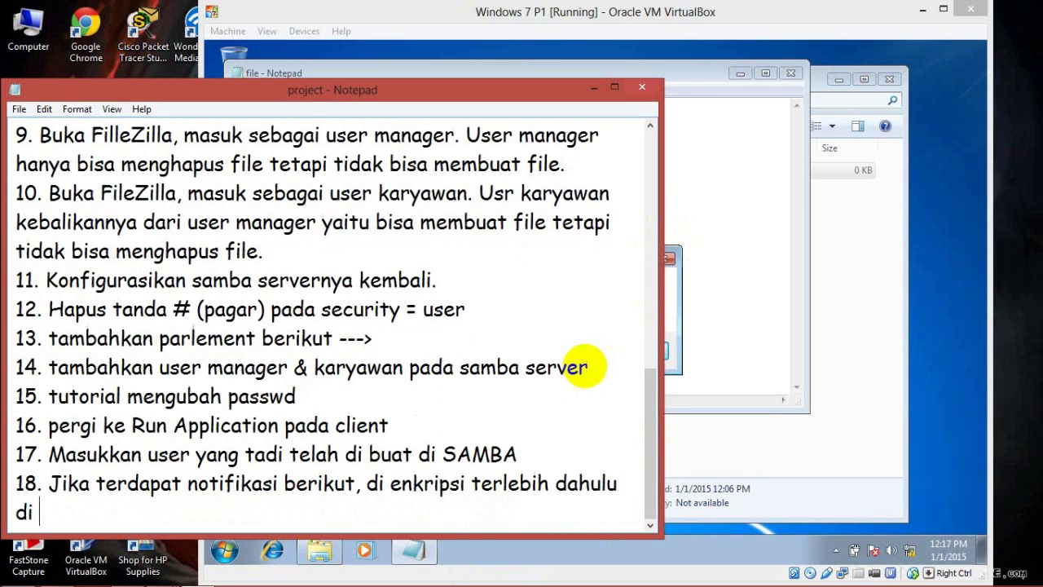
# Step: In the SAMBA server VM, run chmod 777 on /datauser/file.txt
pyautogui.click(896, 400)
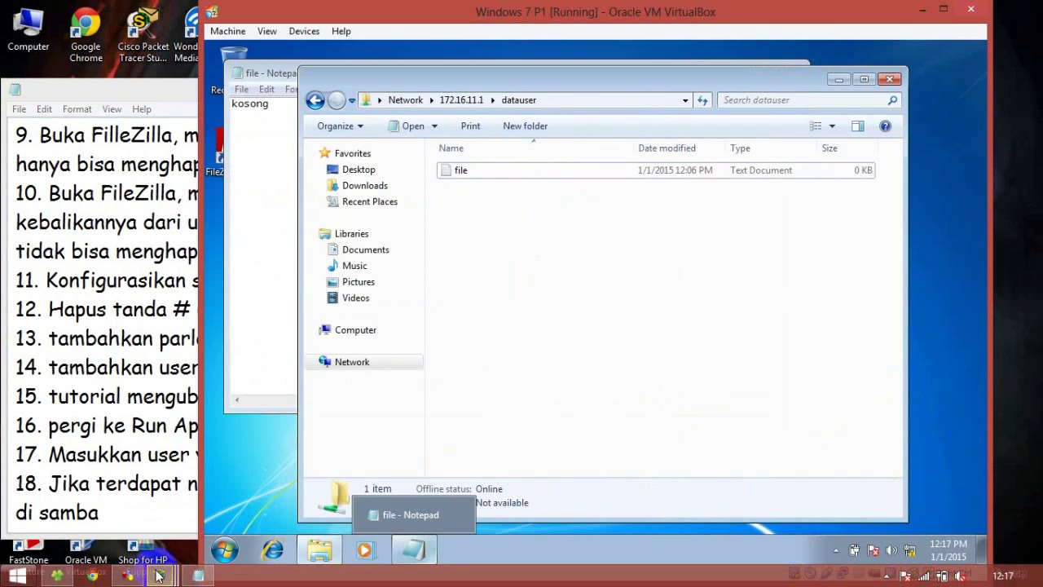
pyautogui.moveTo(160, 575)
pyautogui.click(144, 524)
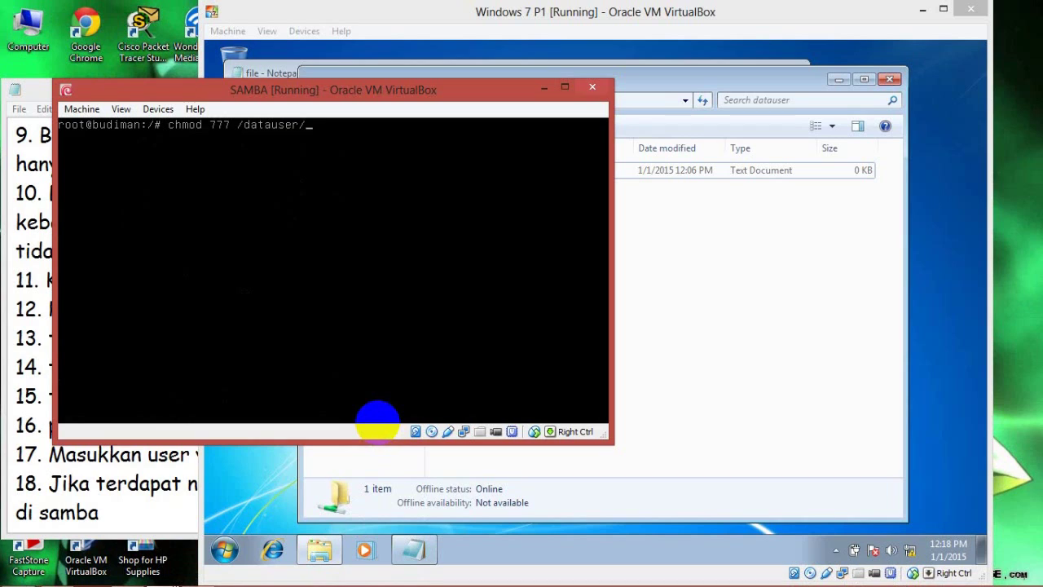
pyautogui.press('Return')
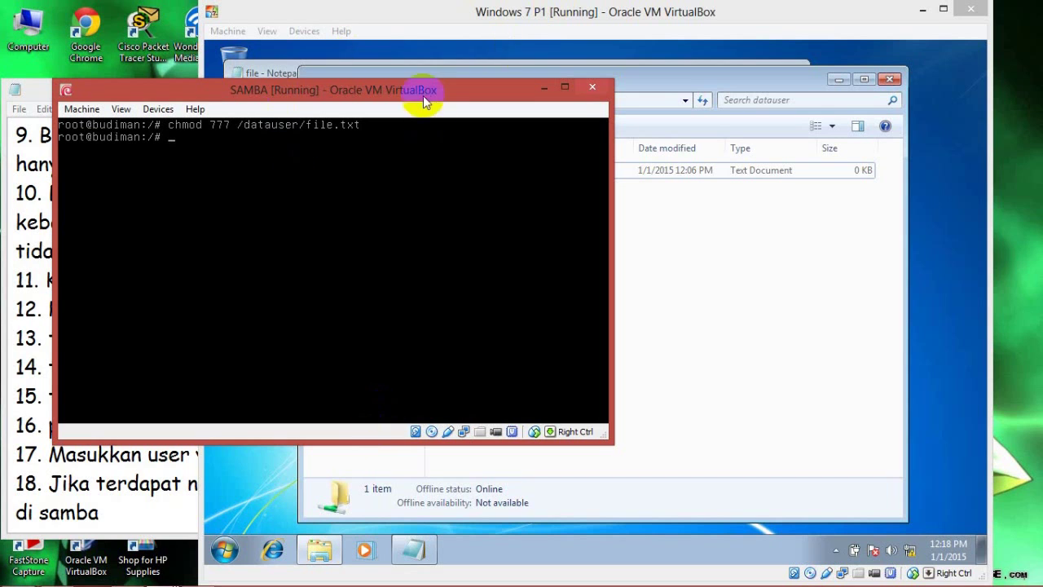
# Step: Dismiss the guest's Access is denied message and rearrange the SAMBA and Windows 7 VM windows
pyautogui.moveTo(419, 90); pyautogui.dragTo(897, 203)
pyautogui.click(321, 189)
pyautogui.click(278, 220)
pyautogui.click(659, 357)
pyautogui.moveTo(605, 79); pyautogui.dragTo(564, 112)
pyautogui.click(1010, 227)
pyautogui.moveTo(386, 117); pyautogui.dragTo(439, 116)
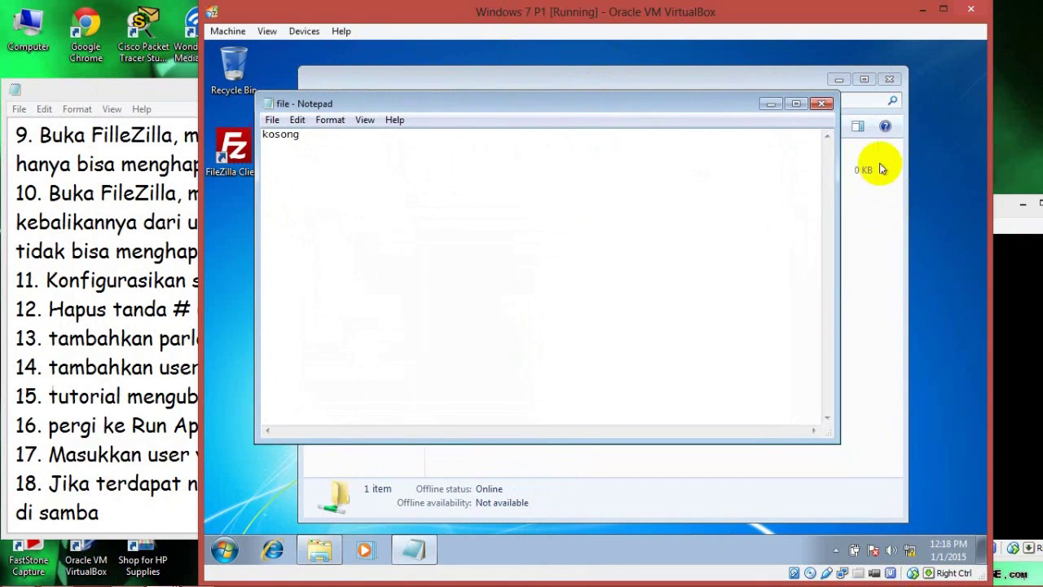
pyautogui.moveTo(597, 15); pyautogui.dragTo(412, 16)
pyautogui.moveTo(924, 209); pyautogui.dragTo(858, 186)
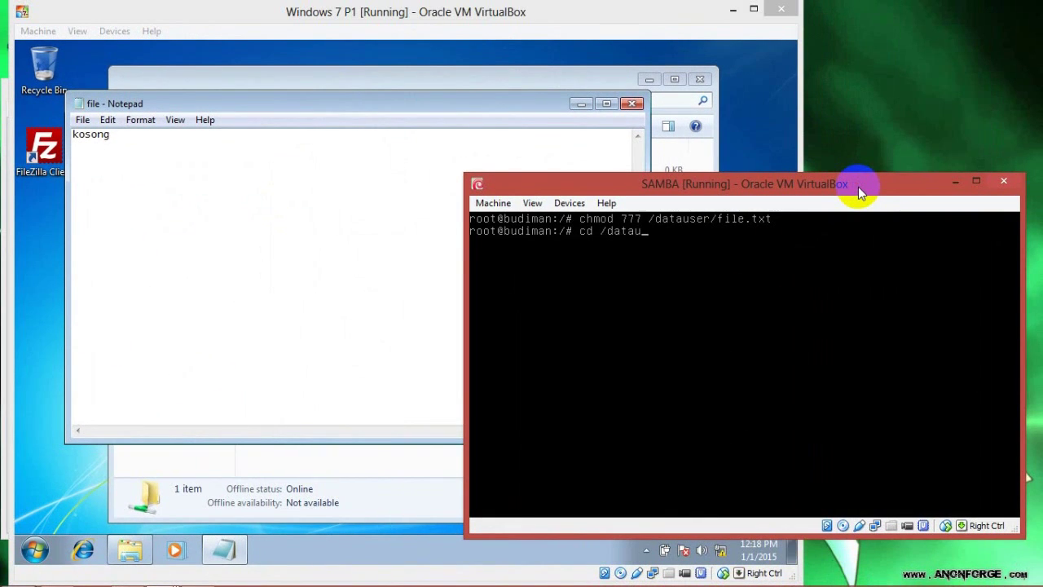
# Step: Change into /datauser on the SAMBA server and clear the terminal output
pyautogui.press('Return')
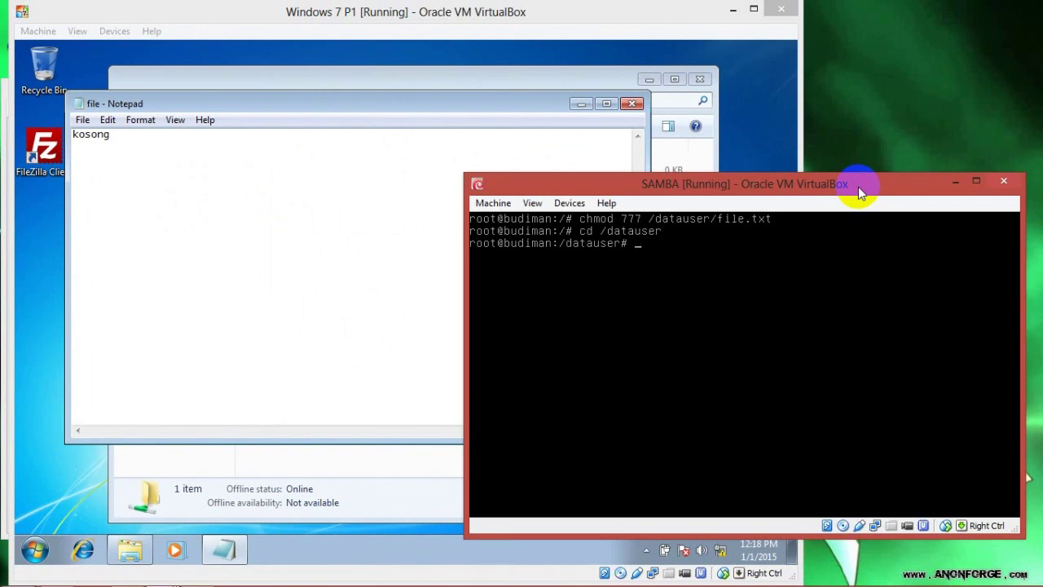
pyautogui.press('Return')
pyautogui.write('clear')
pyautogui.press('Return')
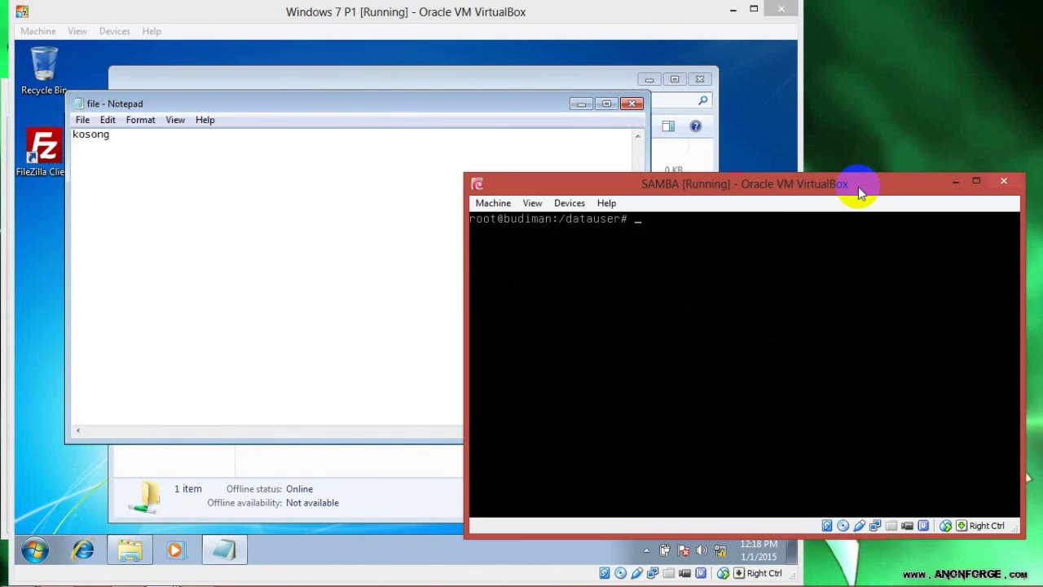
pyautogui.click(857, 161)
pyautogui.click(825, 206)
pyautogui.write('xt')
pyautogui.press('Return')
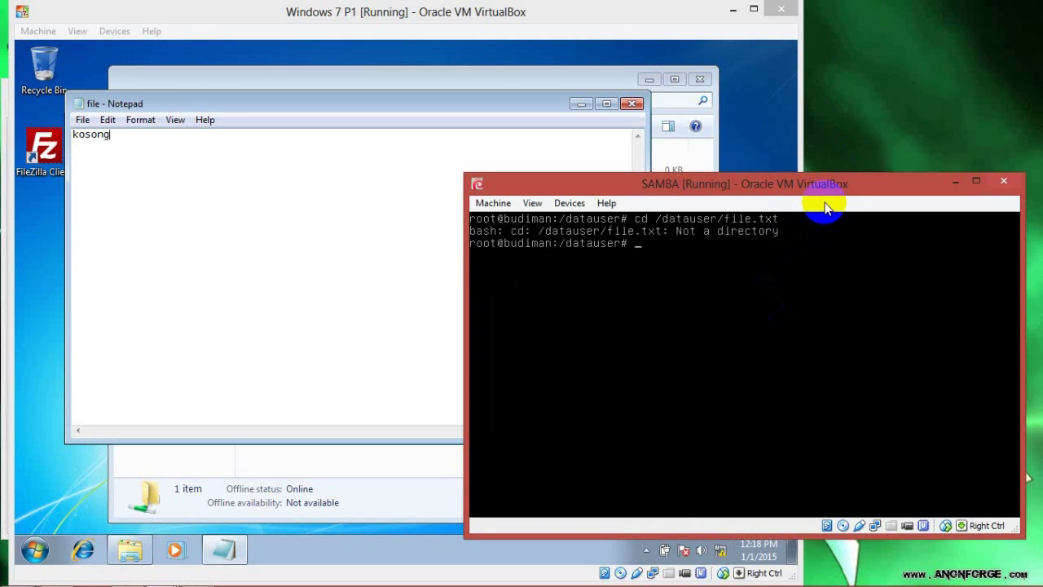
# Step: Close the Windows 7 guest's Notepad without saving the changes
pyautogui.click(790, 114)
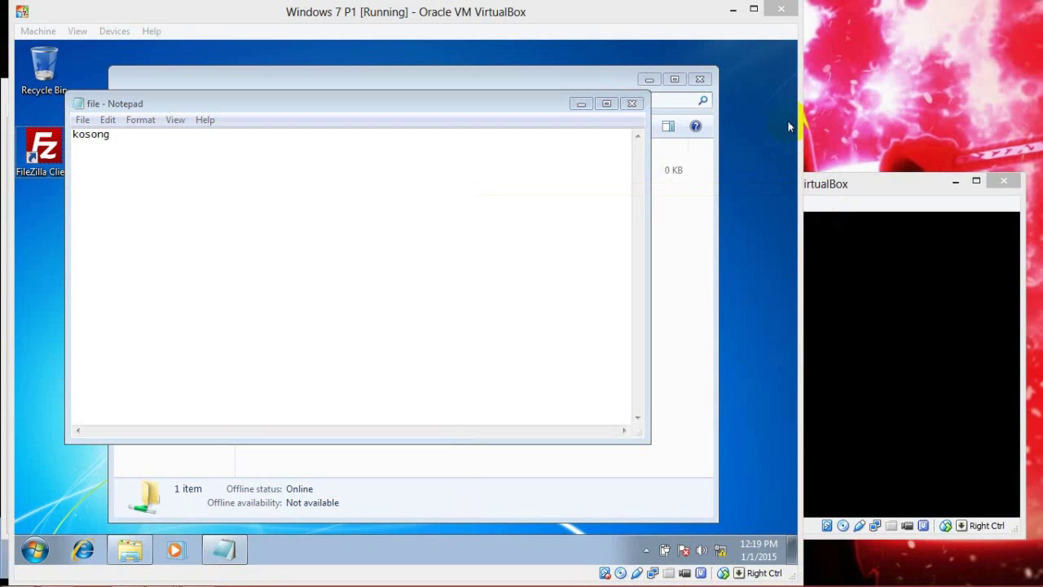
pyautogui.click(631, 104)
pyautogui.click(430, 303)
pyautogui.moveTo(902, 185); pyautogui.dragTo(898, 150)
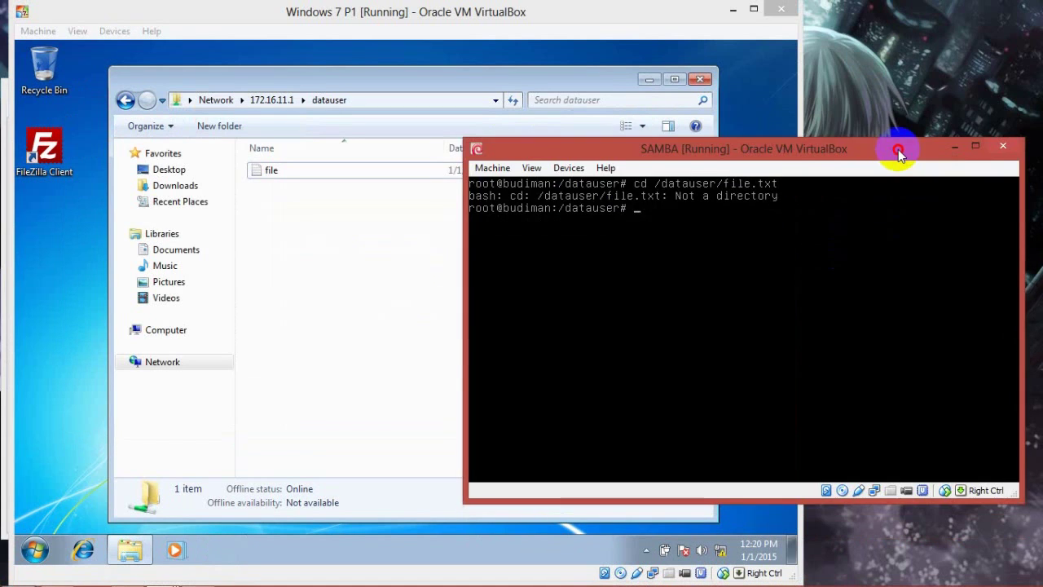
# Step: Open file.txt from the datauser share in Notepad and type 'ada isinya'
pyautogui.click(359, 164)
pyautogui.doubleClick(361, 165)
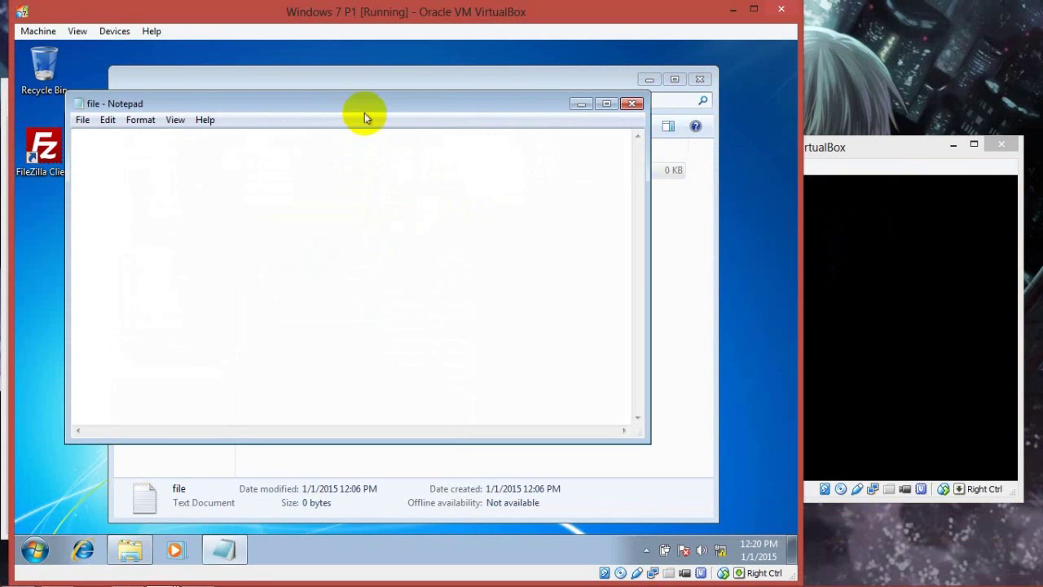
pyautogui.write('ada isinya')
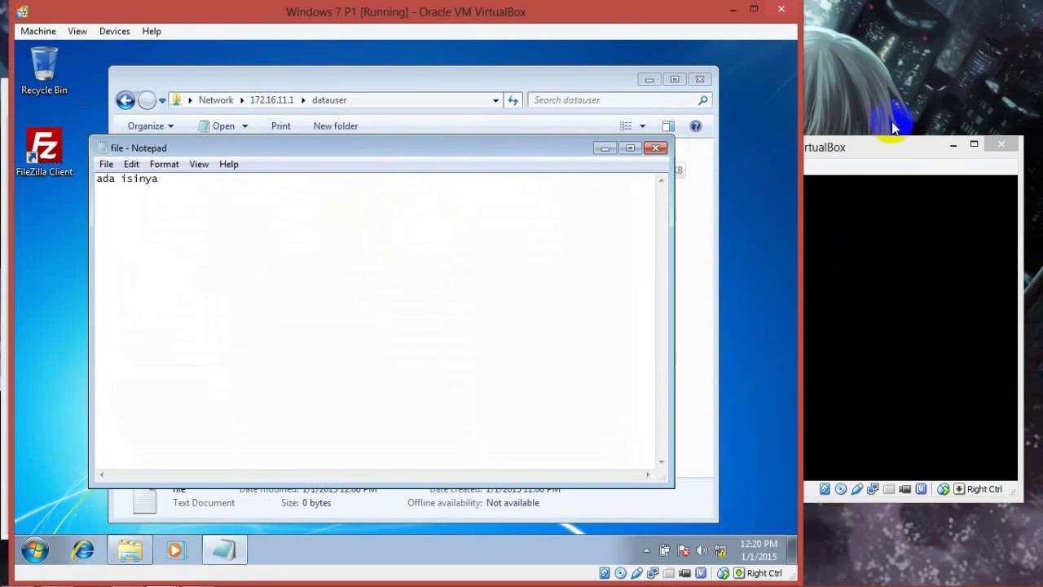
# Step: Verify with more file.txt on the SAMBA server that the file shows 'ada isinya'
pyautogui.click(868, 147)
pyautogui.write('more file.txt')
pyautogui.press('Return')
pyautogui.press('Up')
pyautogui.press('Return')
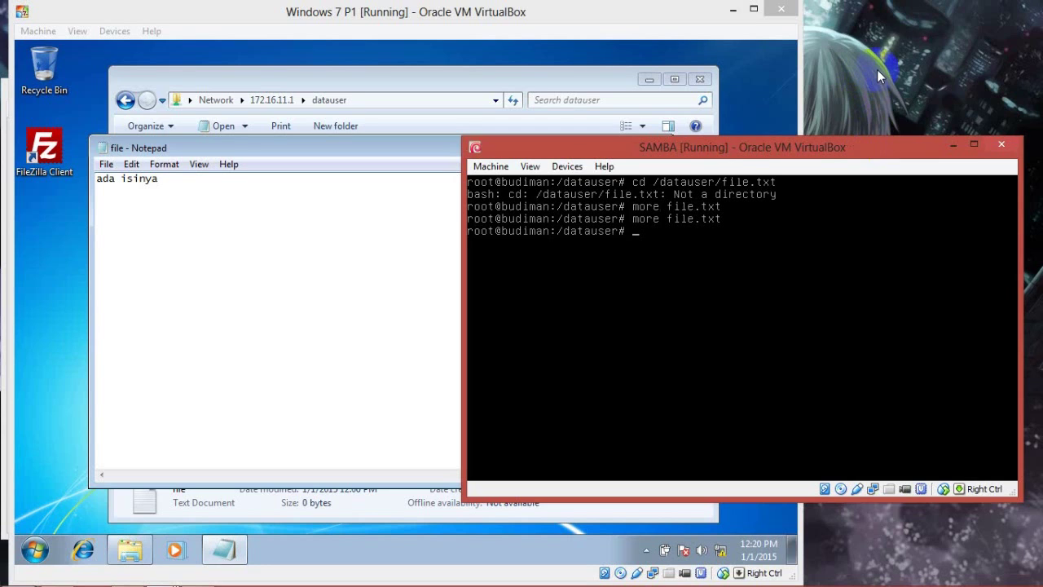
pyautogui.click(351, 285)
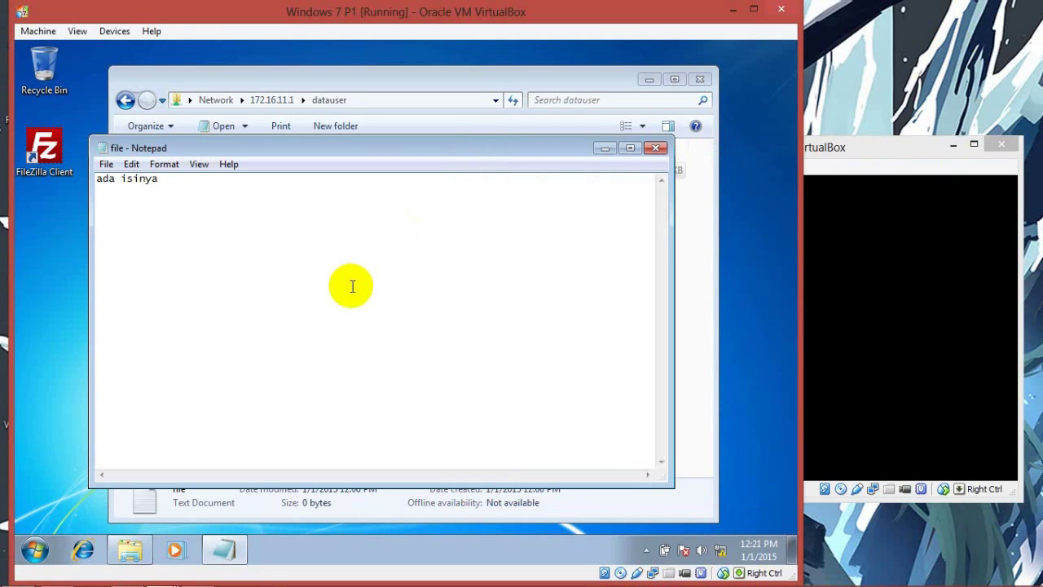
pyautogui.click(892, 161)
pyautogui.press('Up')
pyautogui.press('Return')
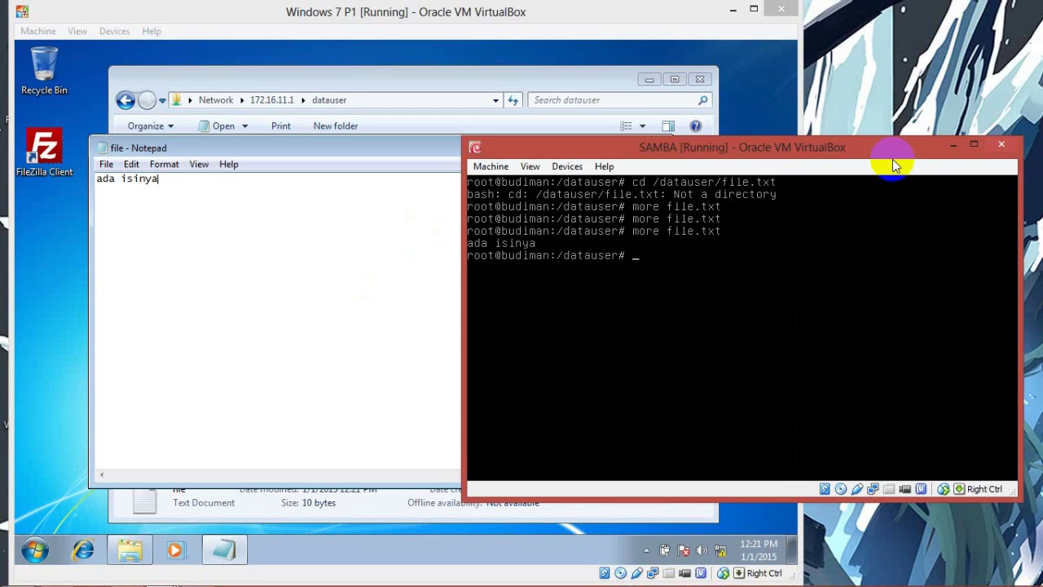
# Step: Rearrange the SAMBA and Windows 7 VM windows and bring the guest Notepad forward
pyautogui.click(158, 209)
pyautogui.click(840, 148)
pyautogui.doubleClick(840, 148)
pyautogui.click(991, 8)
pyautogui.click(907, 45)
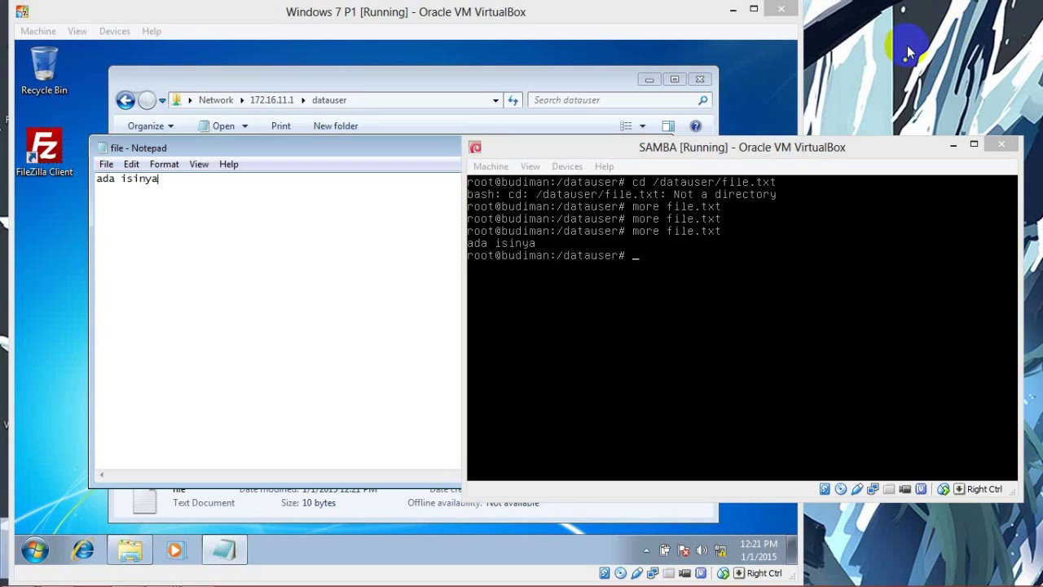
pyautogui.click(375, 367)
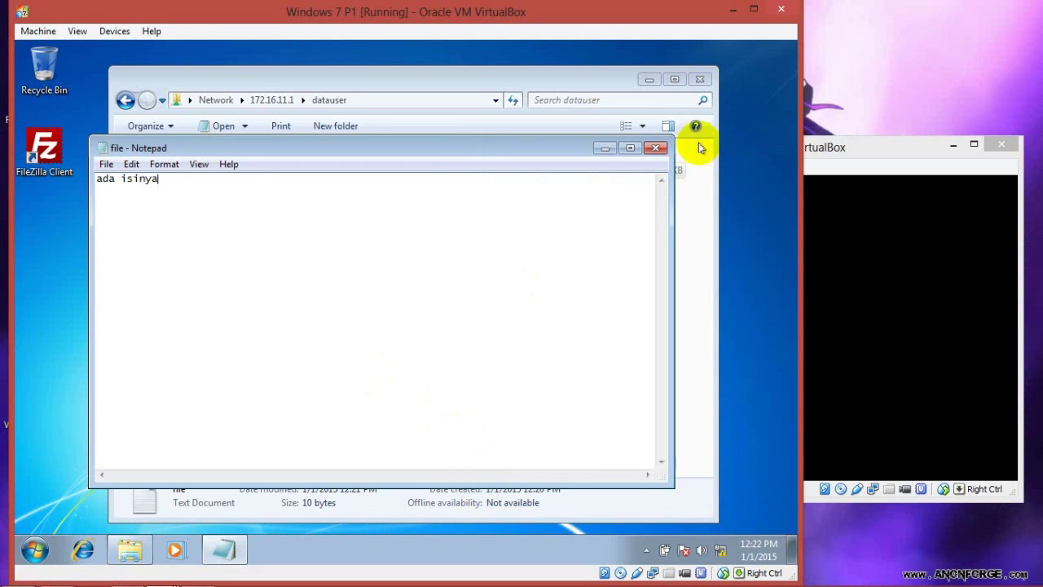
# Step: Close the guest Notepad and add line '19. Selanjutnya maping' to the host step log
pyautogui.click(656, 148)
pyautogui.moveTo(222, 580)
pyautogui.click(216, 552)
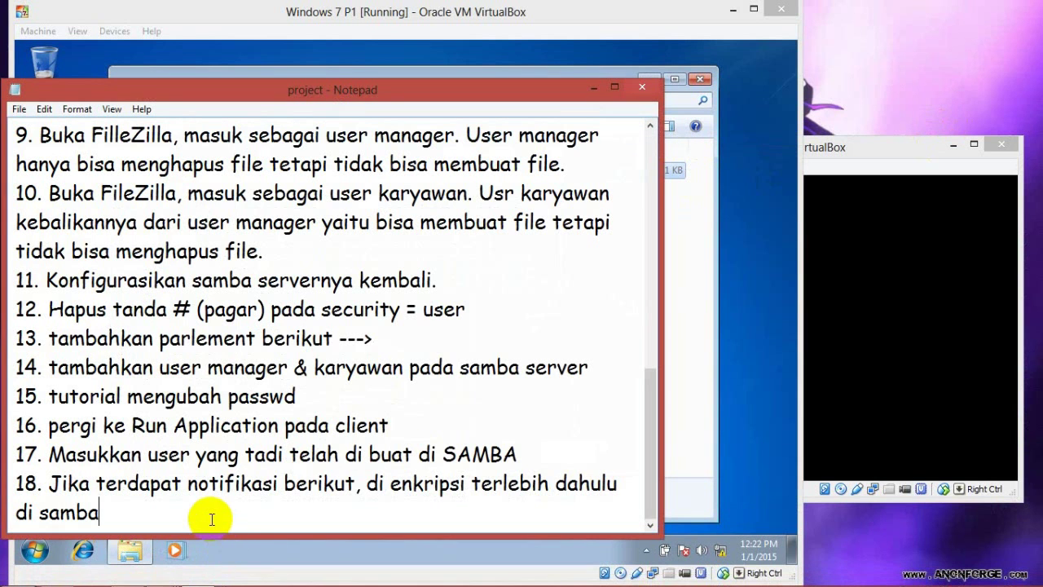
pyautogui.press('Return')
pyautogui.write('19. Selanjutnya maping')
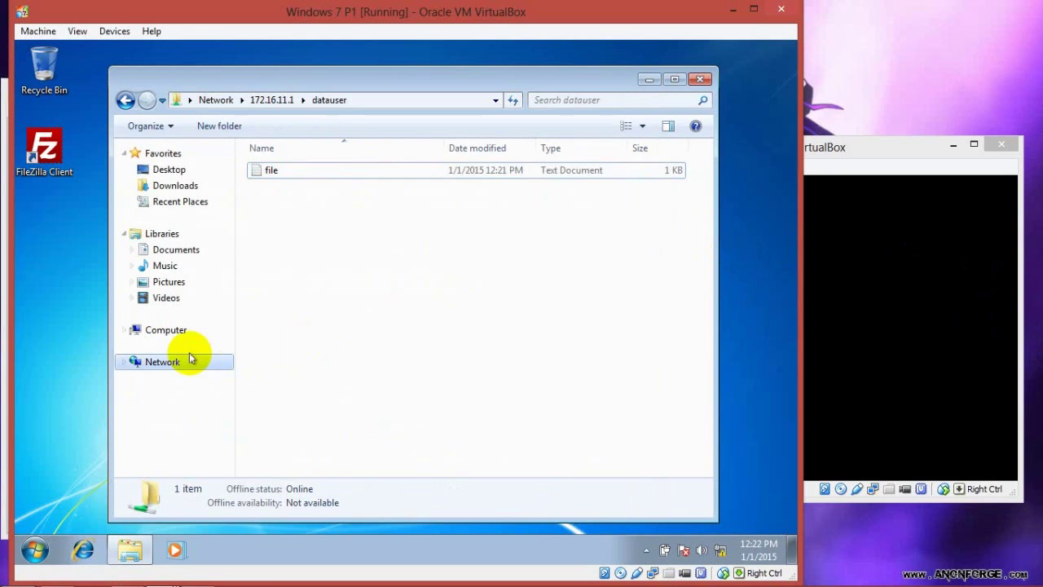
pyautogui.click(177, 362)
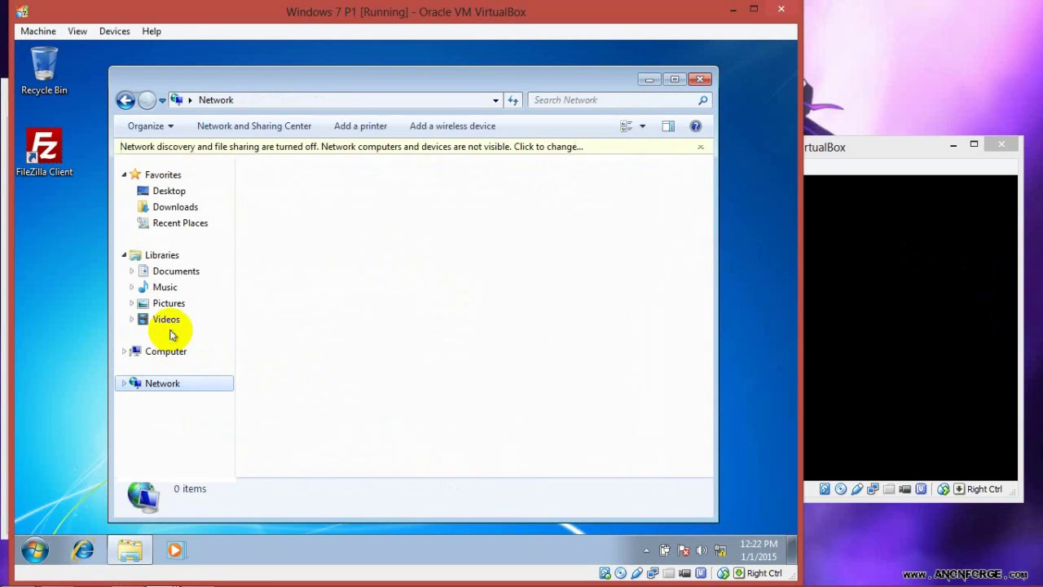
# Step: Try mapping drive B: without reconnect at logon, abandoning it after the network discovery error
pyautogui.click(167, 331)
pyautogui.rightClick(168, 364)
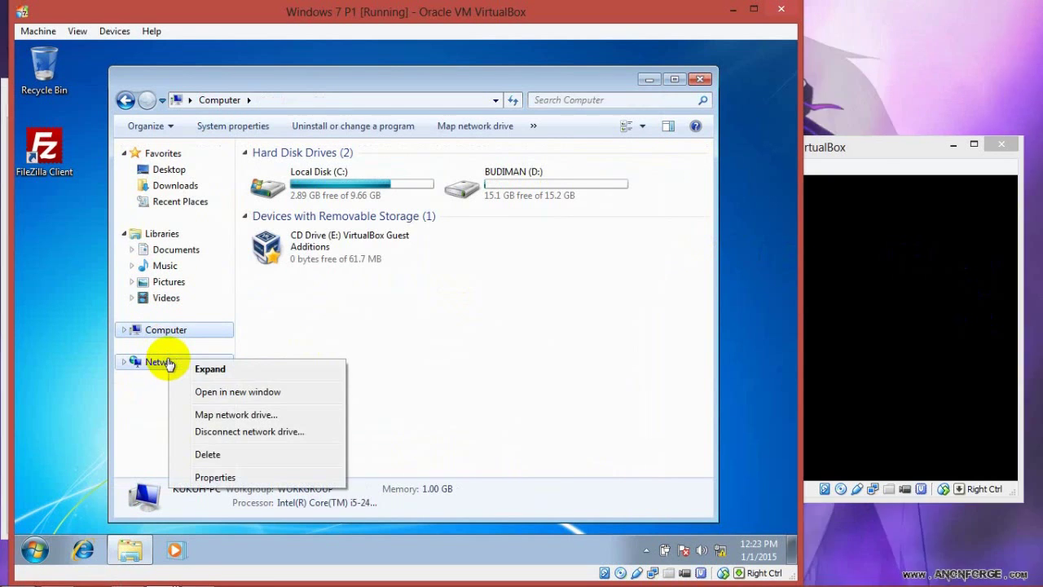
pyautogui.click(205, 414)
pyautogui.click(312, 242)
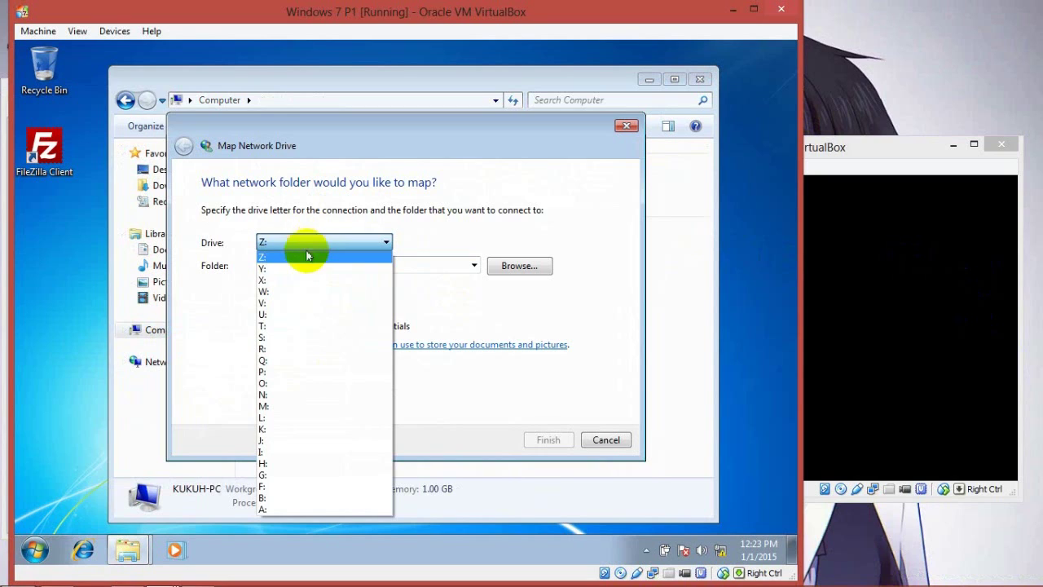
pyautogui.click(330, 497)
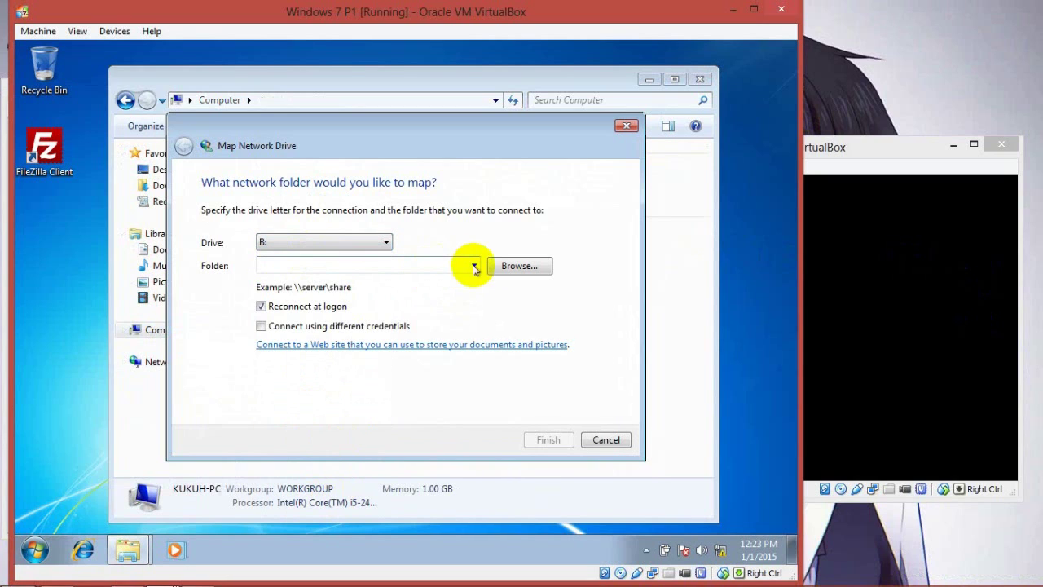
pyautogui.click(262, 306)
pyautogui.click(472, 265)
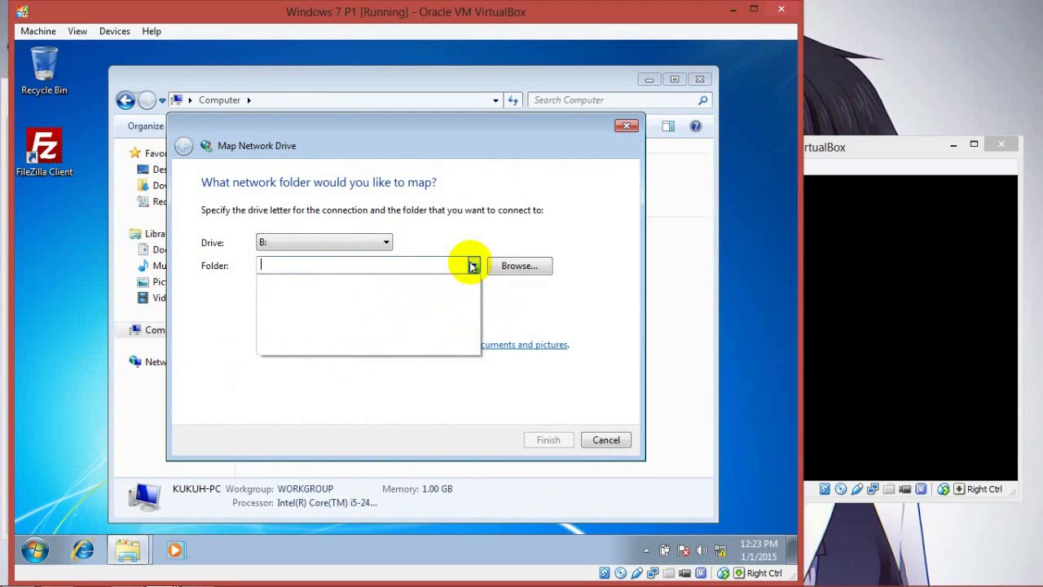
pyautogui.click(473, 267)
pyautogui.click(500, 266)
pyautogui.doubleClick(330, 240)
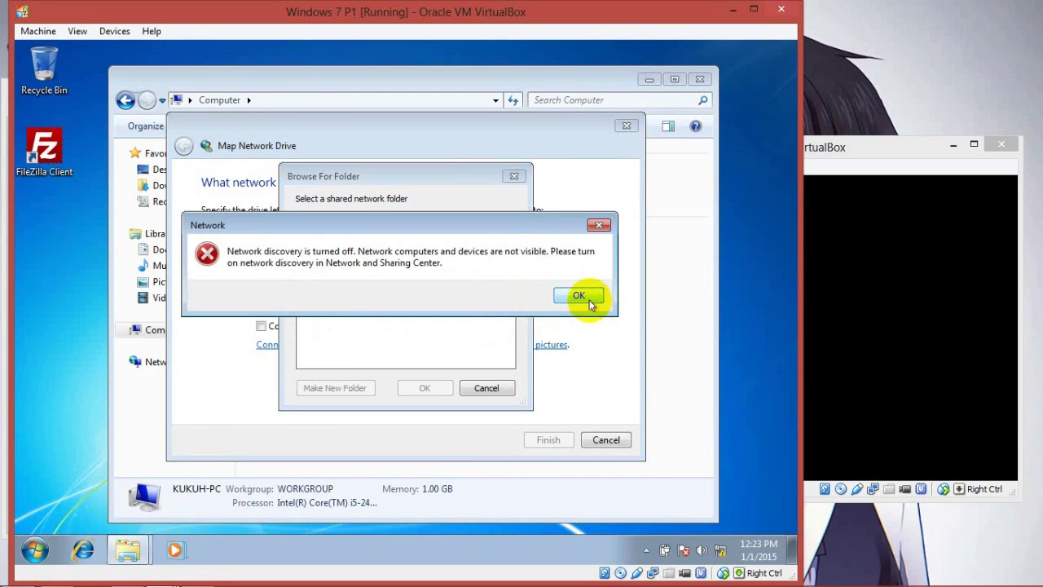
pyautogui.click(589, 300)
pyautogui.click(893, 78)
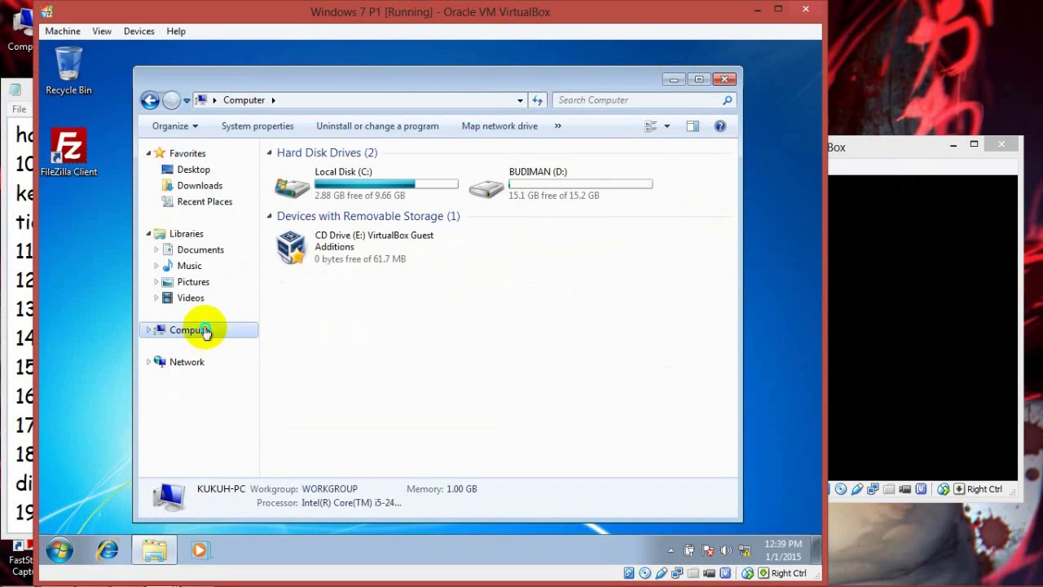
# Step: Map \\BUDIMAN\datauser as drive N: using the Samba credentials, with reconnect at logon off
pyautogui.rightClick(206, 332)
pyautogui.click(245, 397)
pyautogui.click(412, 243)
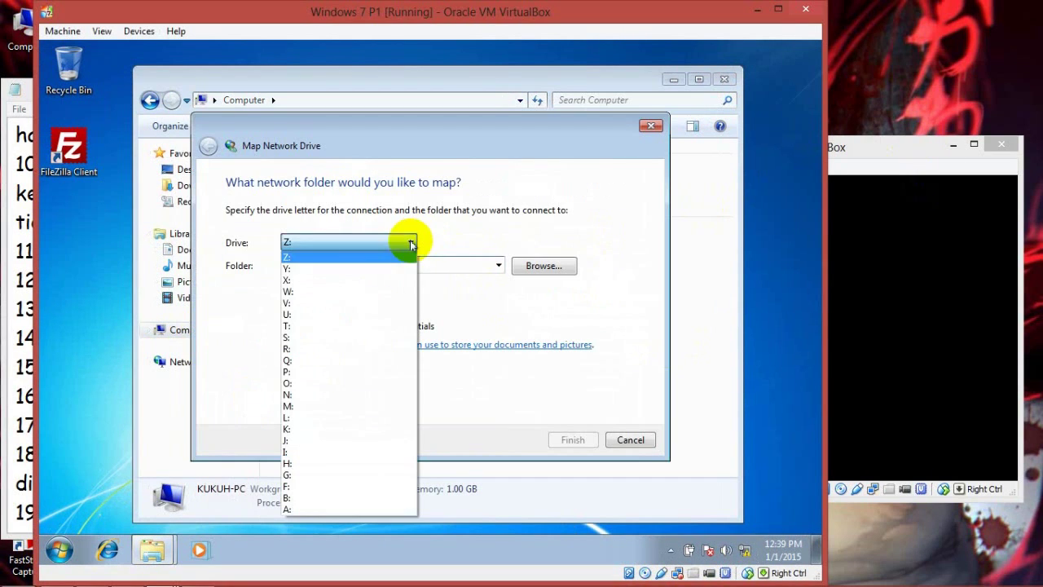
pyautogui.click(372, 394)
pyautogui.click(290, 308)
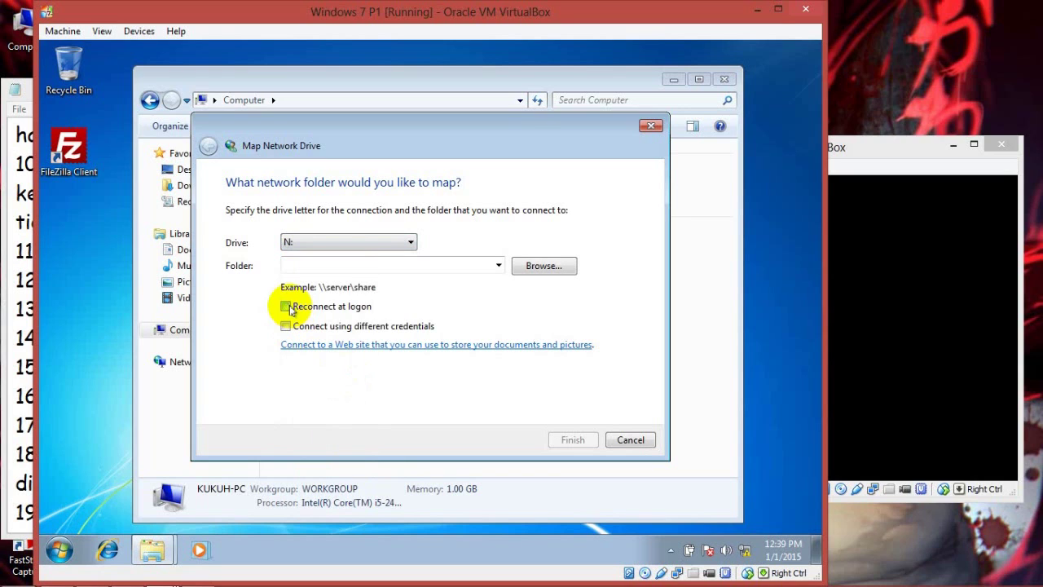
pyautogui.click(541, 266)
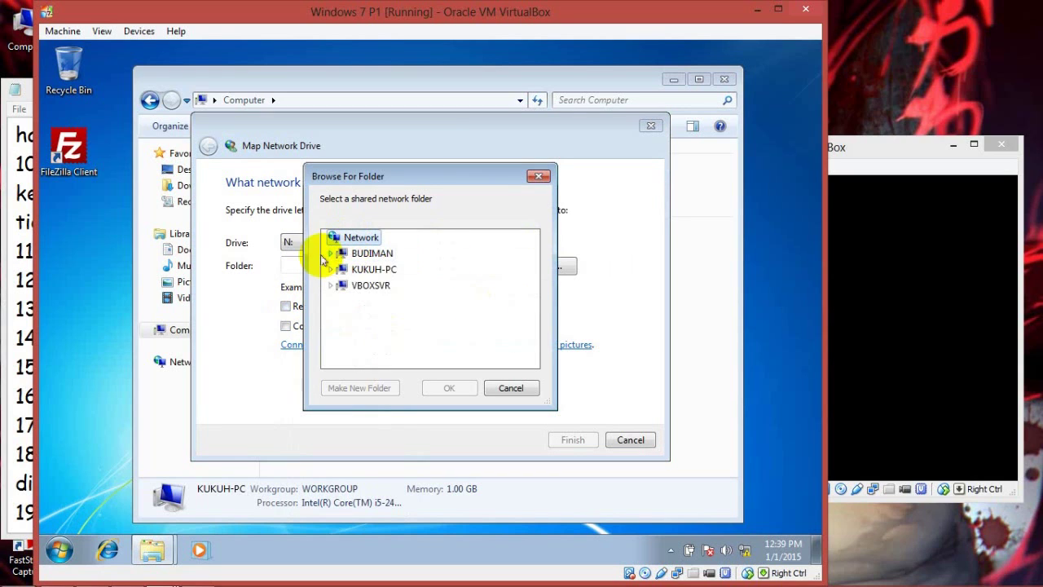
pyautogui.click(330, 254)
pyautogui.click(358, 268)
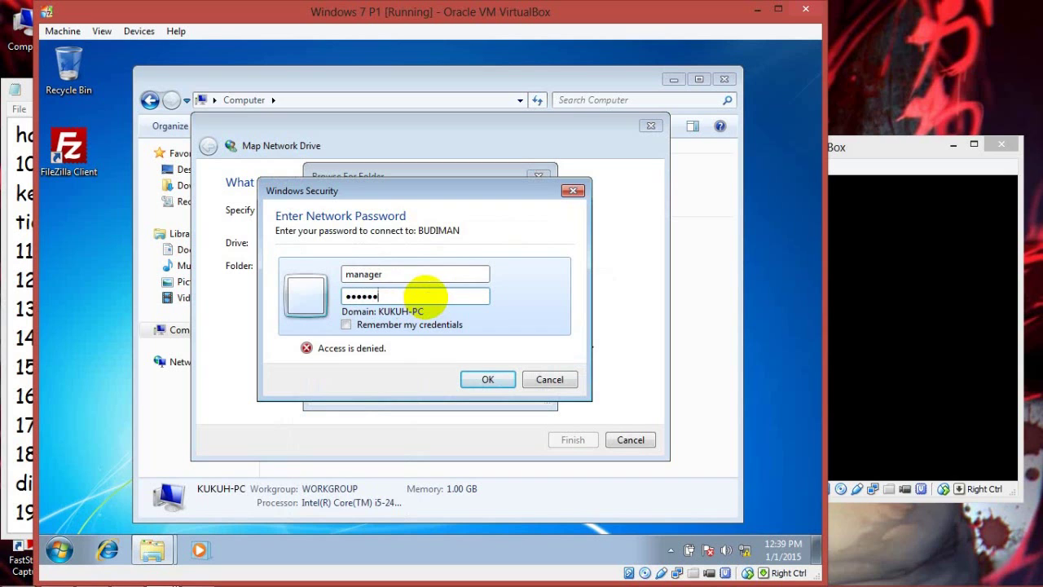
pyautogui.click(475, 379)
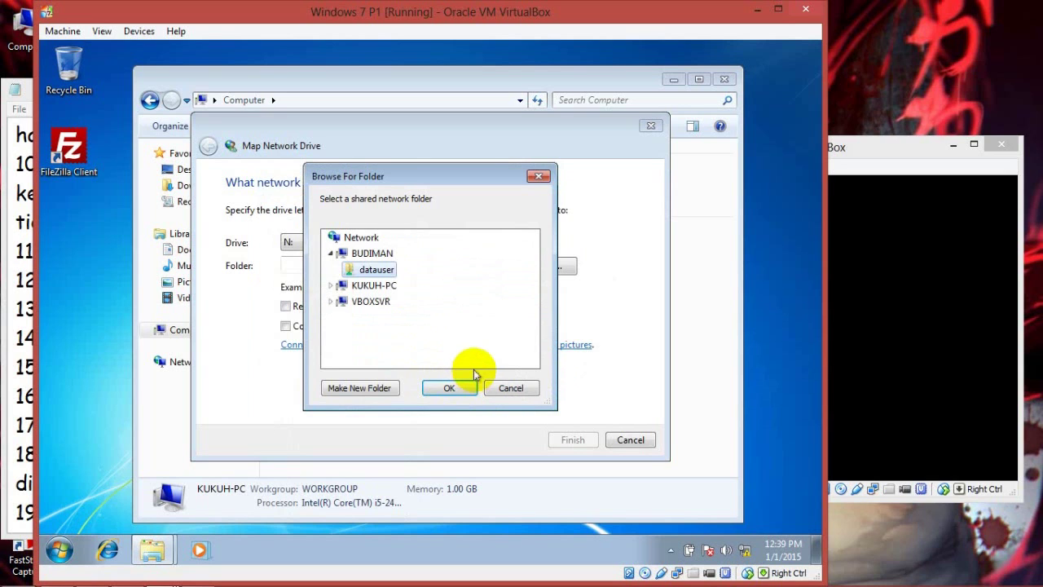
pyautogui.click(453, 388)
pyautogui.click(564, 437)
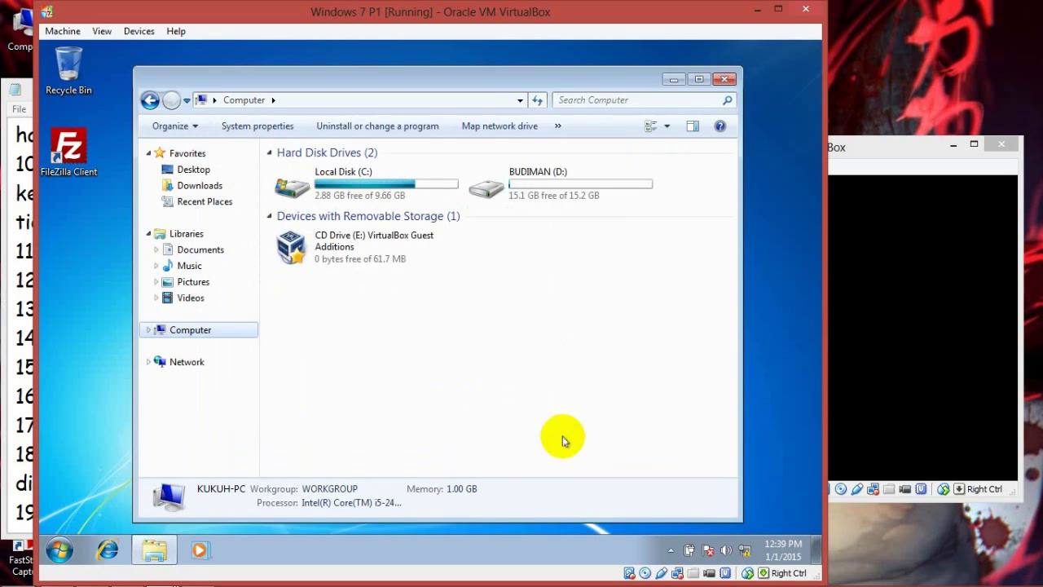
# Step: Open the file listed in the mapped N: drive to check it
pyautogui.click(428, 144)
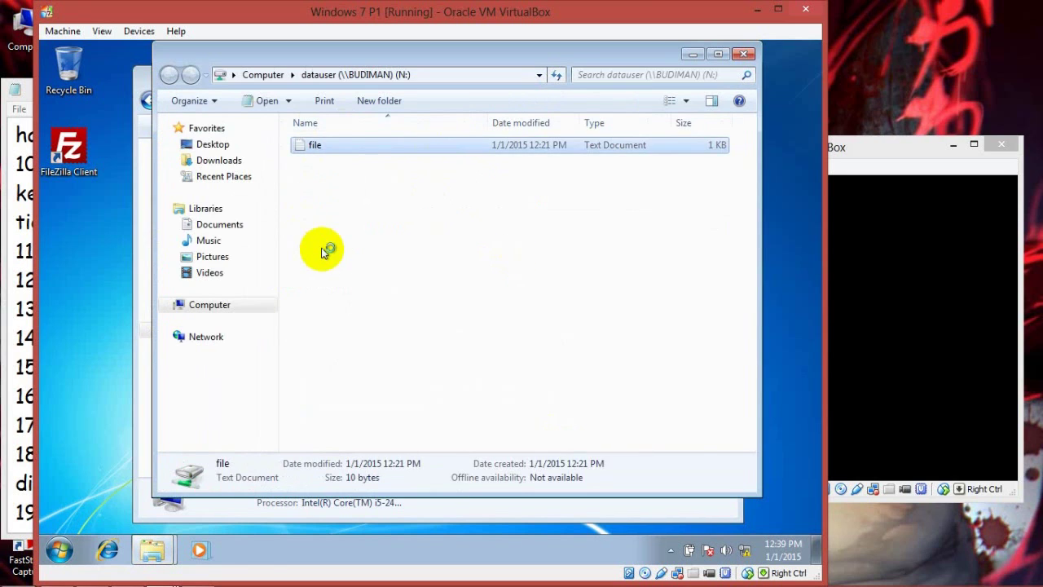
pyautogui.click(675, 154)
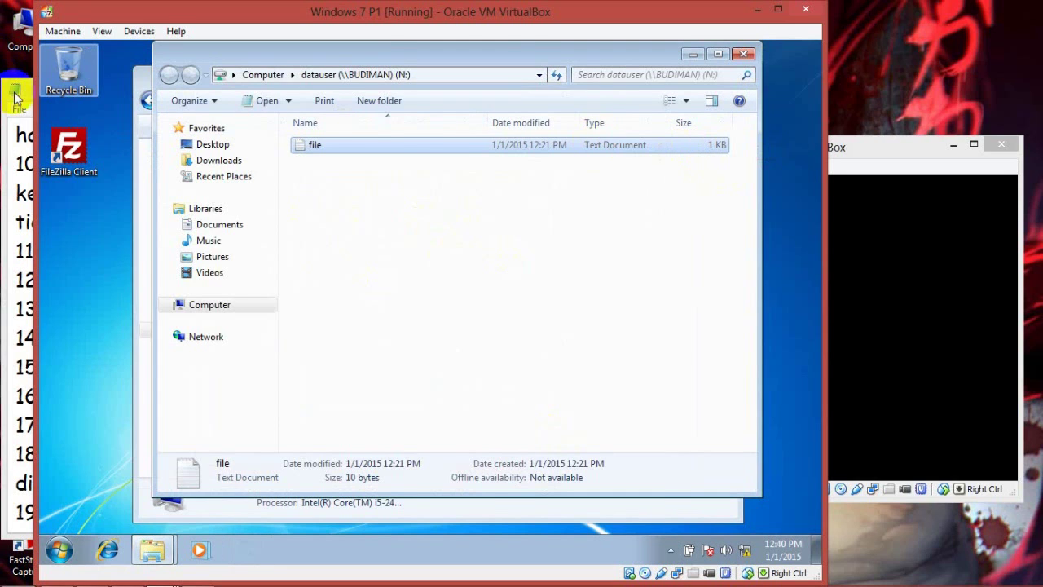
pyautogui.click(14, 98)
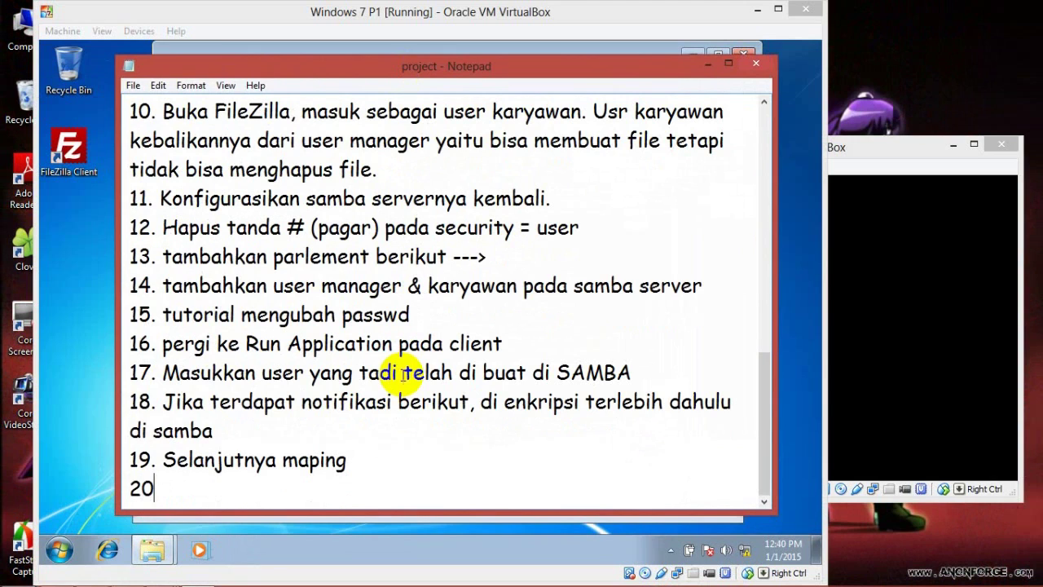
# Step: Finish '20. Berhasil maping' and add SELESAI, 'Terima Kasih~' and 'Wasslammualaikum wr,wb.' below
pyautogui.write('ing')
pyautogui.press('Return')
pyautogui.press('Return')
pyautogui.write('T')
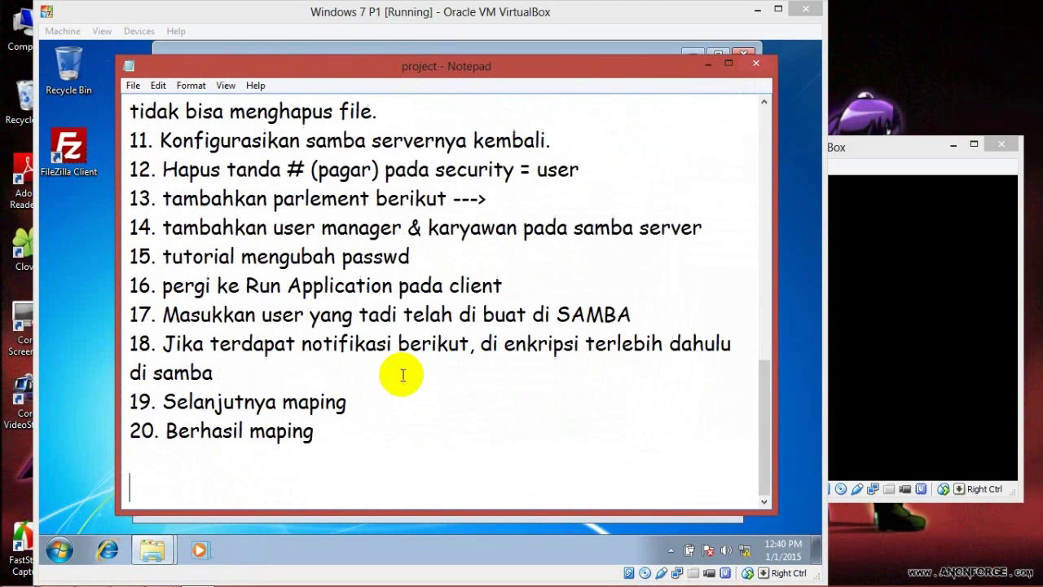
pyautogui.write('erima Kasih')
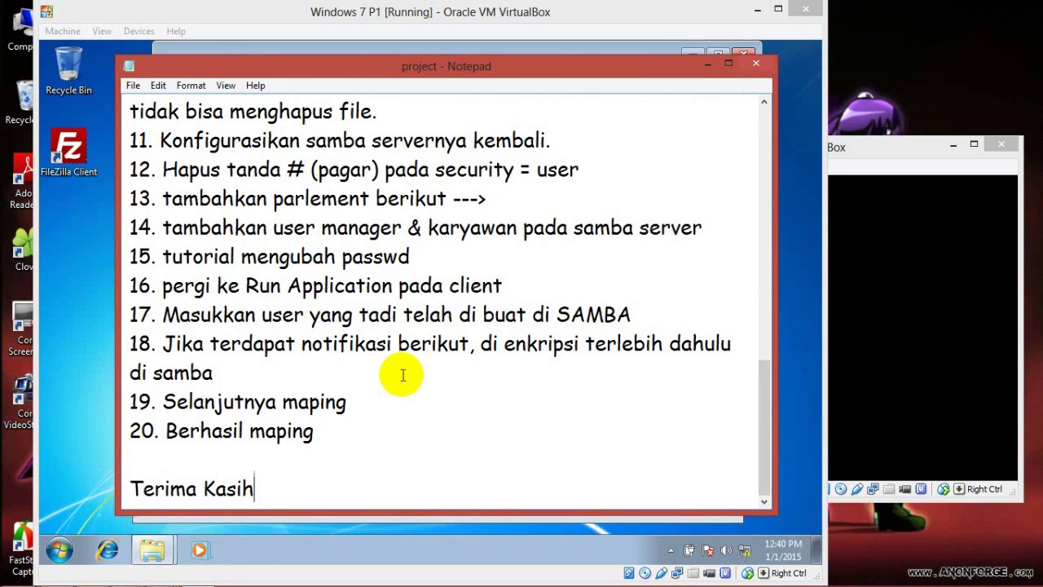
pyautogui.press('Return')
pyautogui.press('Return')
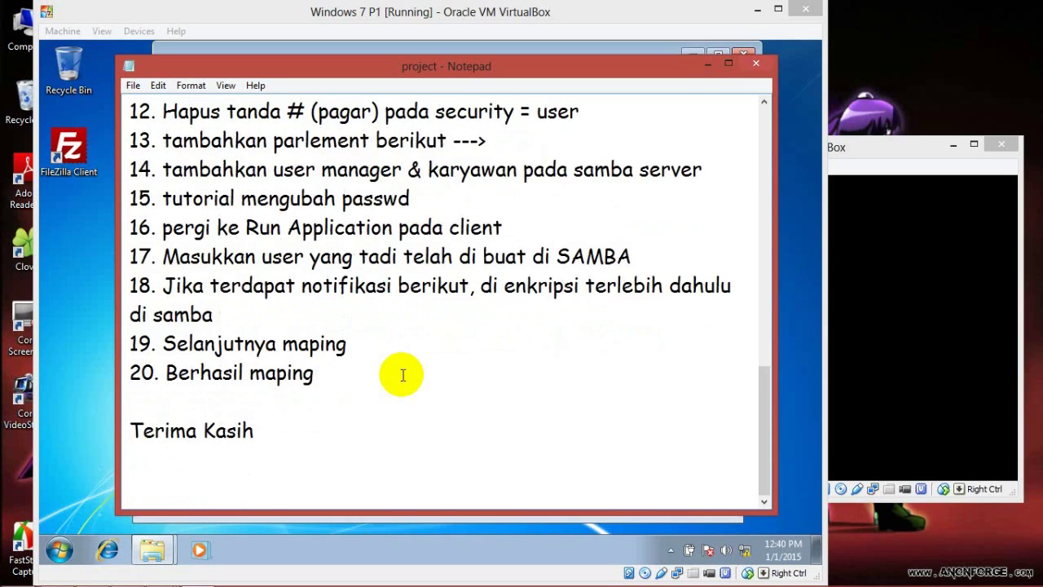
pyautogui.press('BackSpace')
pyautogui.press('BackSpace')
pyautogui.write('SELESA')
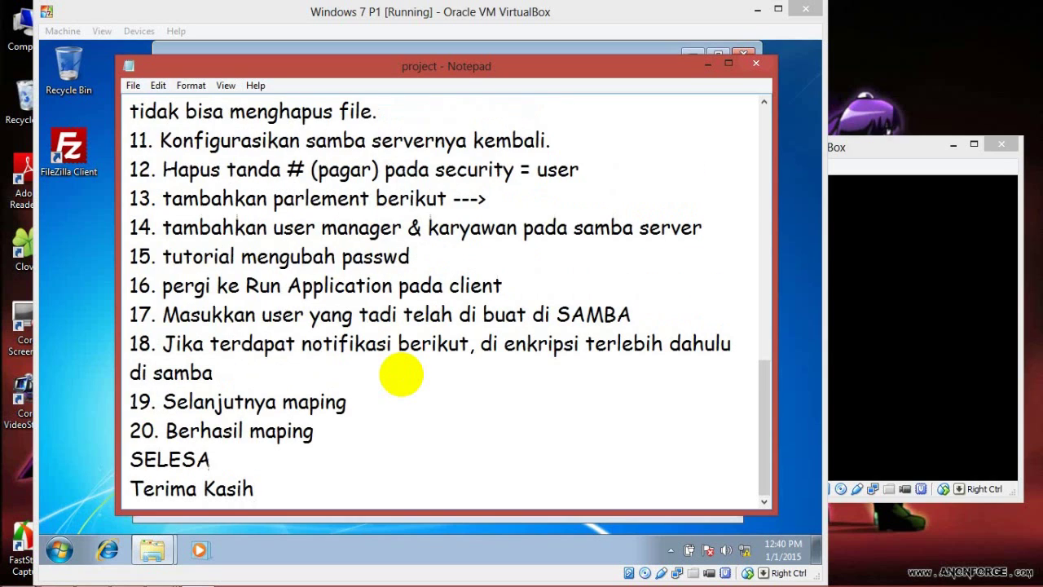
pyautogui.write('I')
pyautogui.press('Return')
pyautogui.press('Down')
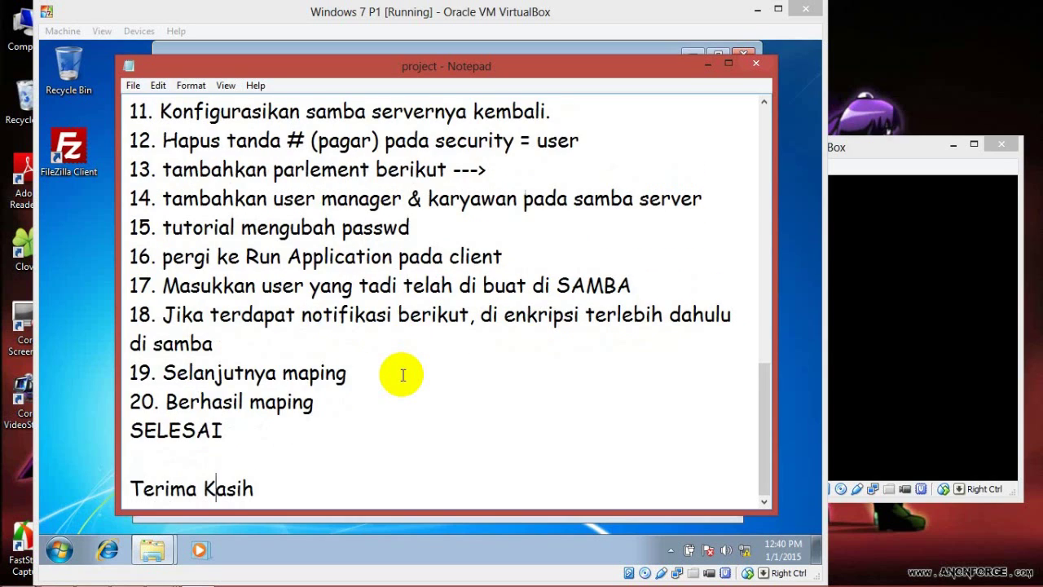
pyautogui.press('Return')
pyautogui.write('Wasslammu')
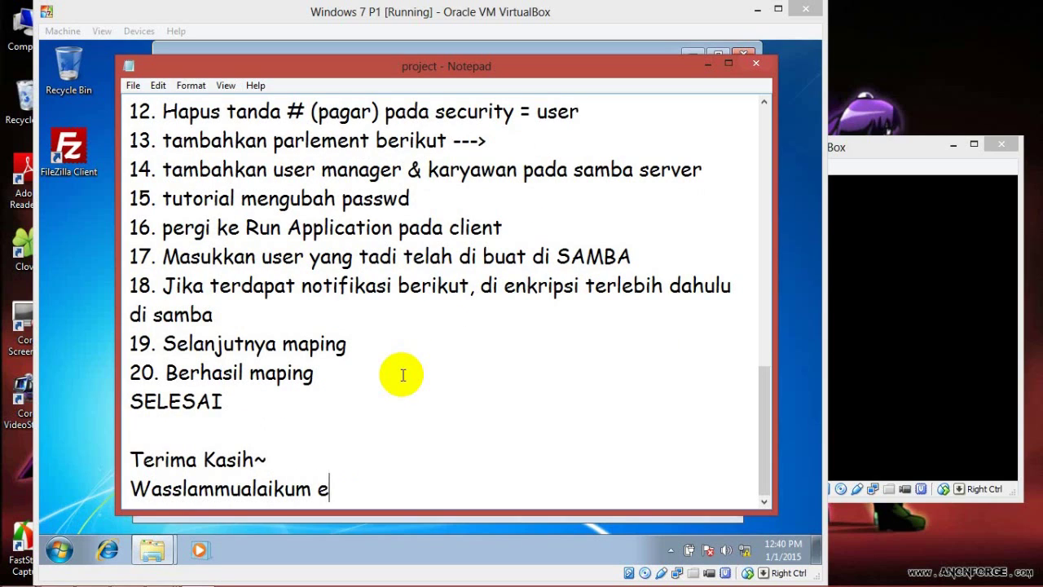
pyautogui.write('alaikum wr,wb.')
pyautogui.click(906, 52)
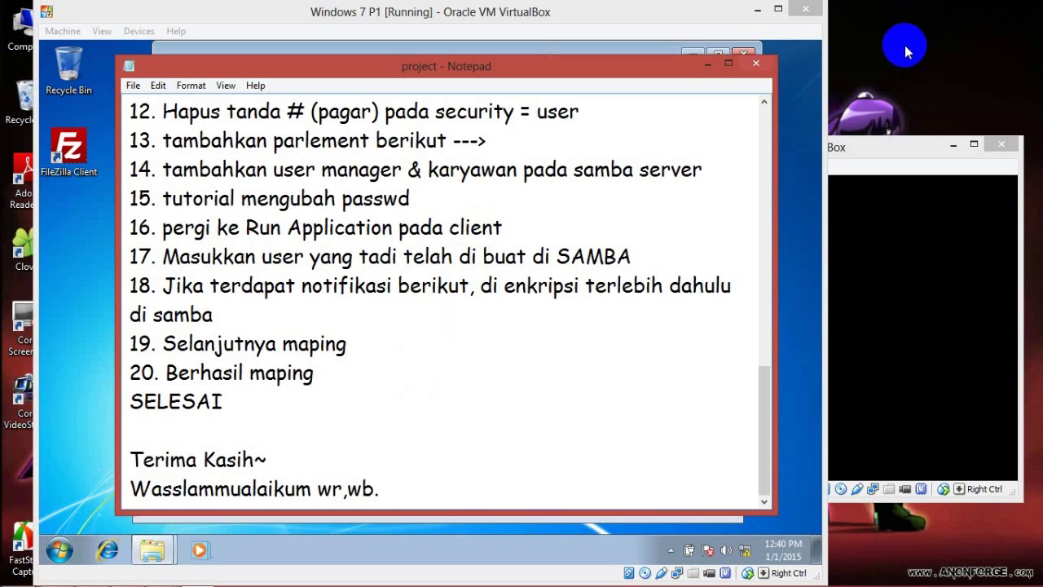